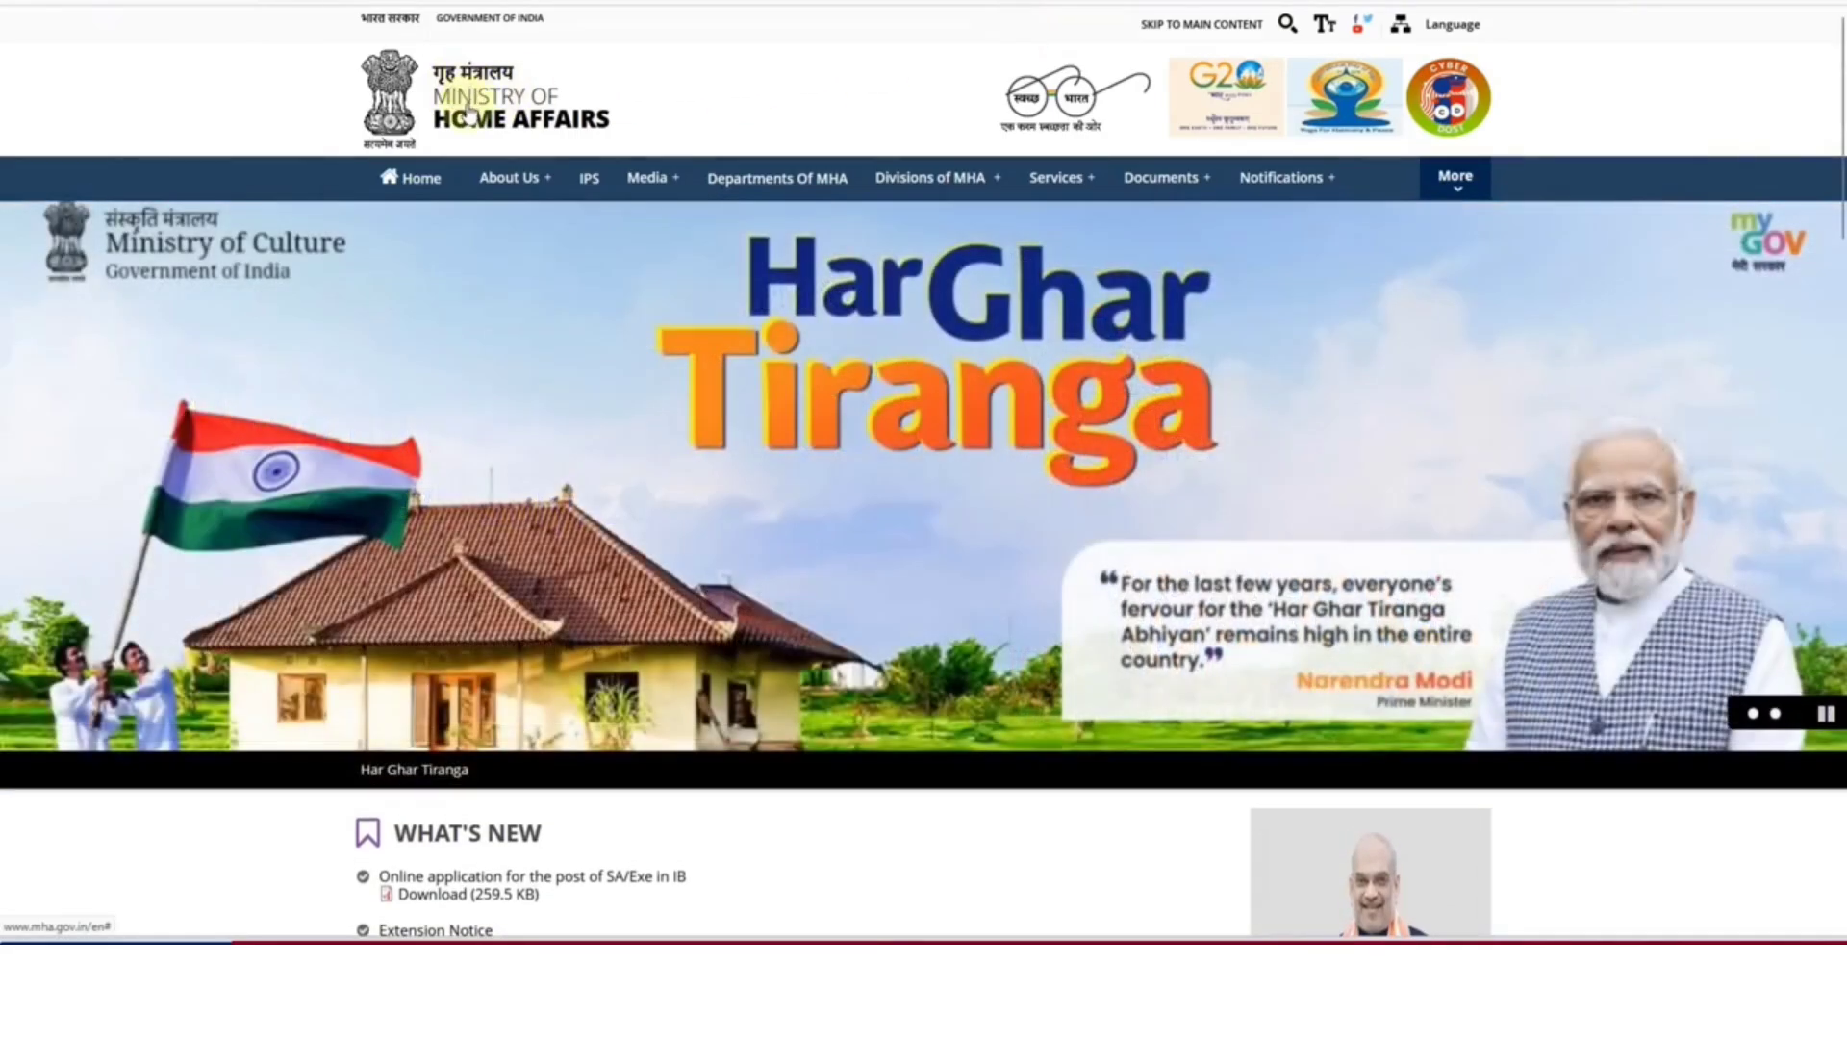
Scroll to What's New and open the 'Online application for the post of SA/Exe in IB' notice PDF
scroll(371, 495, down, 2)
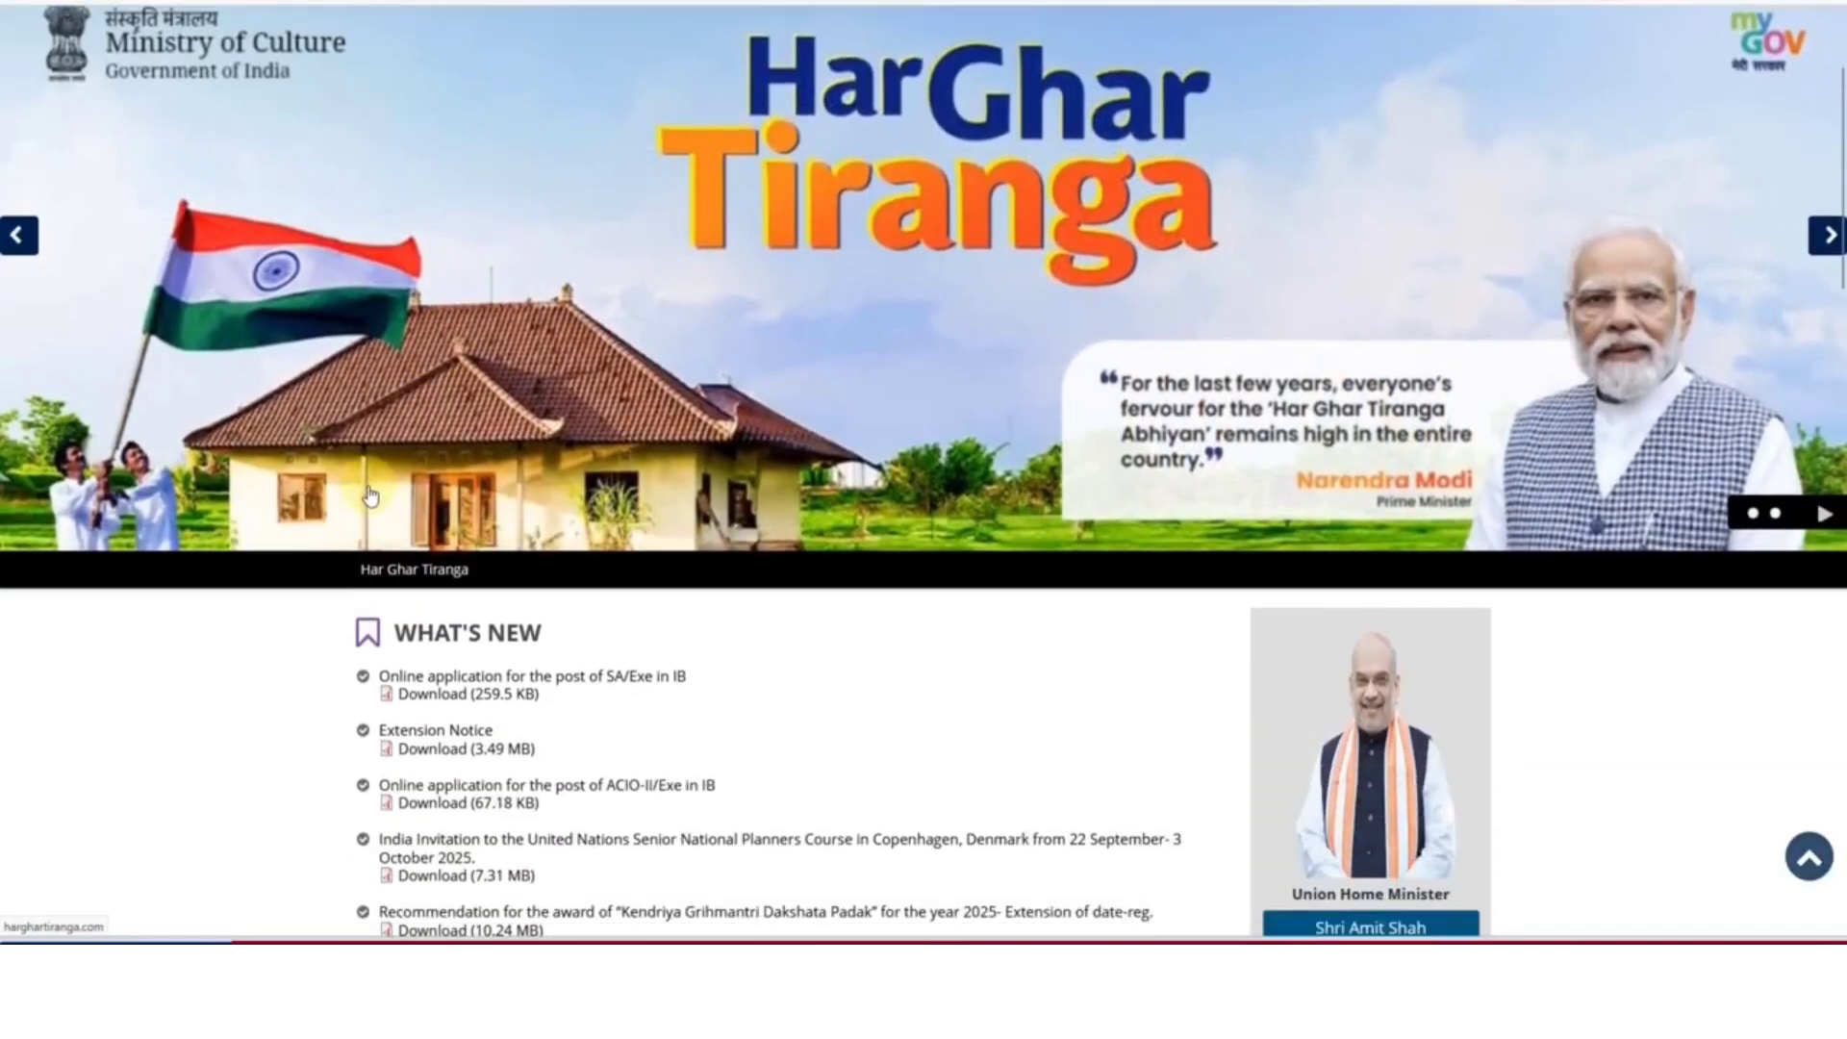
scroll(370, 495, down, 2)
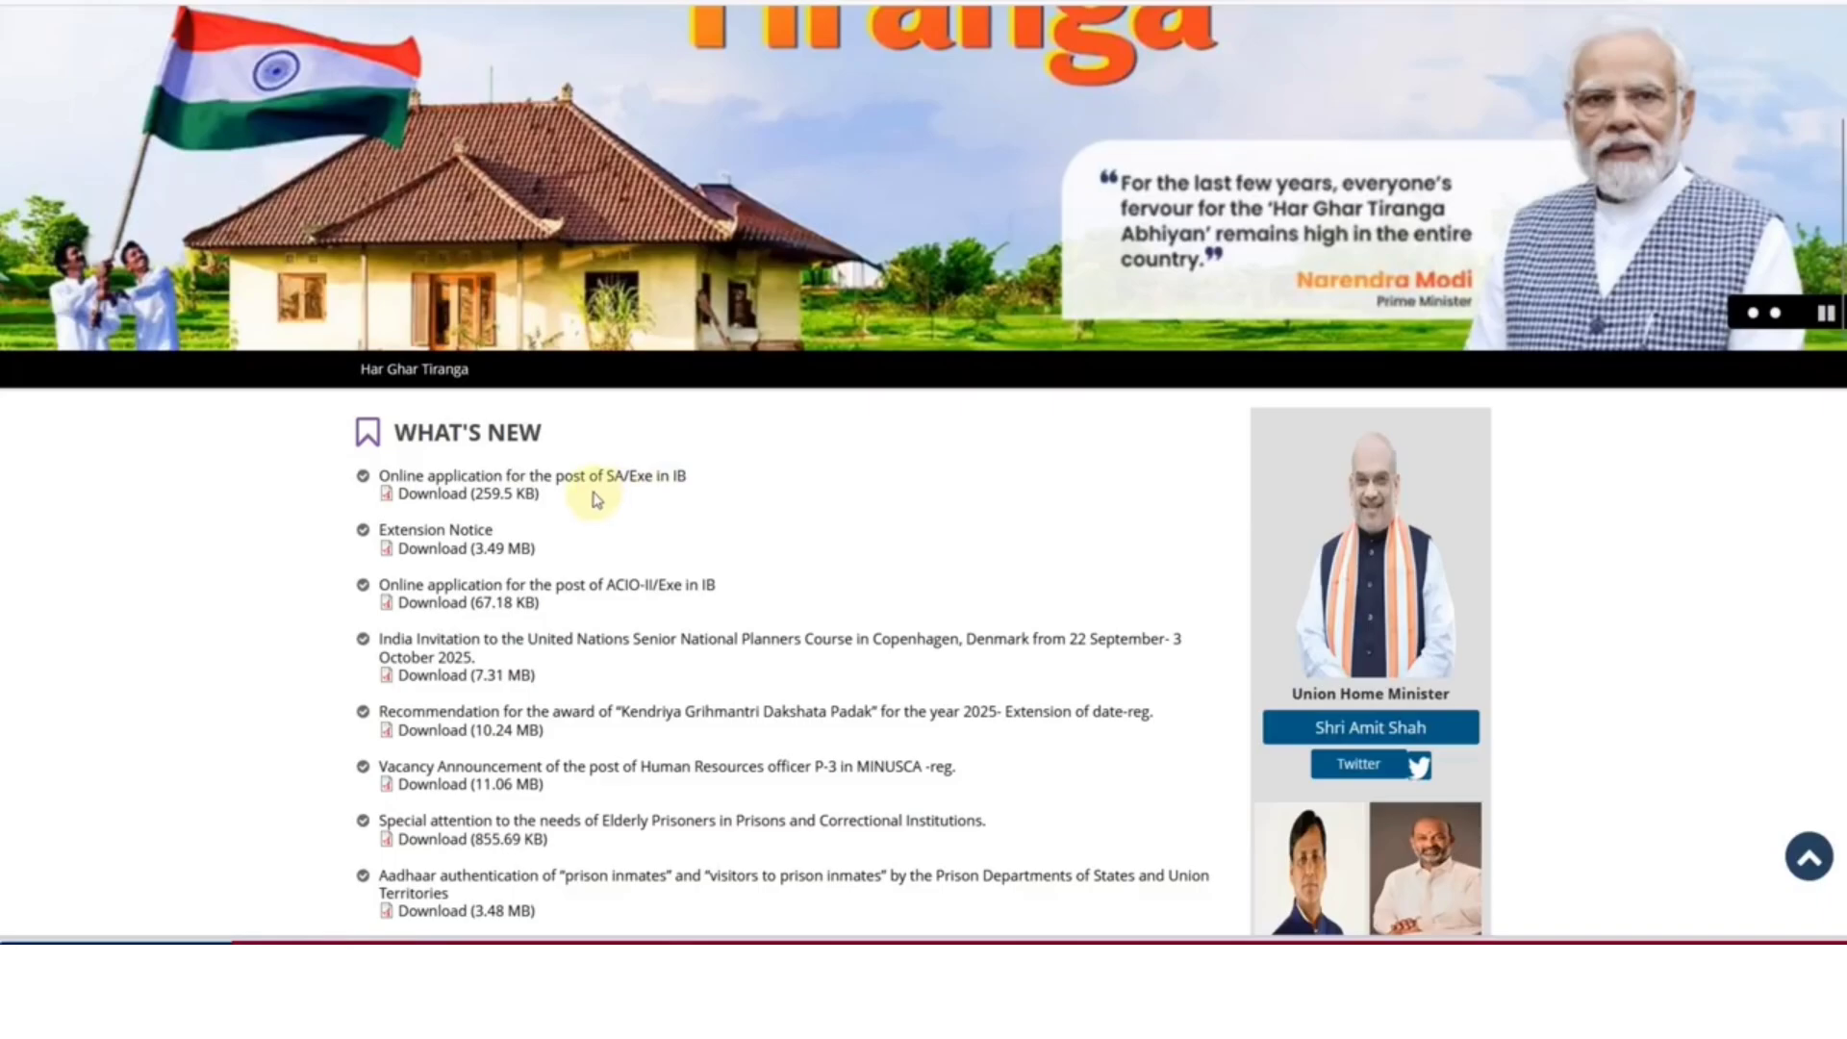
click(616, 478)
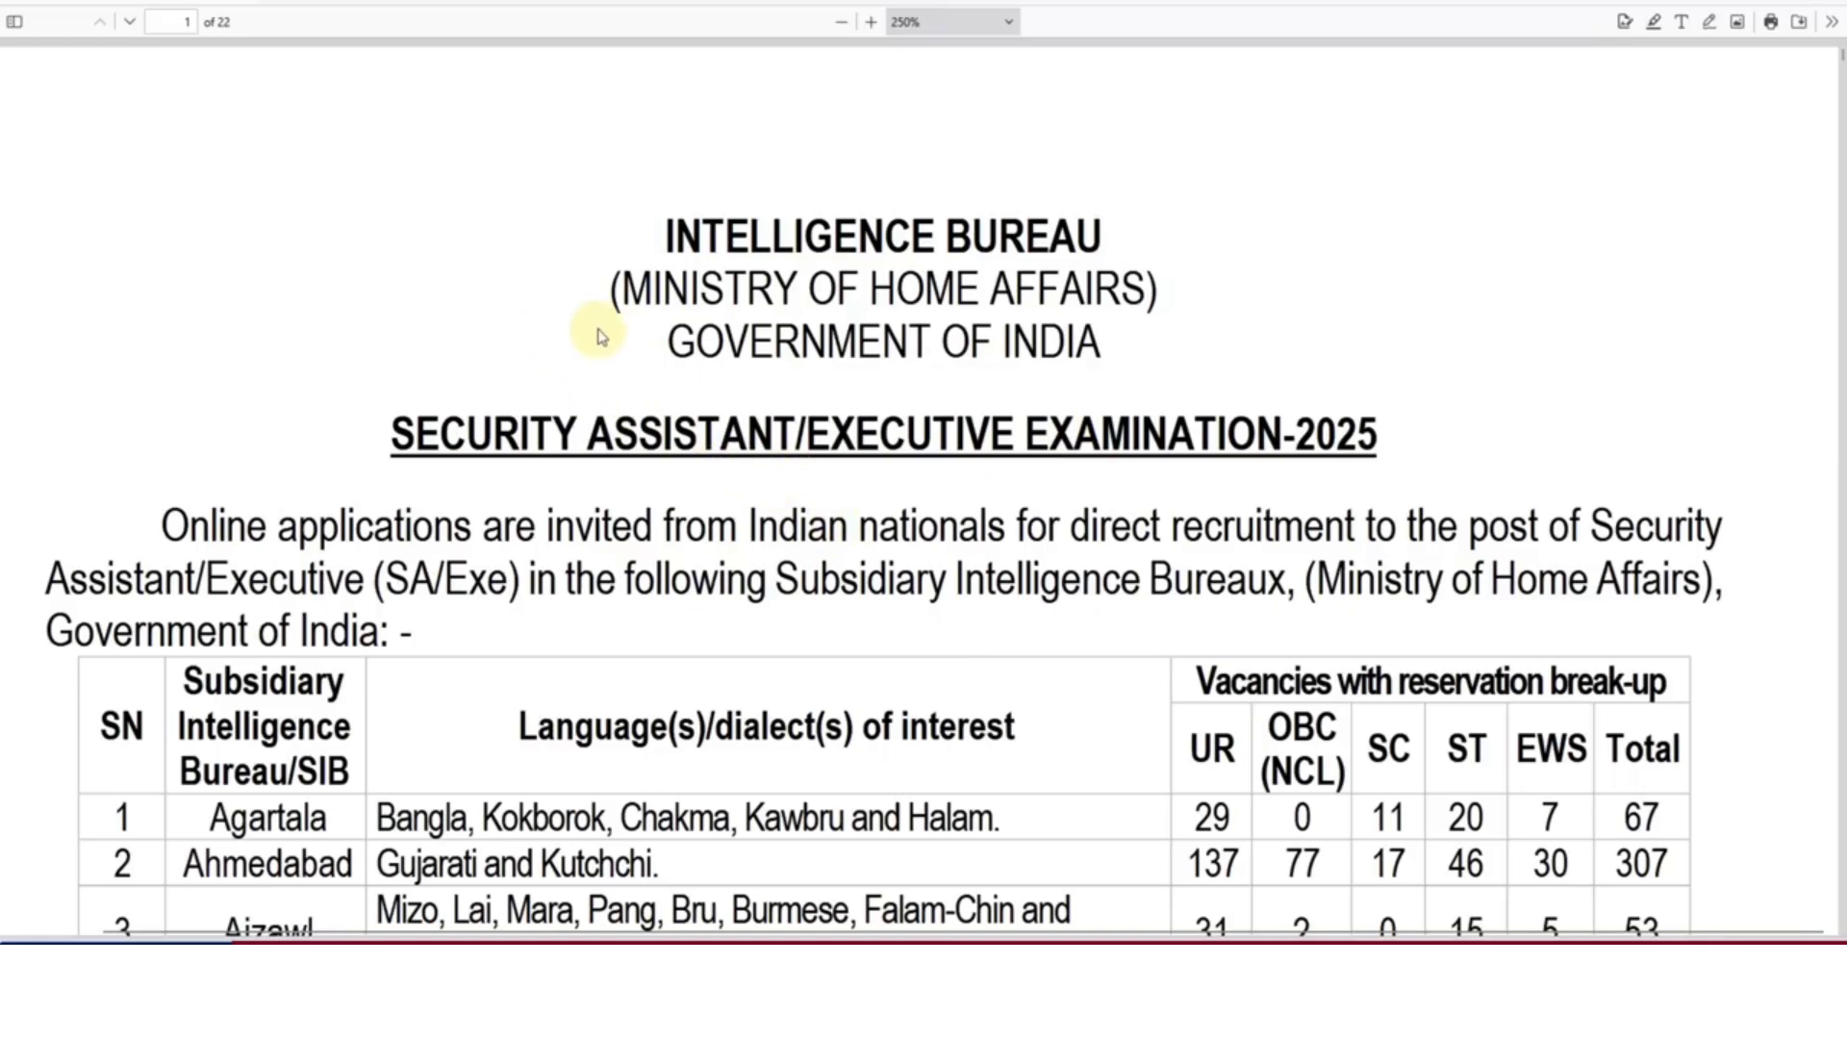
Leave the Security Assistant/Executive notice PDF for the Ministry of Home Affairs homepage tab
click(375, 2)
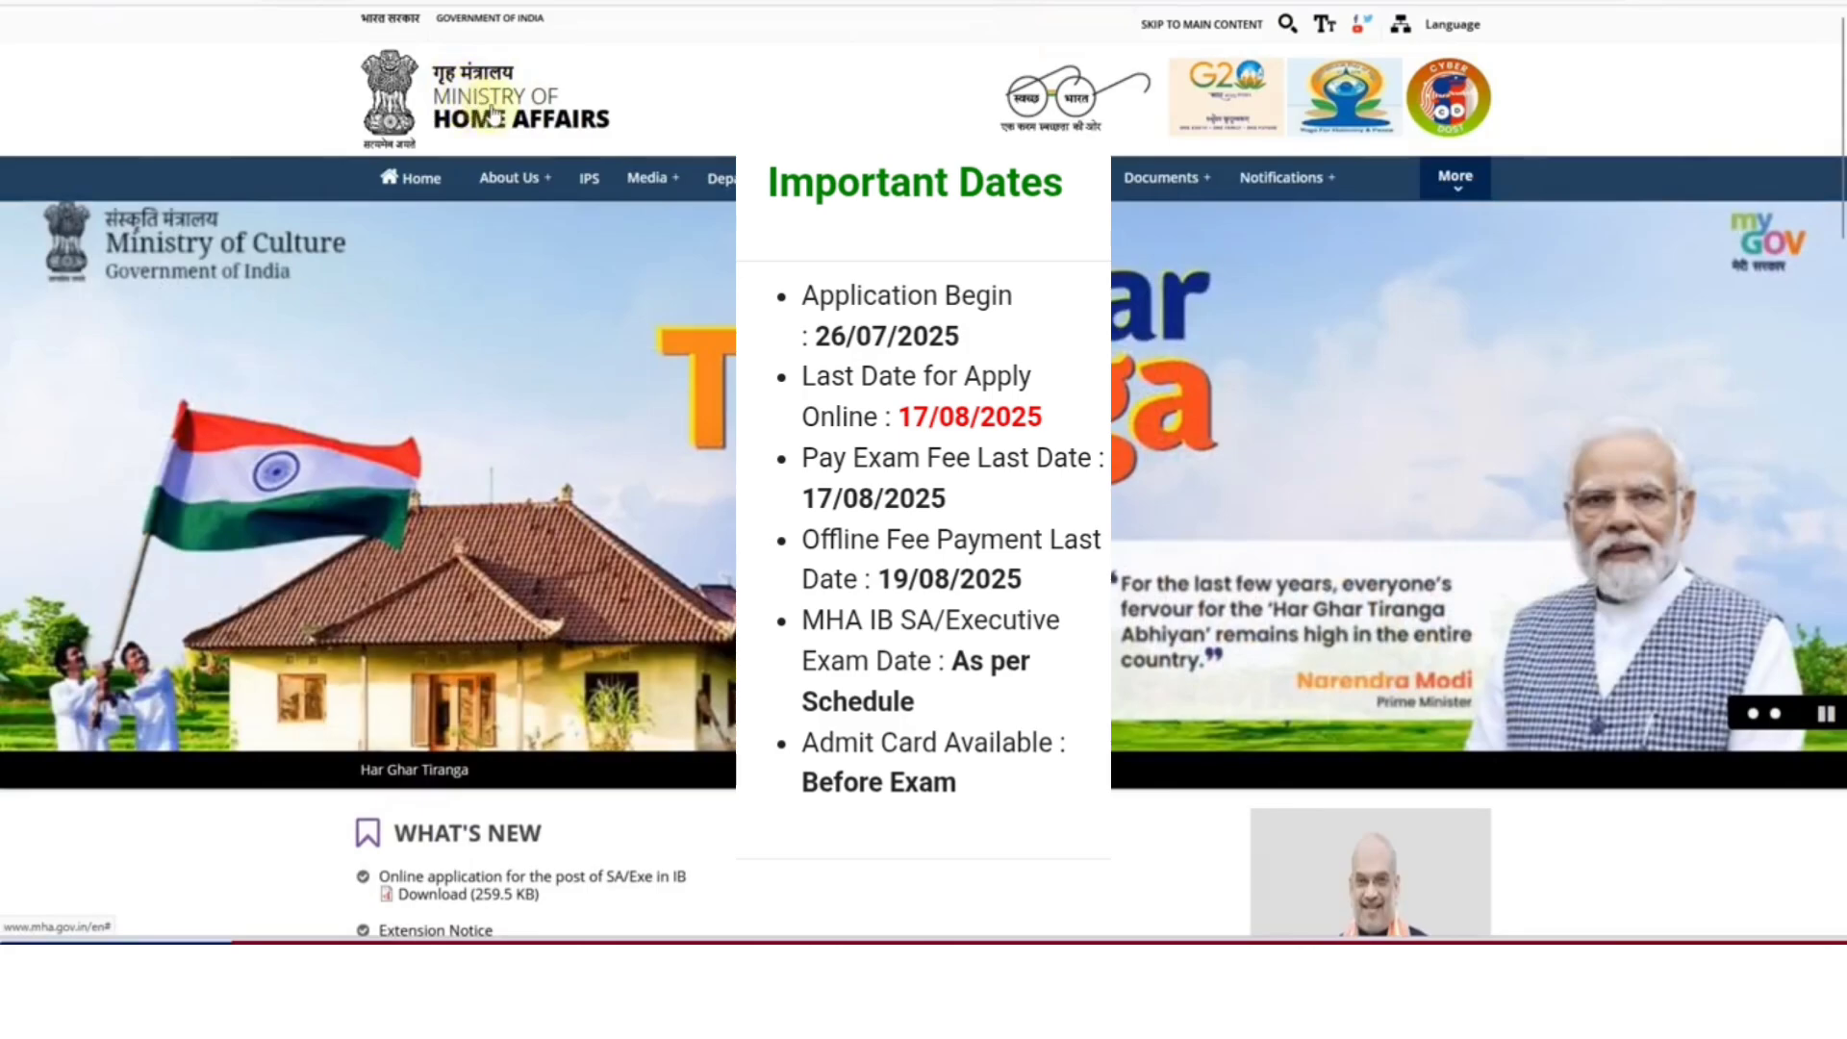
scroll(528, 170, down, 1)
scroll(528, 169, down, 3)
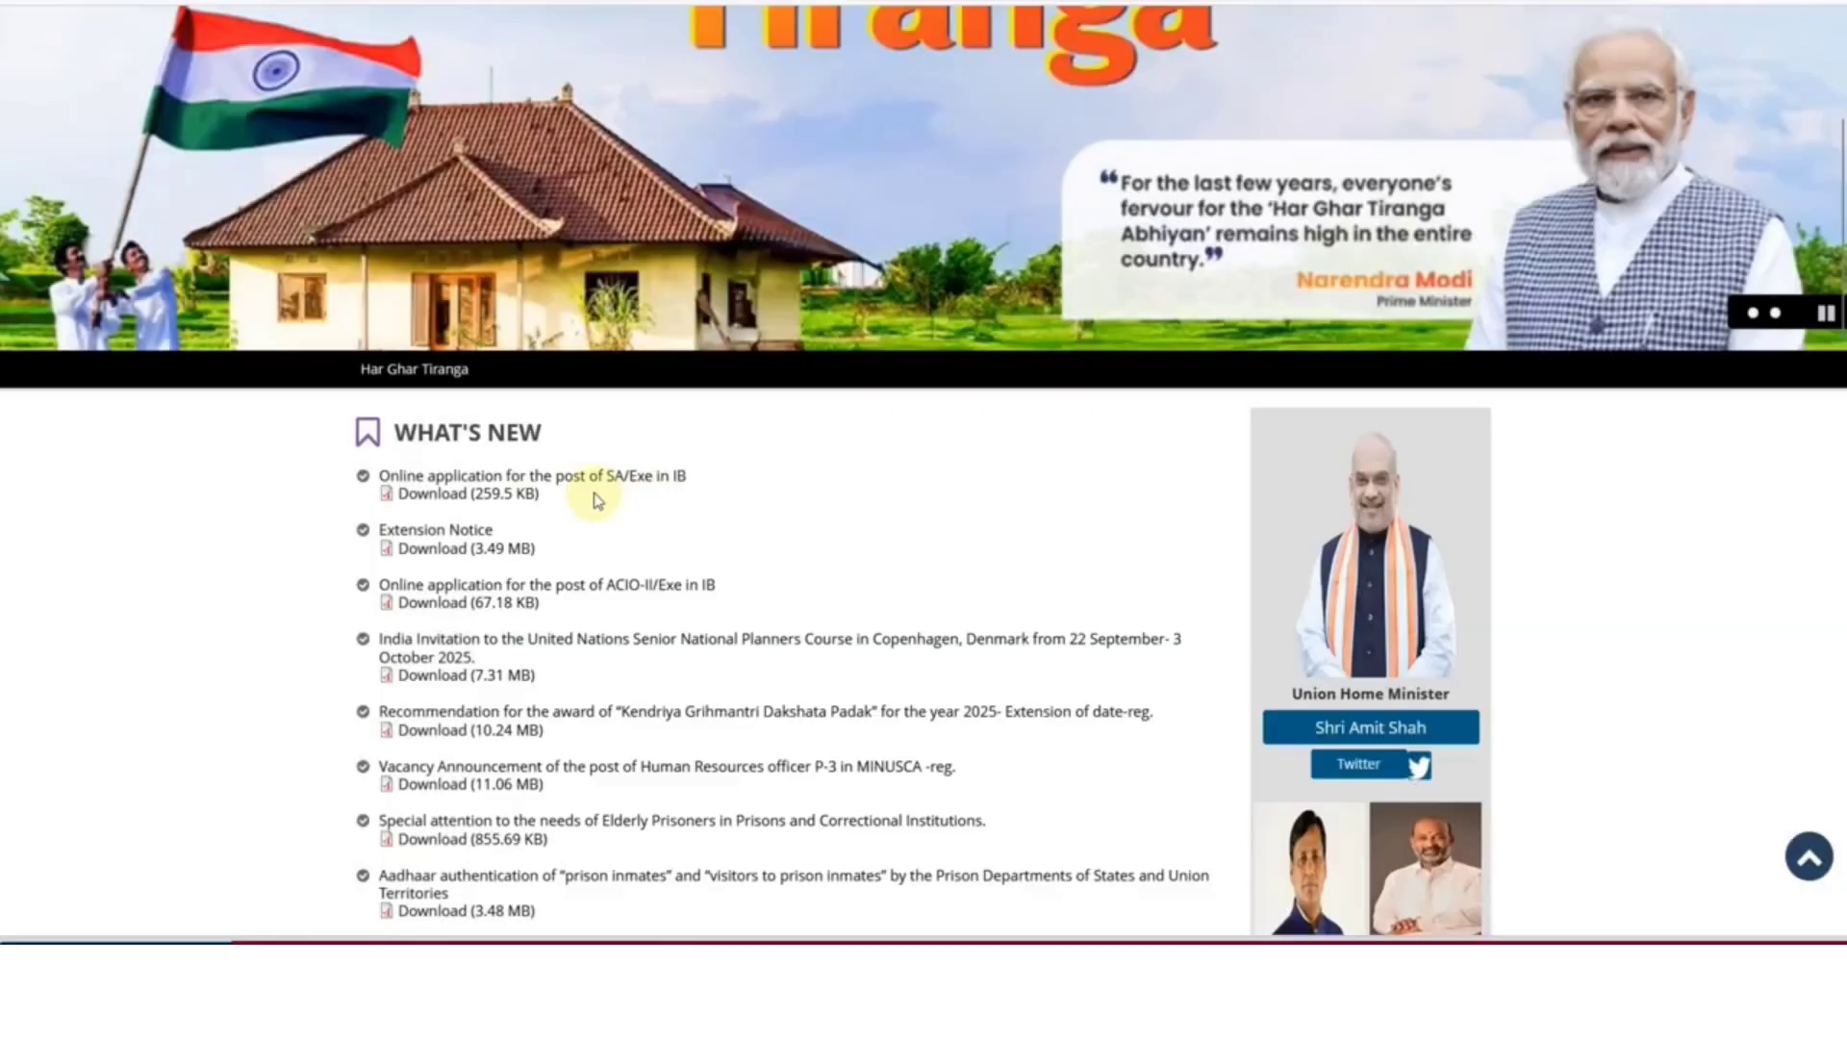
Open the SA/Exe online application portal and review its Important Information, General Links and Key Dates
click(606, 479)
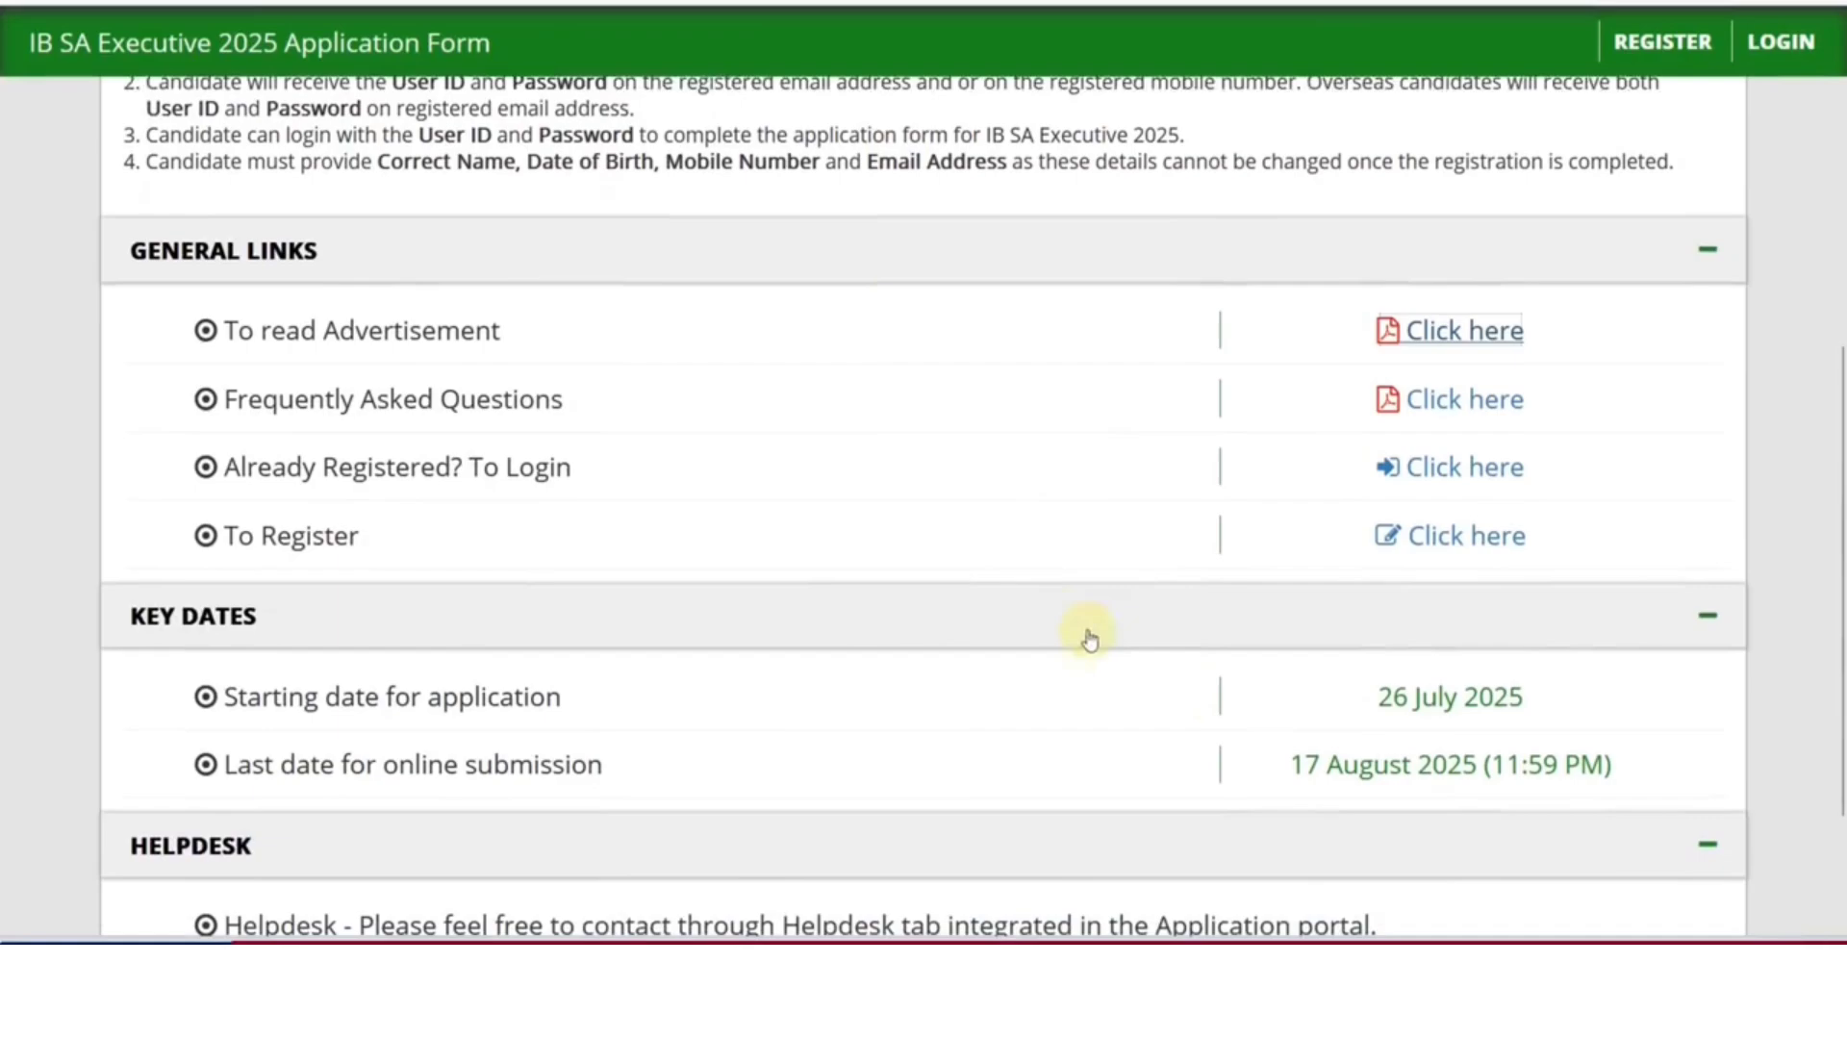
scroll(1090, 639, down, 1)
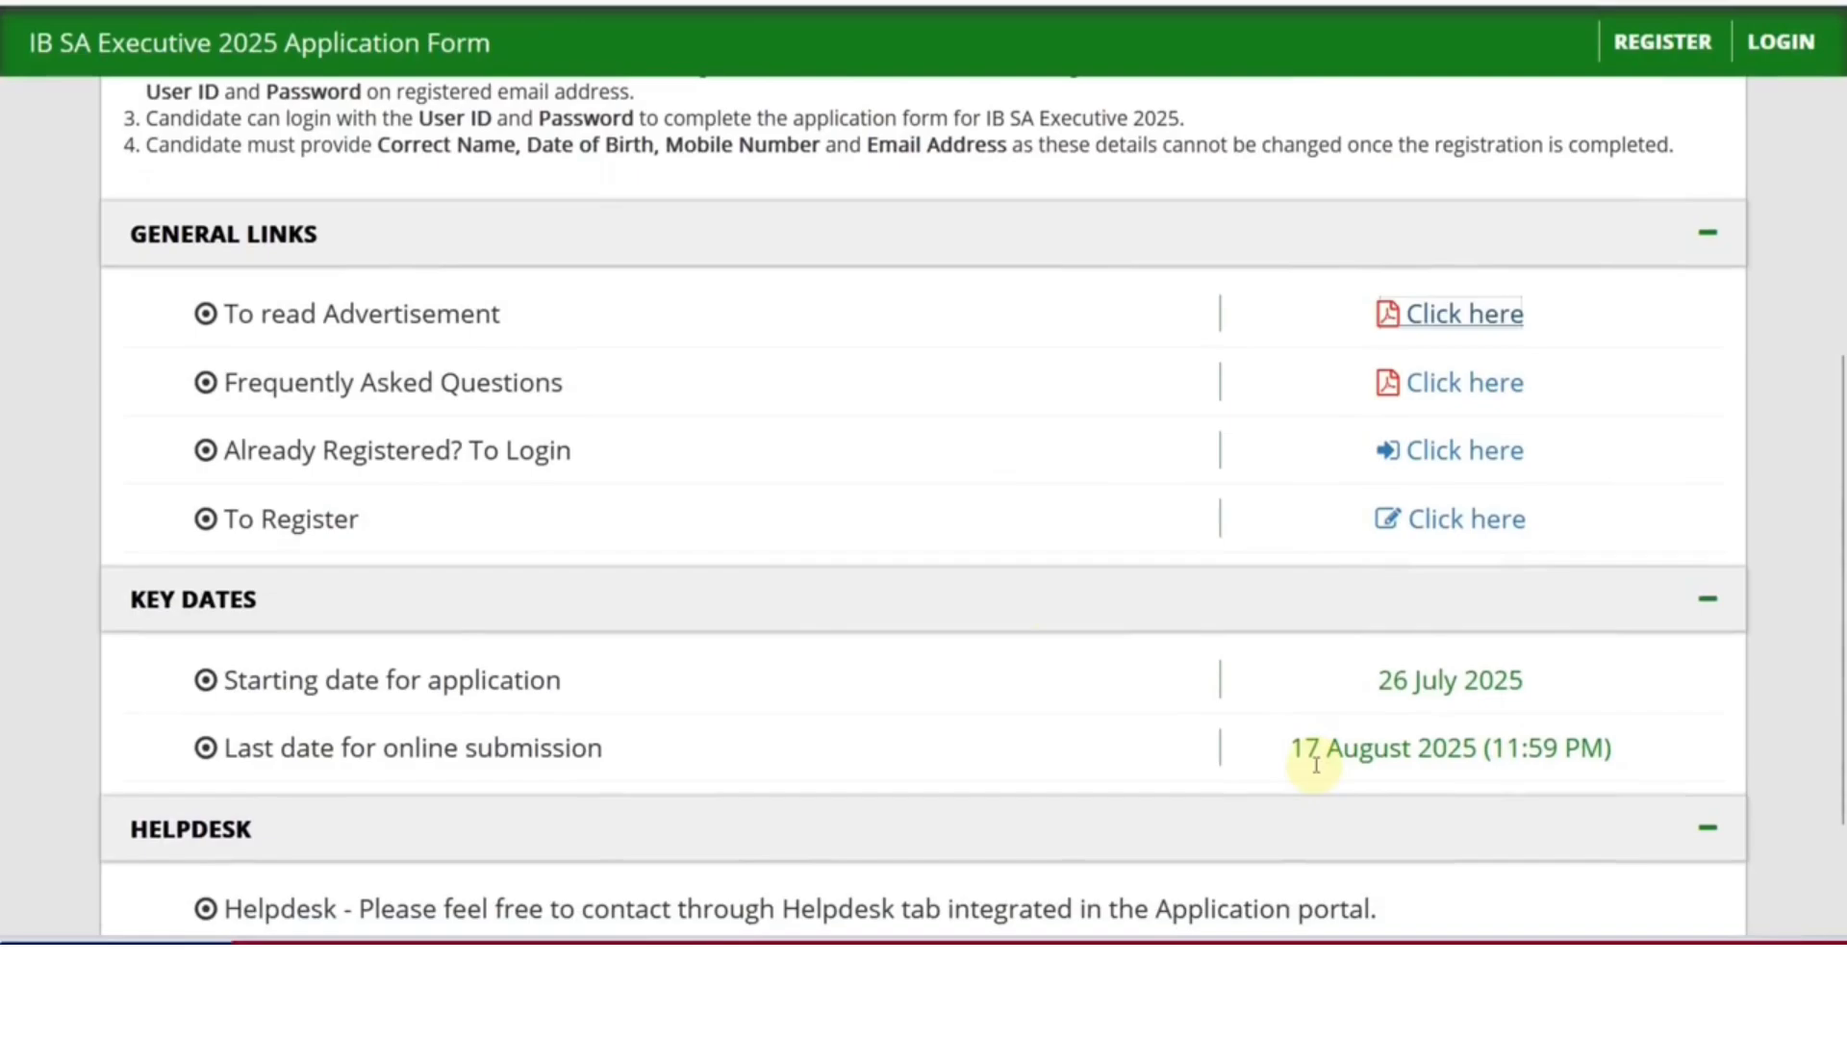
scroll(1122, 741, up, 6)
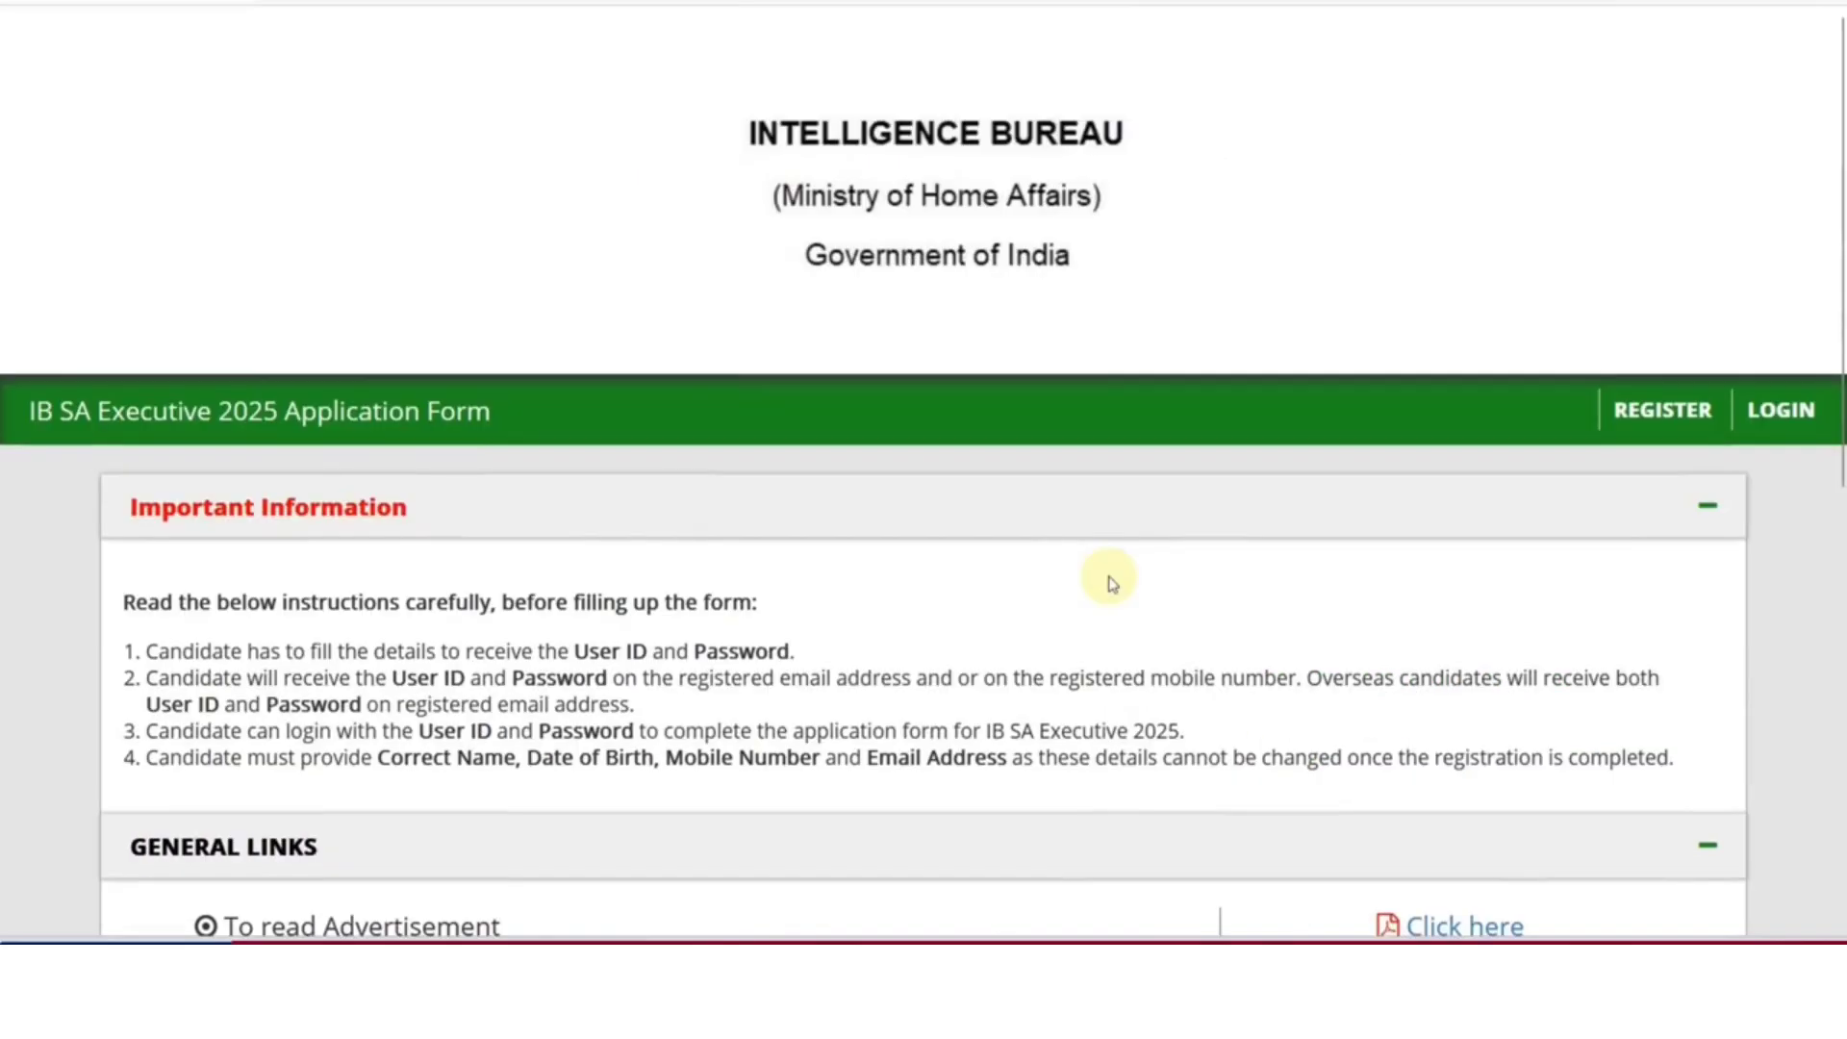
scroll(1111, 582, down, 2)
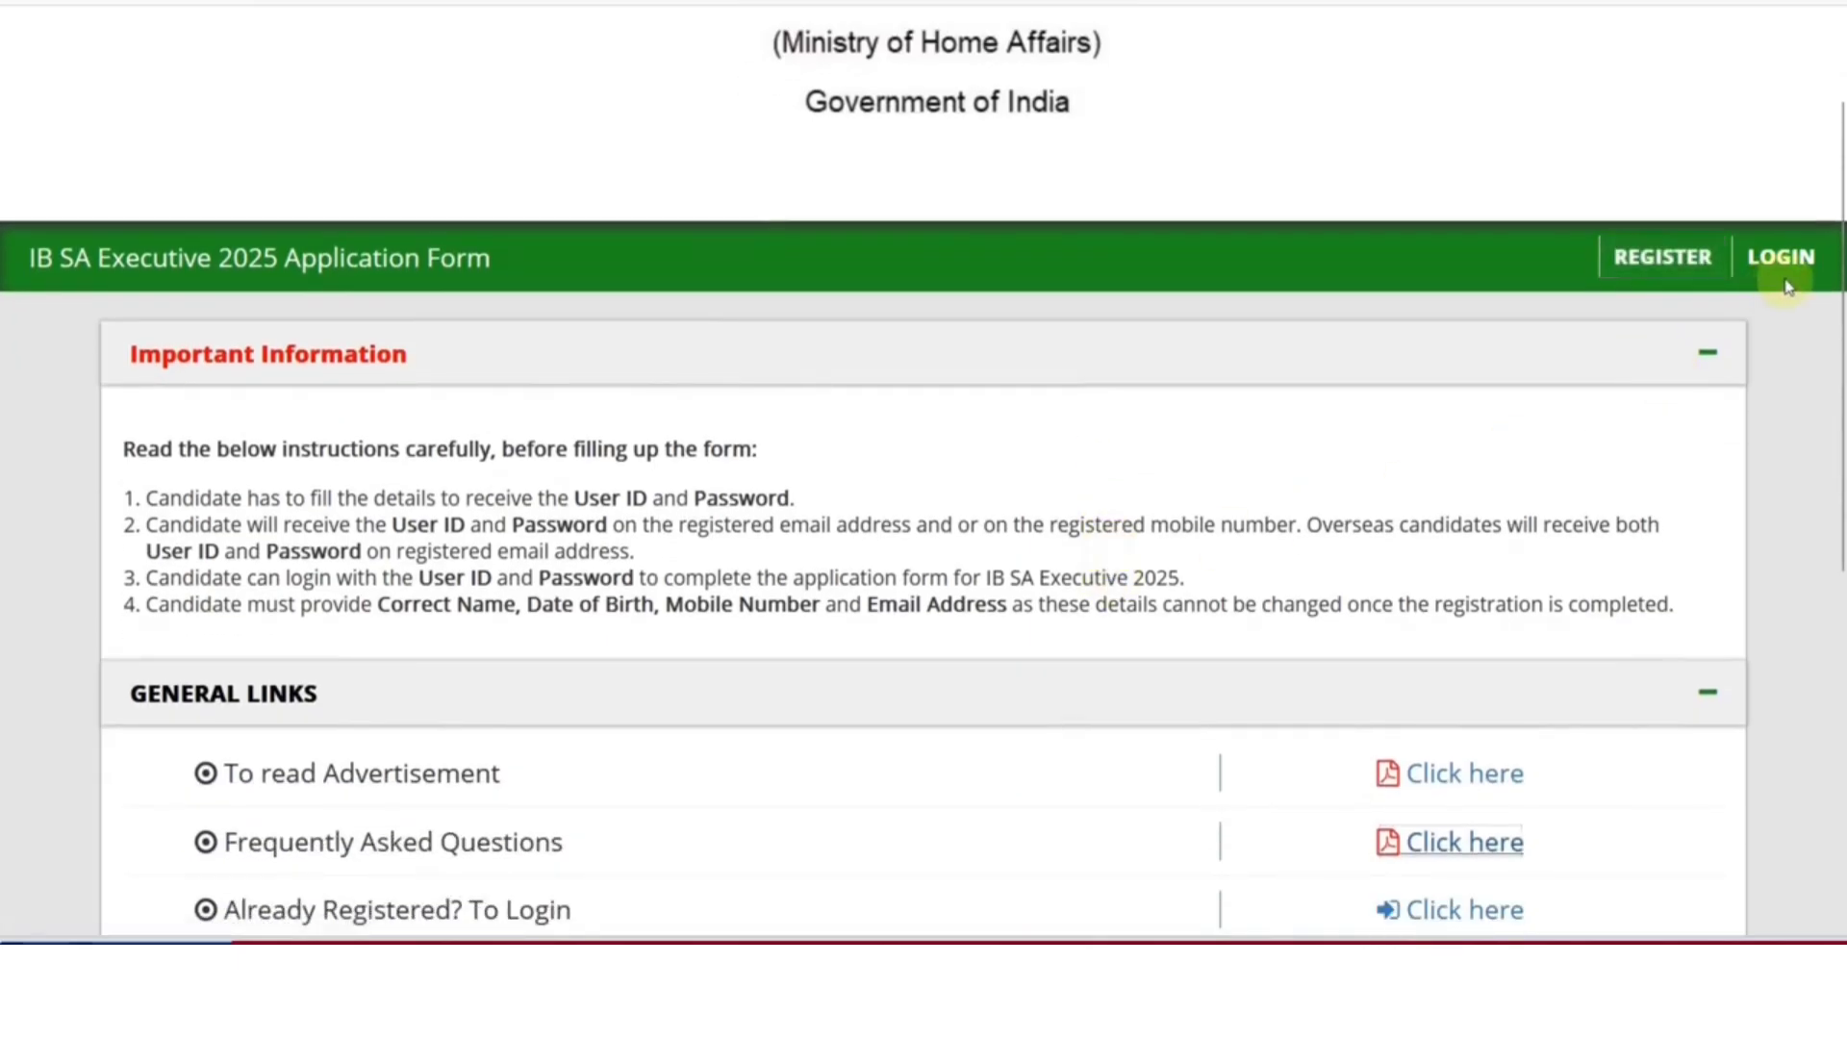
scroll(1455, 397, down, 5)
Open the new candidate registration form and put the cursor in the Full Name field
click(1462, 373)
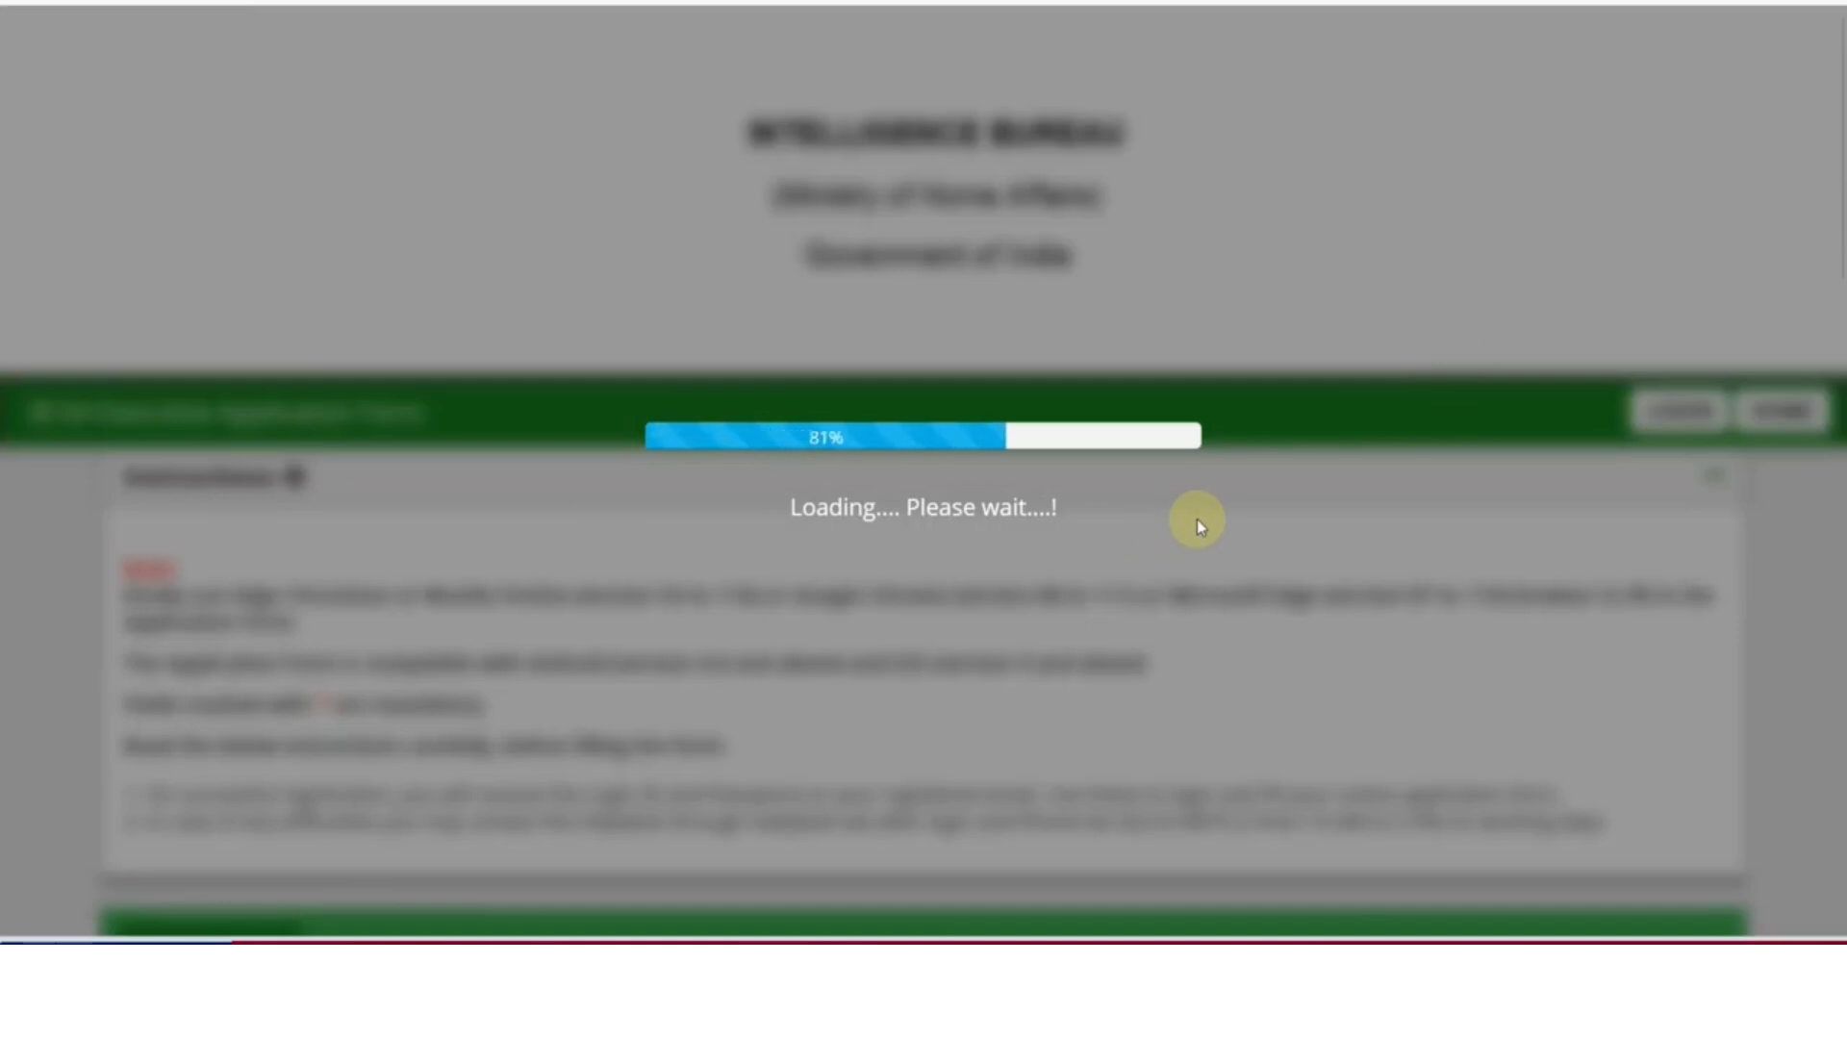
scroll(1198, 523, down, 5)
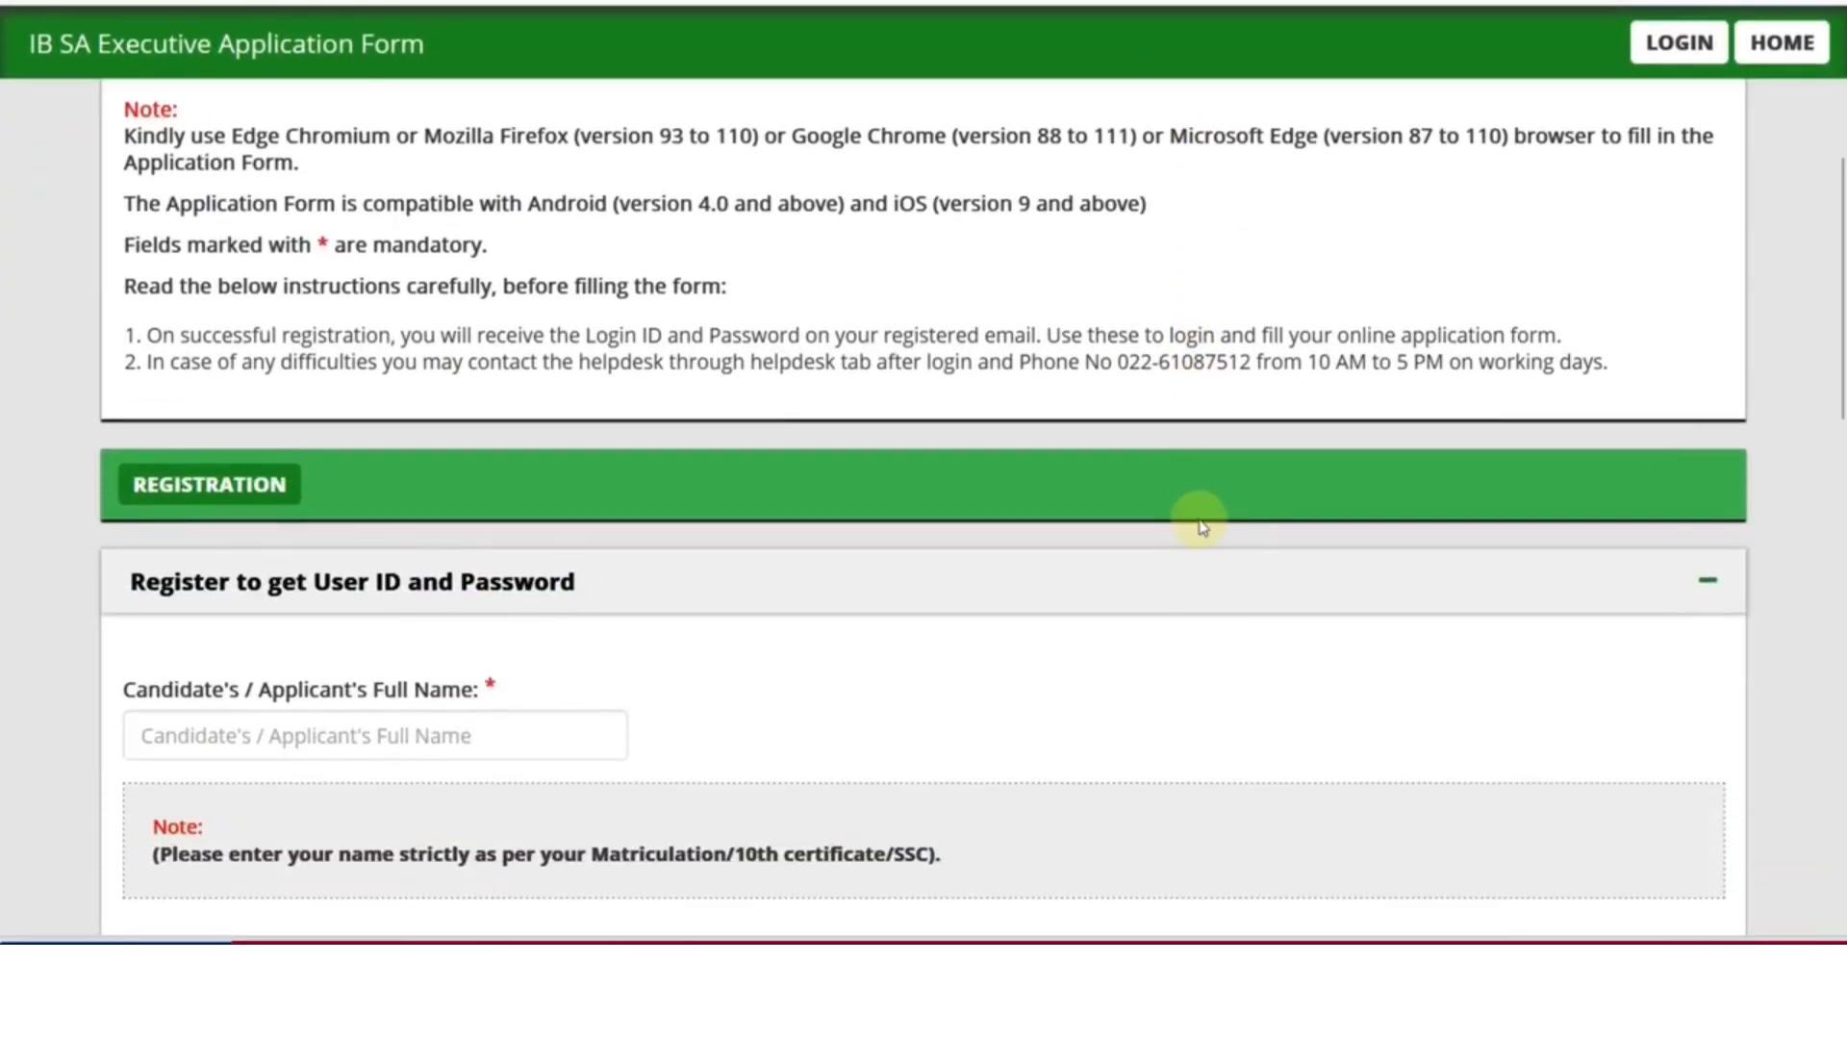
scroll(1198, 522, down, 2)
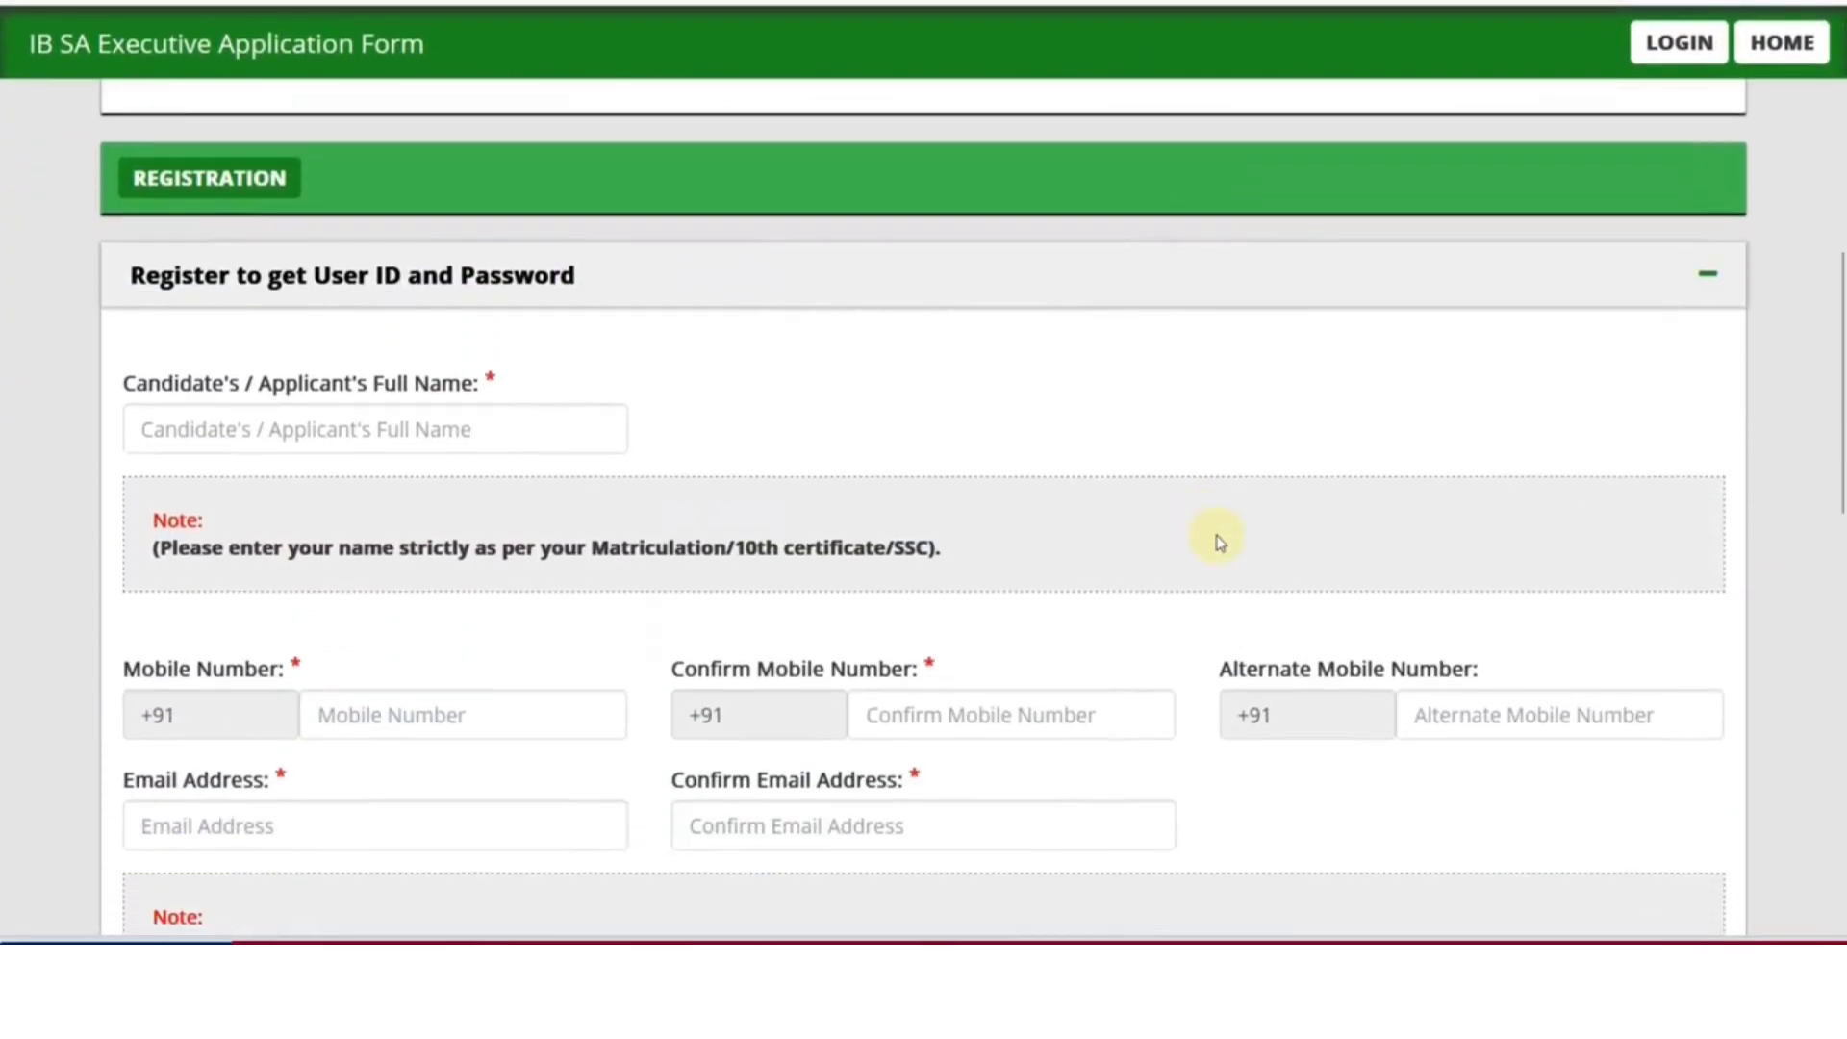
click(327, 441)
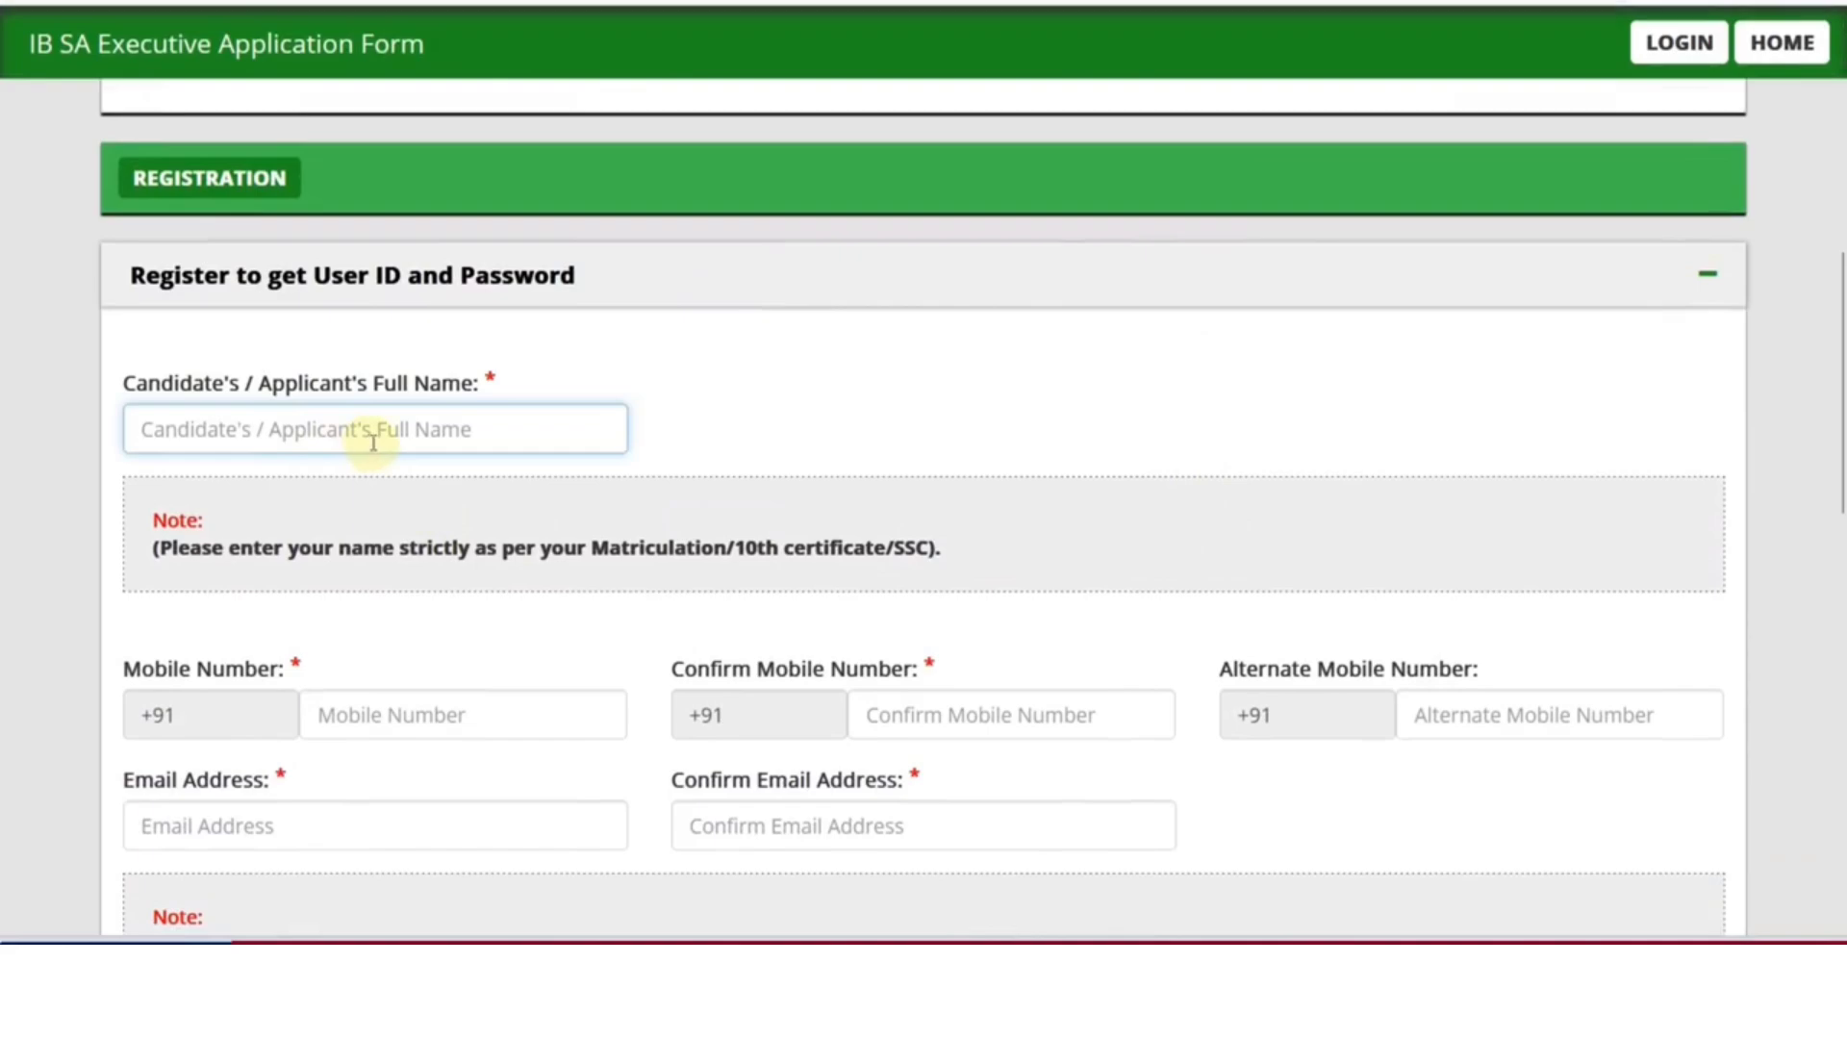
scroll(385, 466, down, 2)
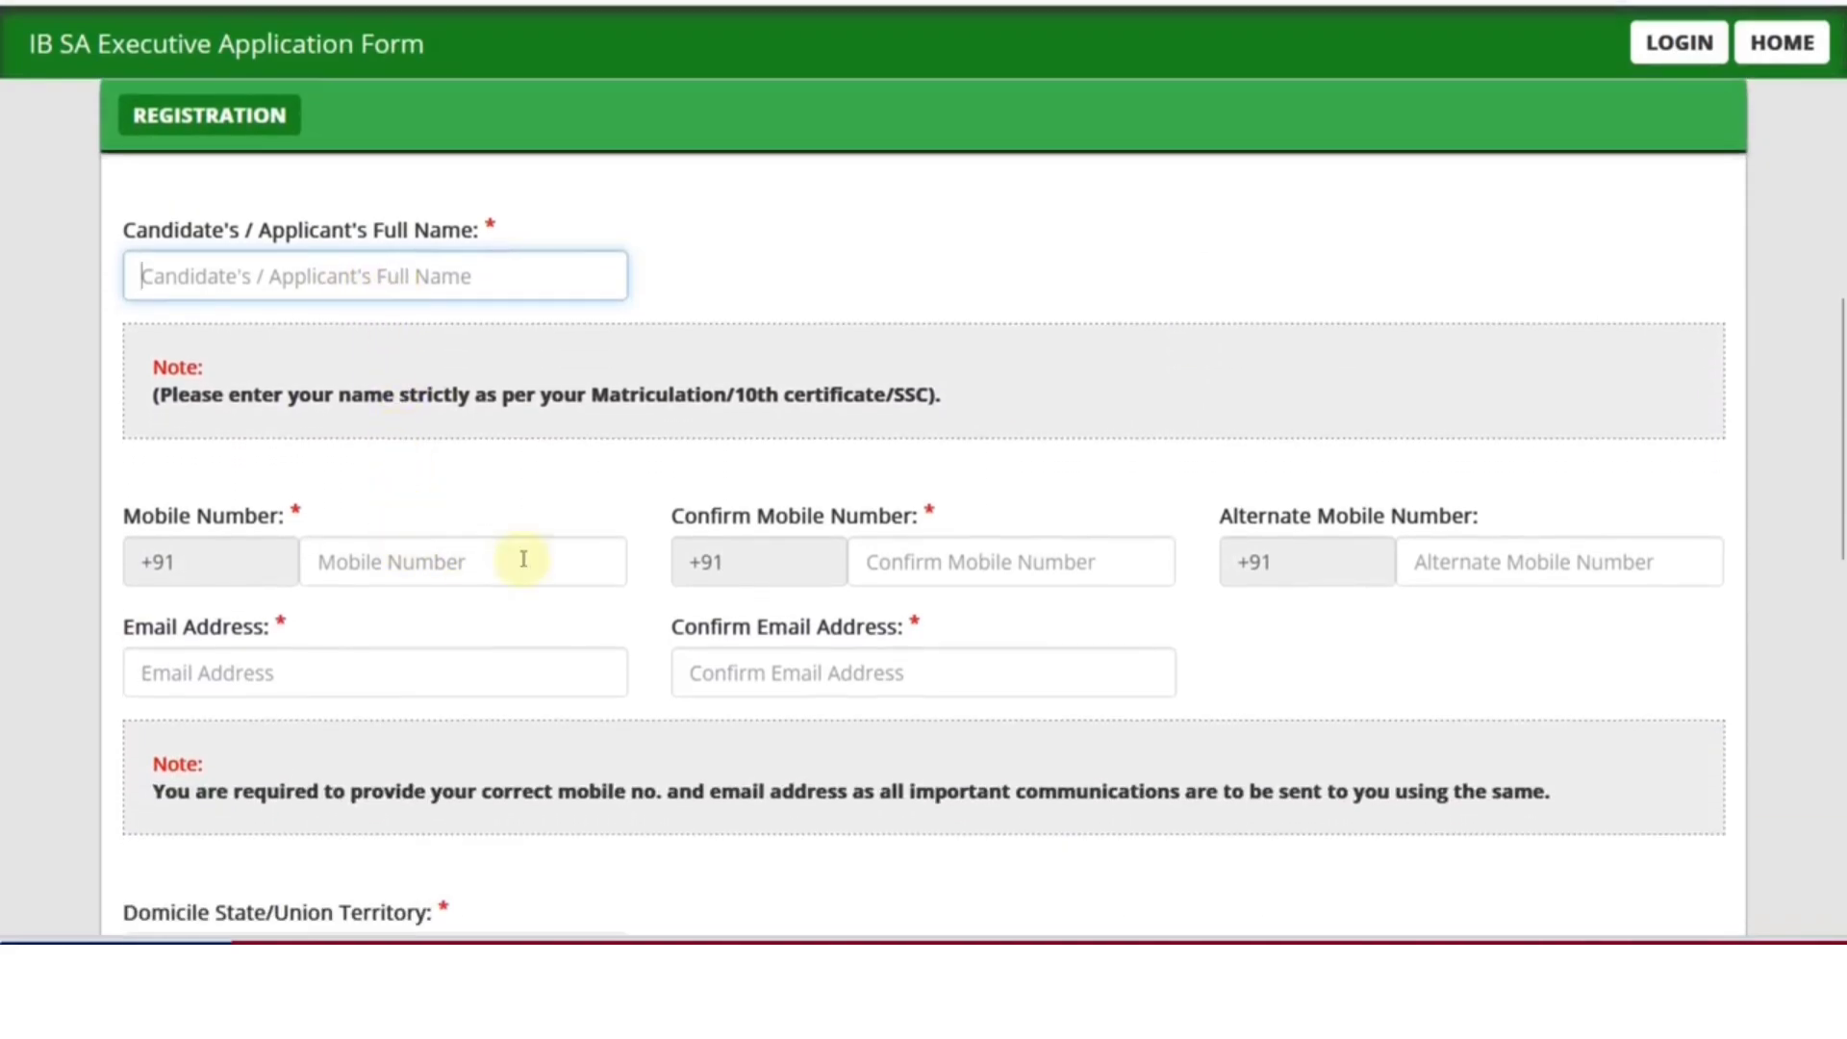
scroll(1106, 568, down, 2)
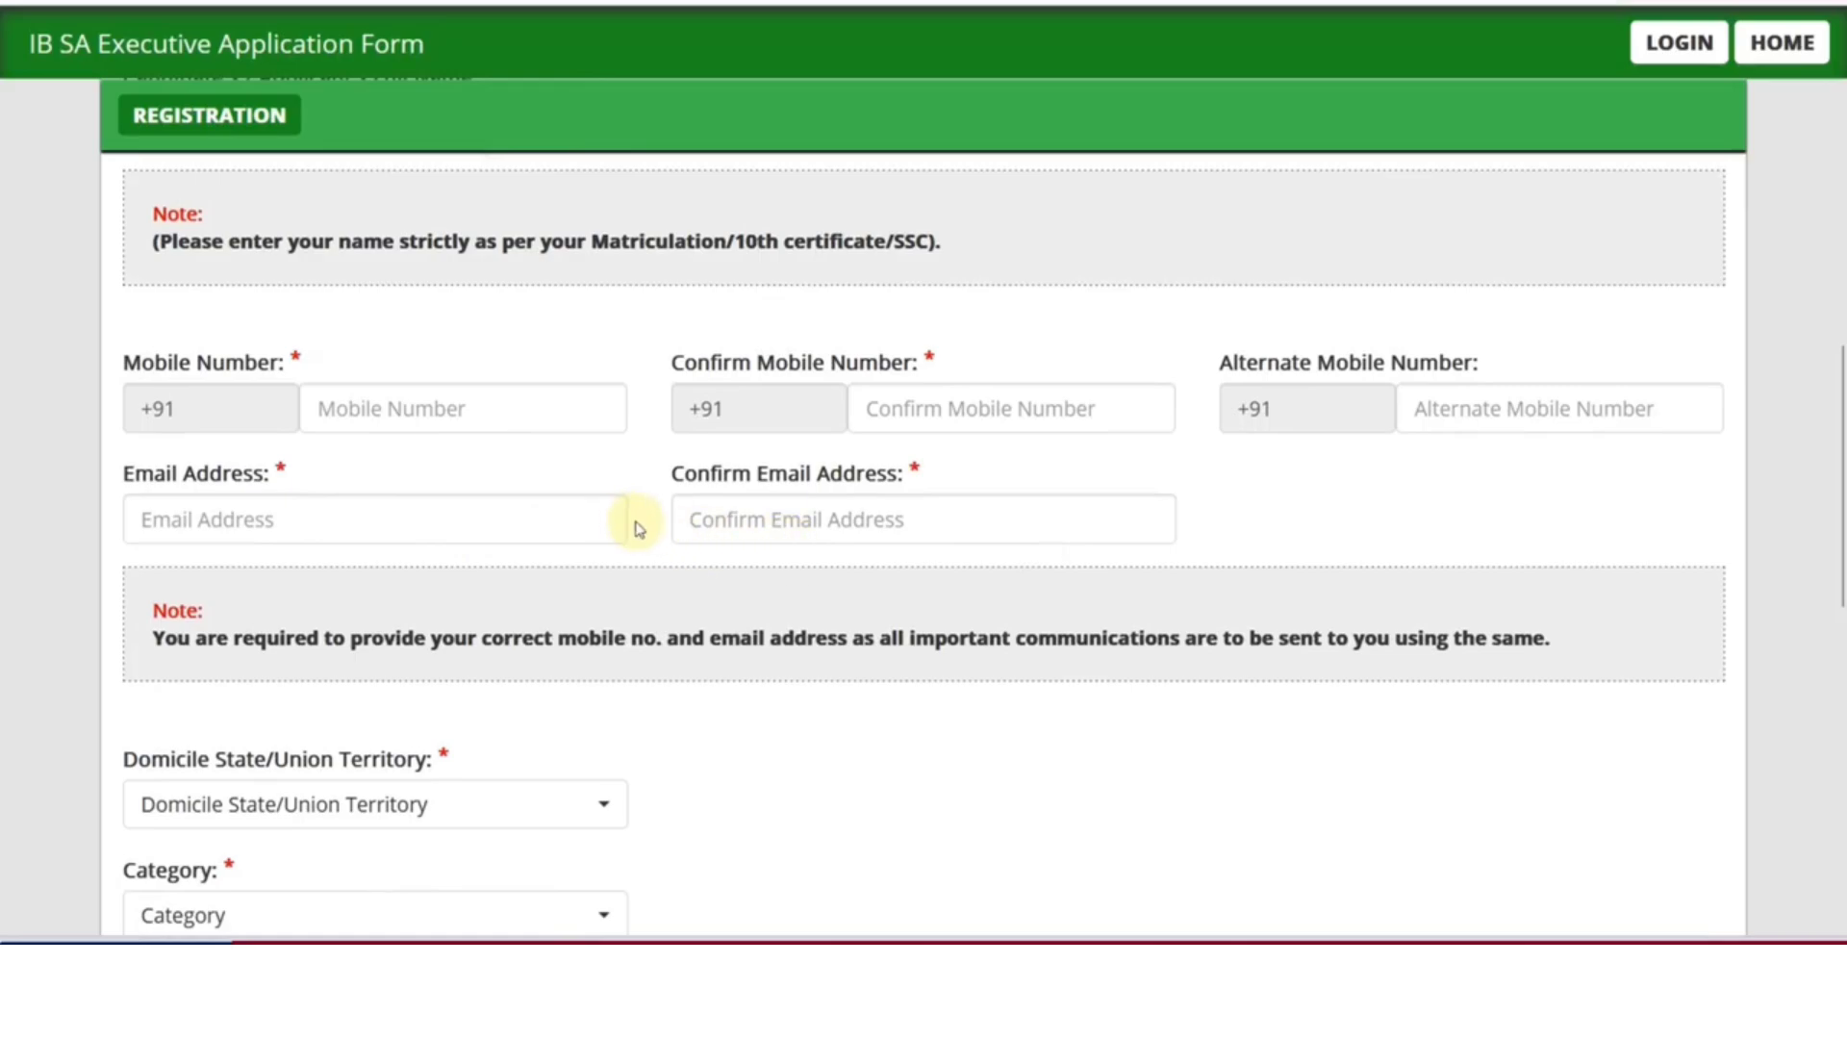
scroll(639, 528, up, 4)
click(455, 432)
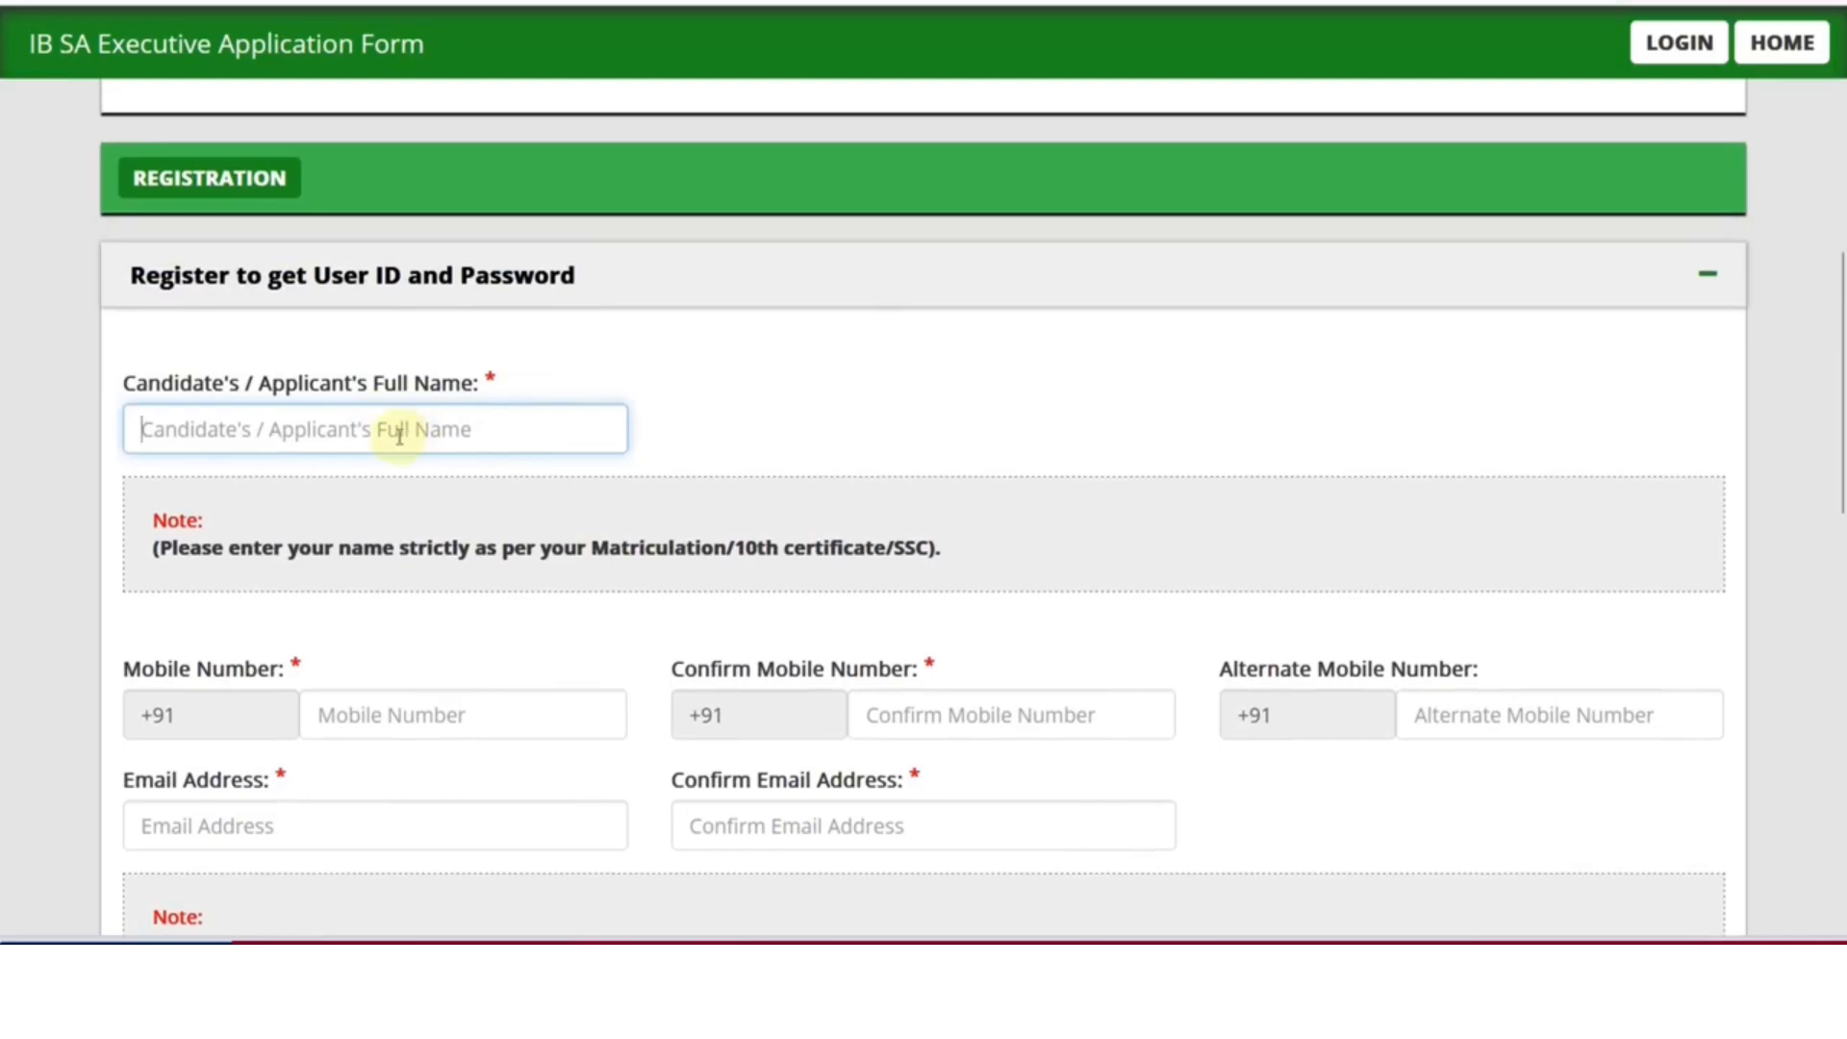
scroll(519, 440, down, 2)
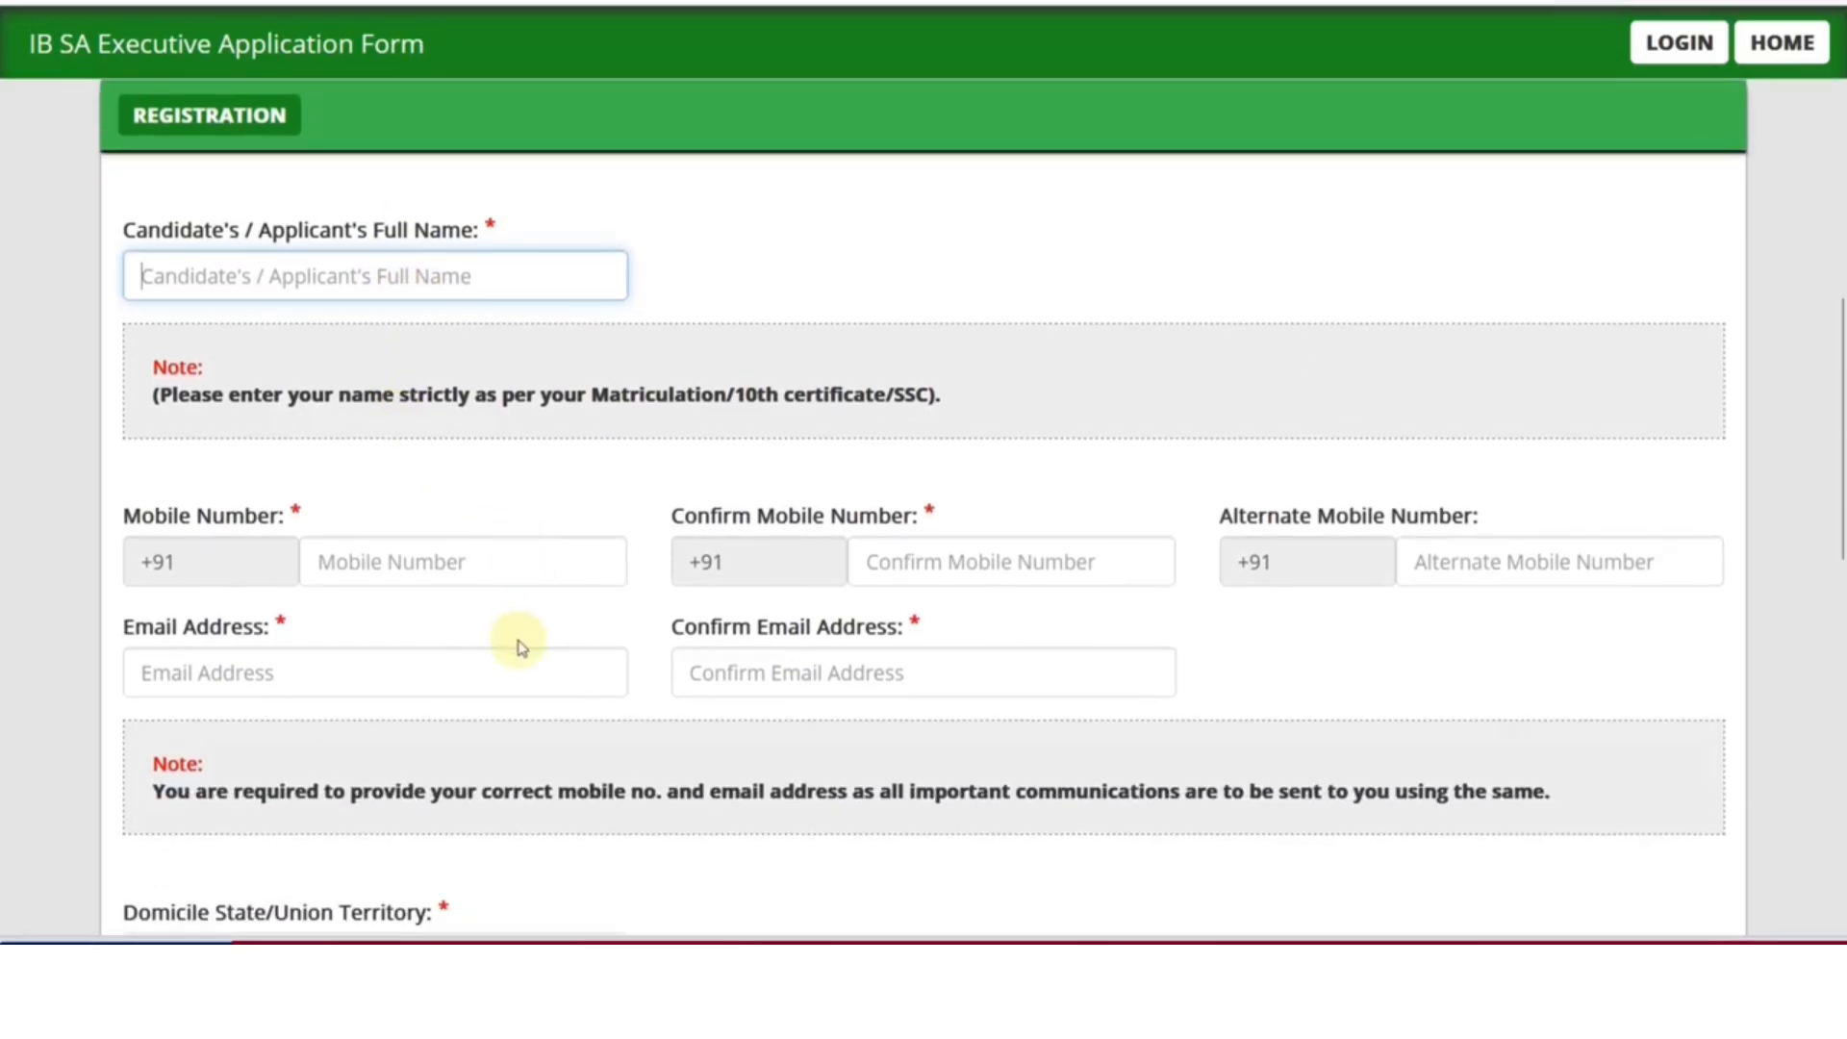
scroll(523, 631, down, 8)
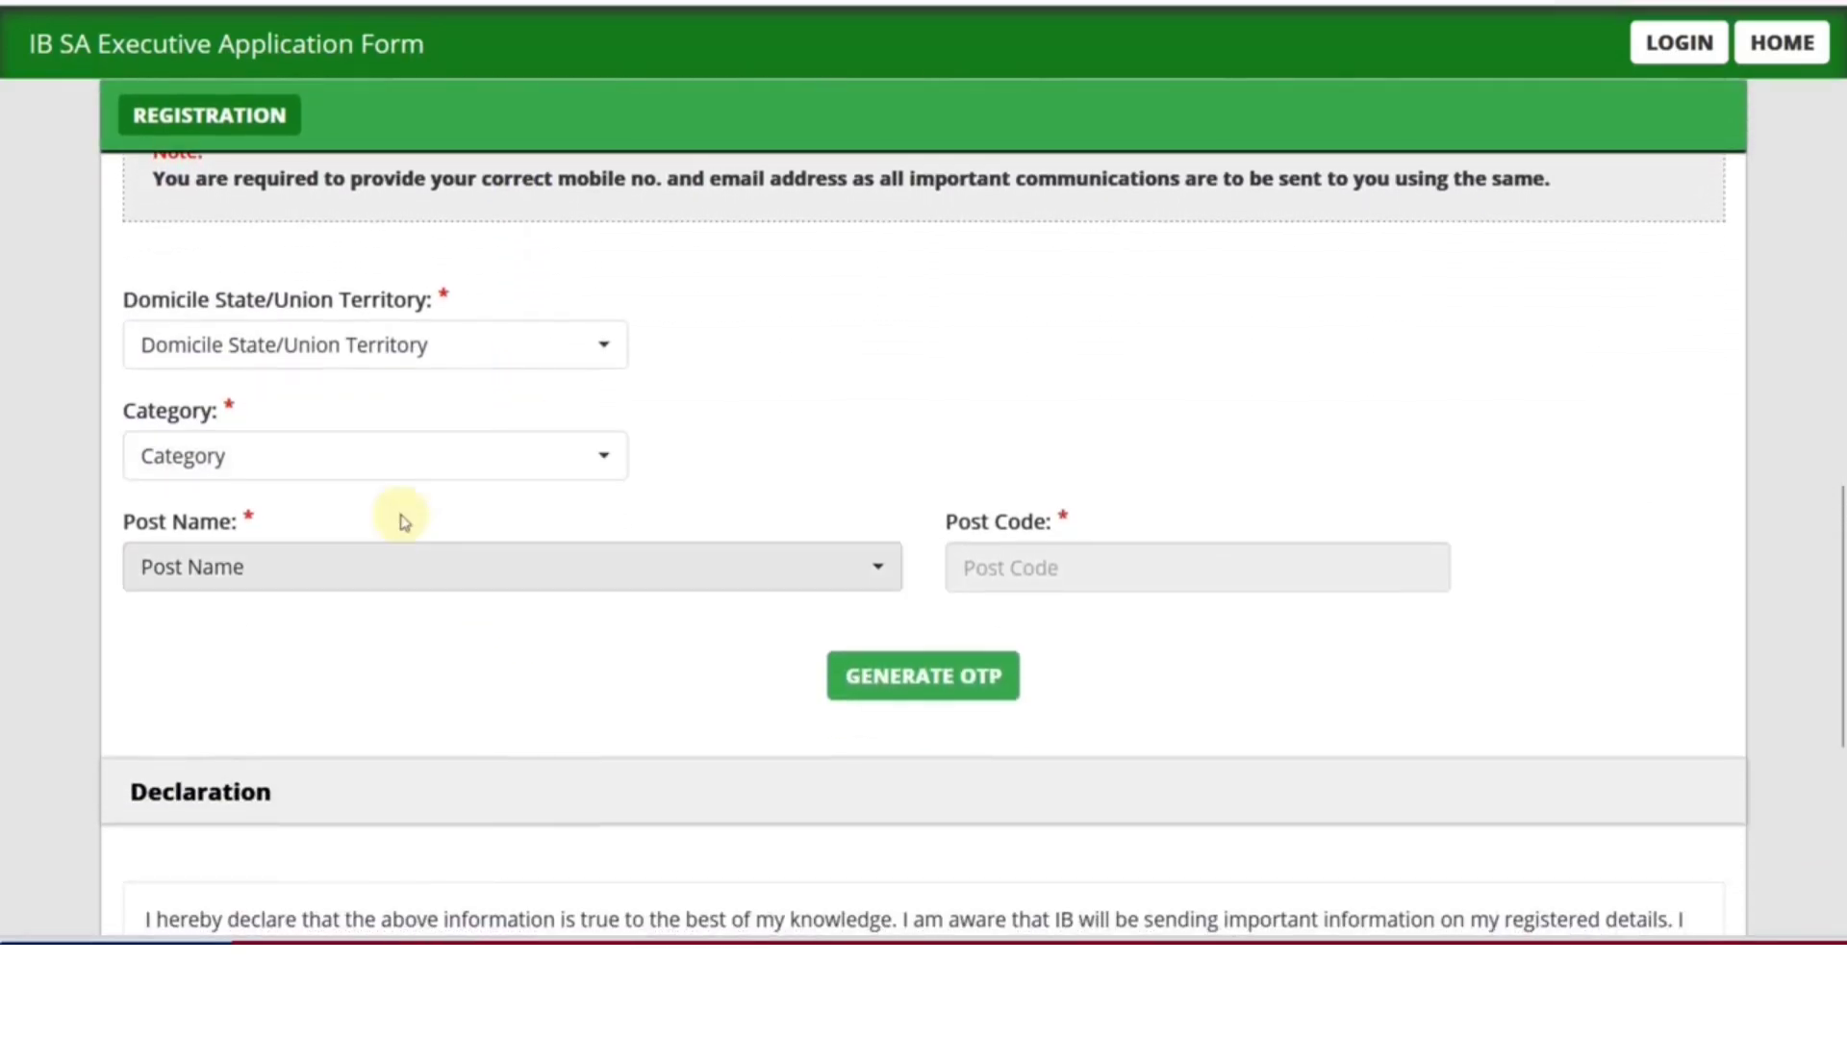
Set Domicile State to Rajasthan and the Subsidiary Intelligence Bureau to Jaipur
click(310, 363)
scroll(348, 586, down, 4)
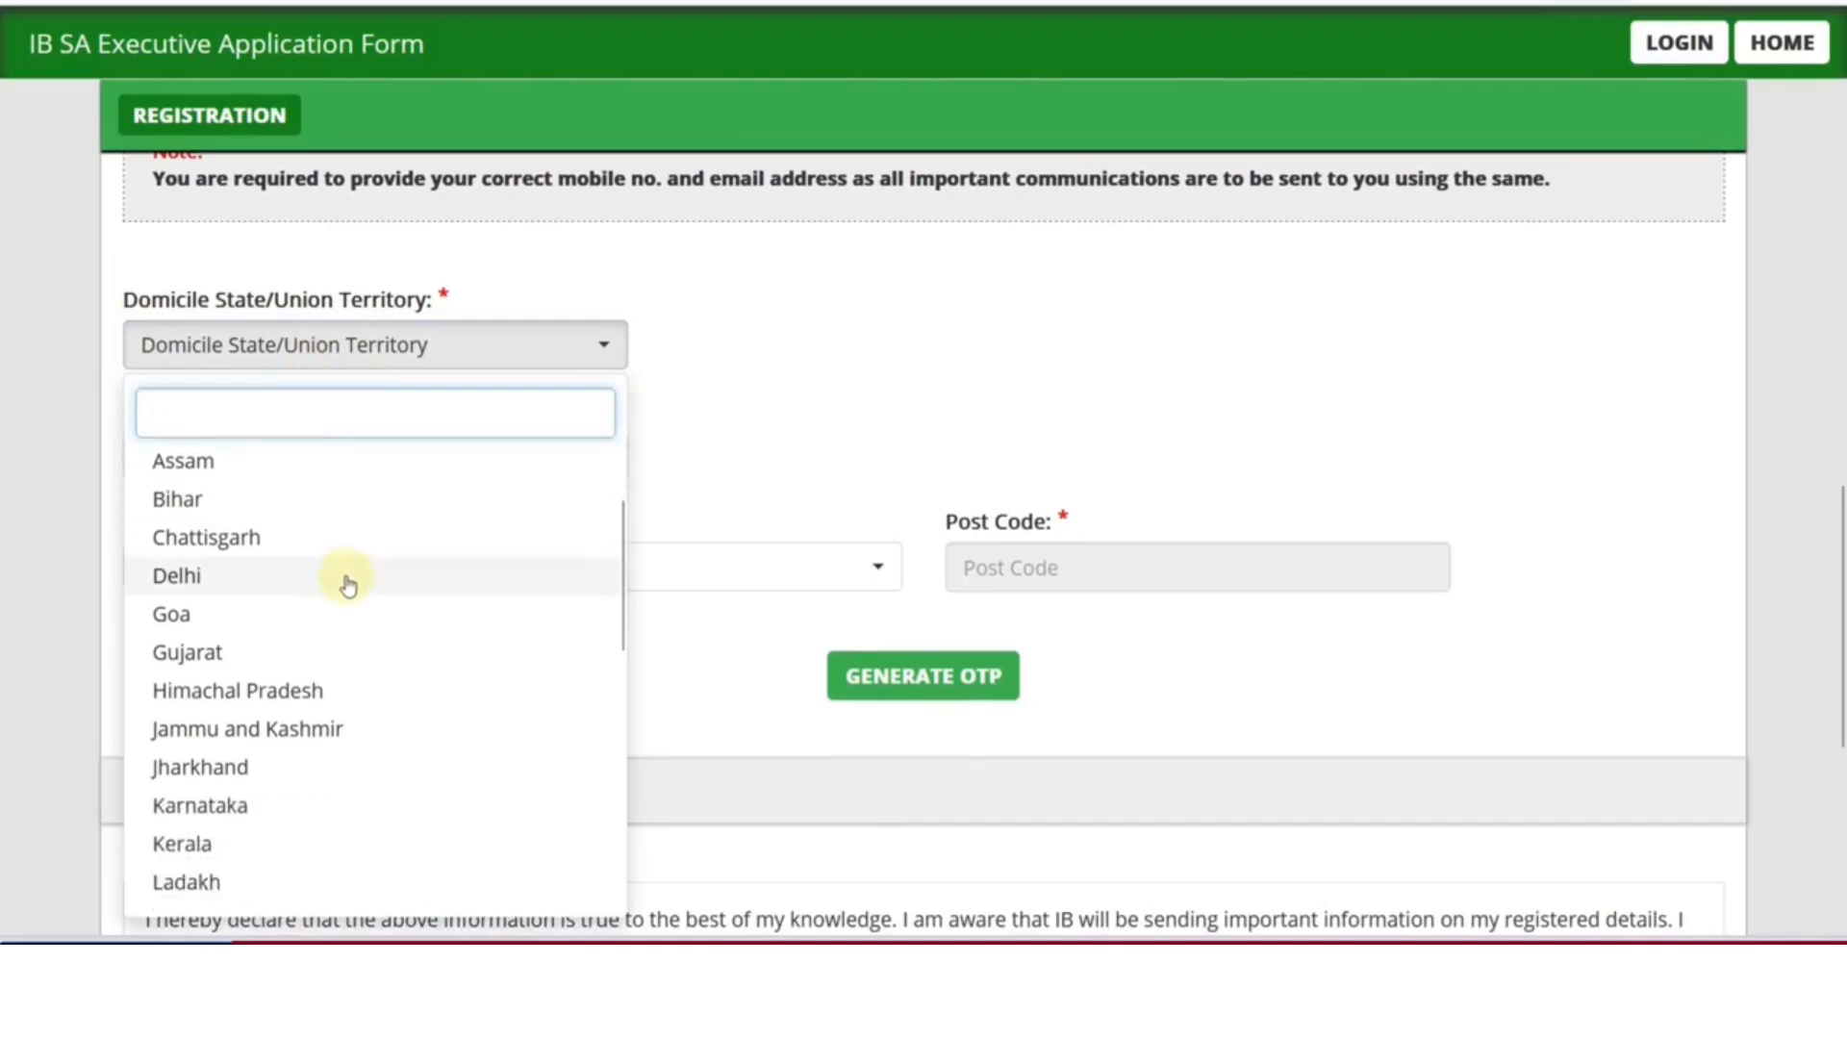
scroll(348, 606, down, 2)
scroll(342, 664, down, 2)
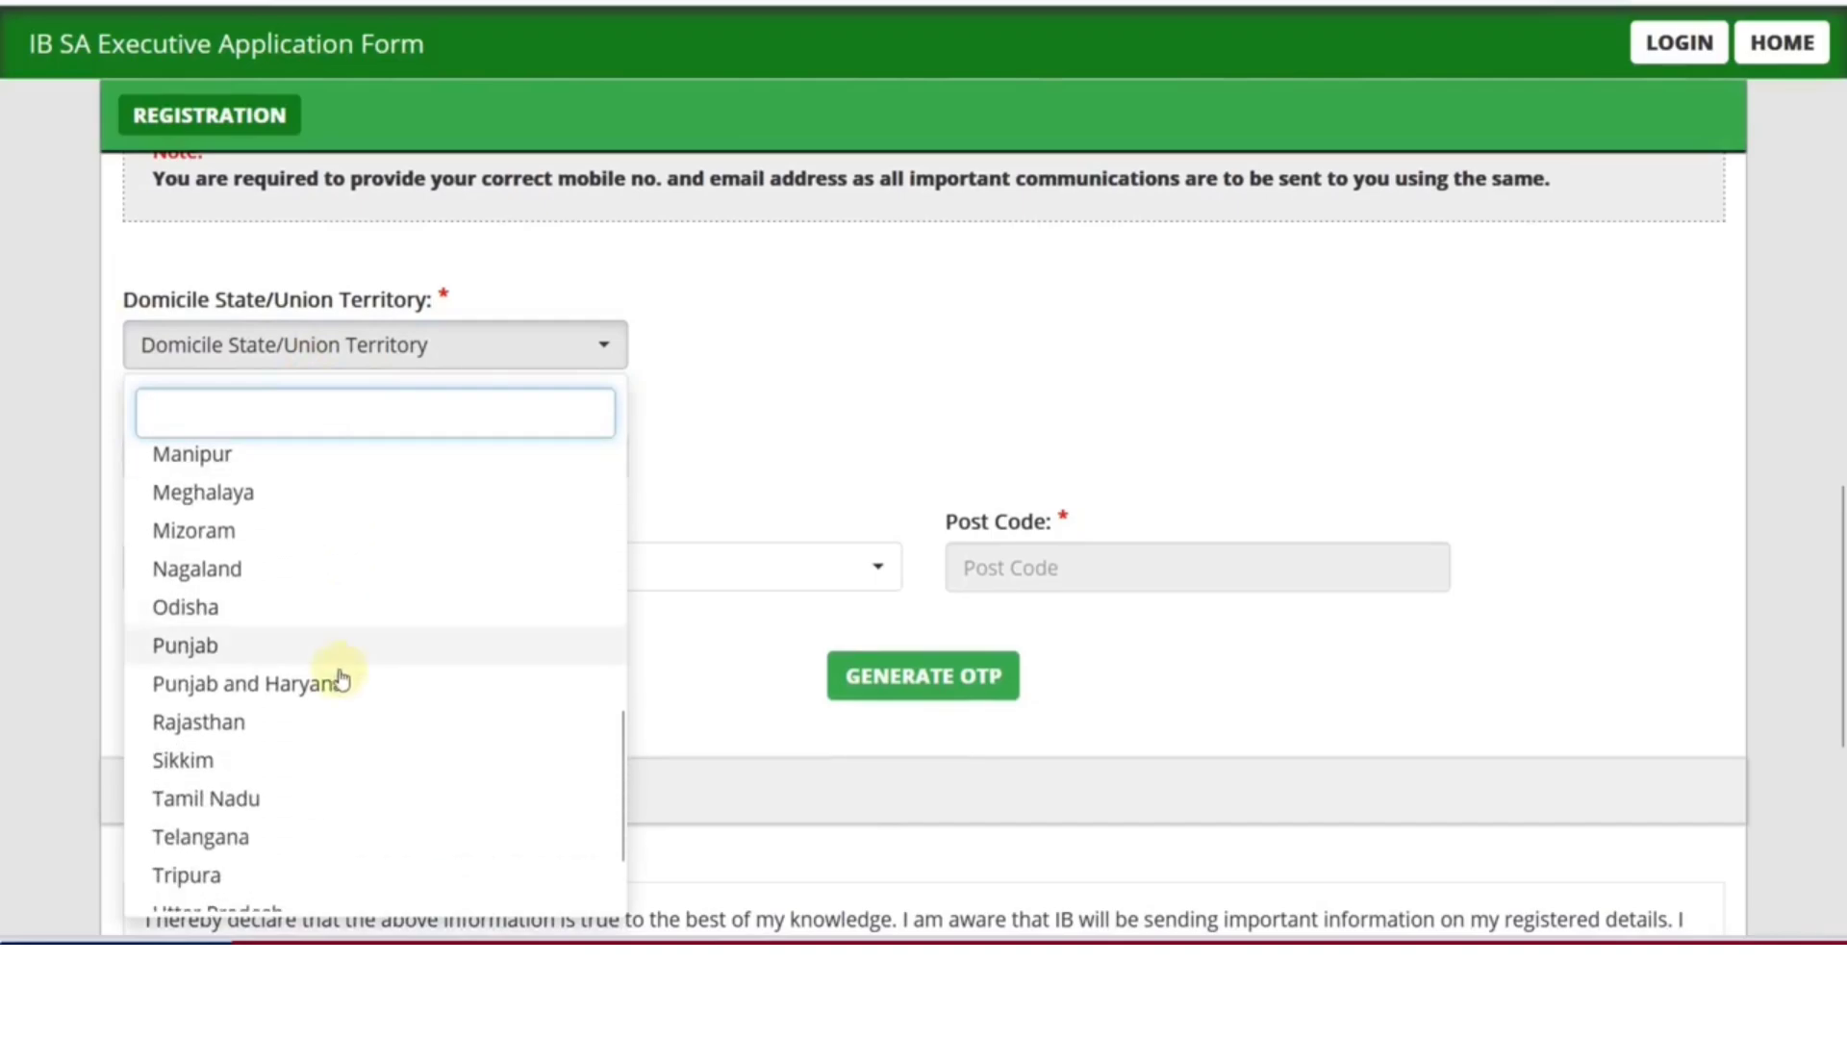
click(324, 736)
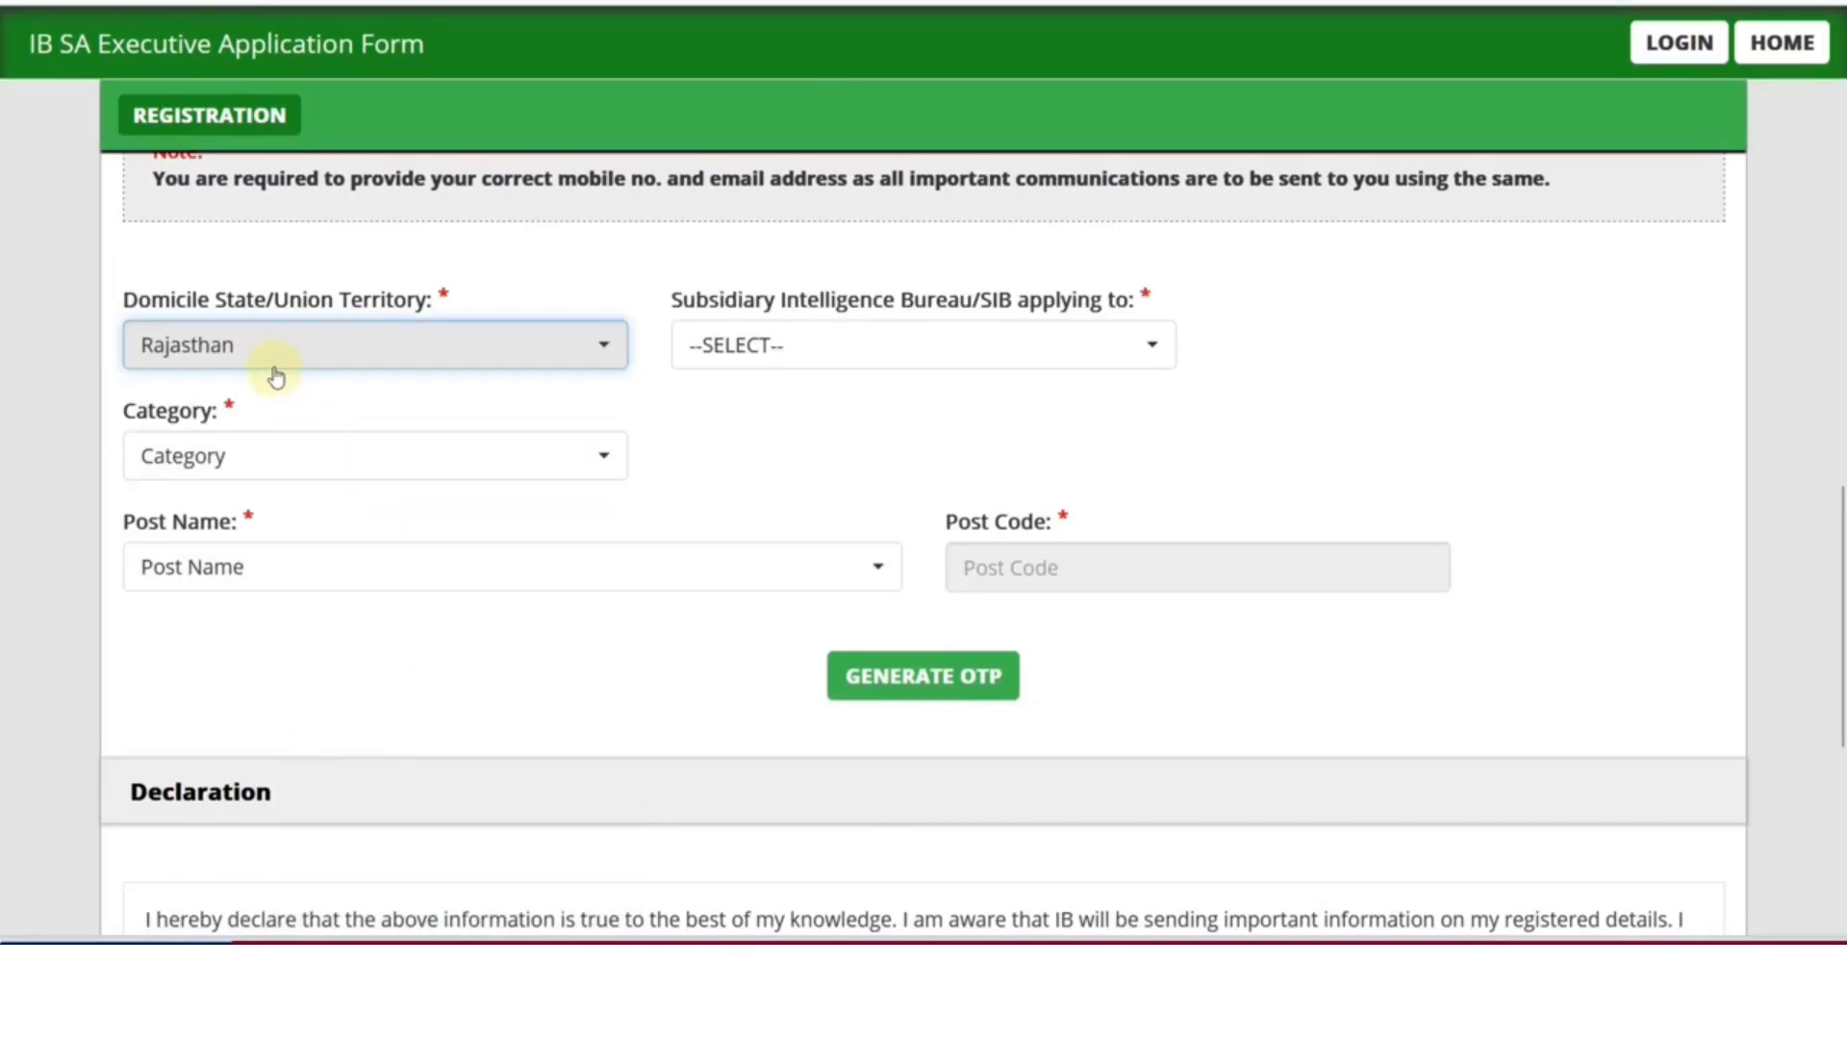
click(795, 363)
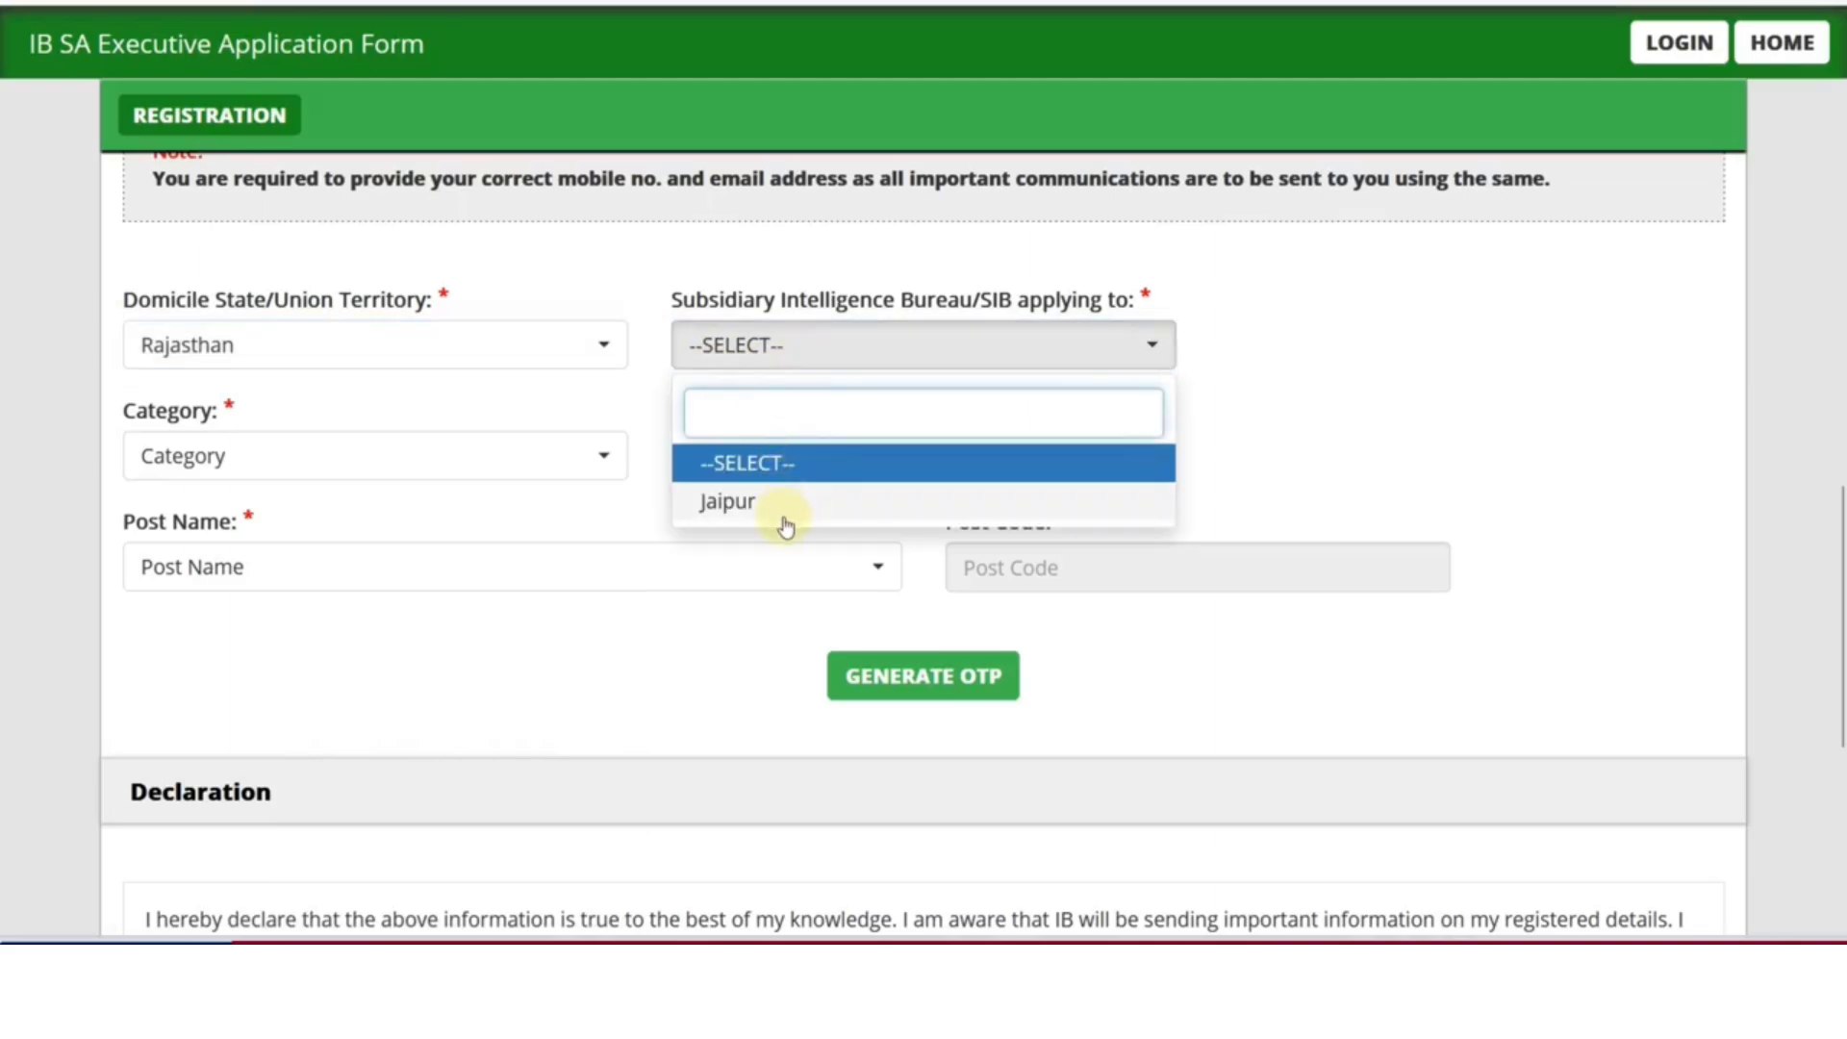
click(784, 520)
Set the category to OBC(NCL)
click(494, 468)
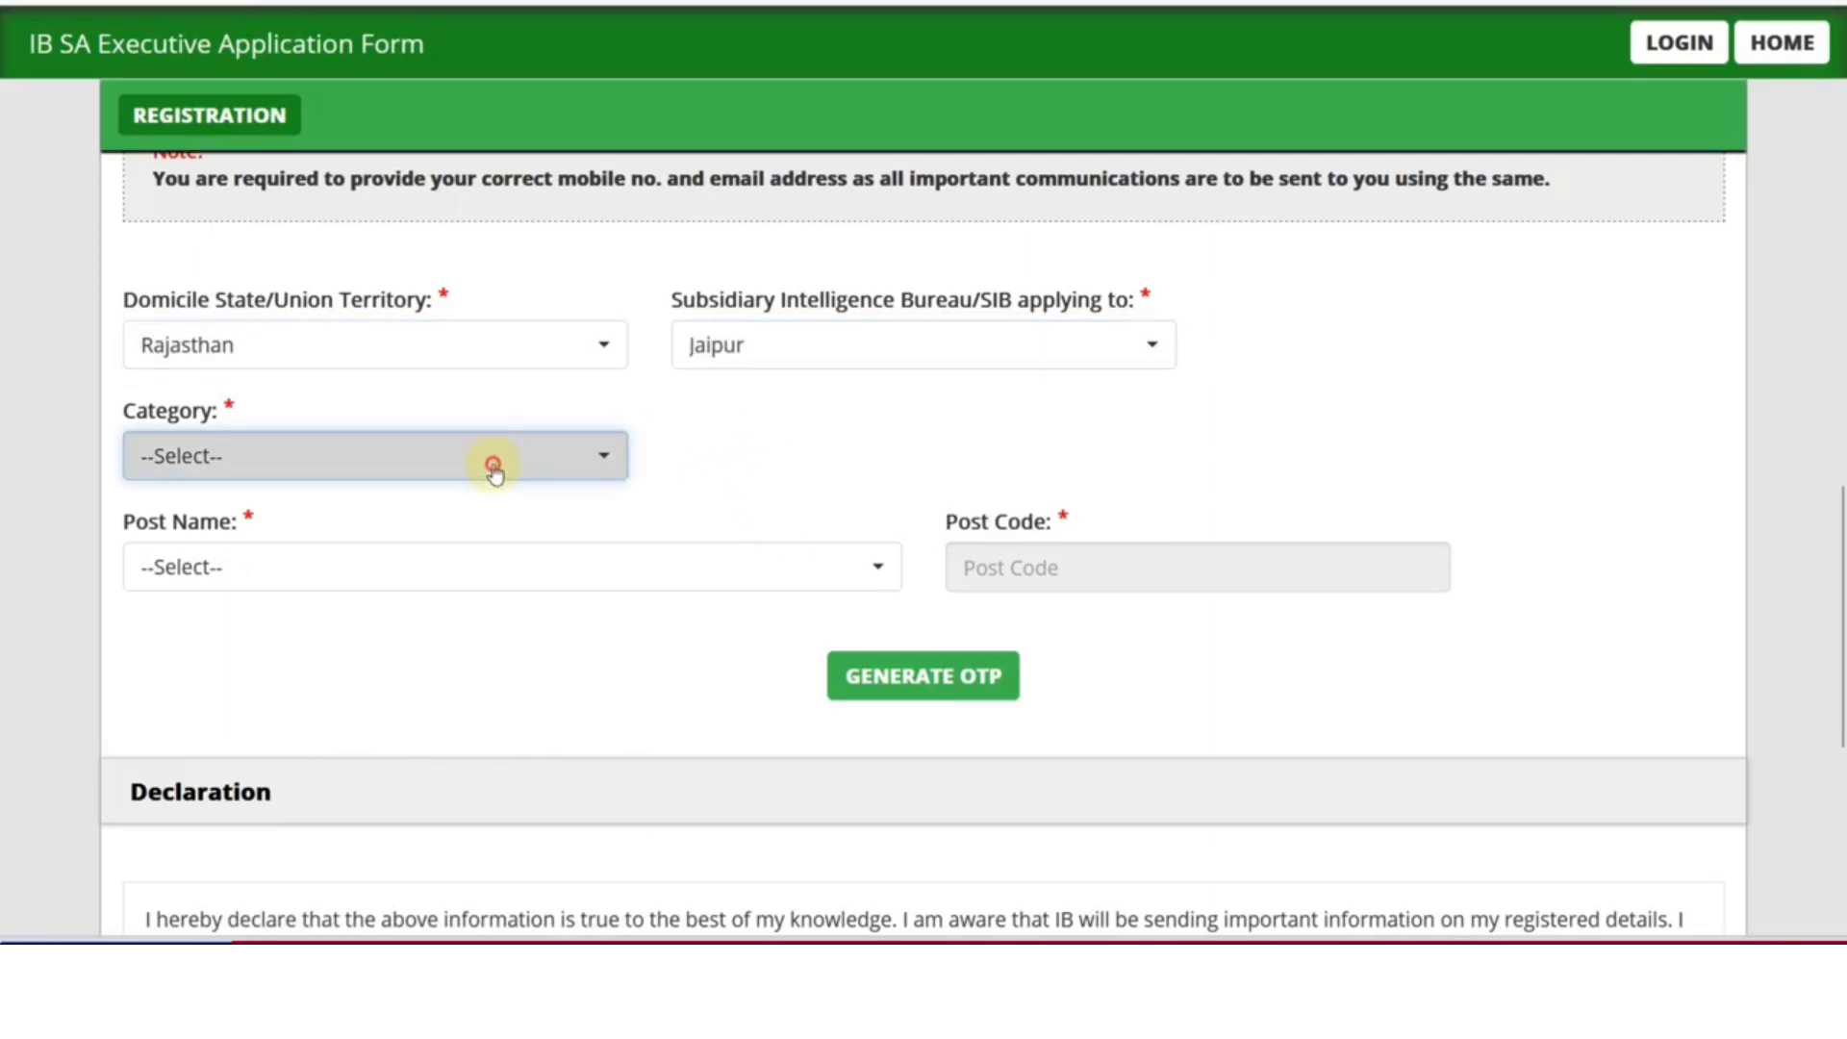
click(332, 612)
click(251, 460)
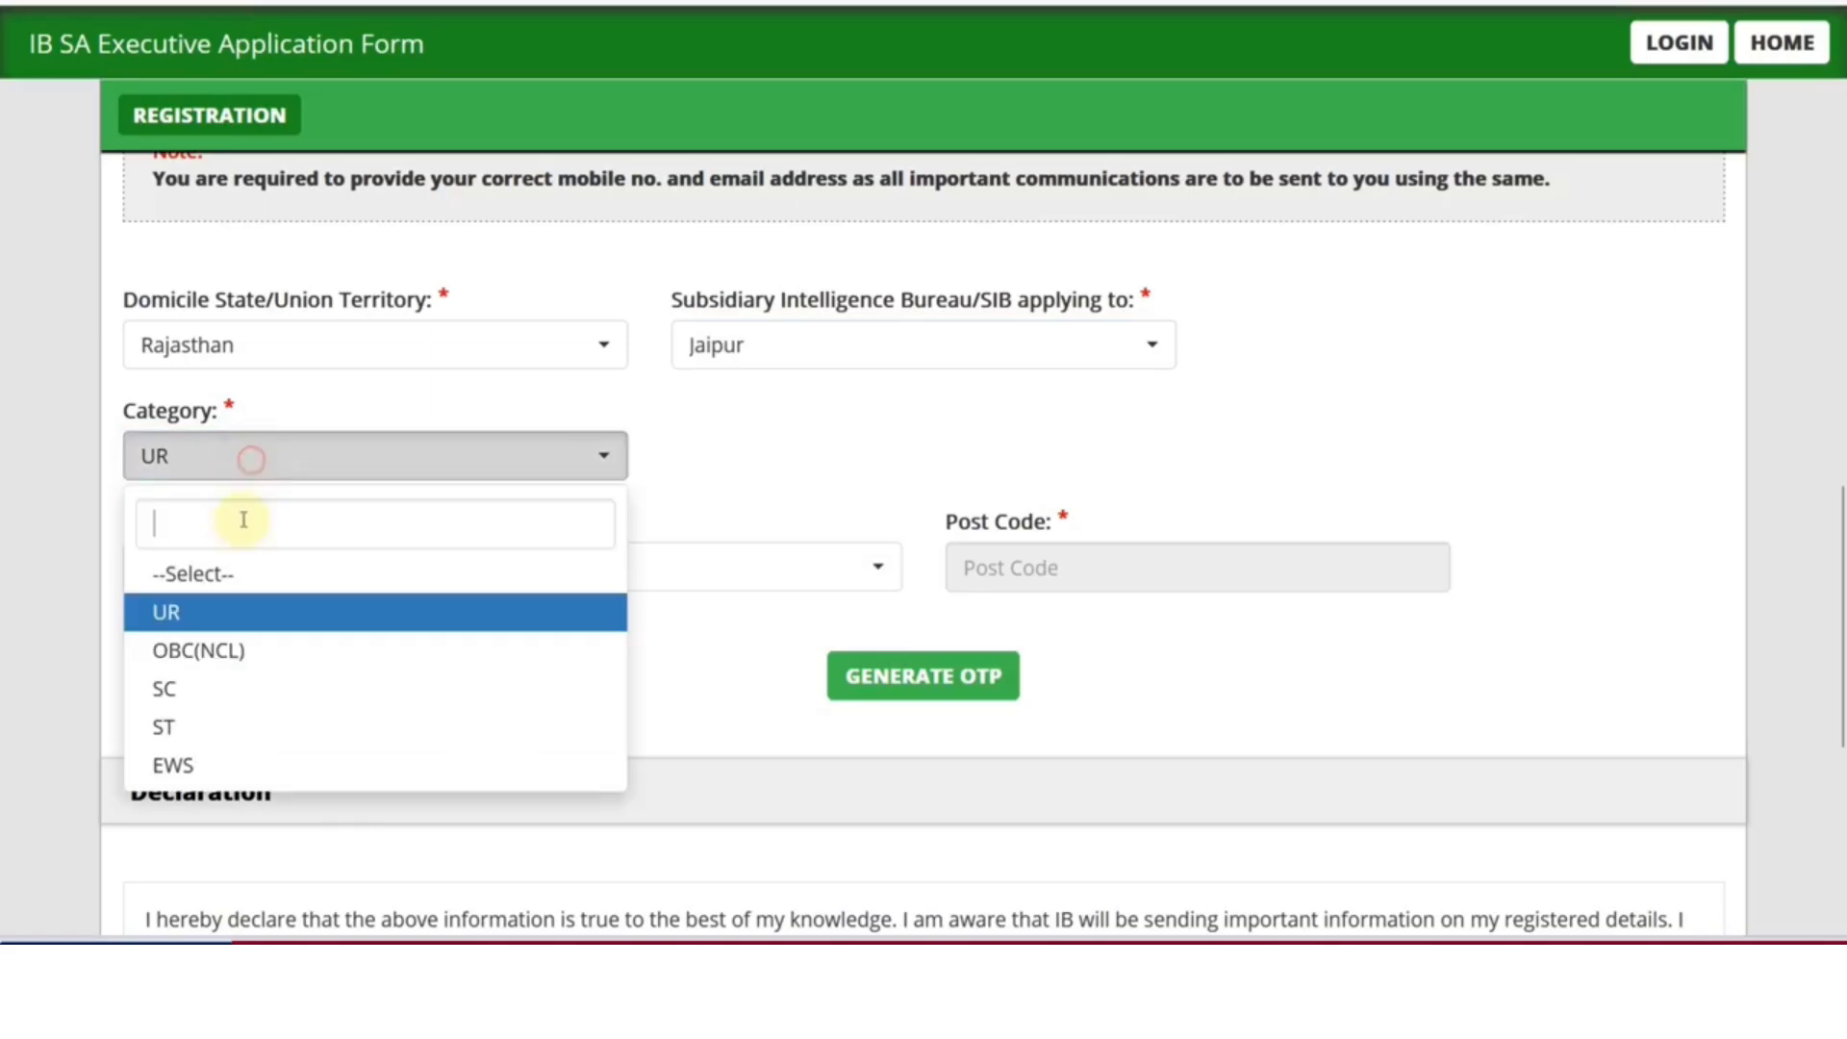
click(227, 650)
click(227, 458)
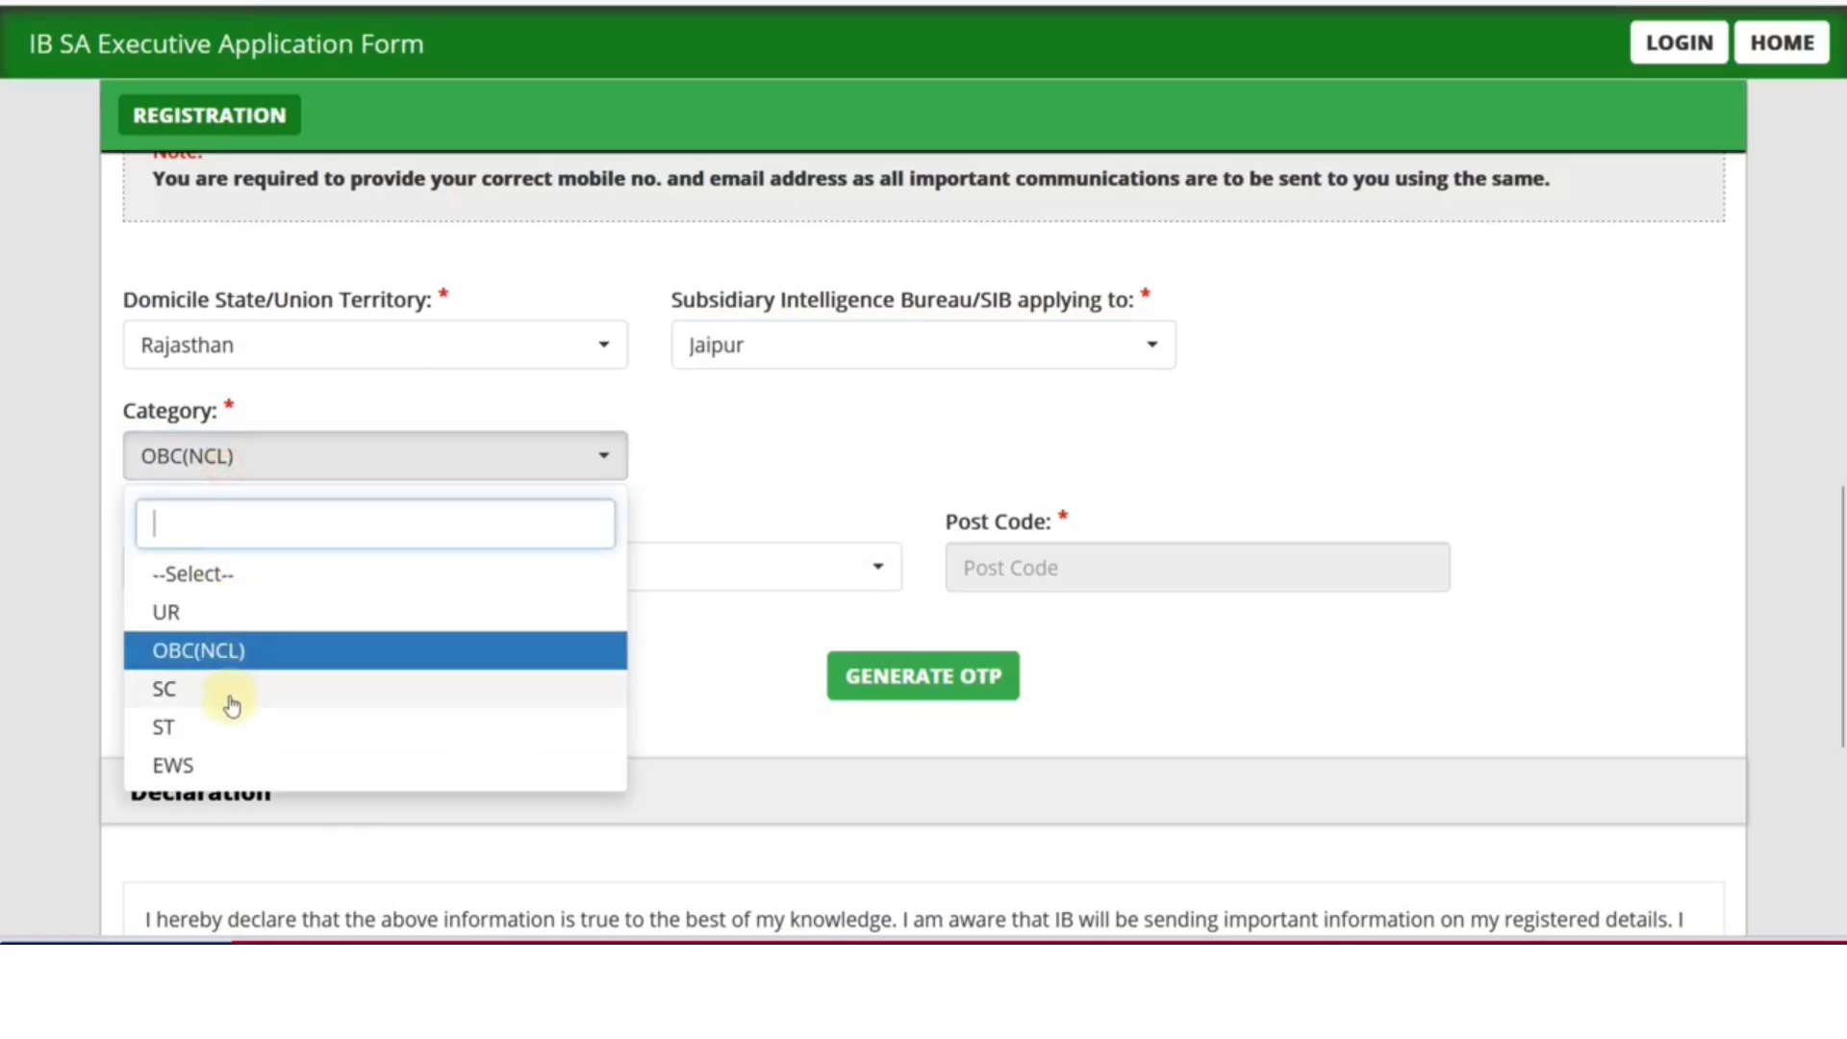
click(227, 765)
click(229, 470)
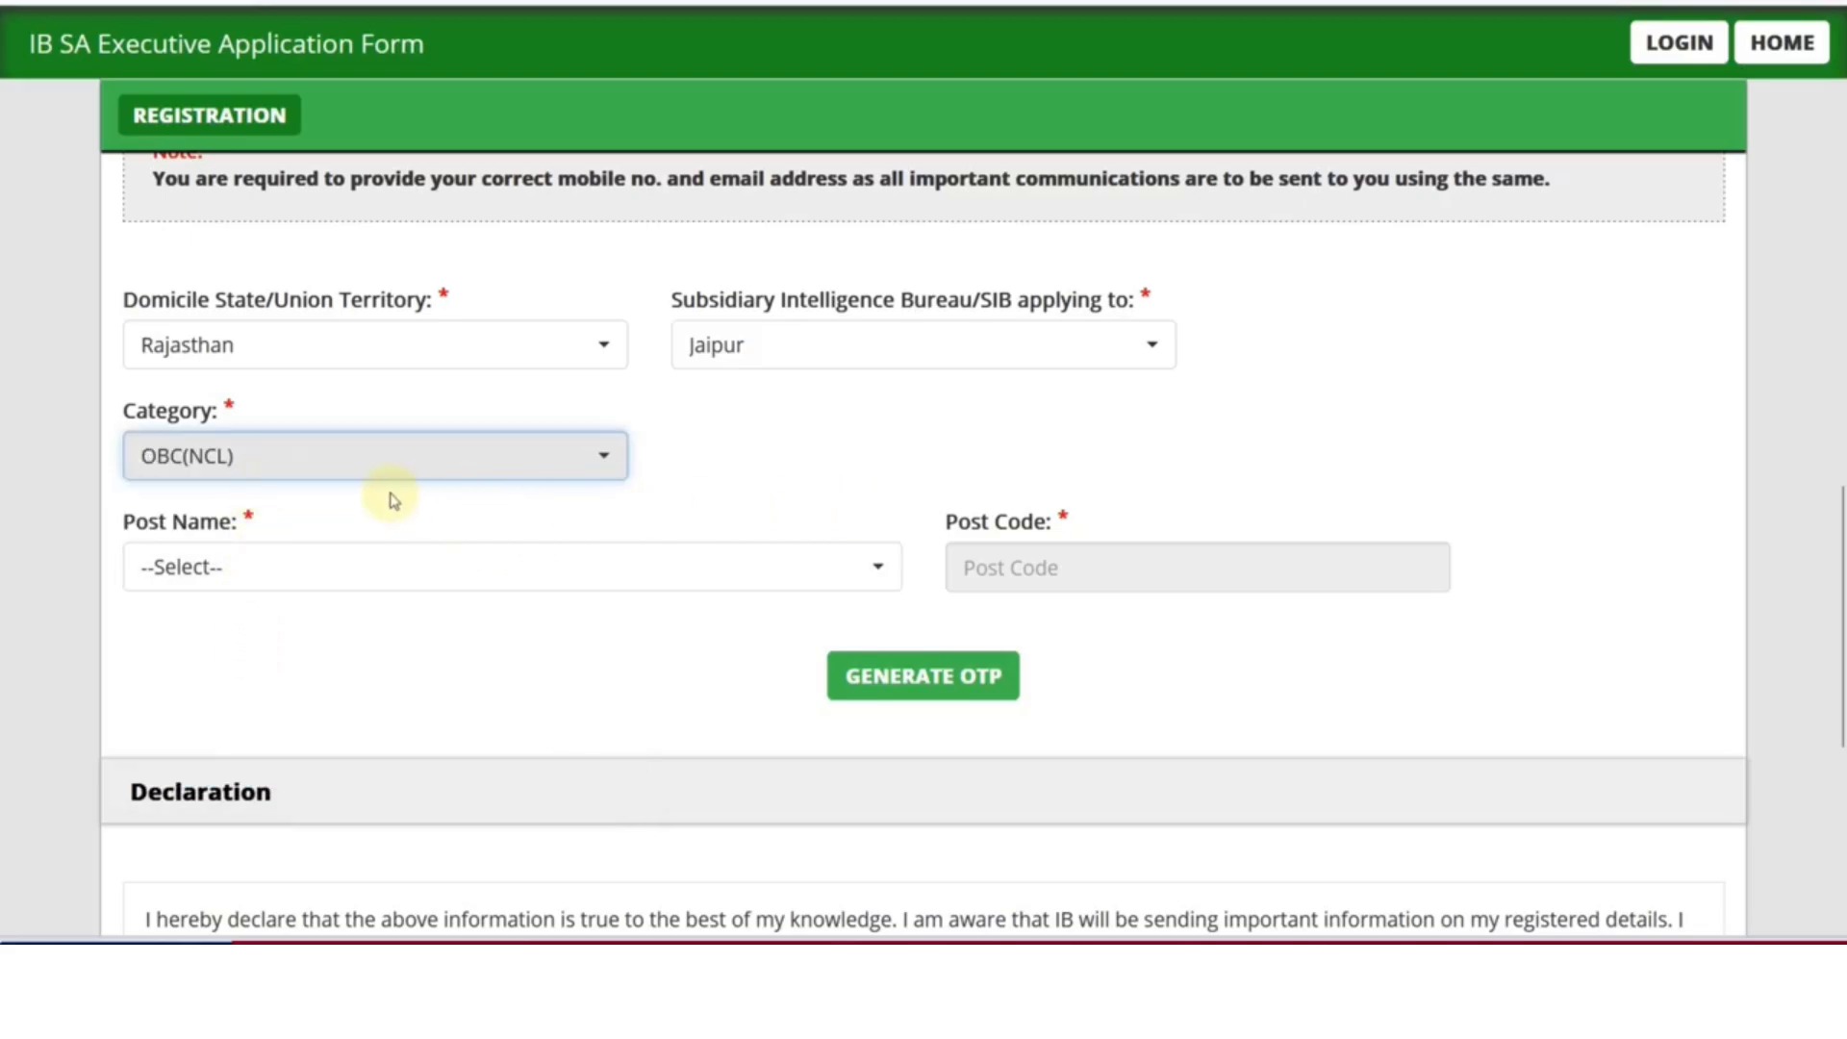
click(306, 464)
click(777, 505)
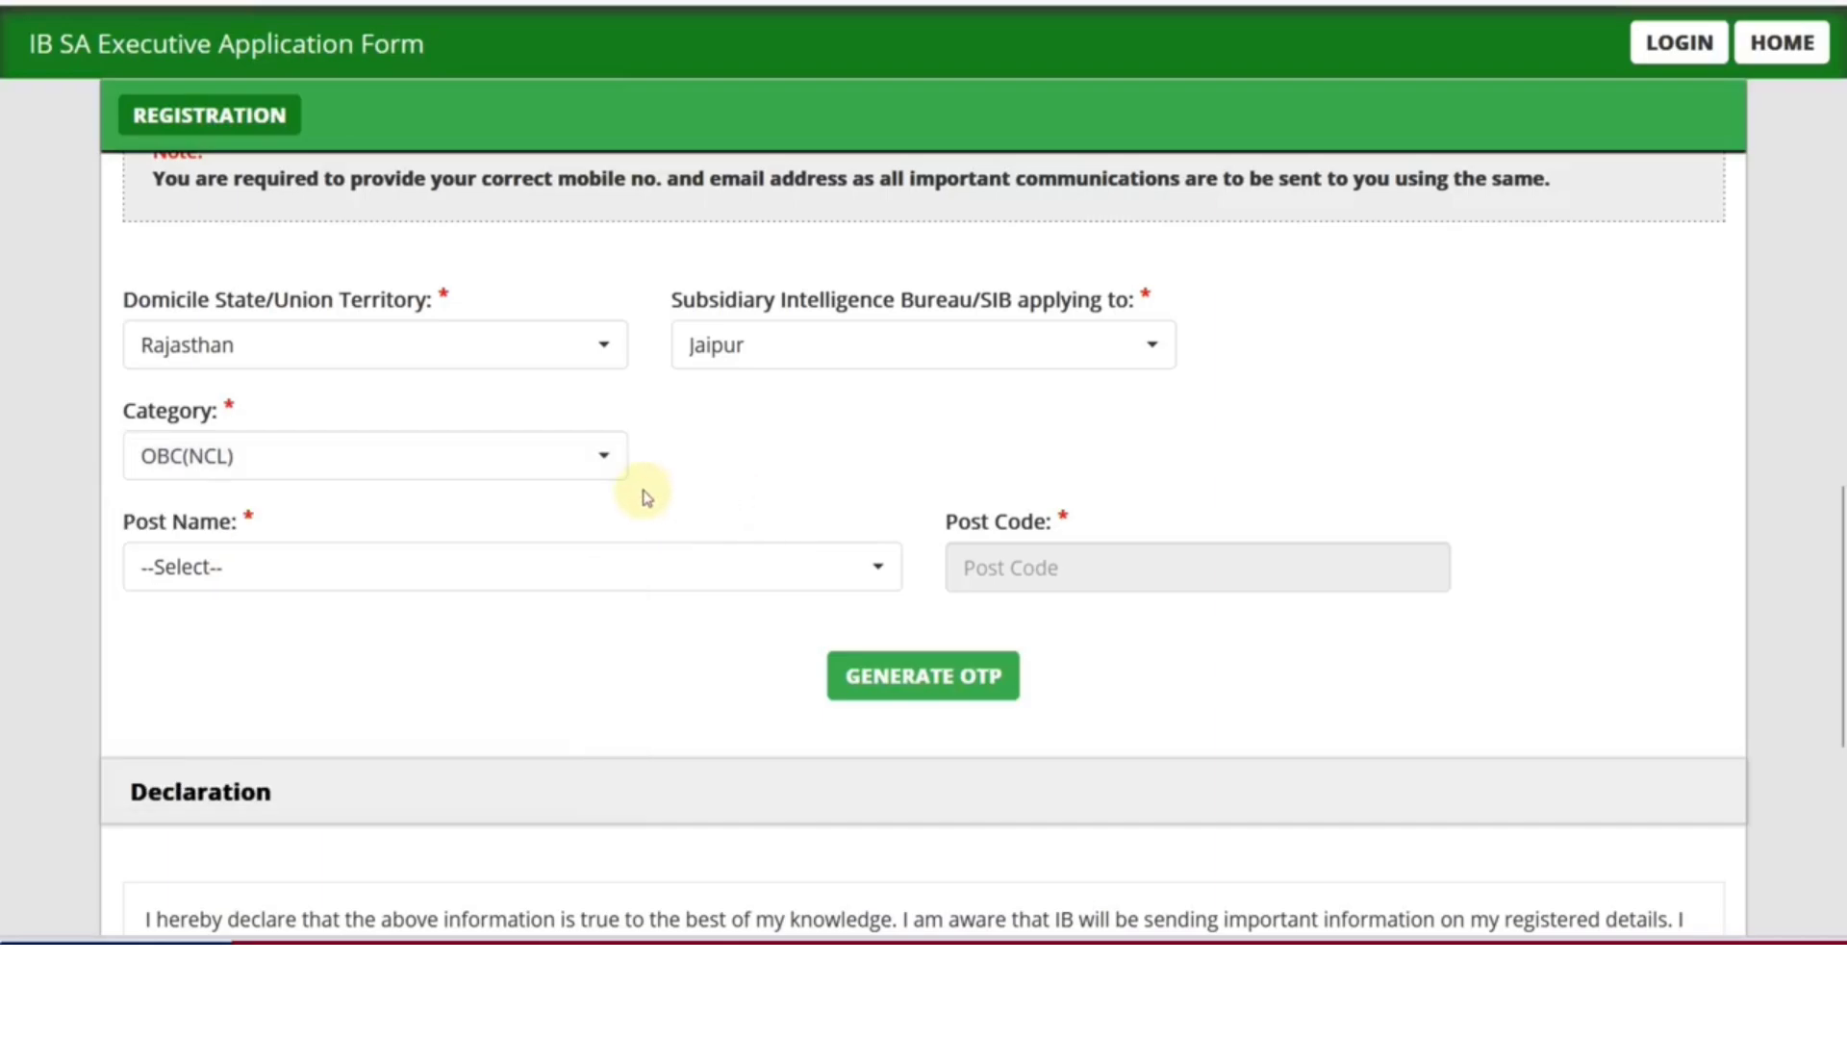
Choose SECURITY ASSISTANT/EXECUTIVE as the post name
scroll(413, 531, down, 2)
click(298, 417)
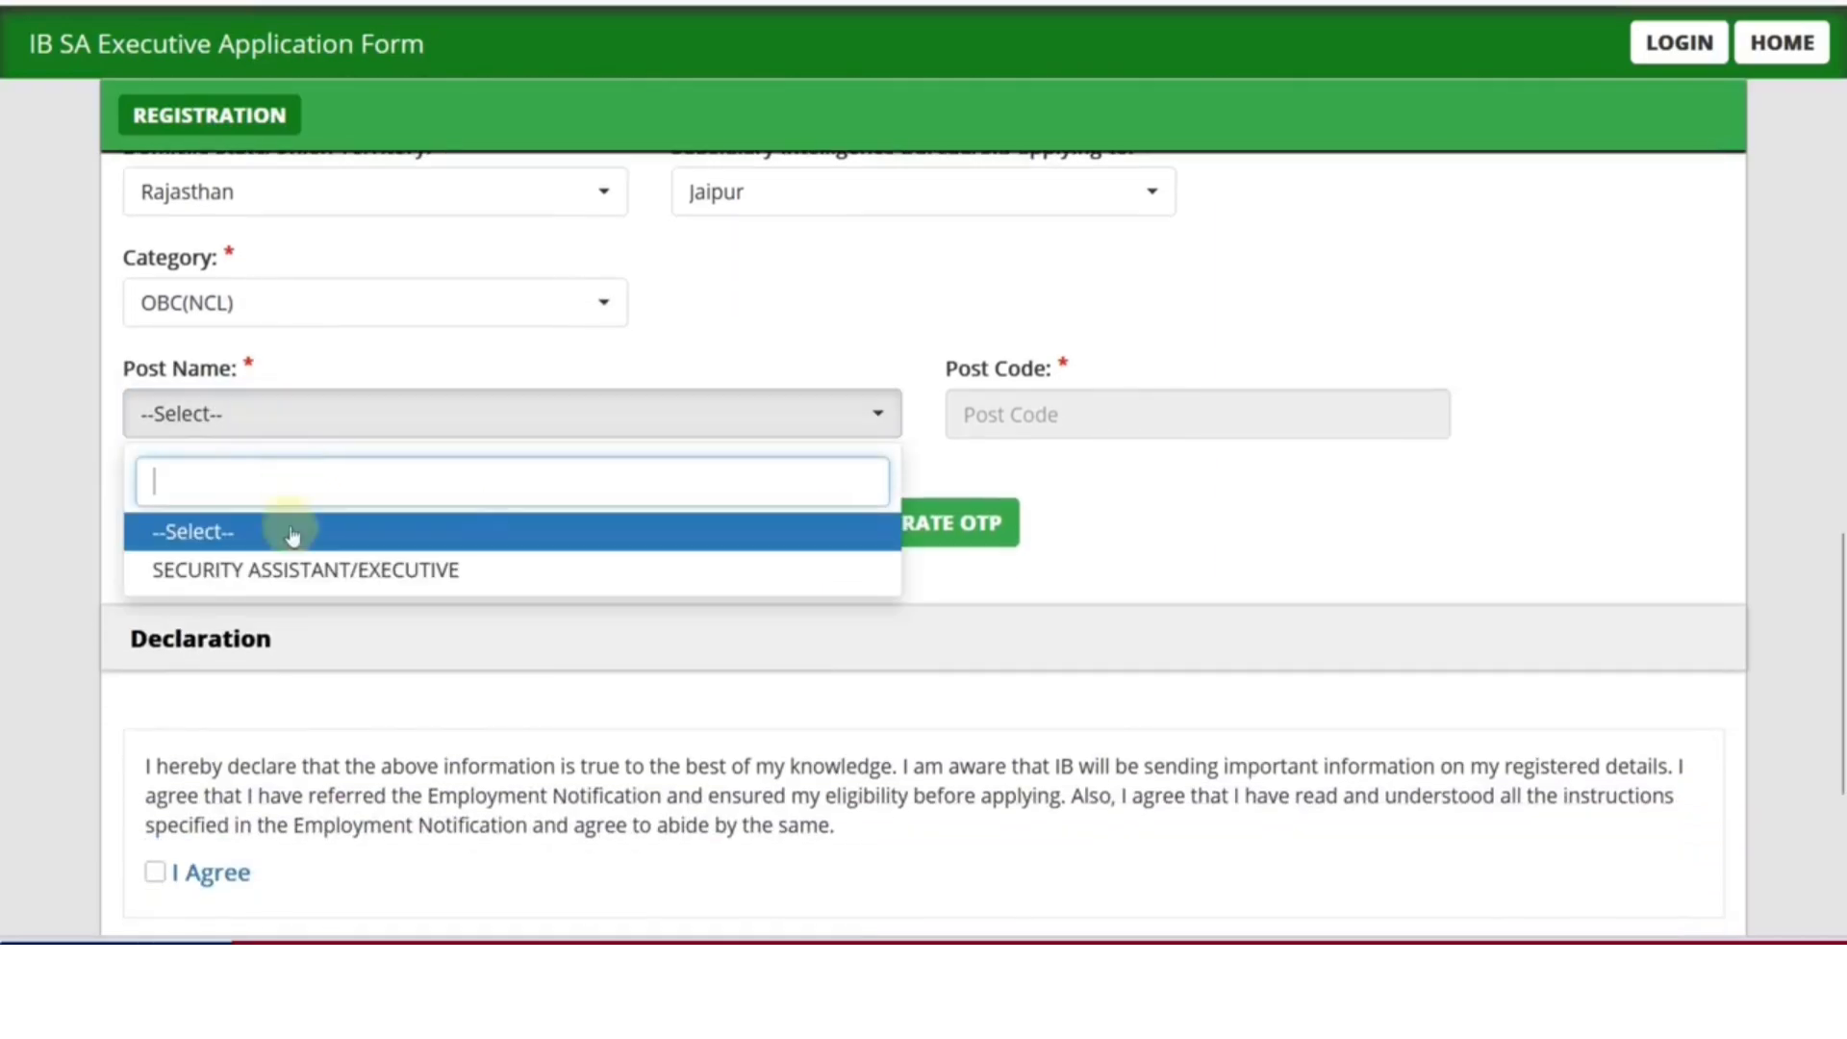
click(291, 573)
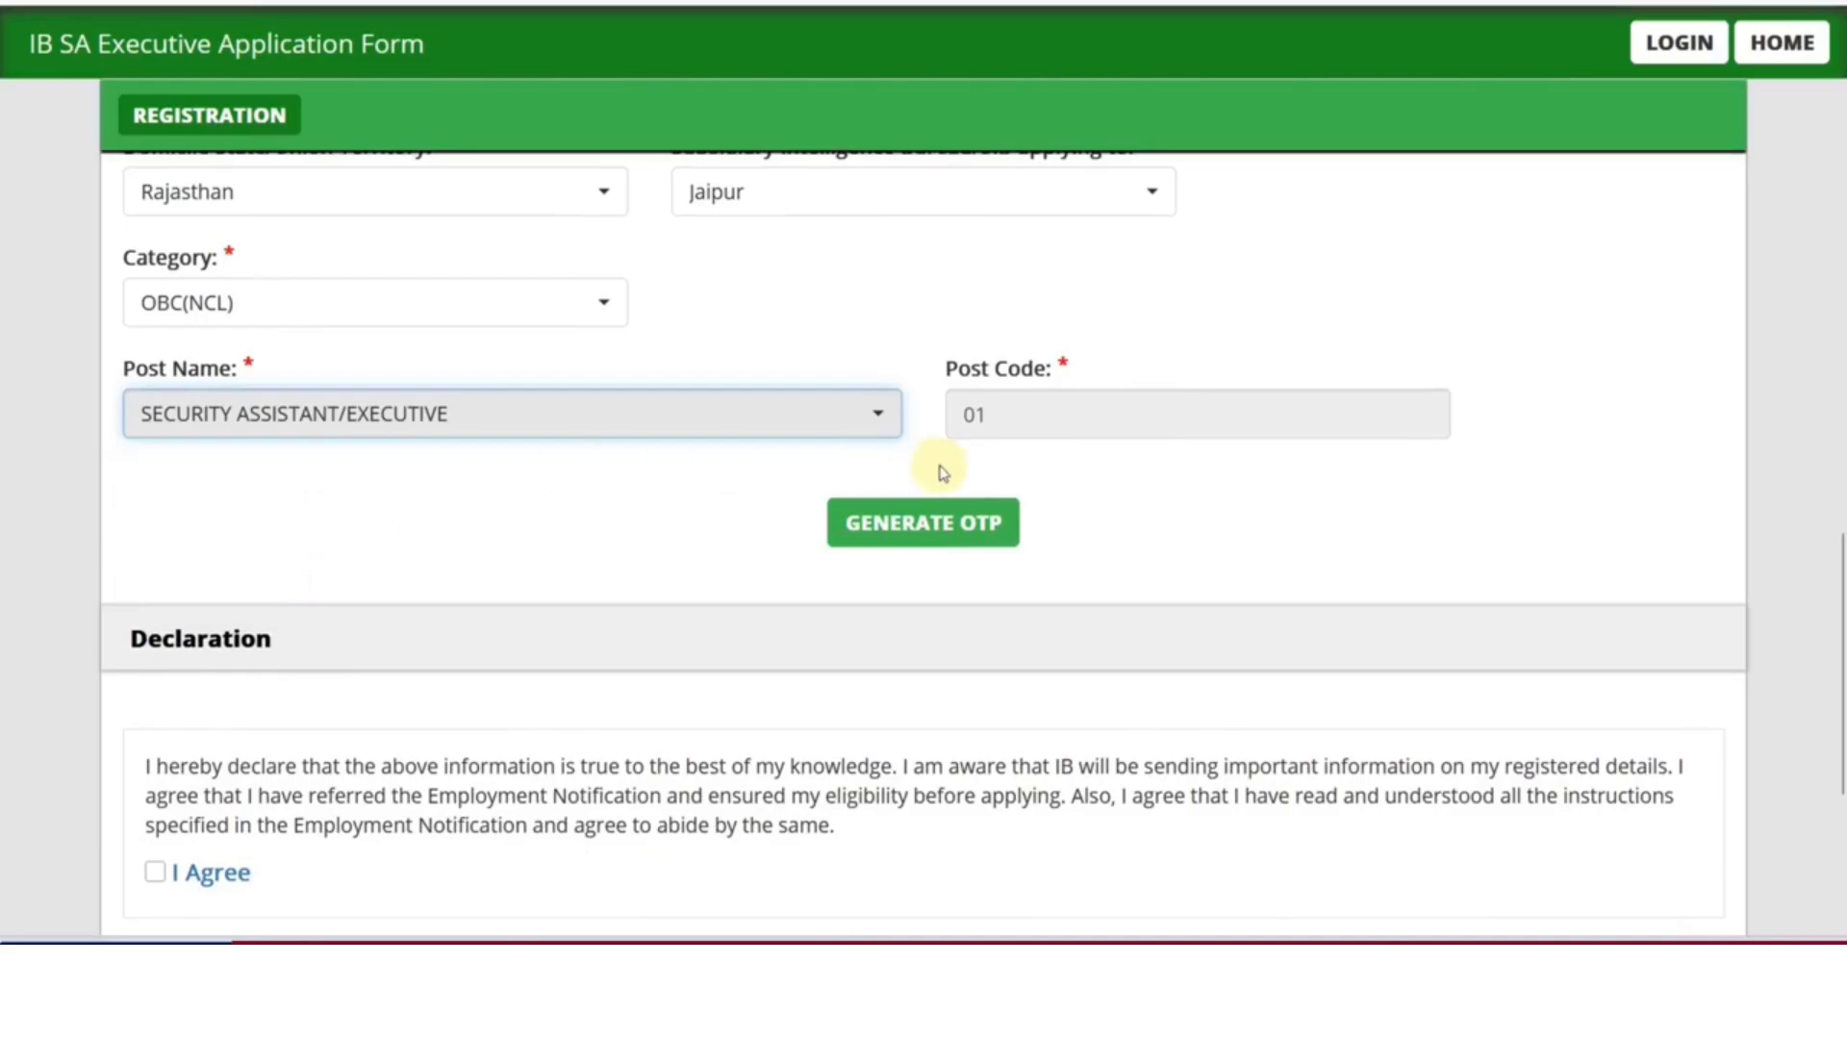
scroll(1122, 523, down, 2)
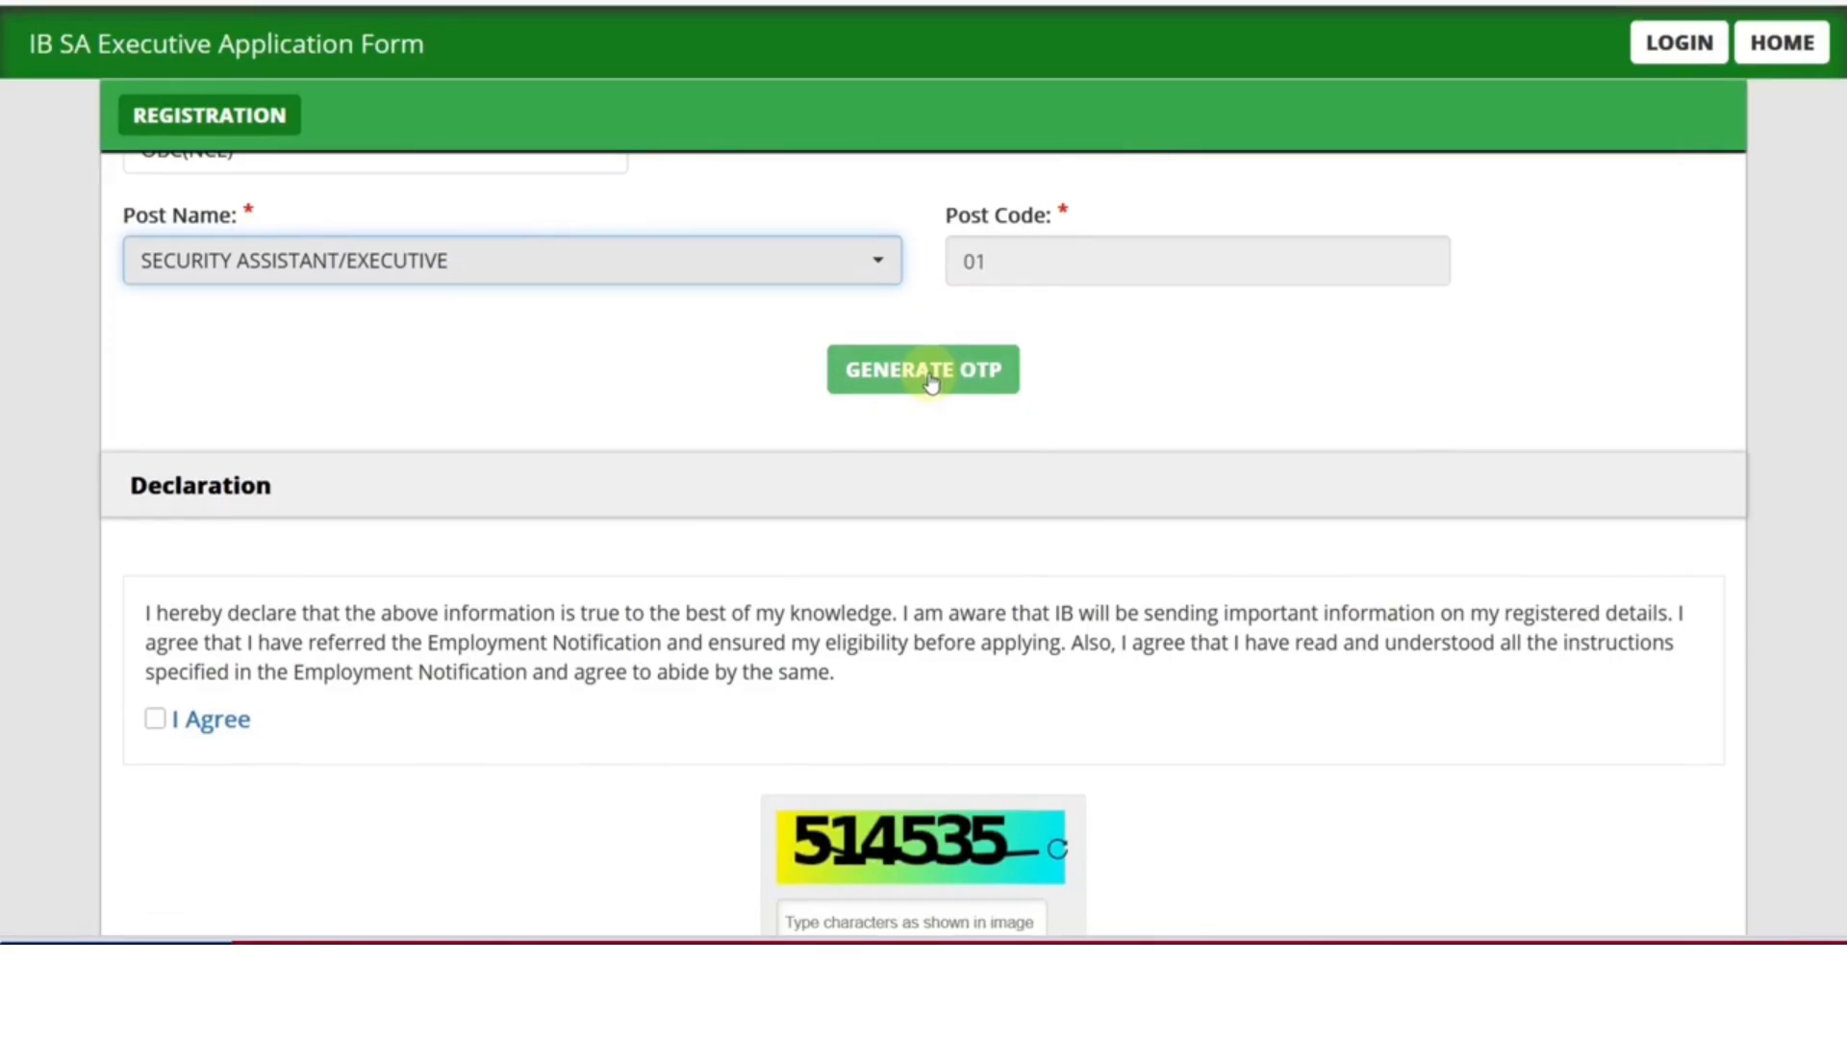
Generate the registration OTP, enter and validate the mobile OTP, and acknowledge the success alert
click(930, 383)
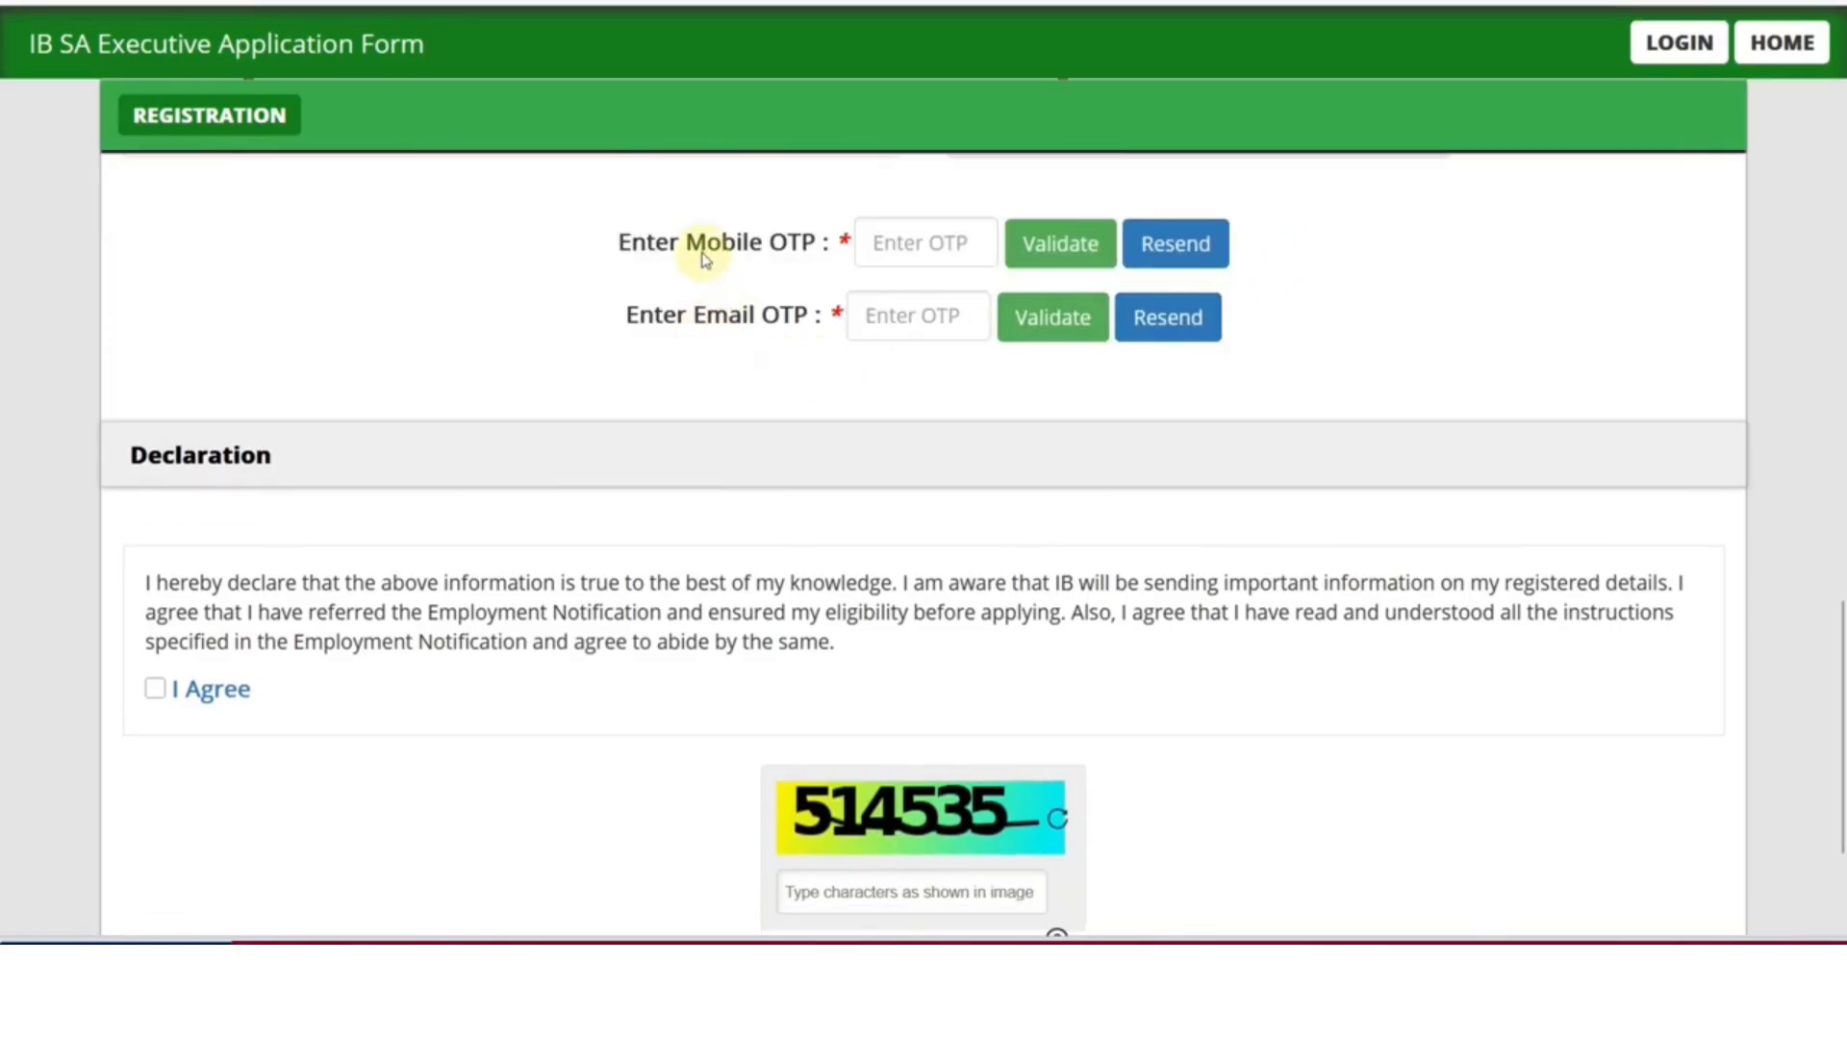
drag(685, 249, 814, 248)
drag(692, 314, 779, 327)
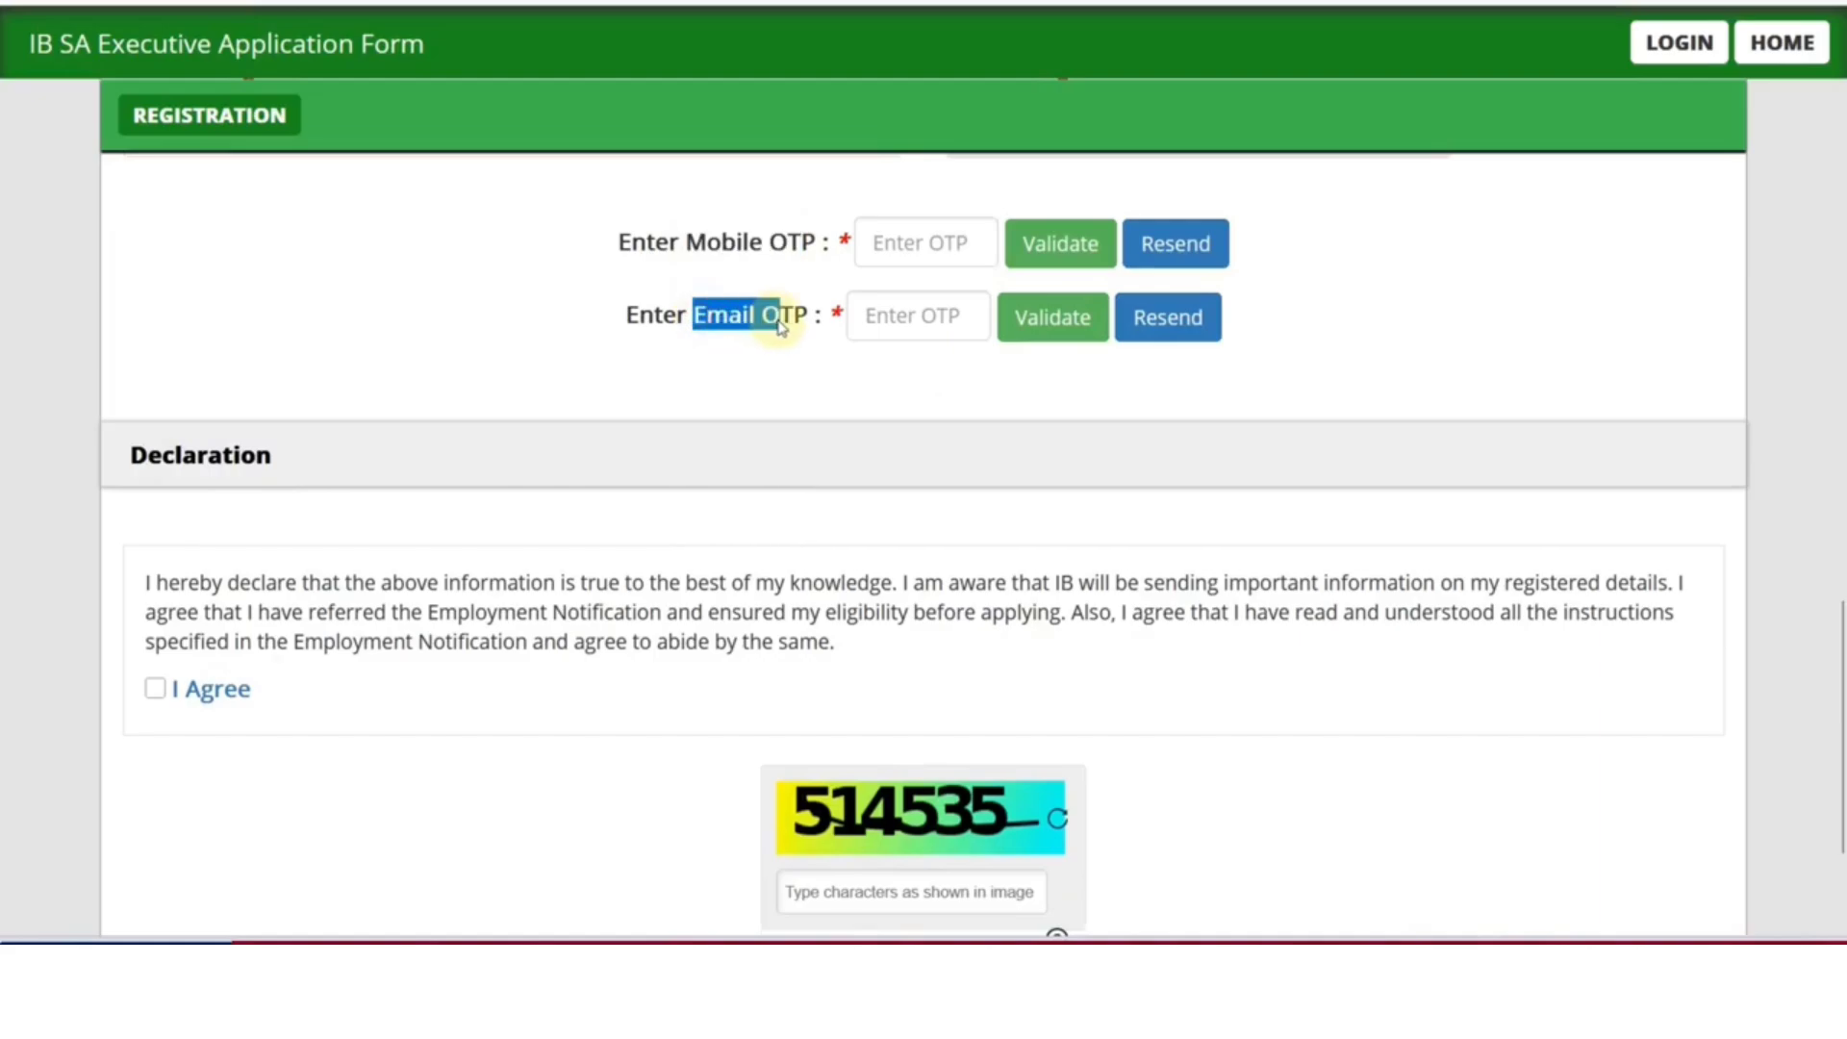
click(765, 364)
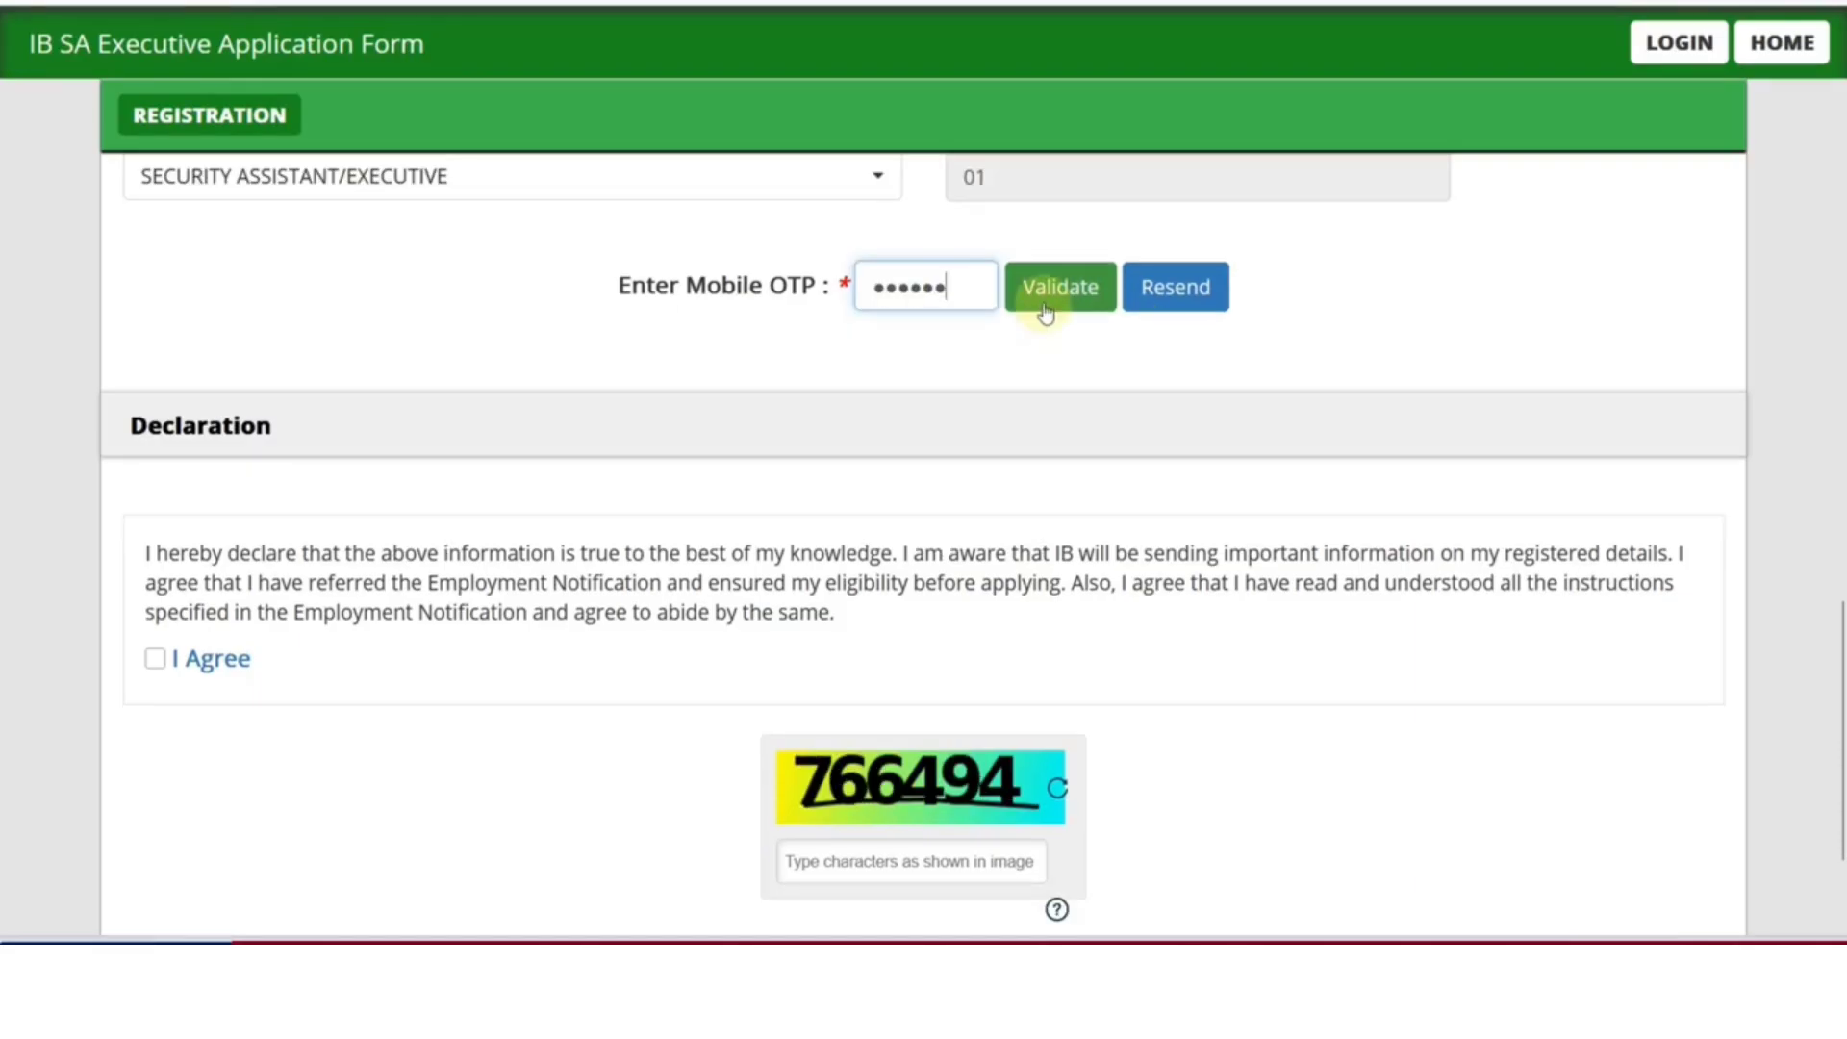
click(1048, 294)
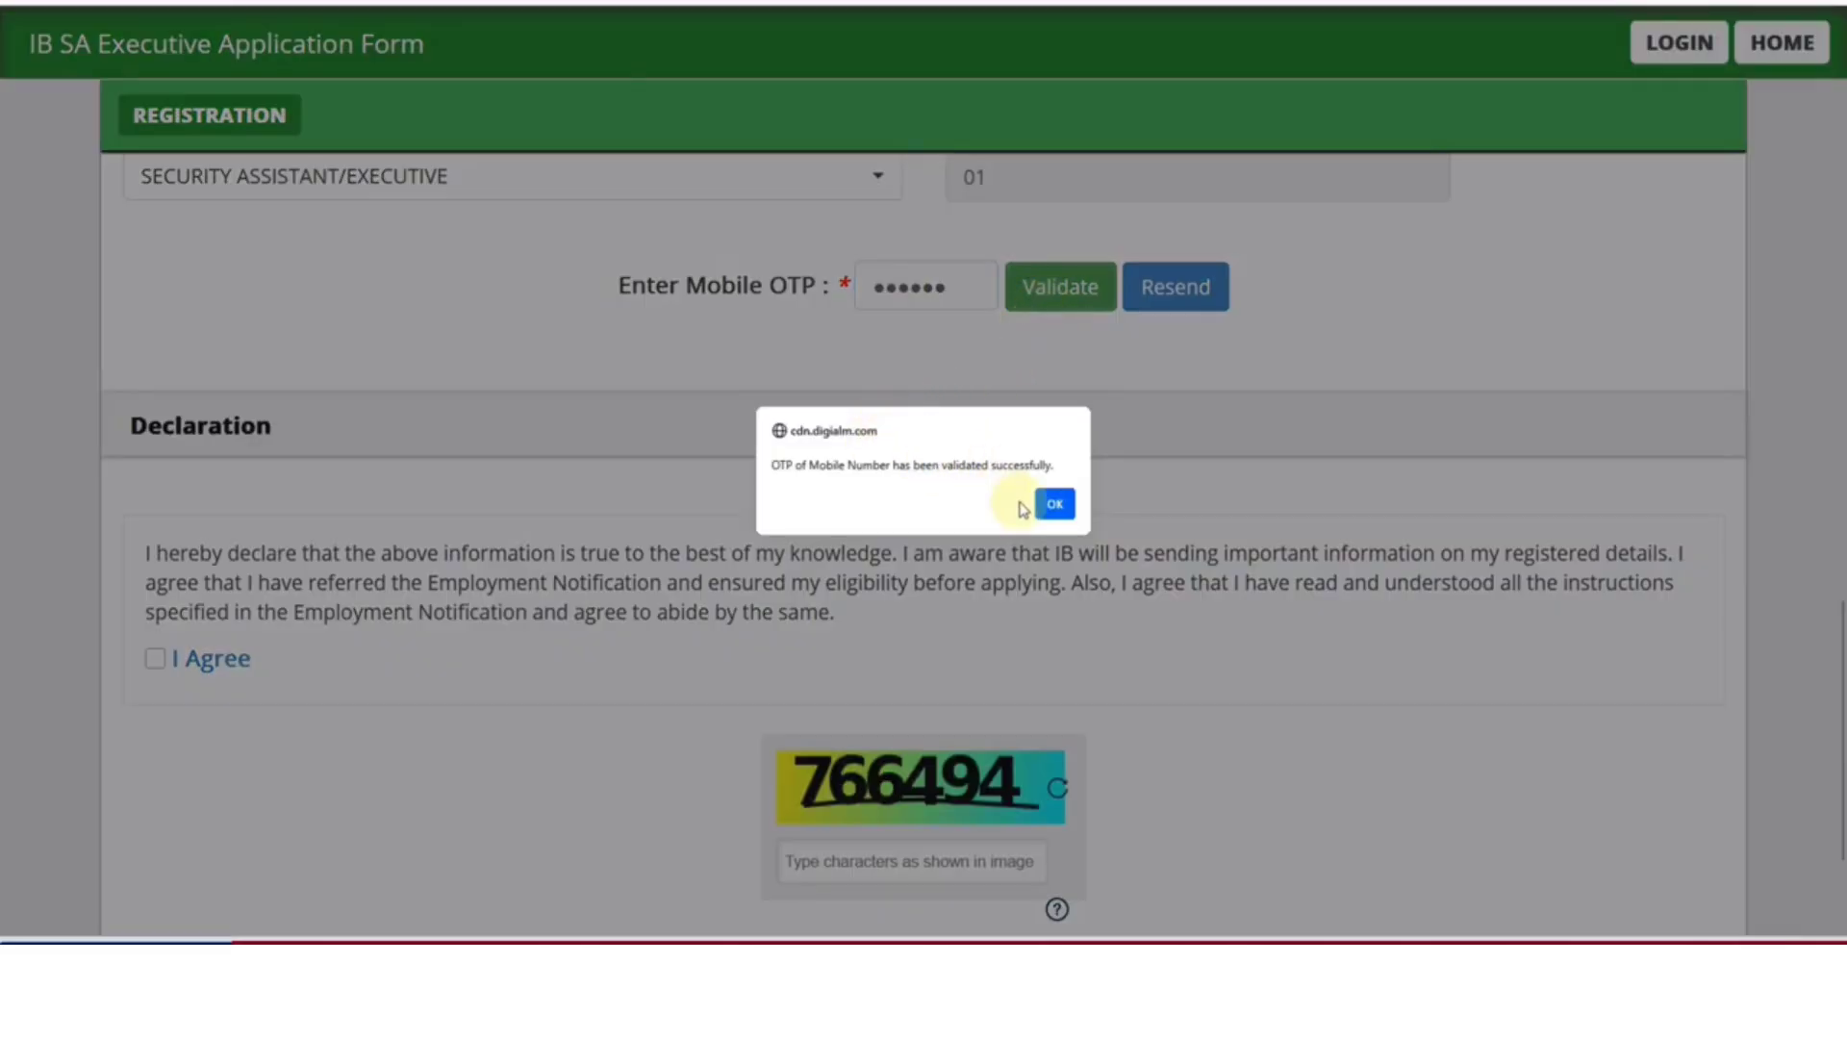
click(1054, 503)
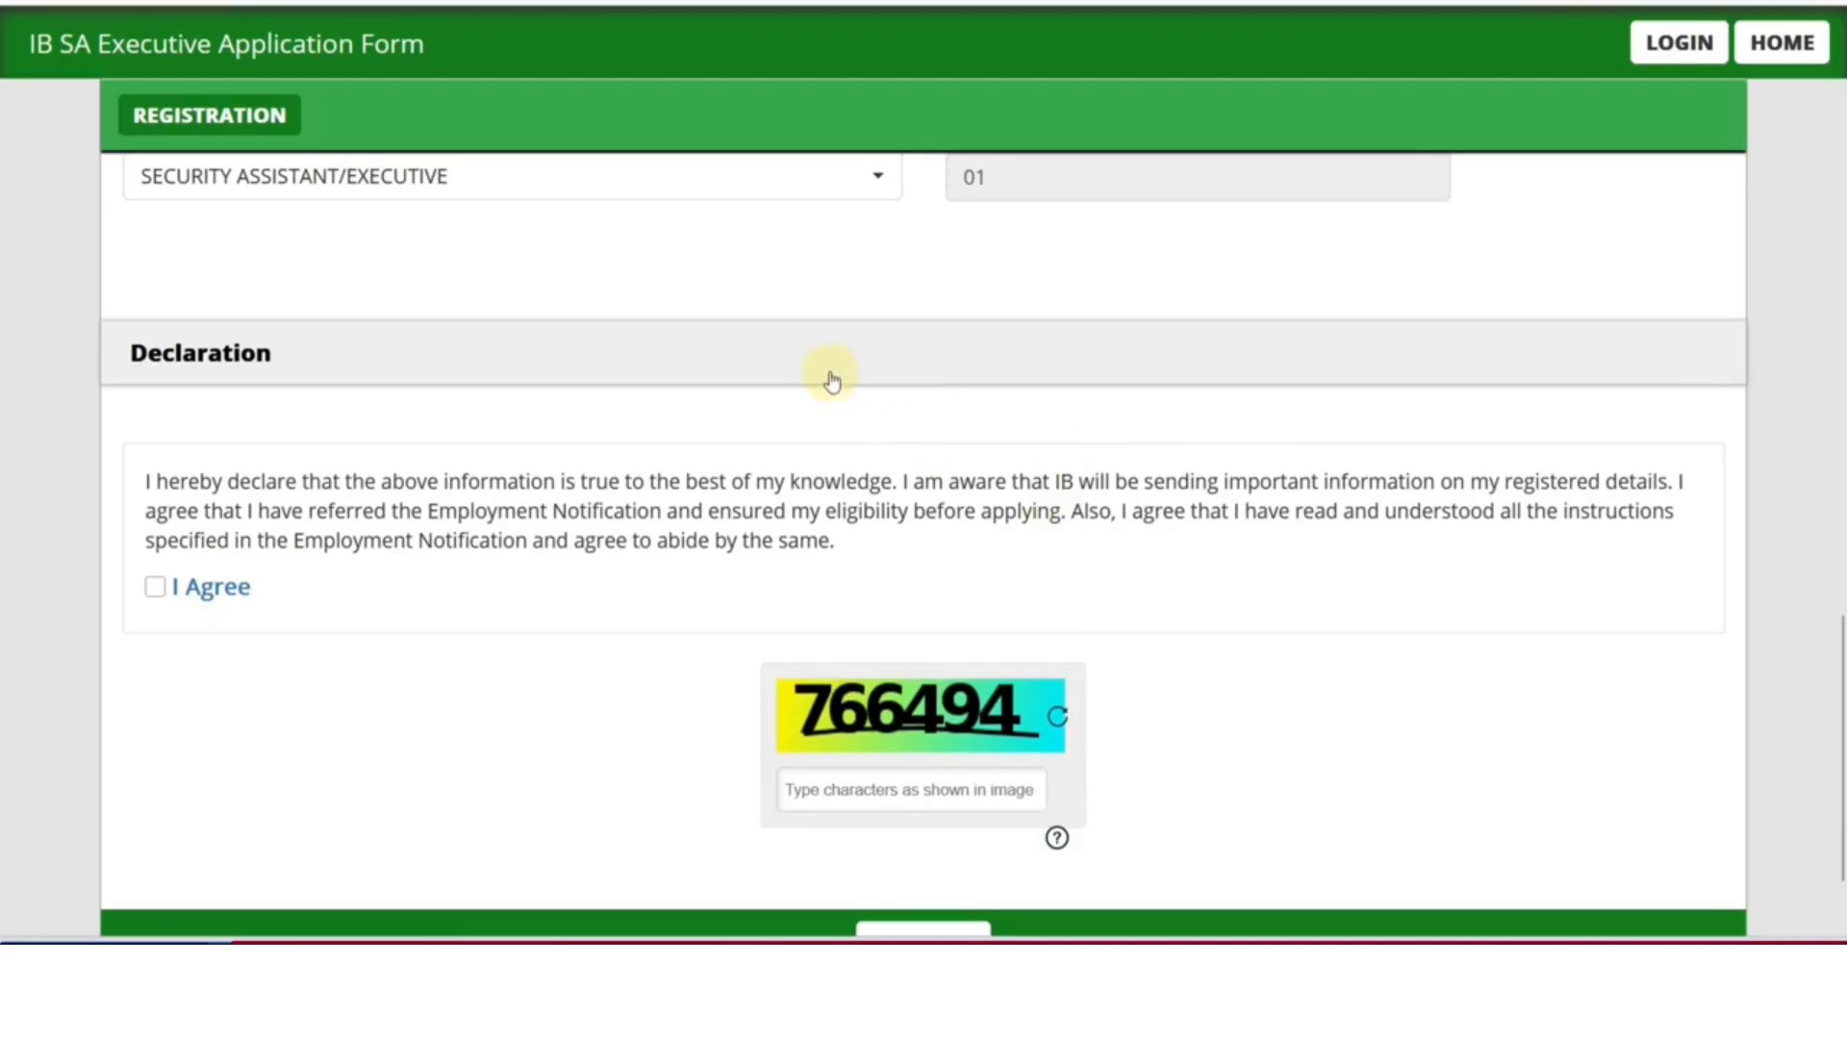
scroll(832, 380, down, 2)
Accept the declaration, enter the captcha characters shown, and reverify the registration details
click(155, 447)
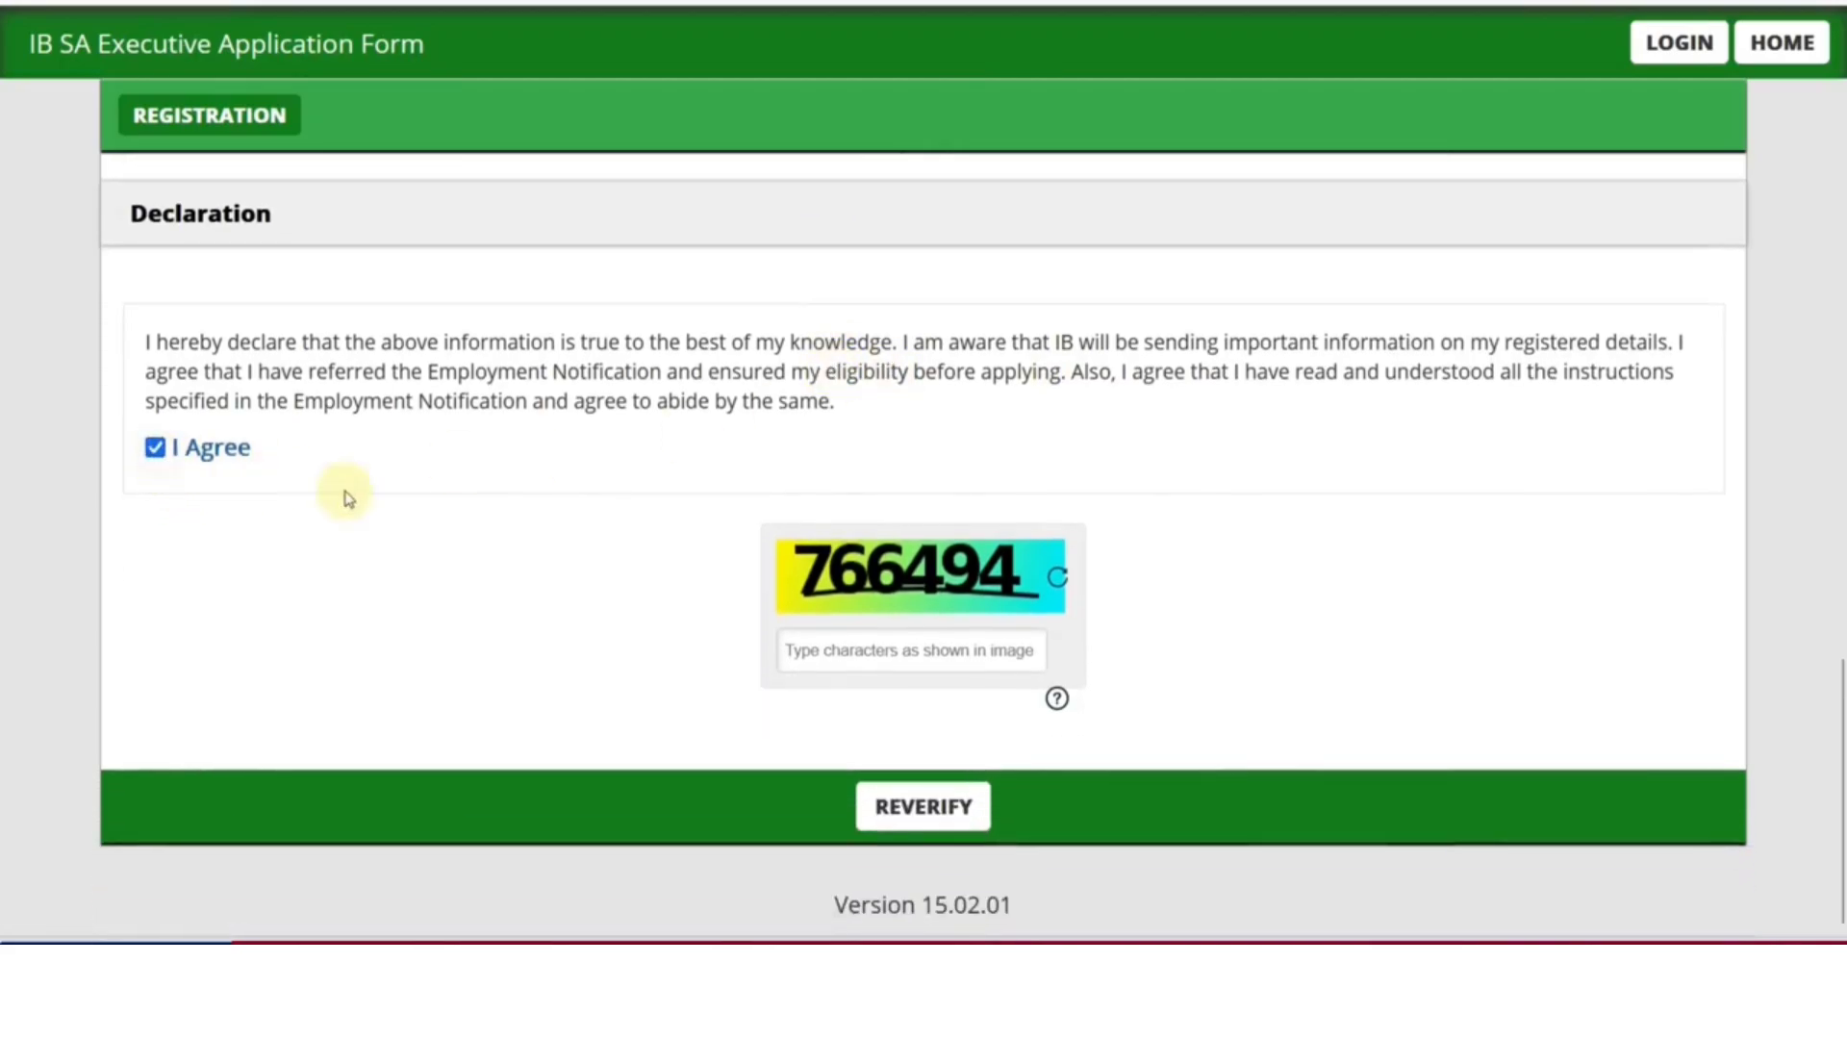
click(898, 658)
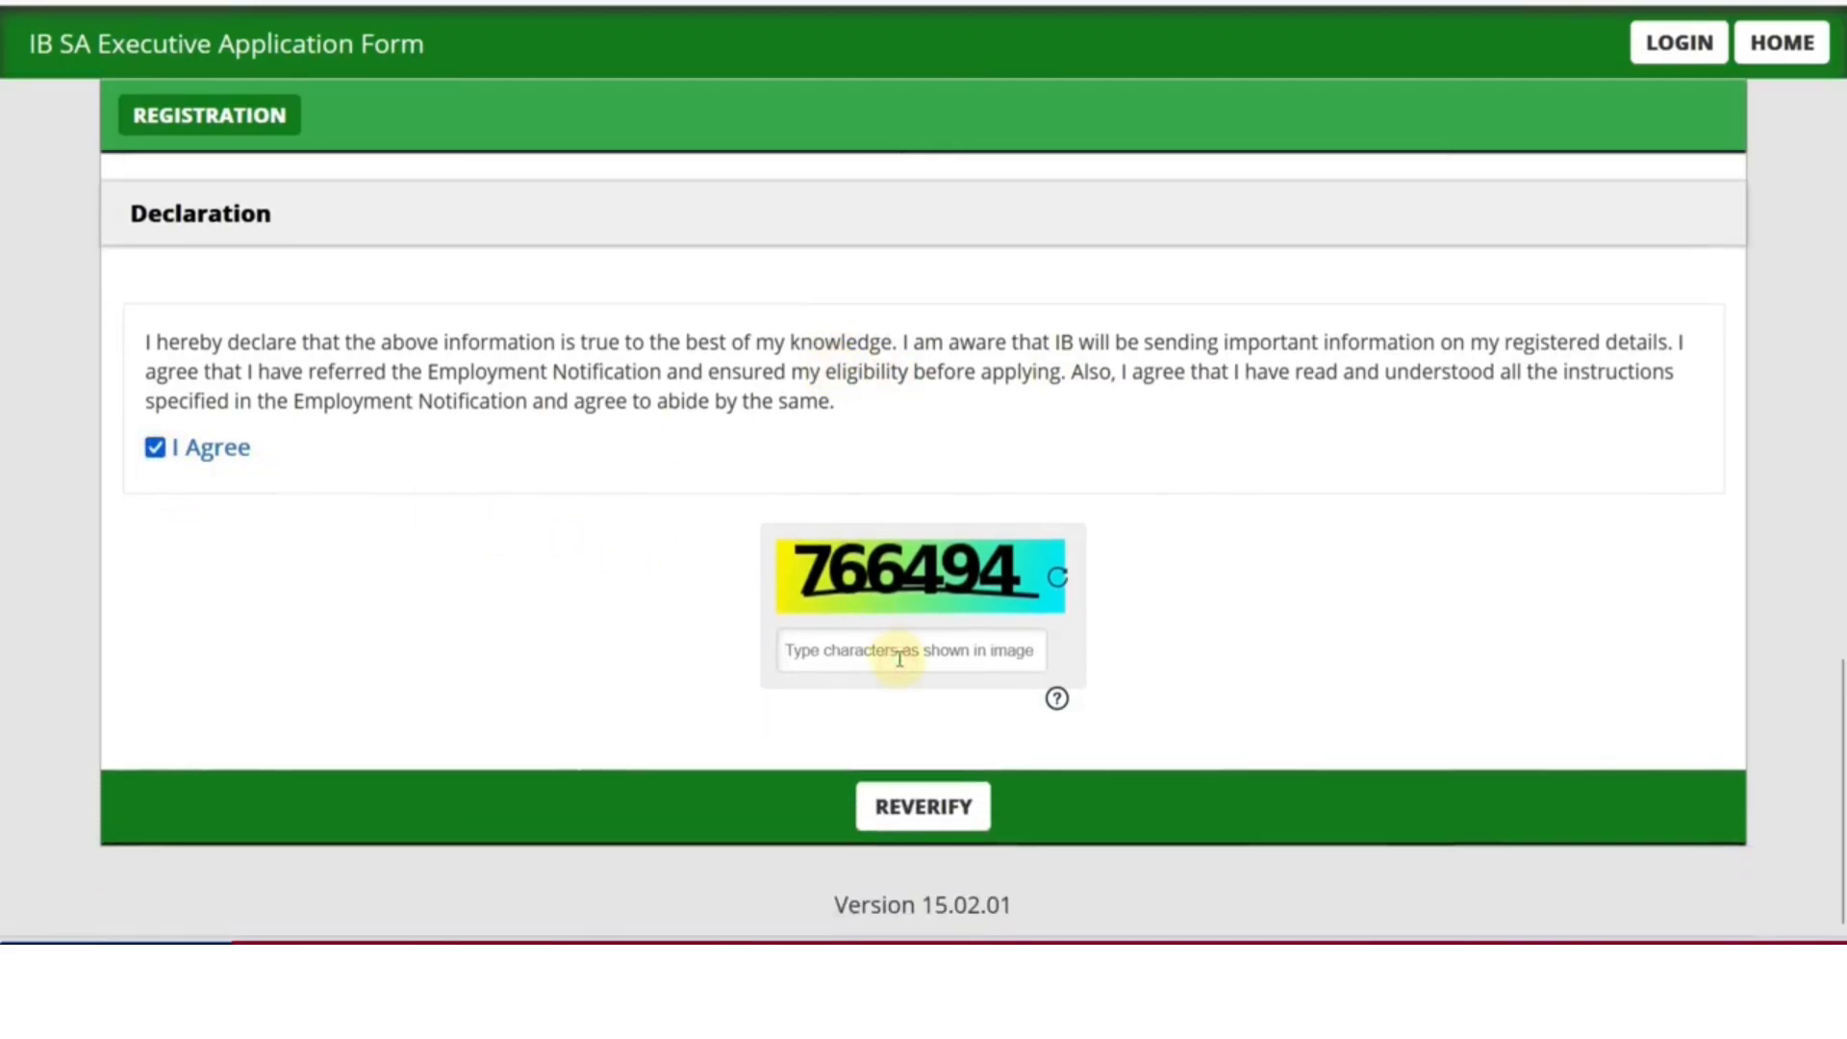
text(766494)
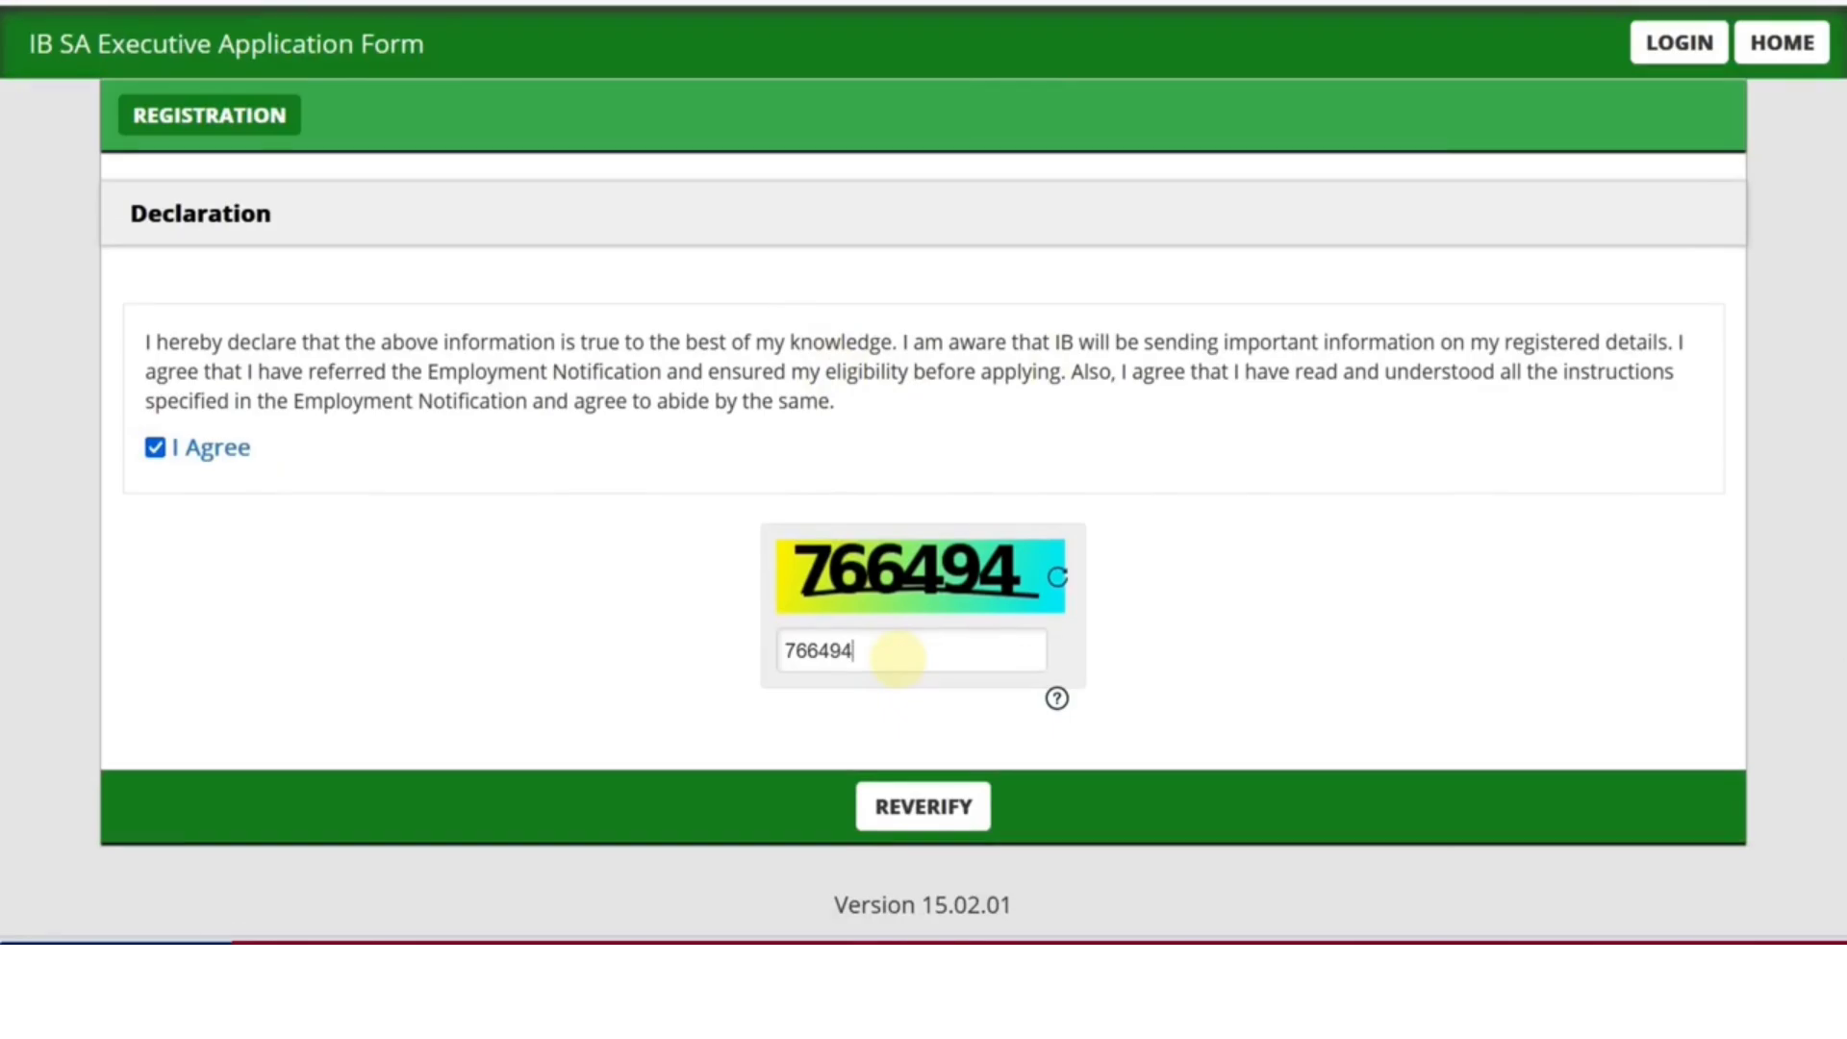
click(949, 824)
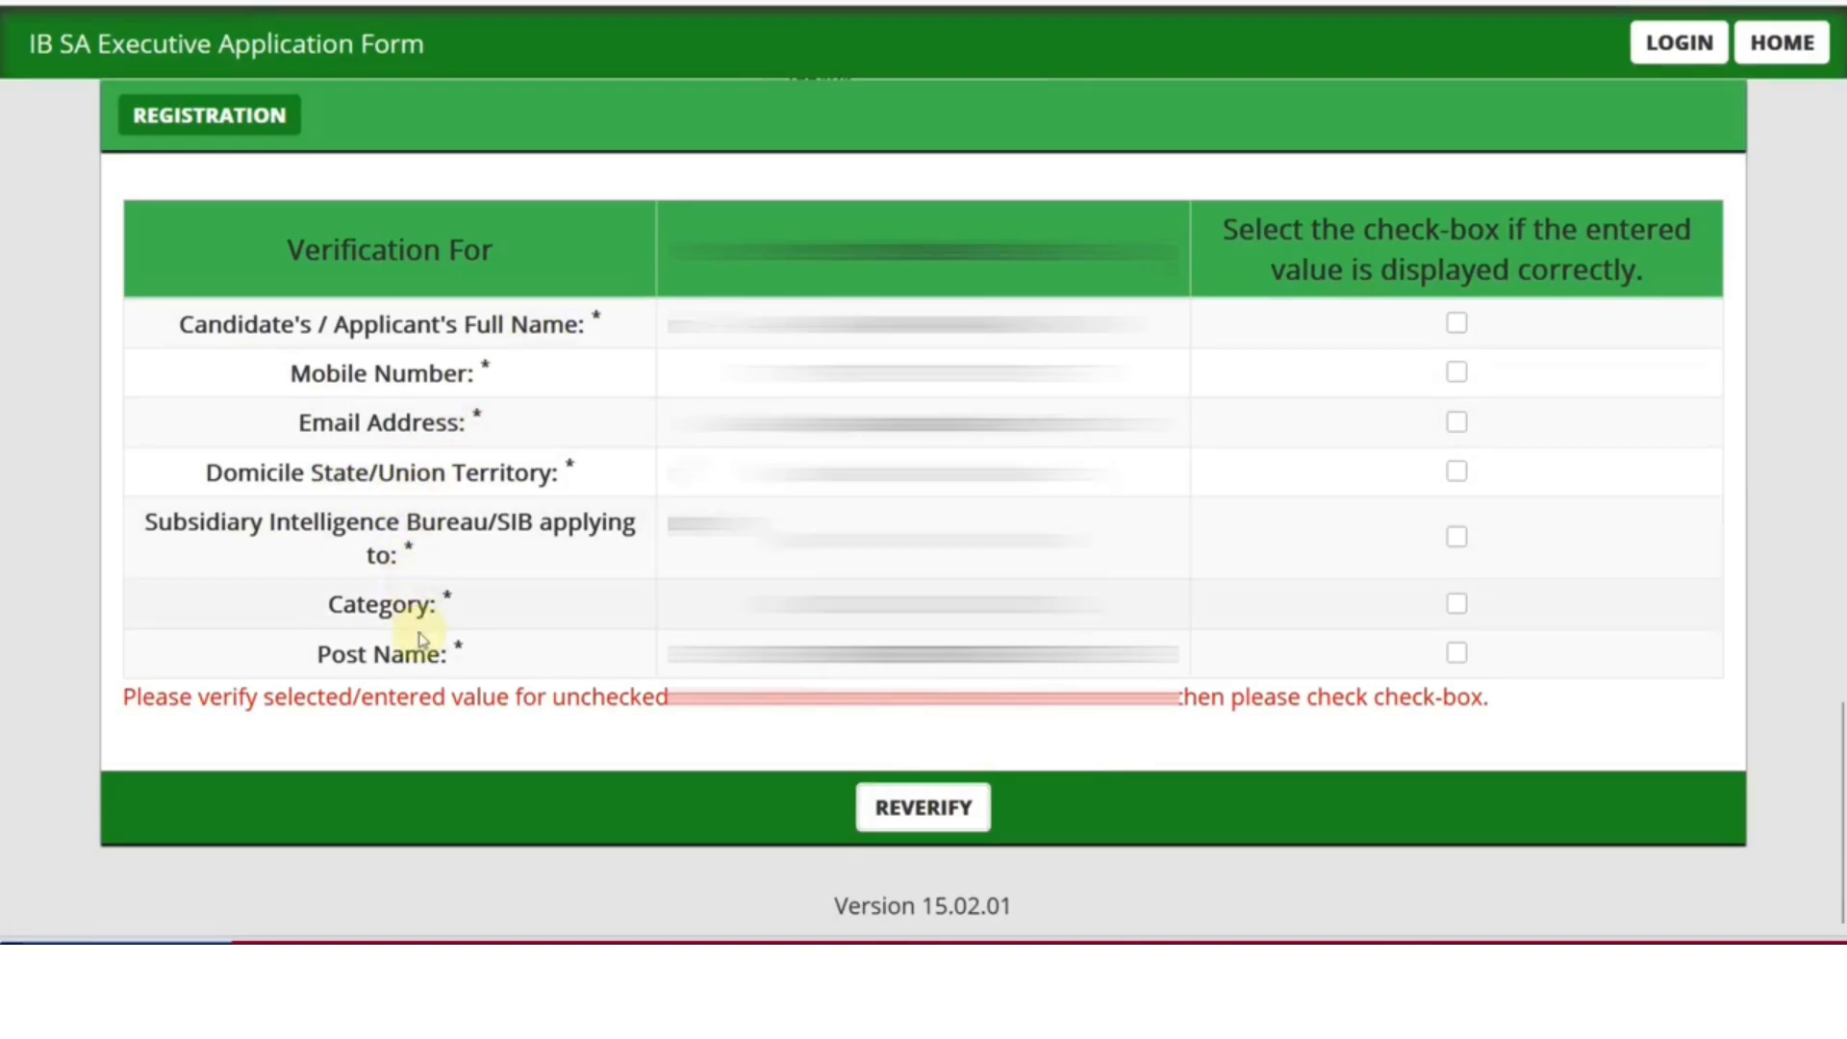
Tick all seven confirmation boxes from Full Name to Post Name and submit the registration
click(1456, 323)
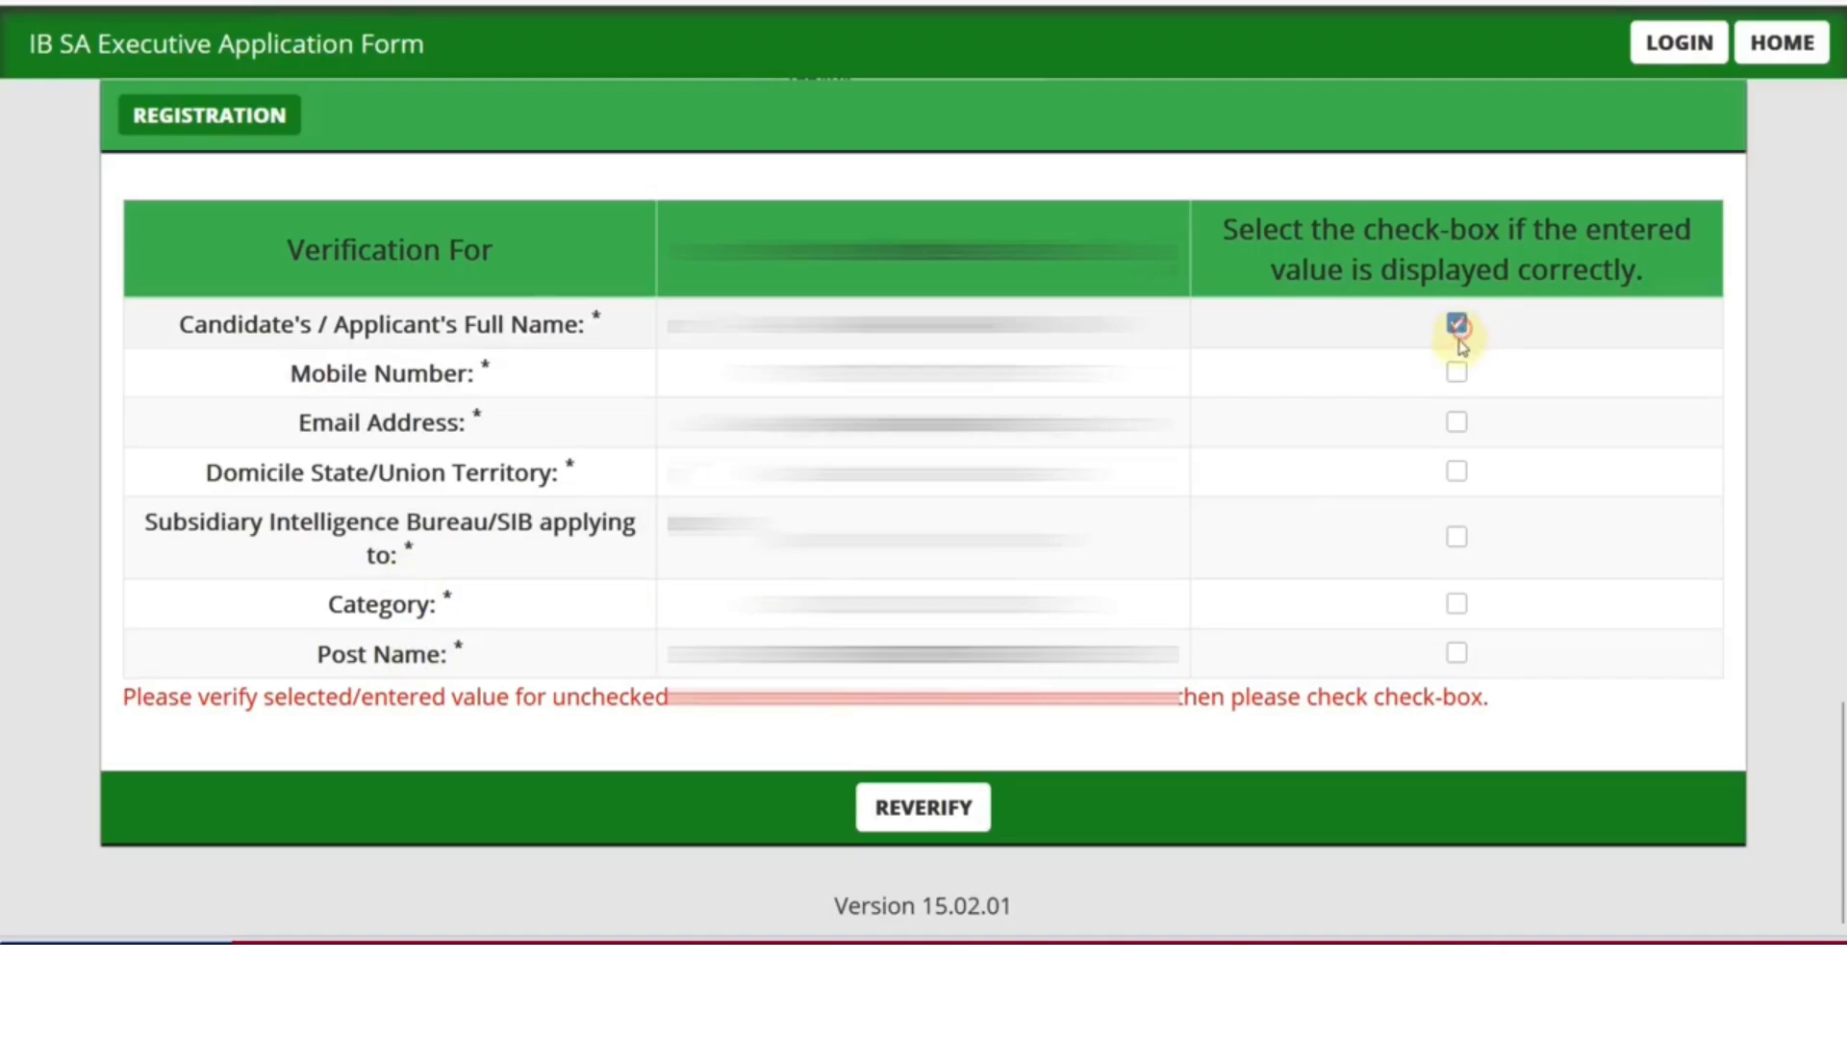
click(1457, 372)
click(1456, 422)
click(1456, 471)
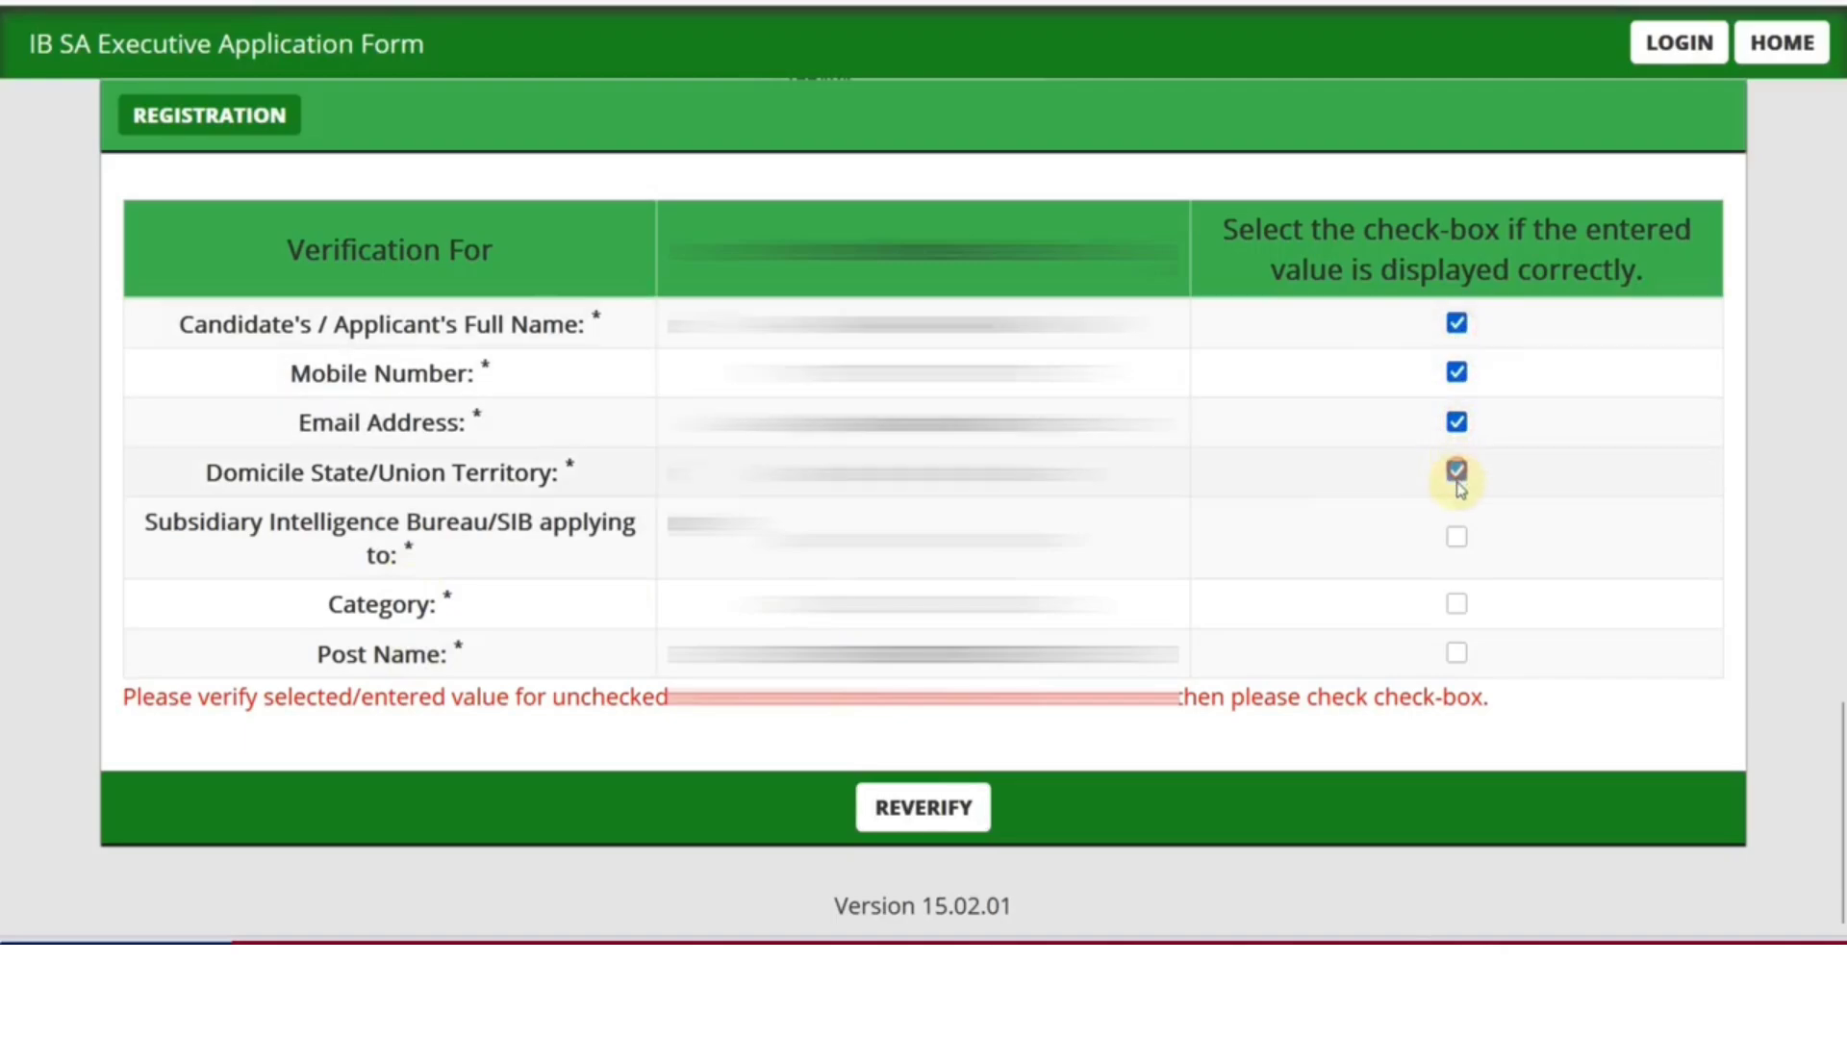
click(1456, 537)
click(1456, 603)
click(1456, 655)
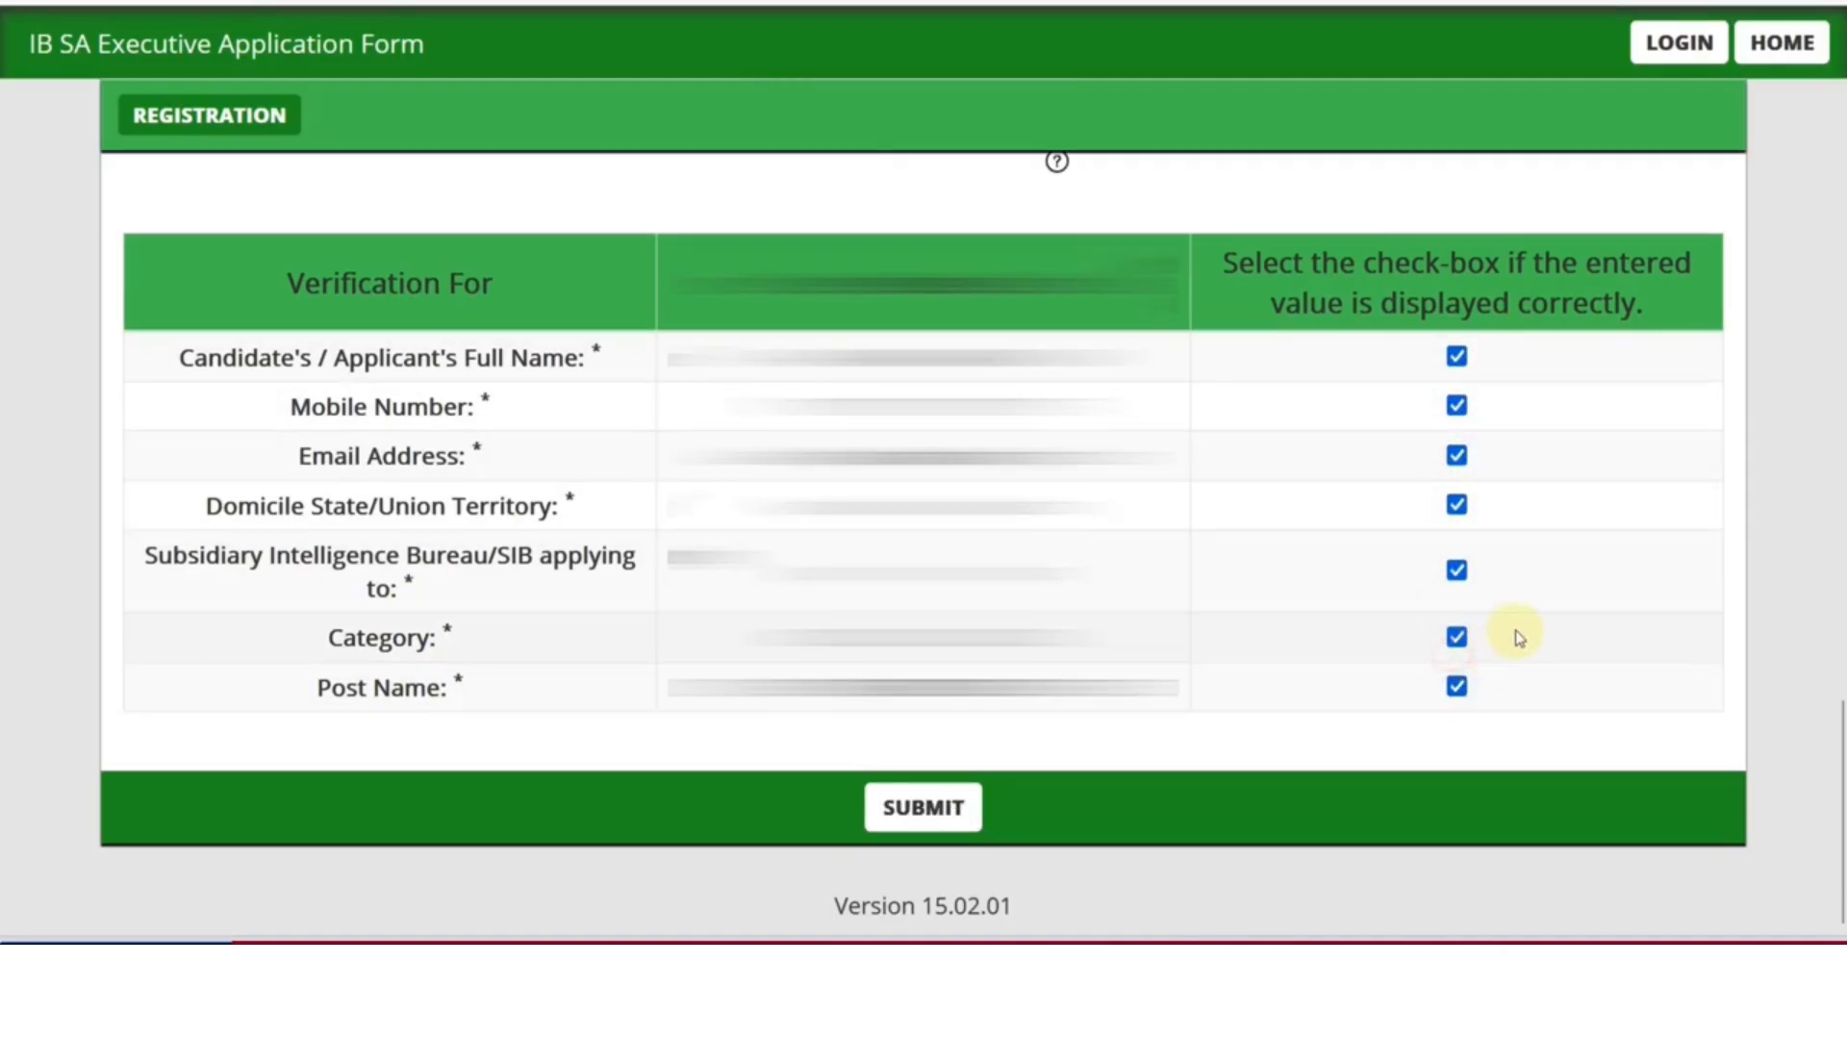
click(923, 808)
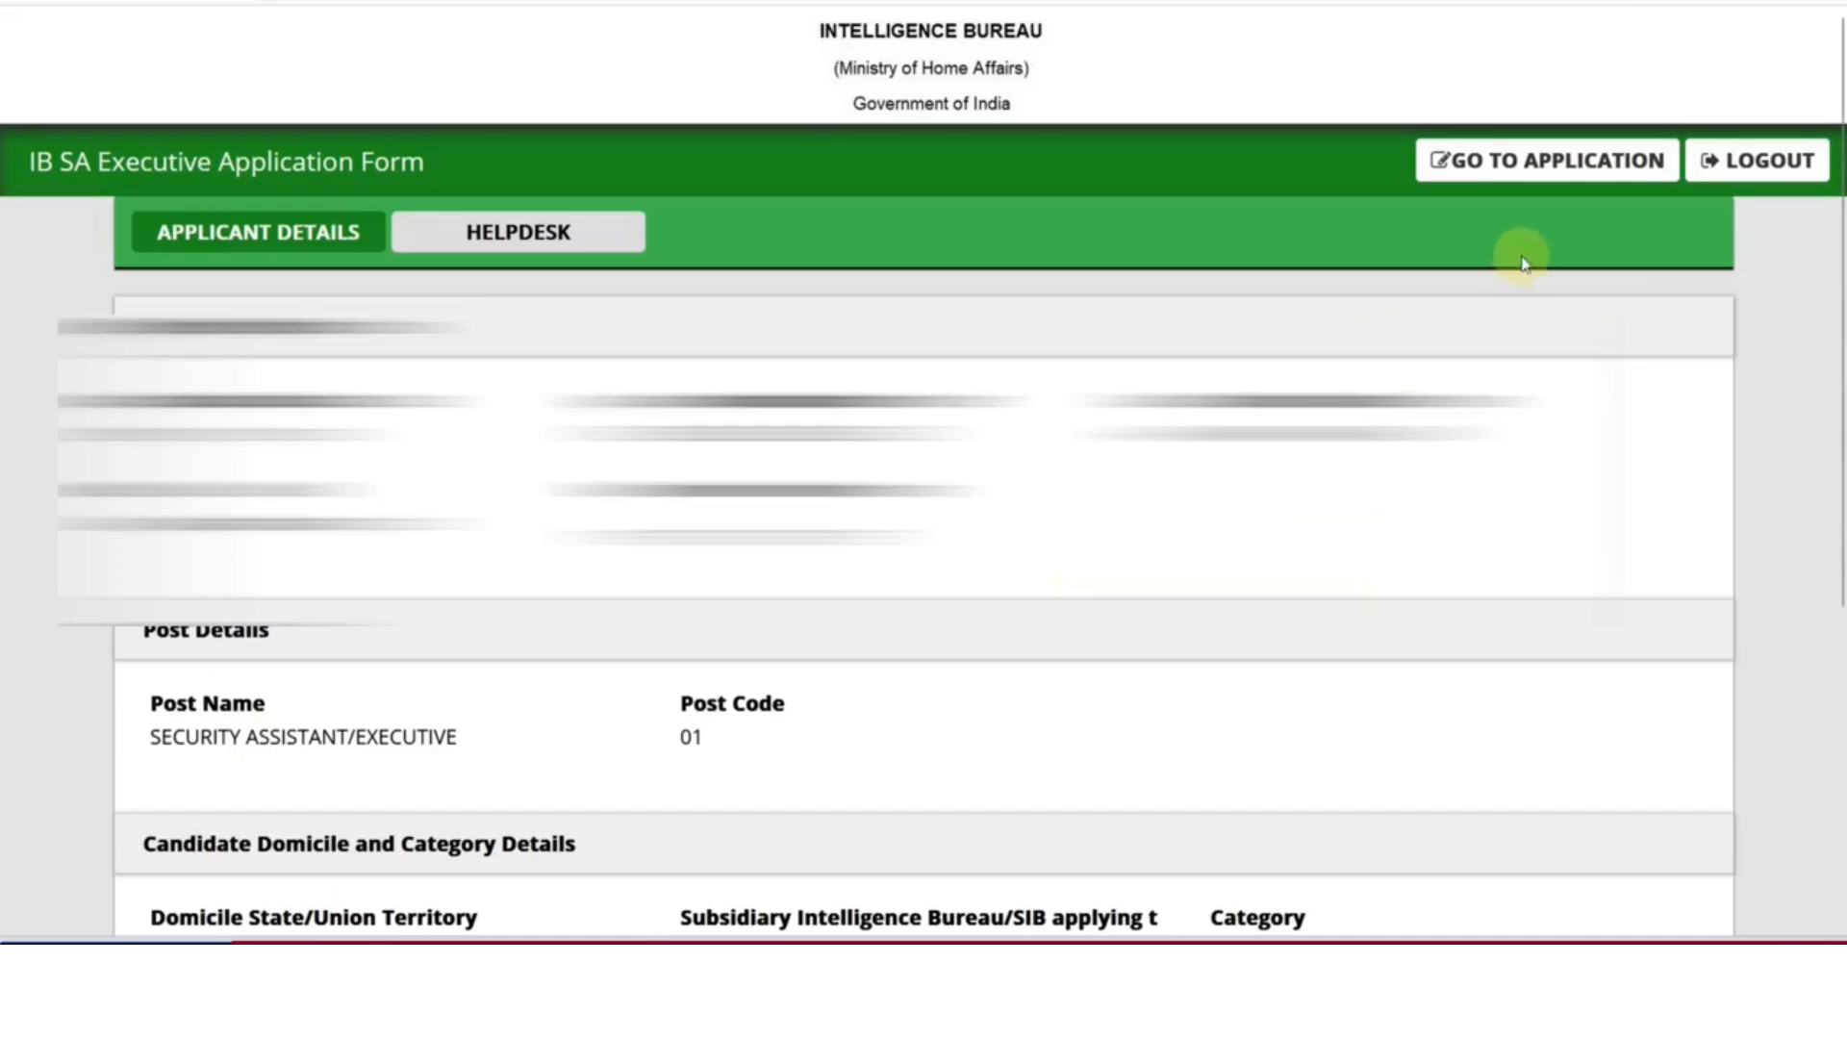
Open the application form and set gender Male with date of birth 12/07/2000
click(1526, 168)
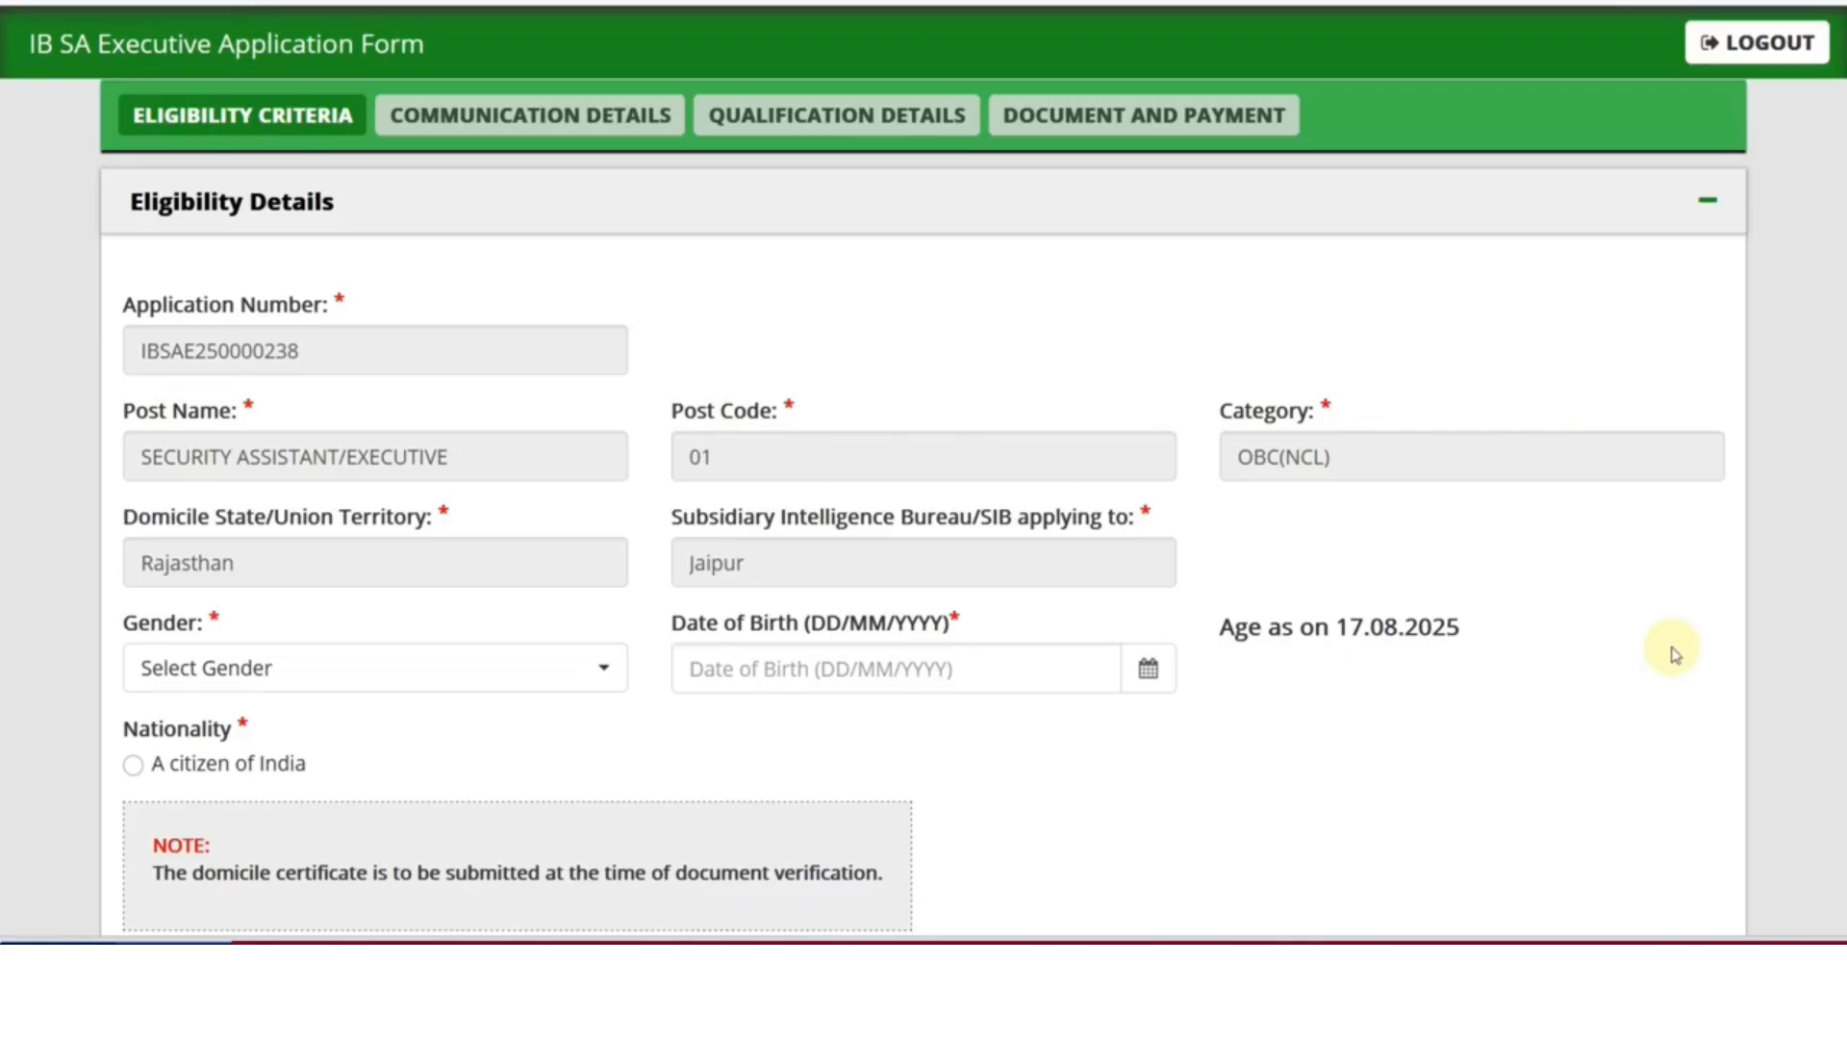
click(432, 663)
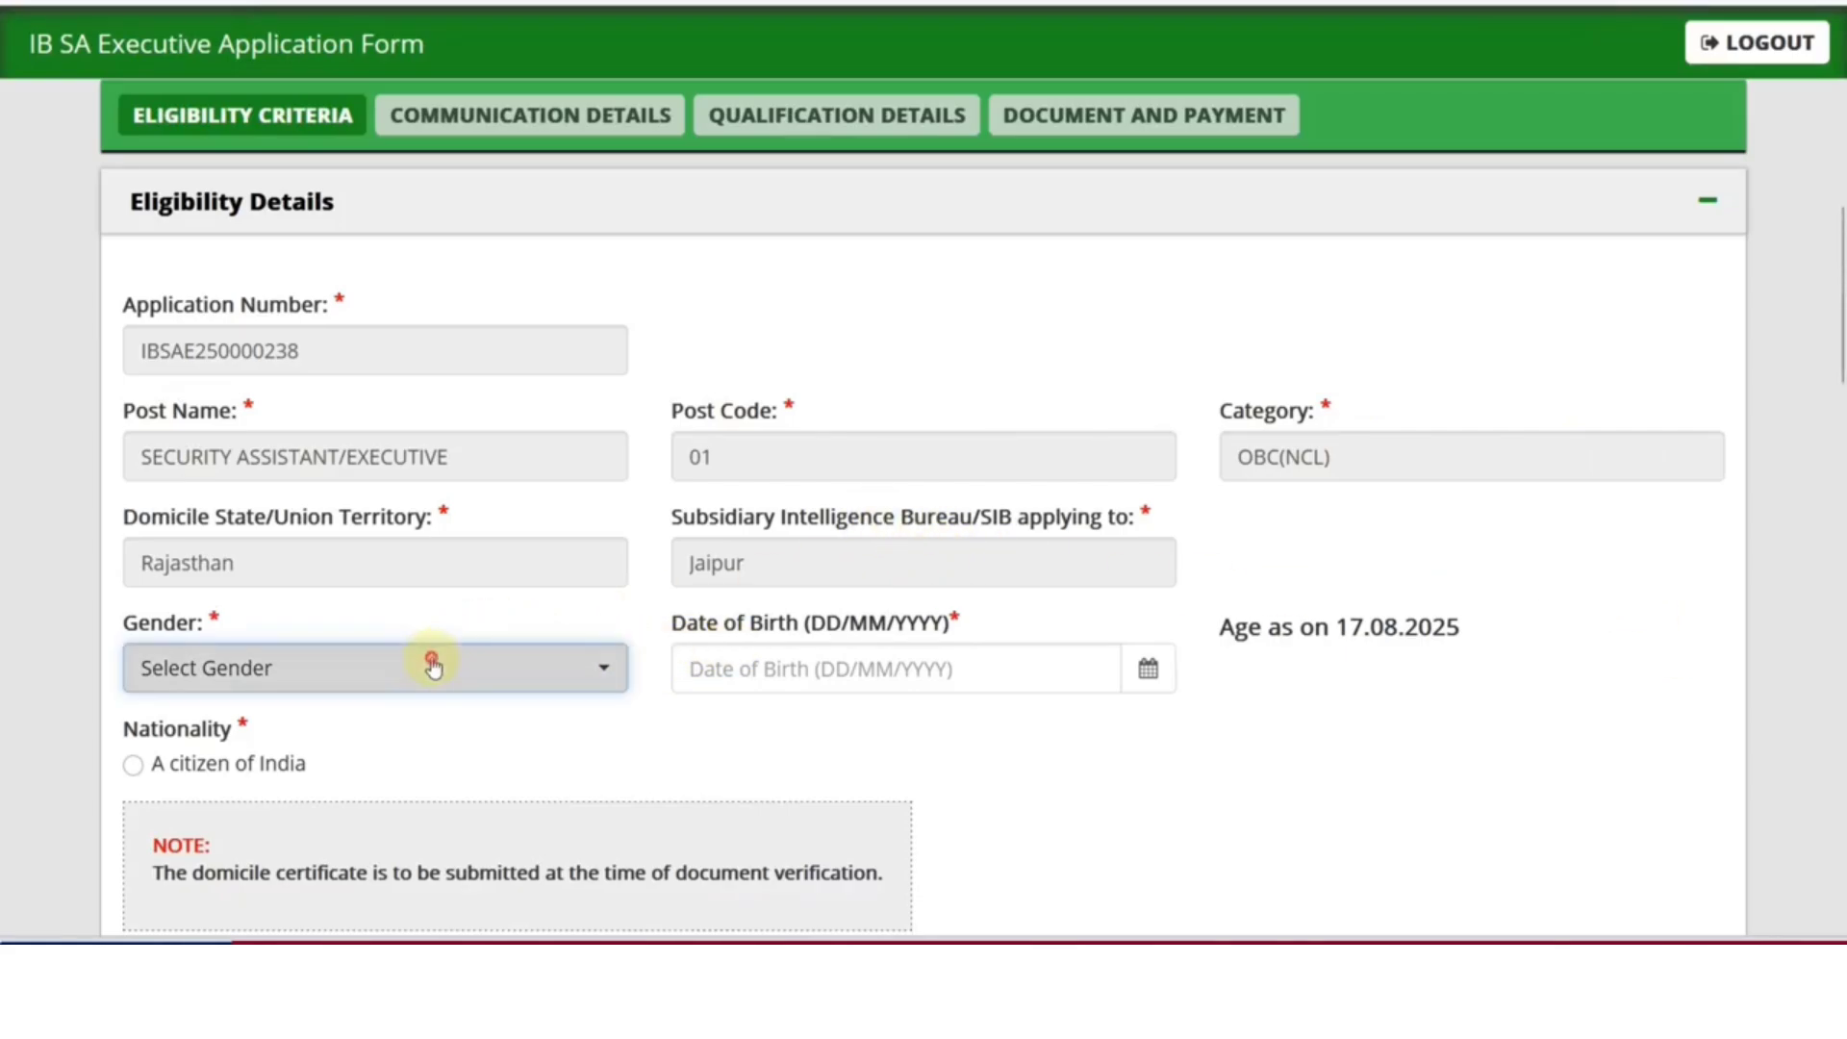
click(325, 824)
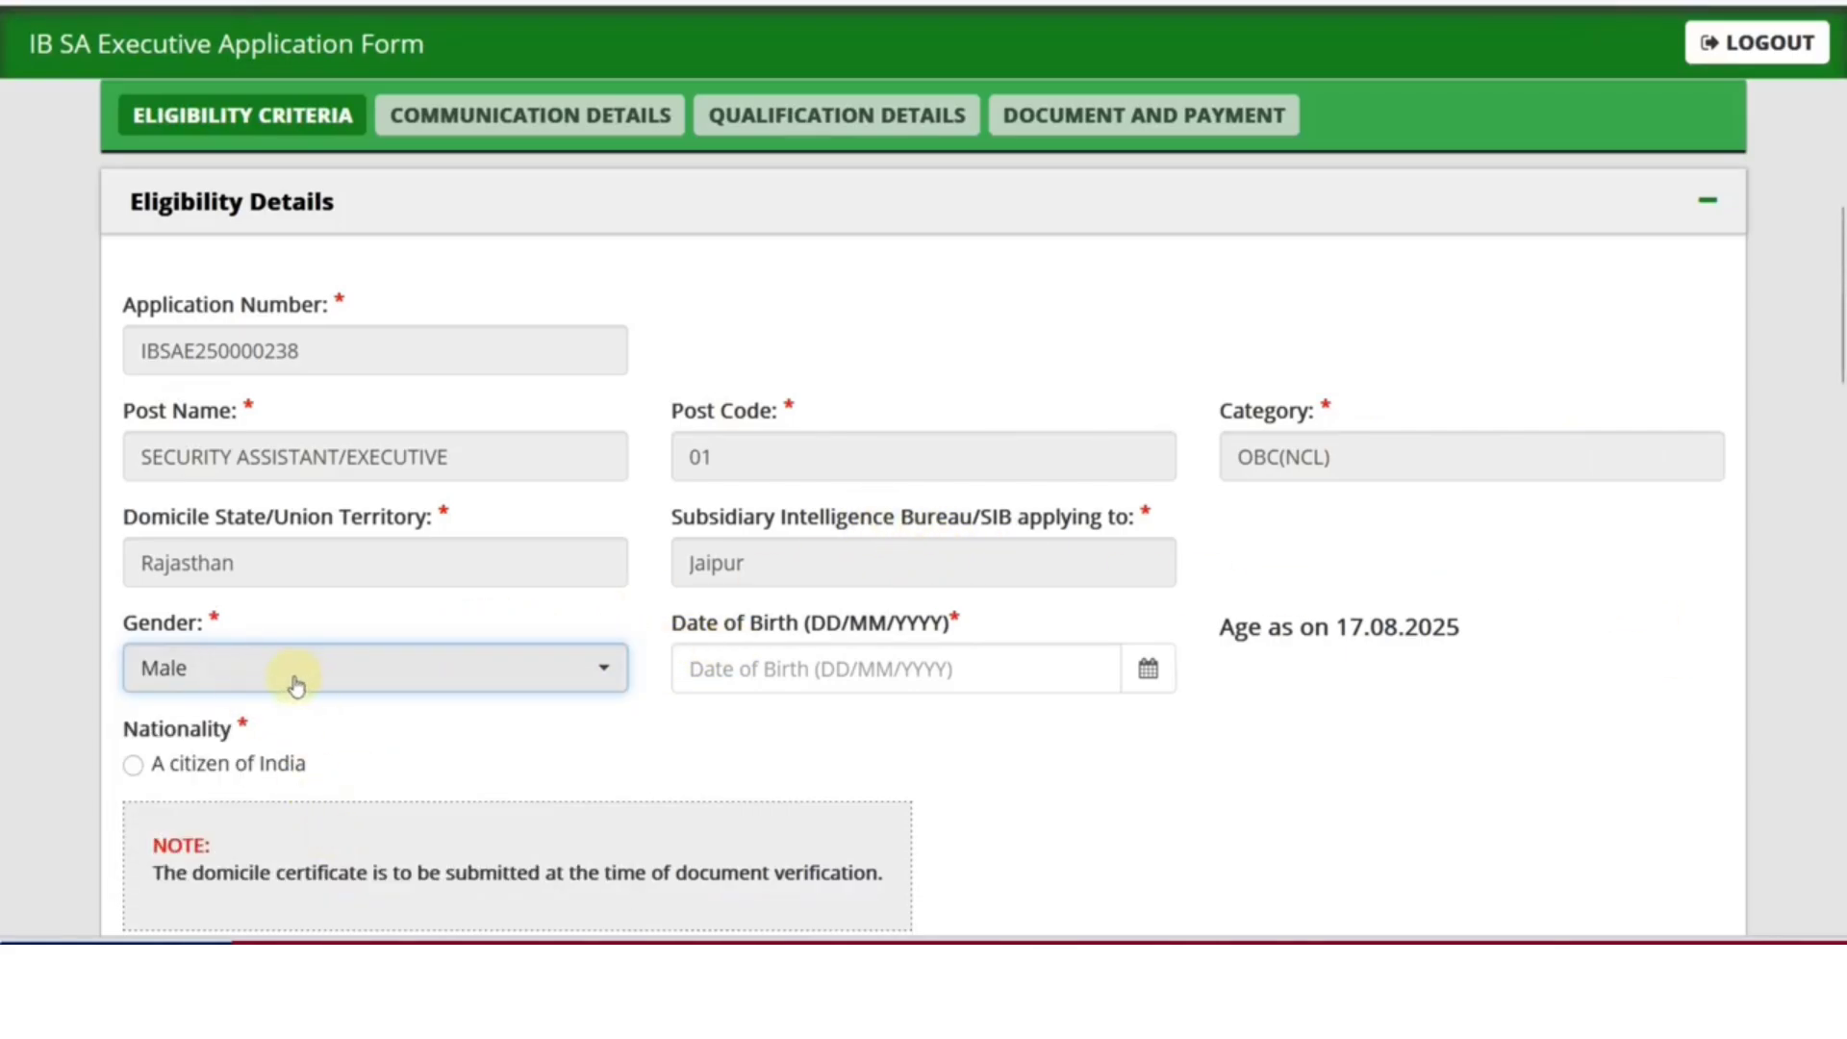
click(1148, 670)
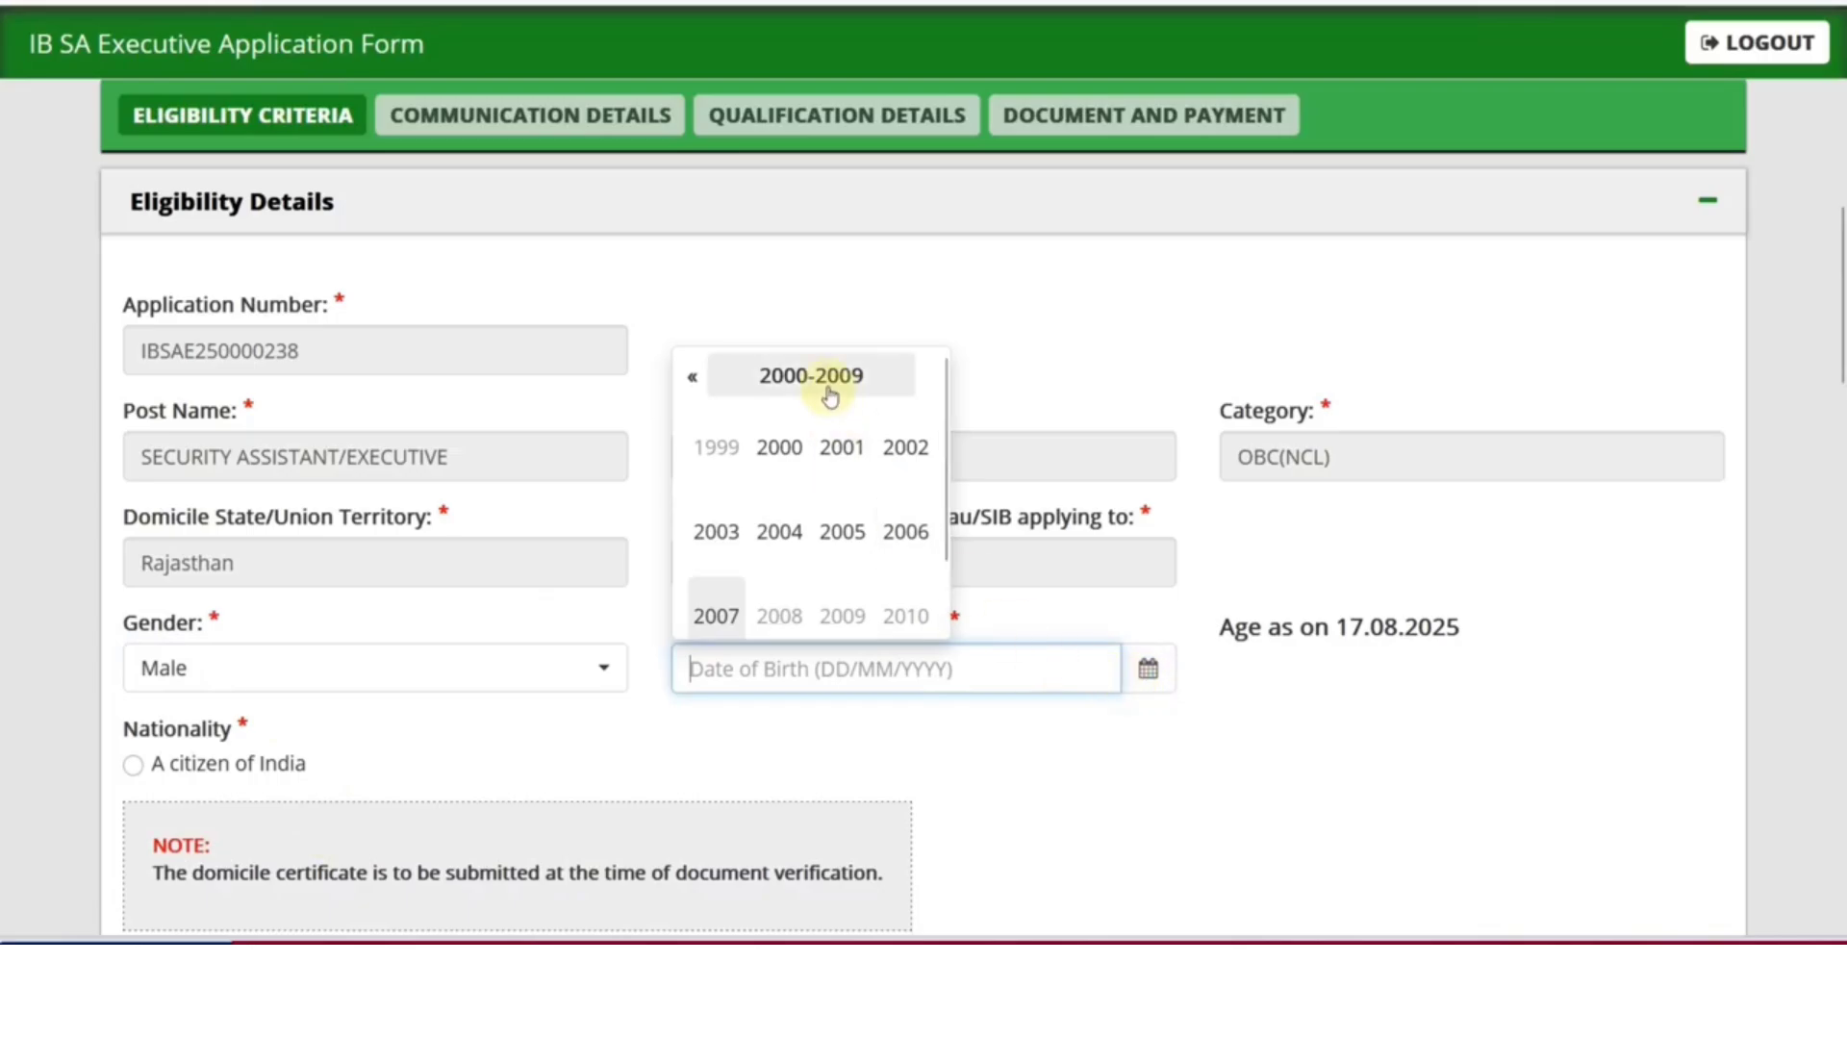
scroll(835, 409, down, 4)
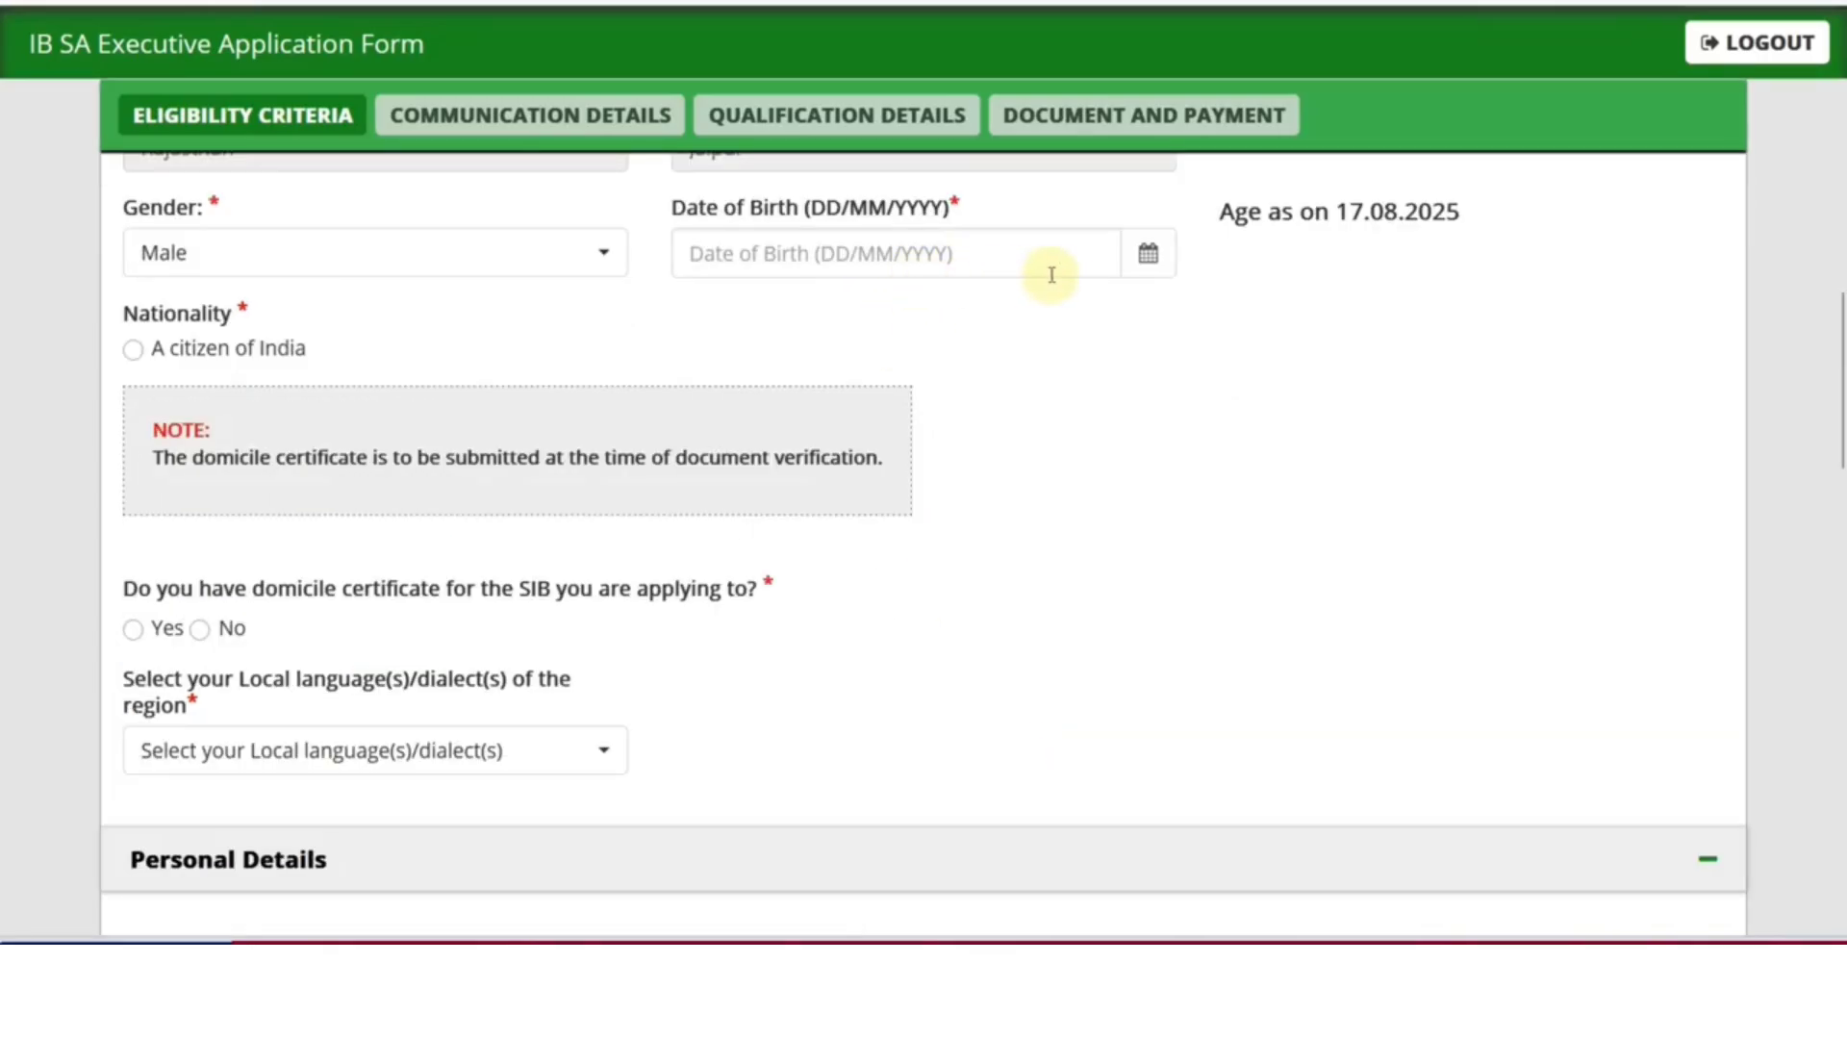
click(1150, 275)
click(783, 355)
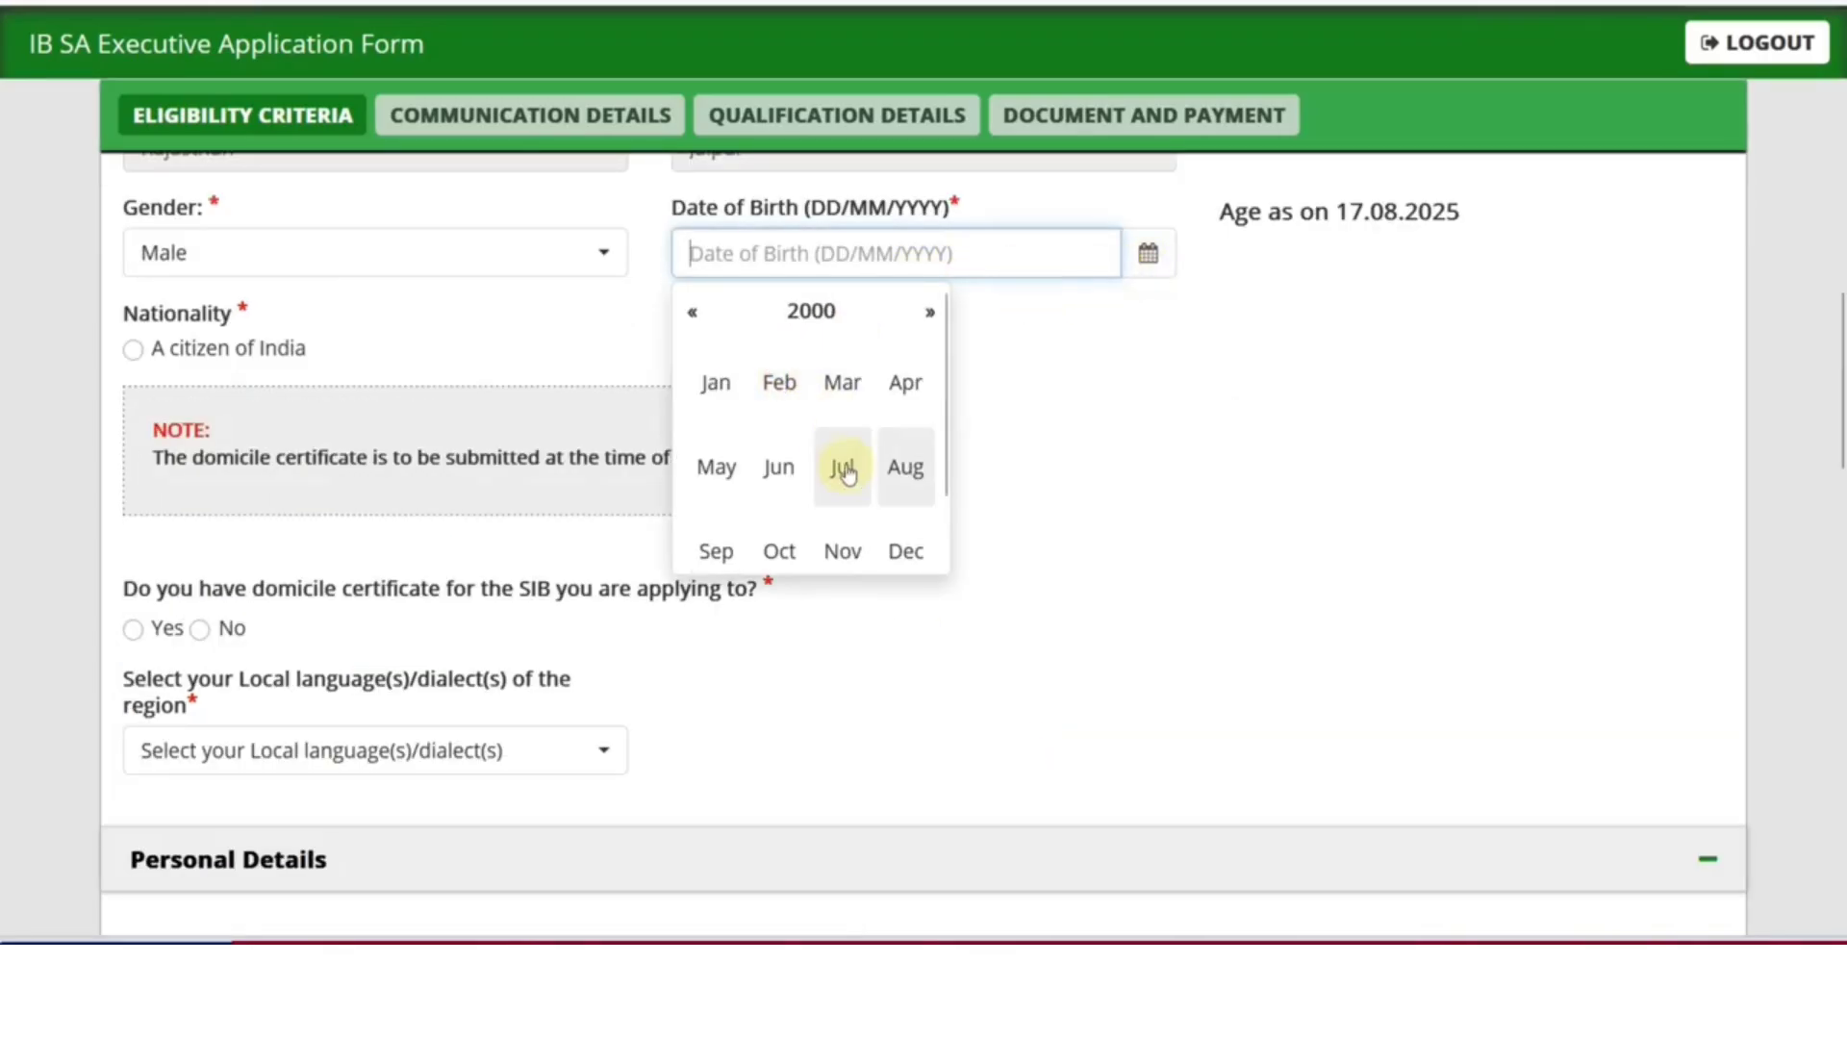
click(846, 461)
click(826, 487)
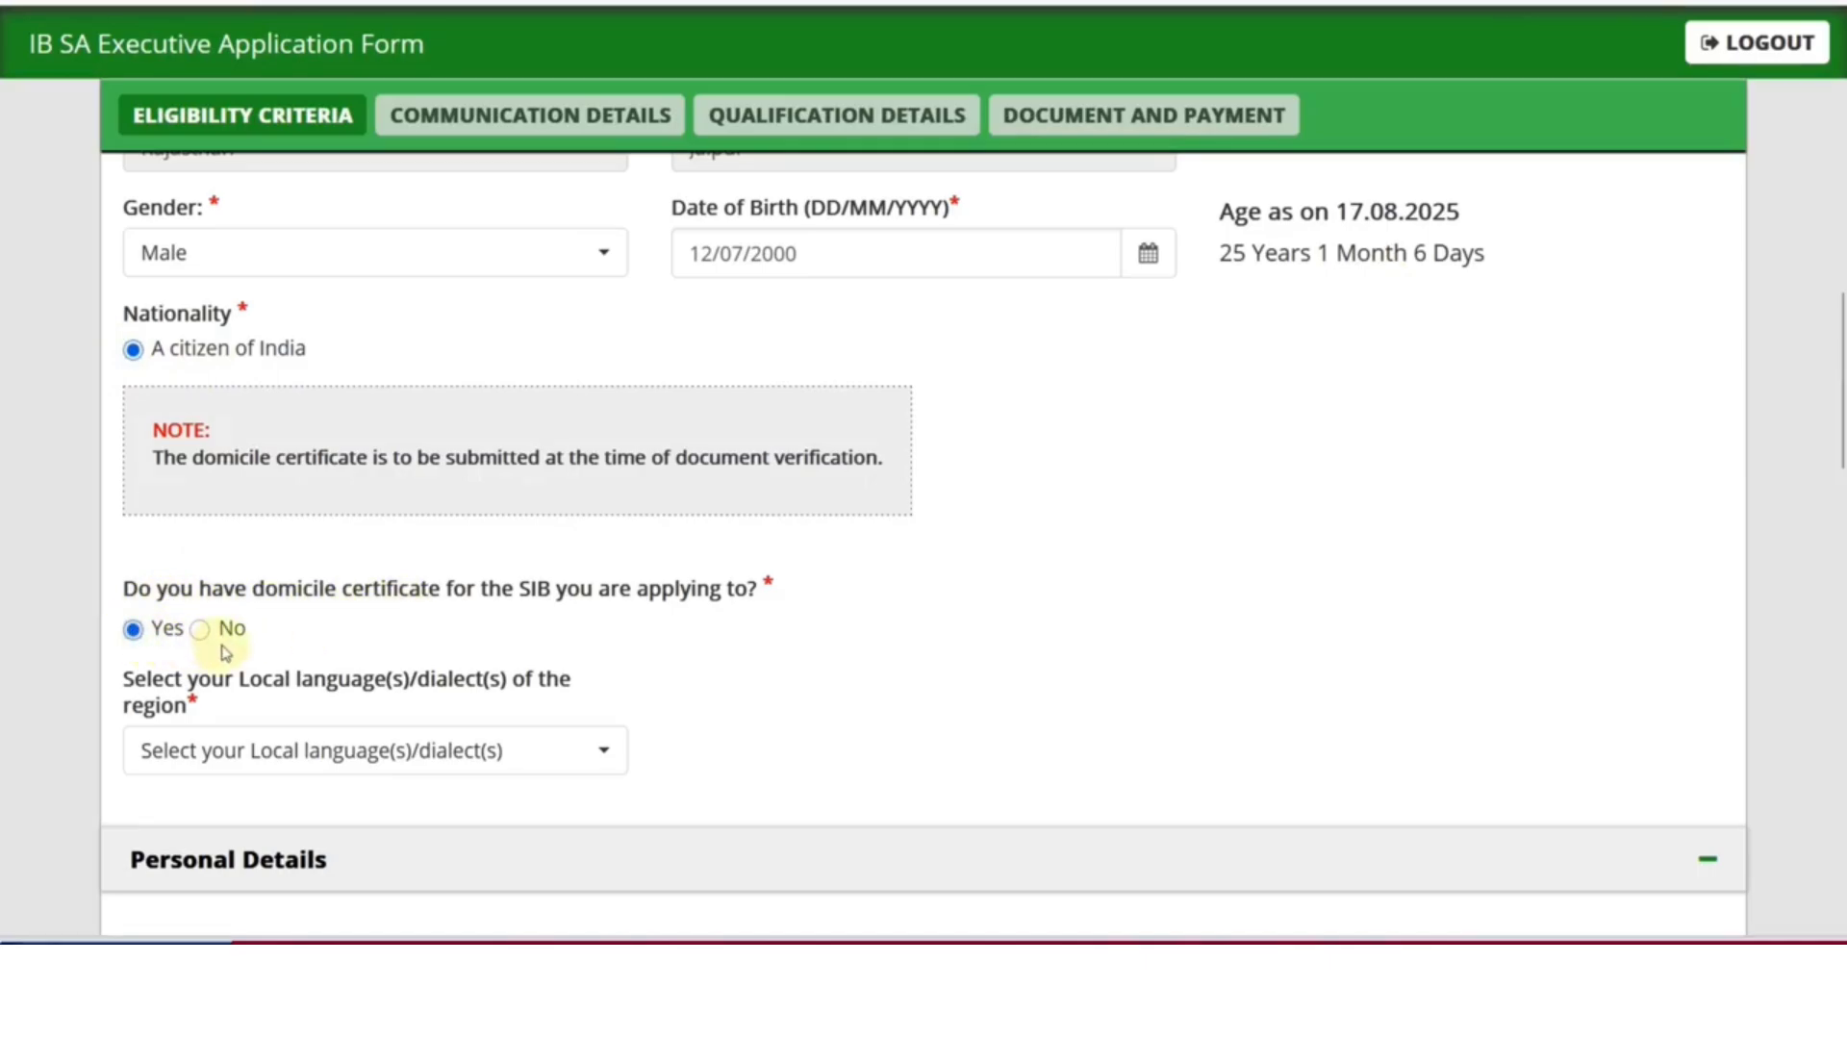
Choose Hindi as the local language
click(330, 751)
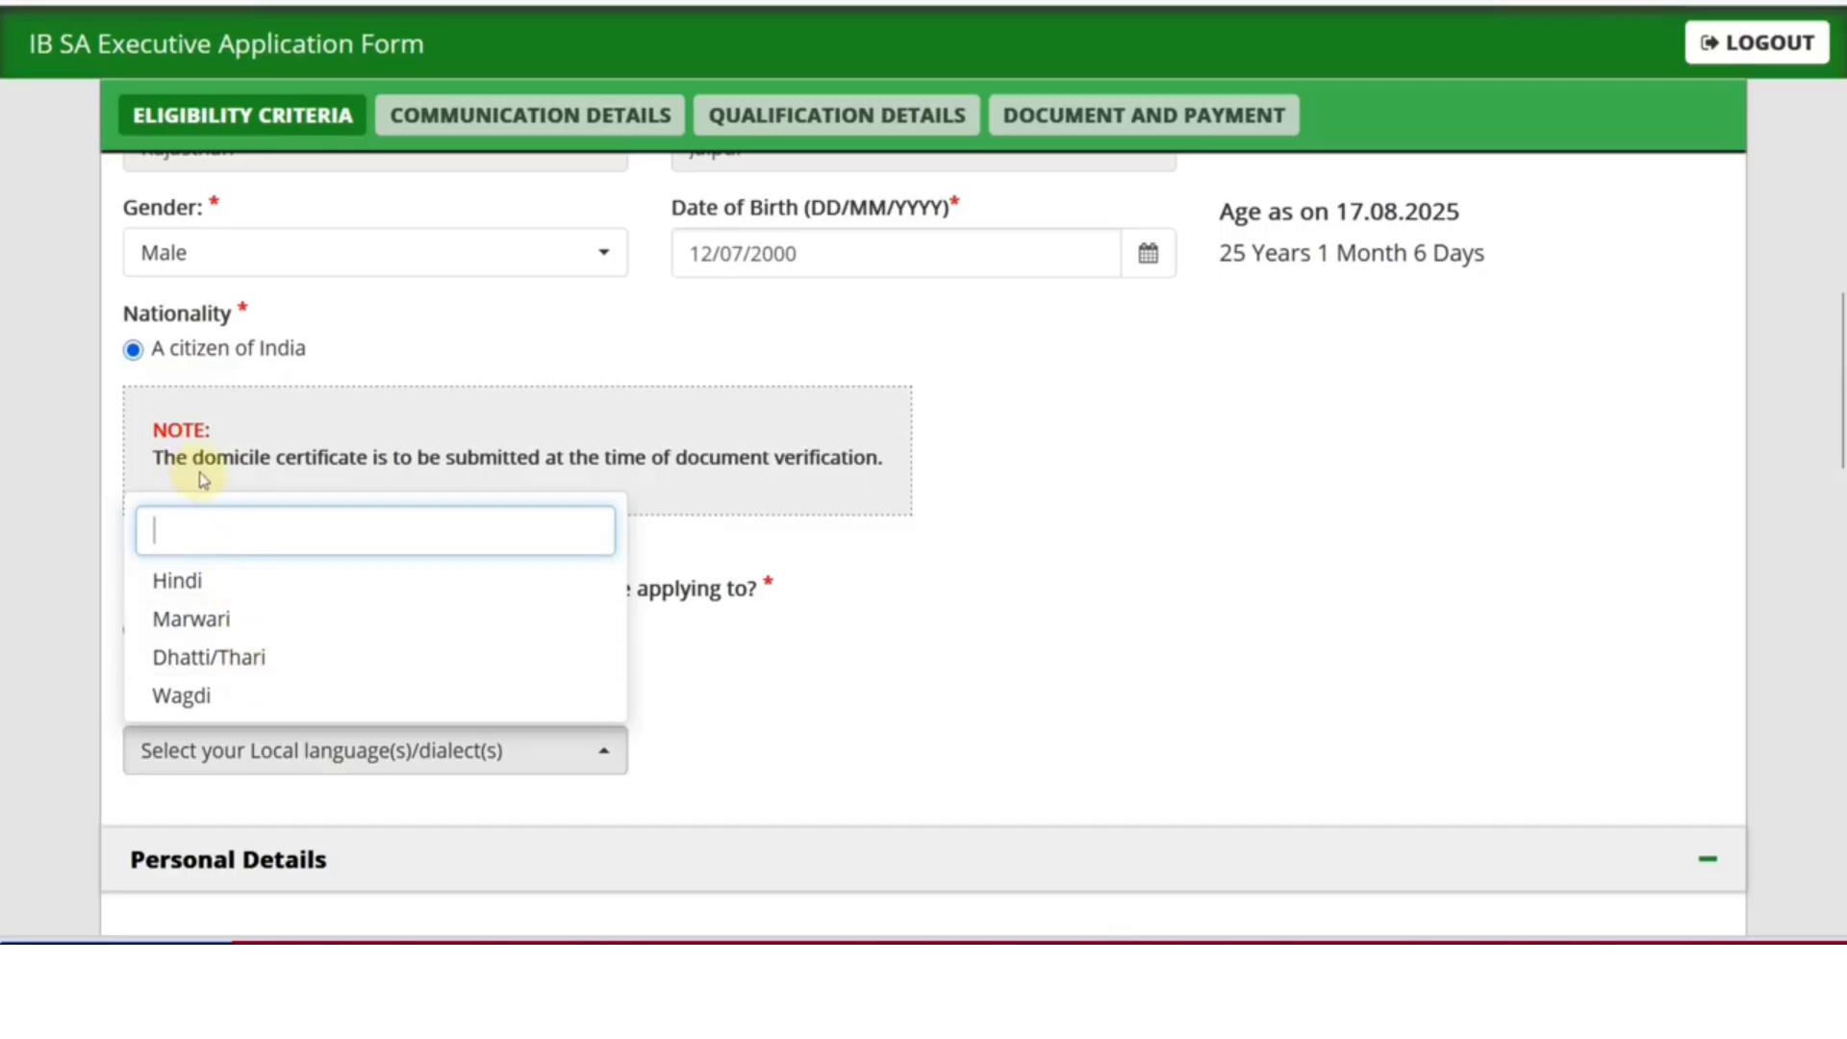
click(272, 580)
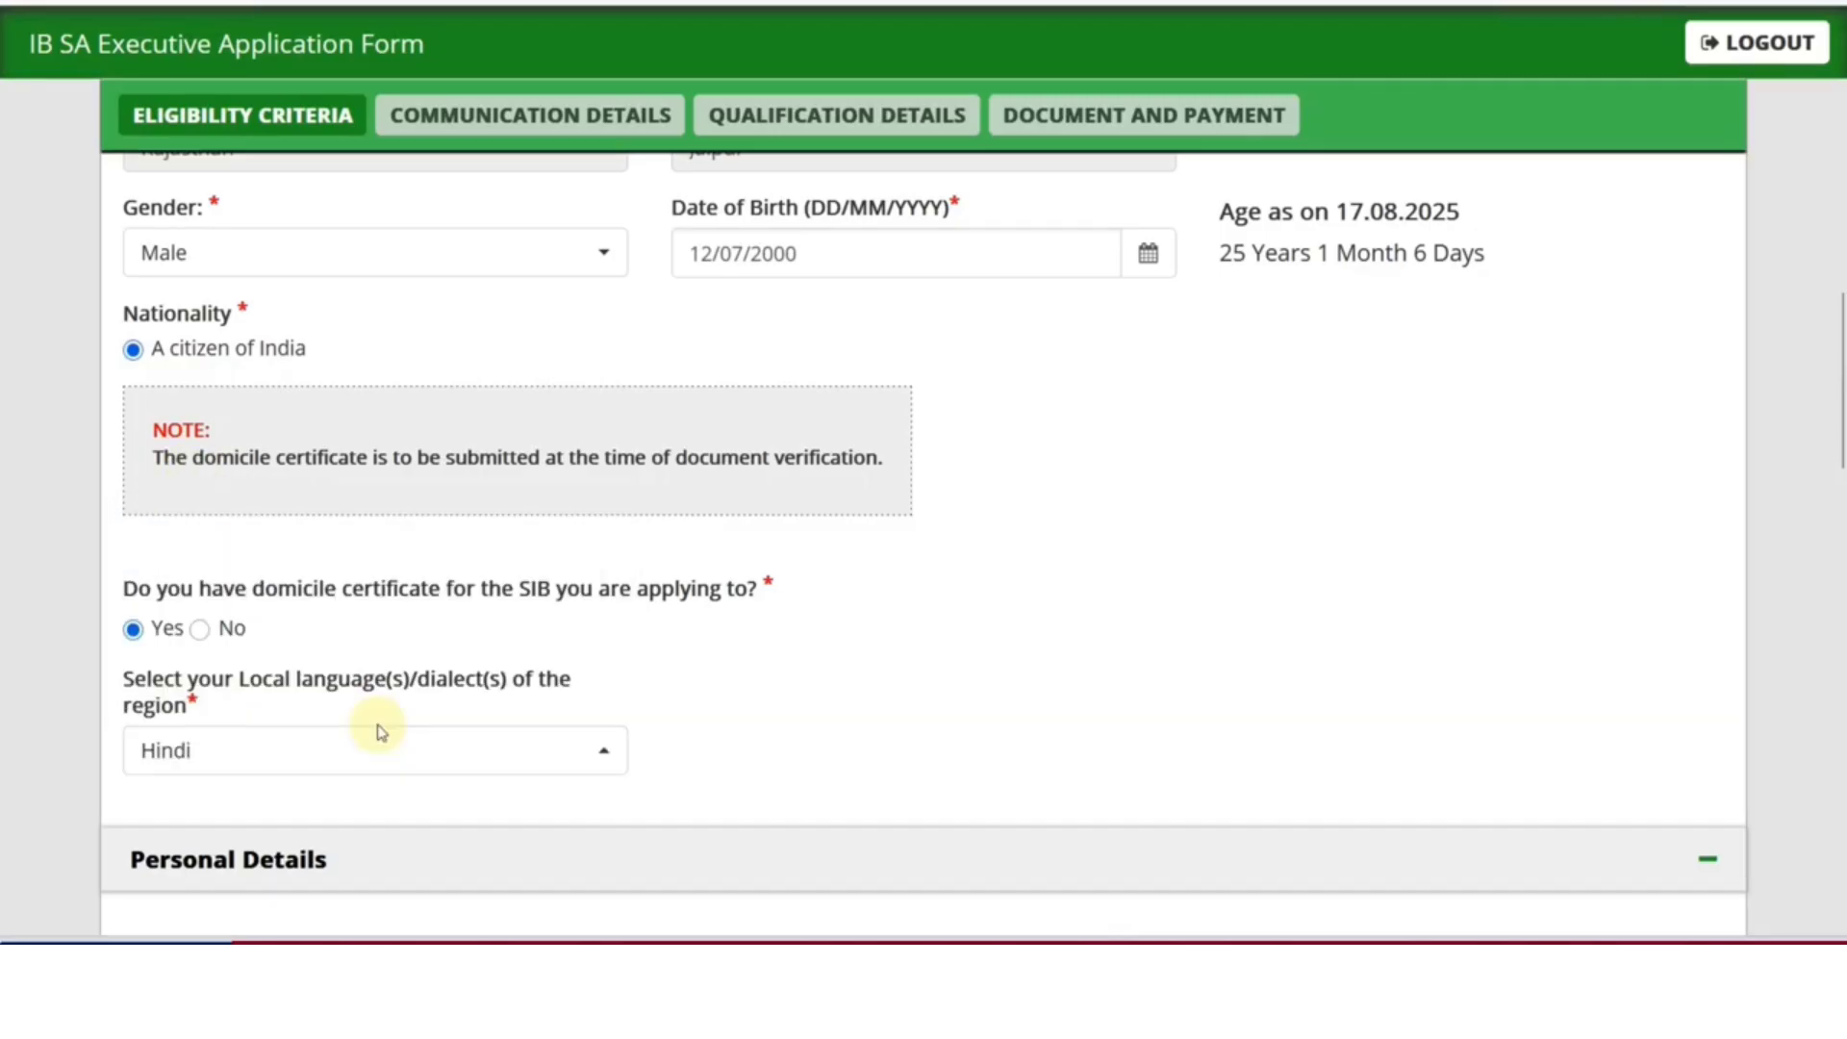
scroll(381, 731, down, 5)
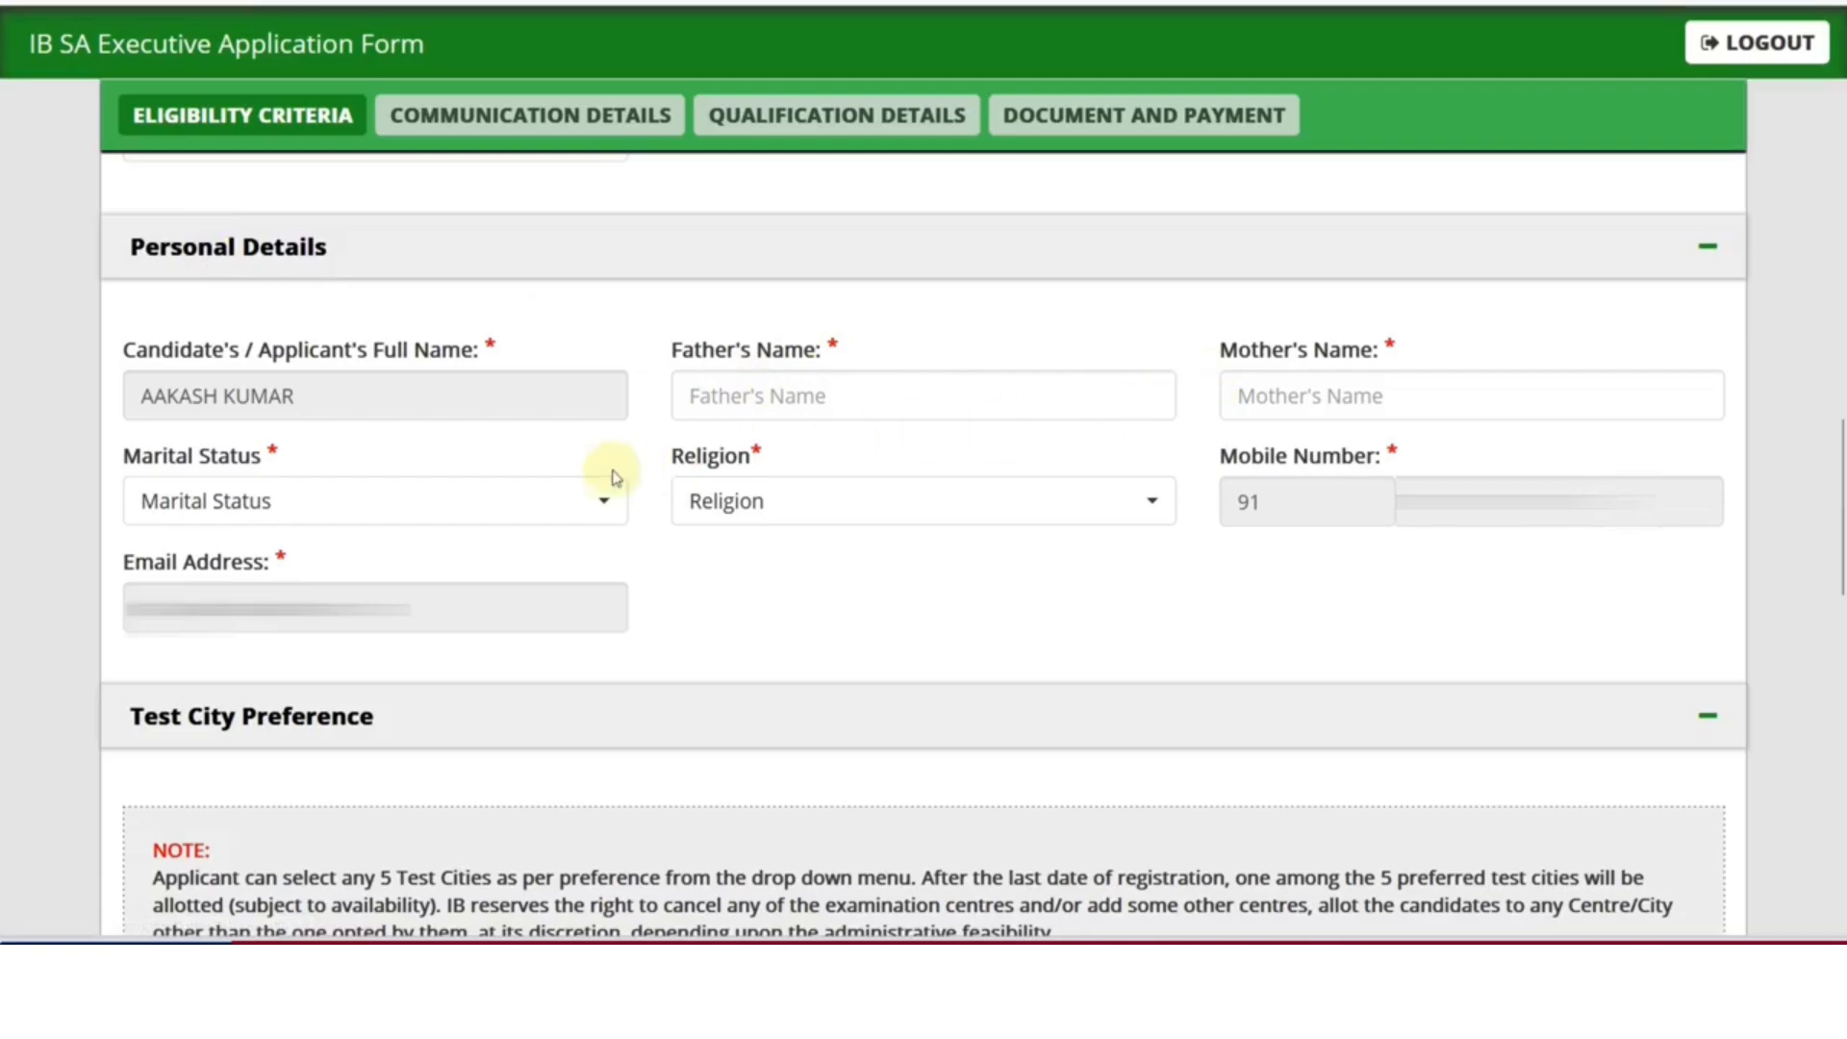
Set religion to Hindu and marital status to Unmarried
click(734, 506)
click(754, 654)
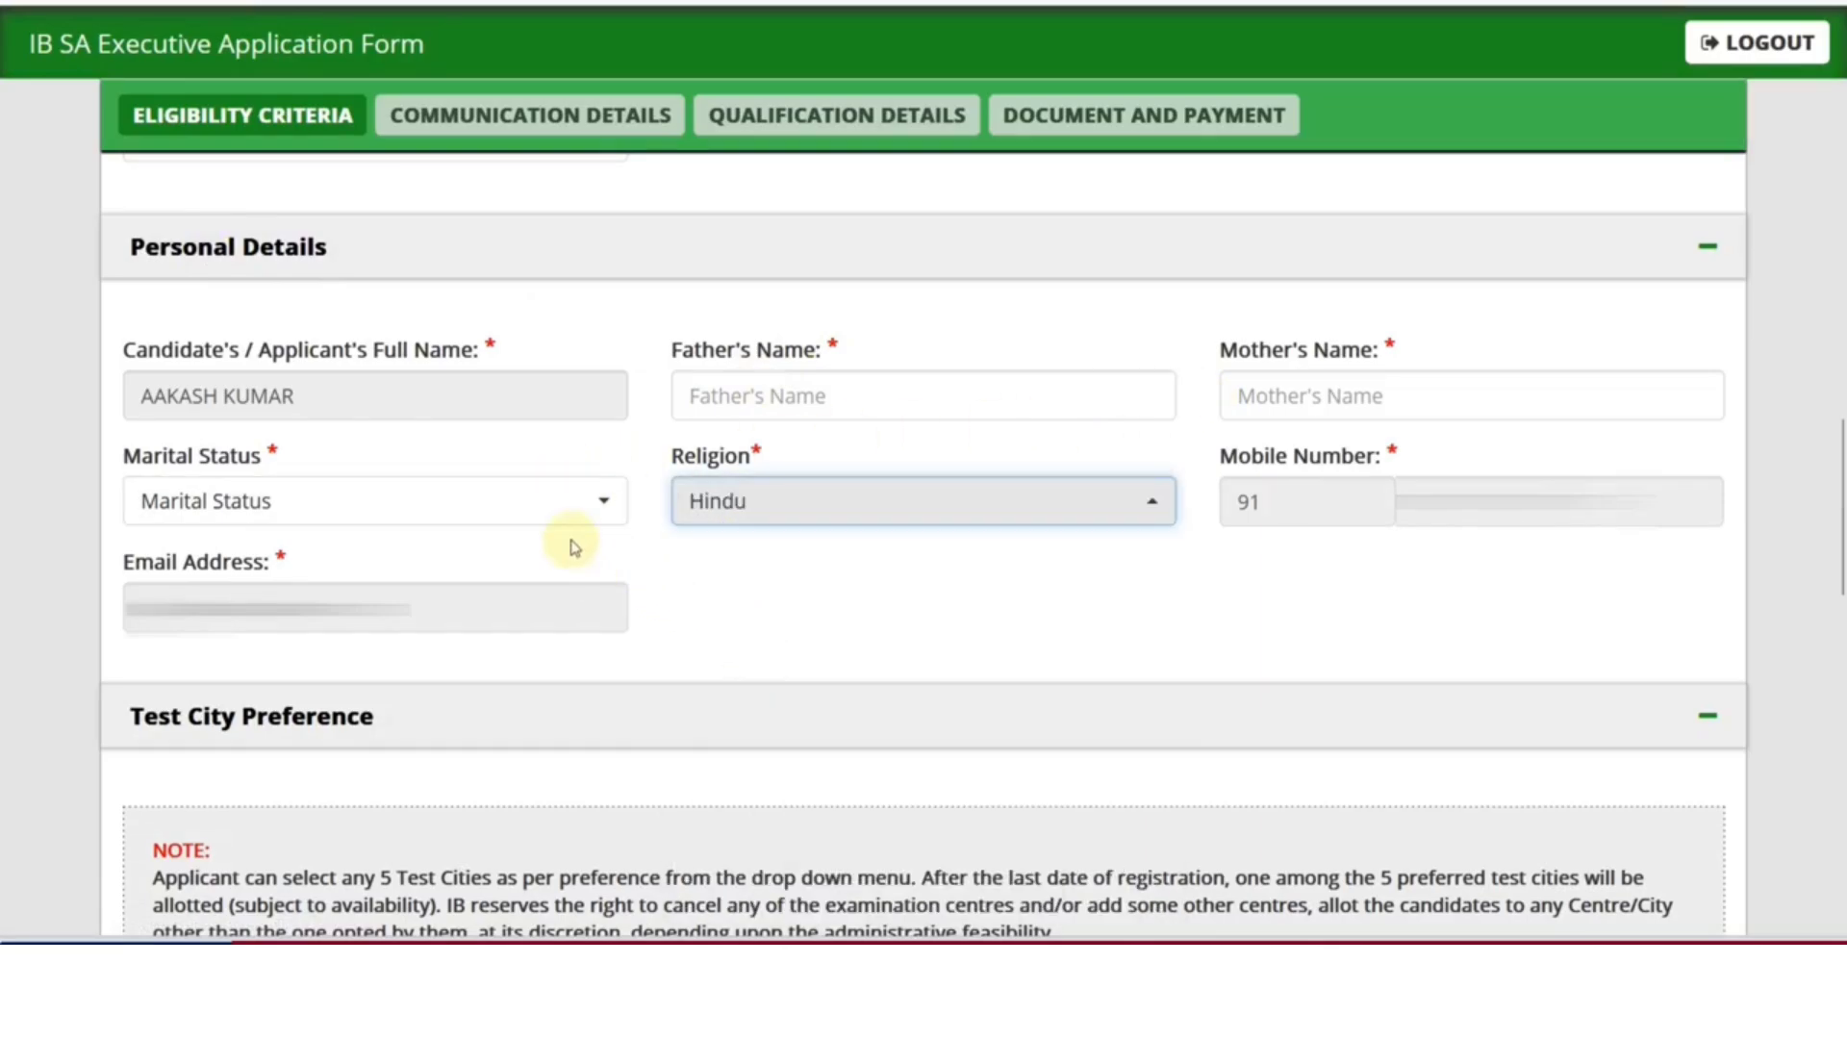
click(511, 504)
click(421, 689)
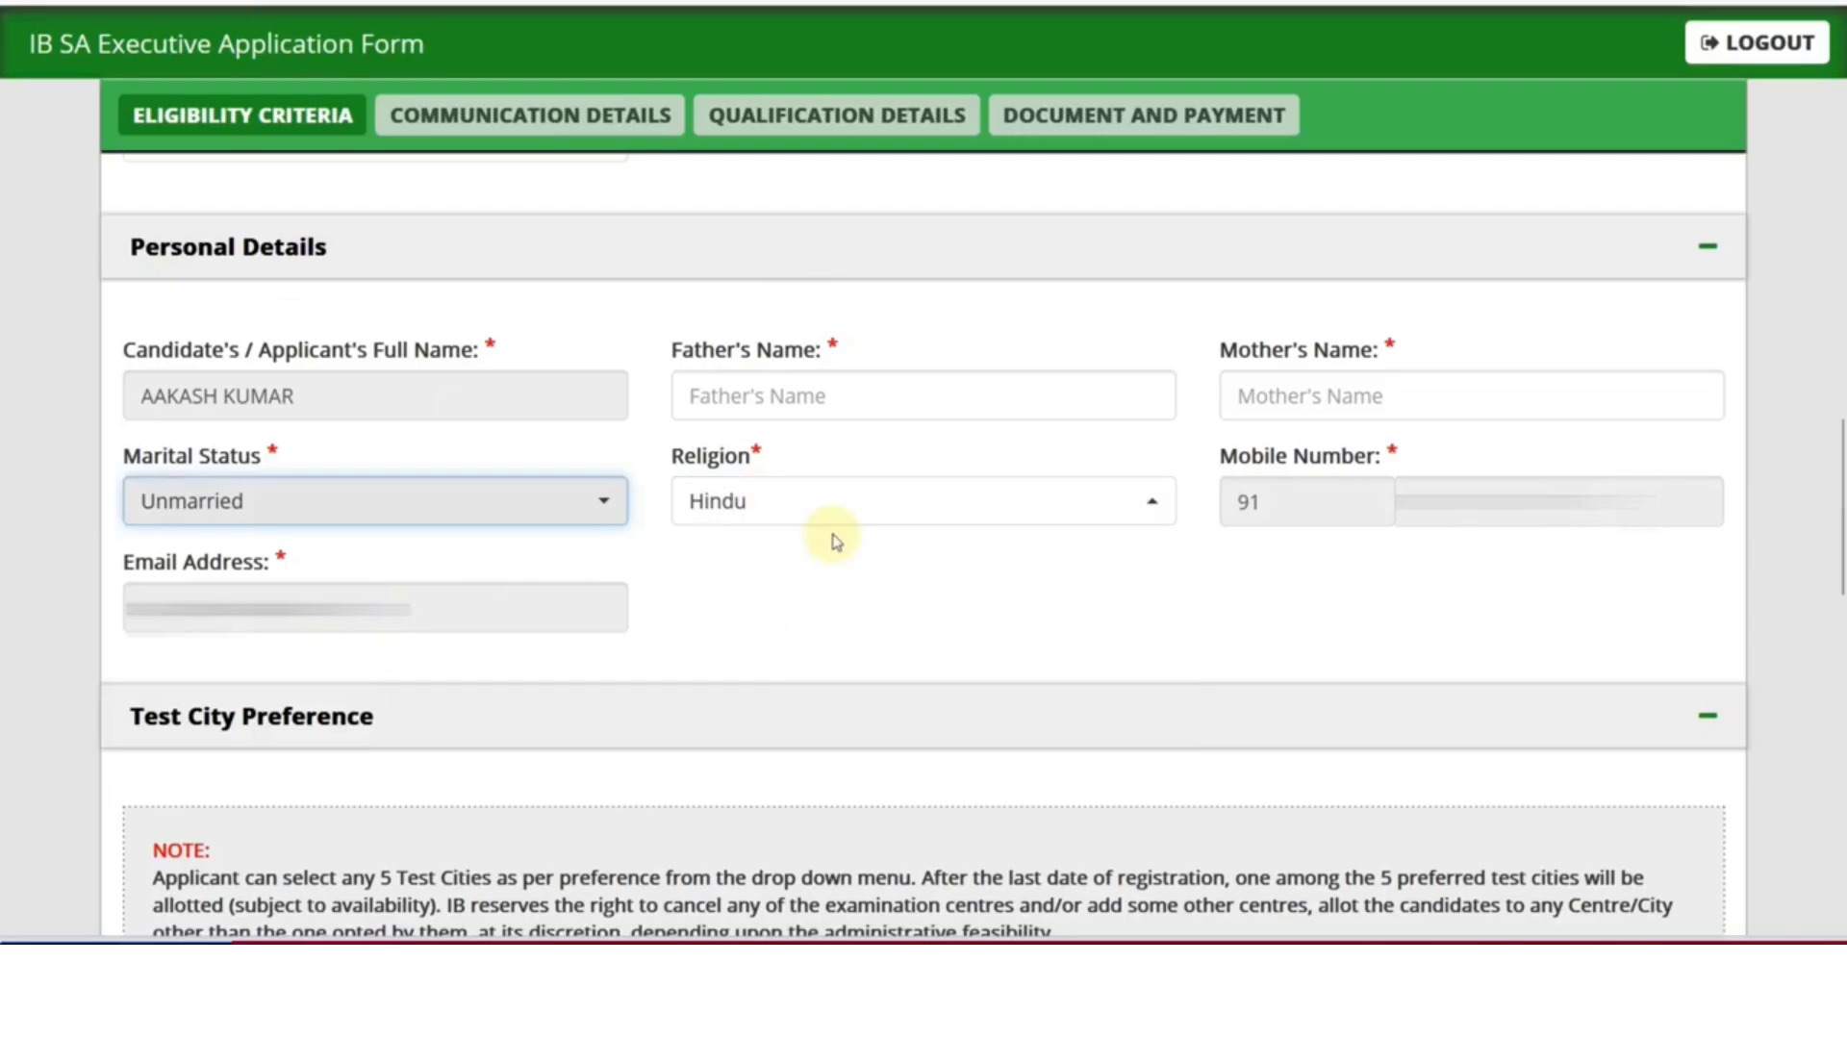
scroll(866, 557, down, 5)
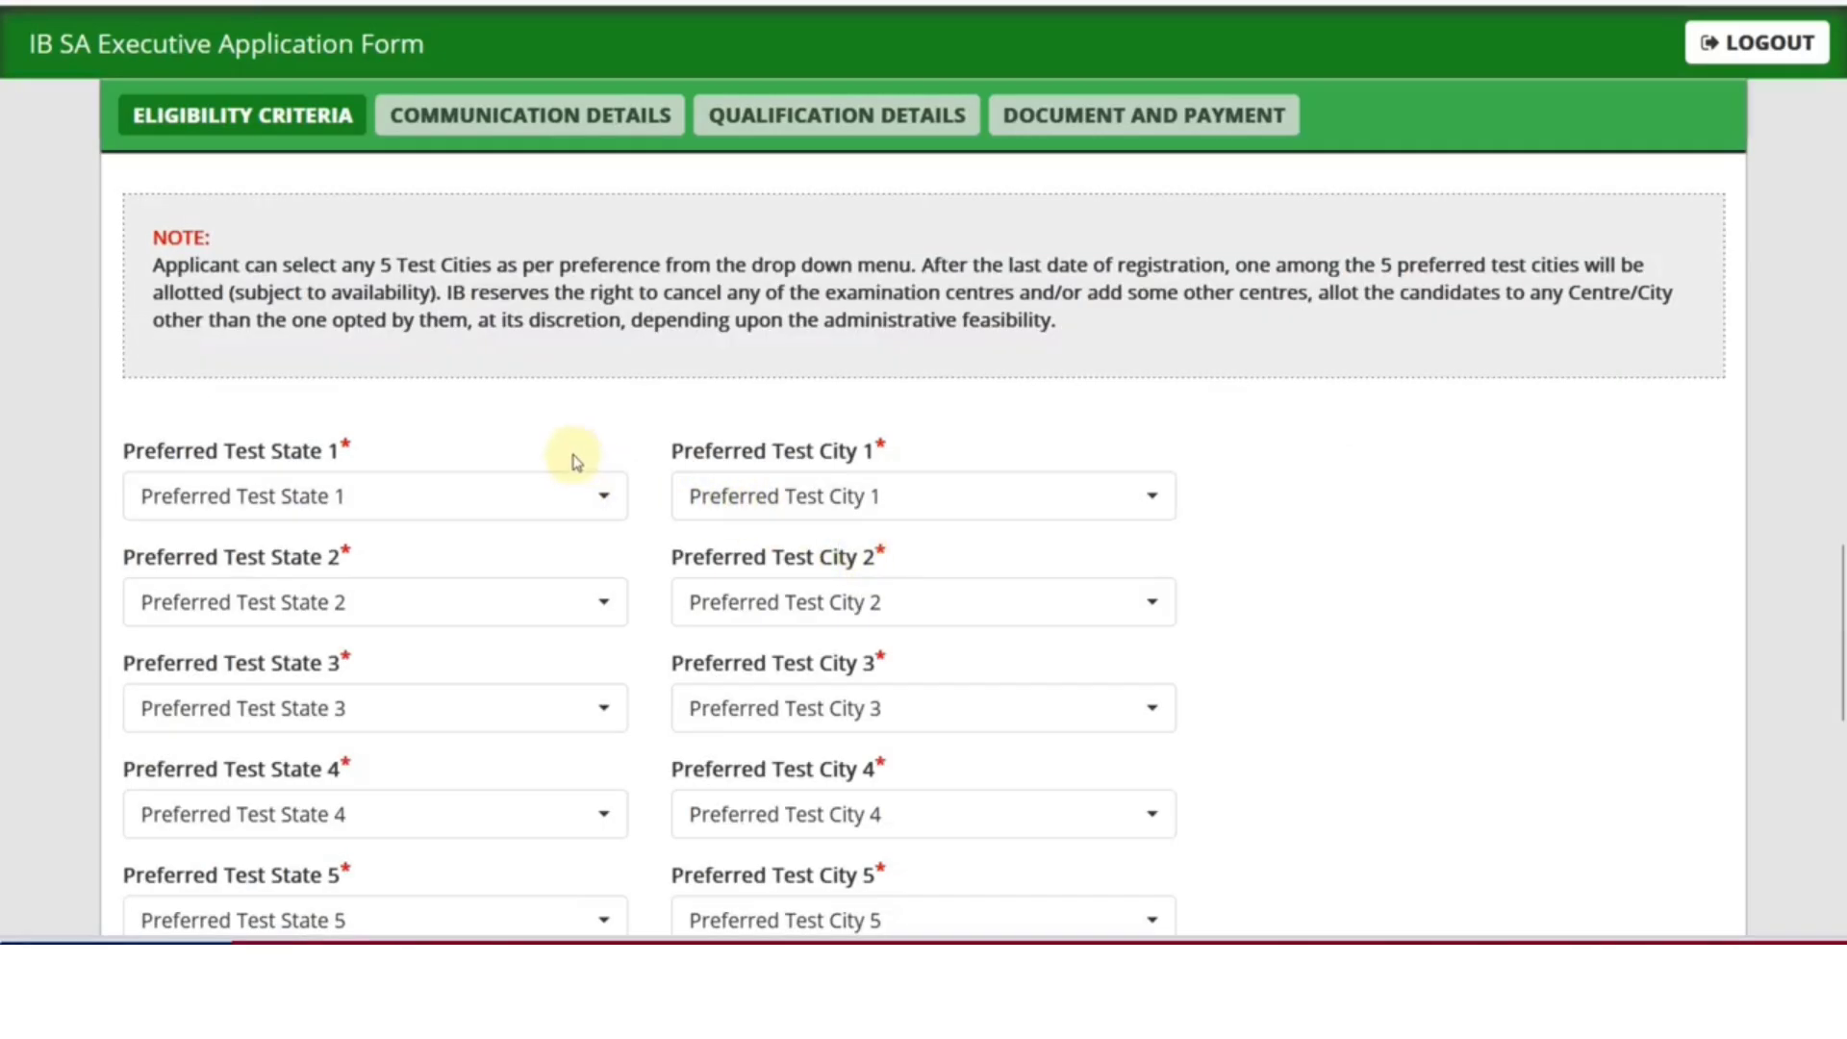
scroll(475, 384, down, 2)
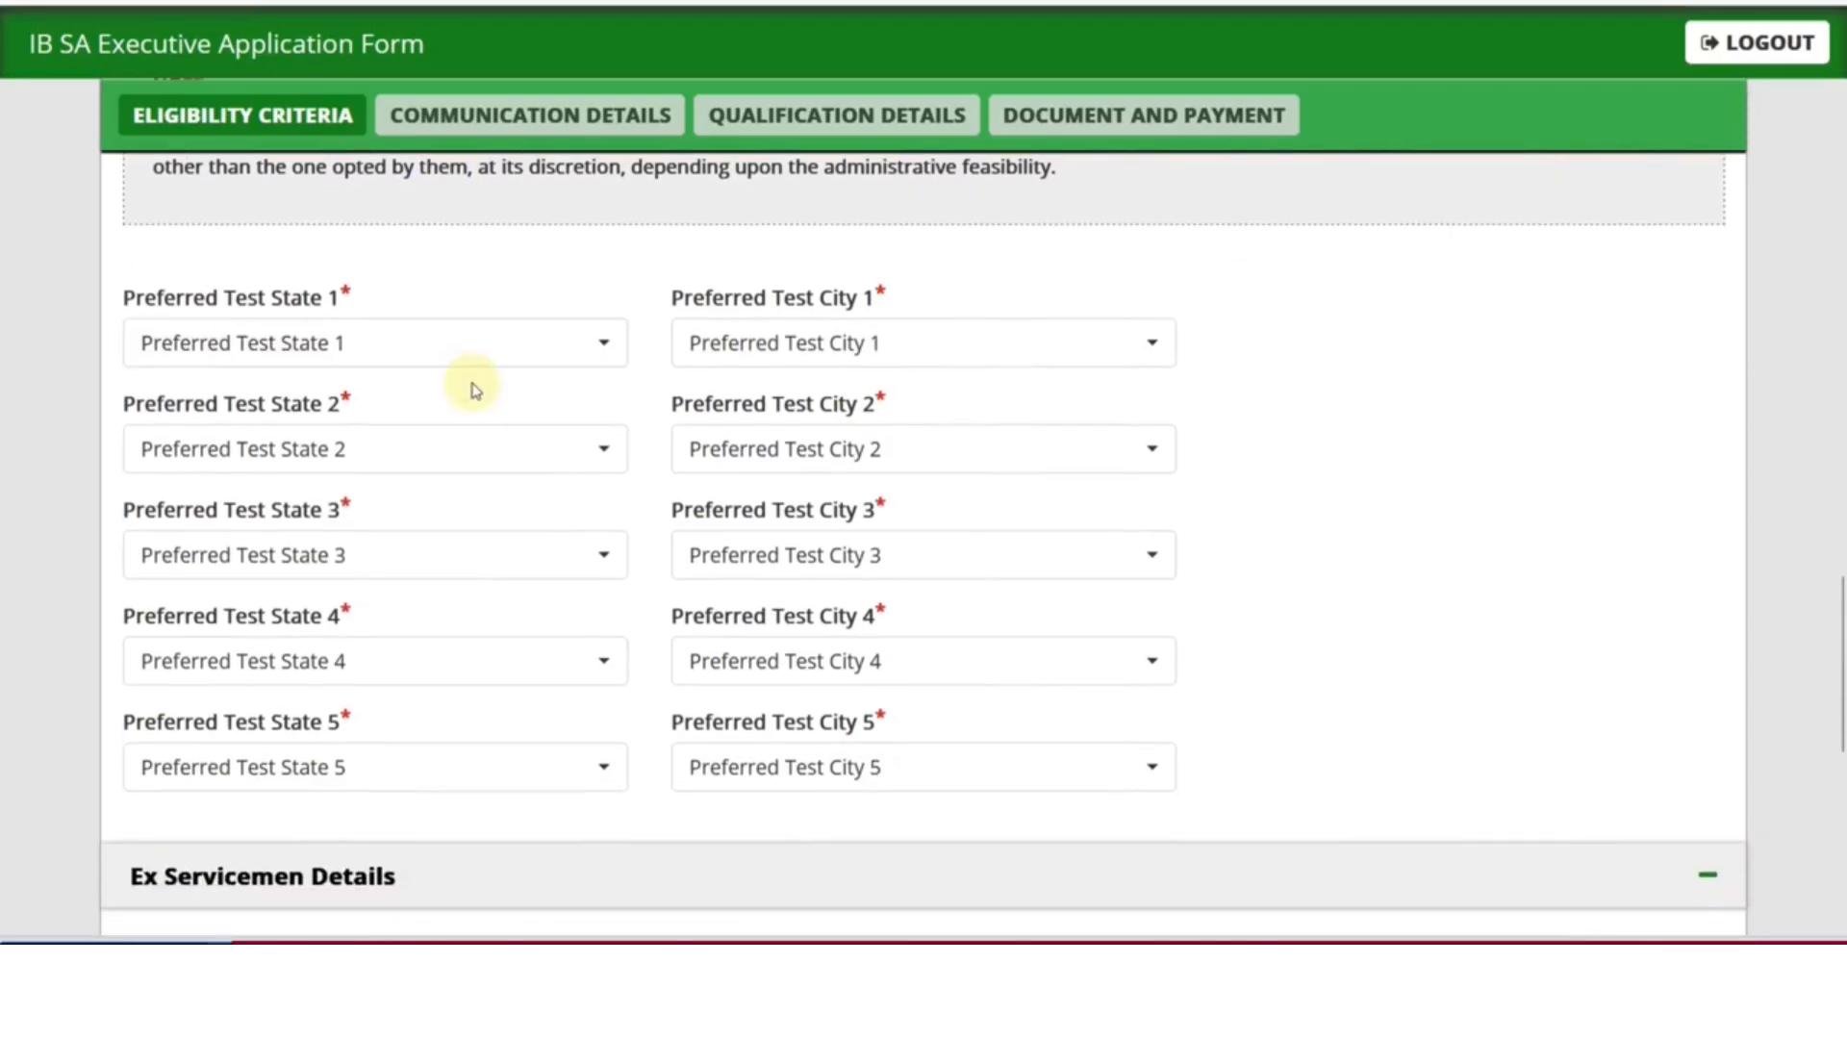
Set preferred test cities 1 and 2 to Rajasthan–Jaipur and Rajasthan–Ajmer
click(418, 365)
scroll(394, 616, down, 6)
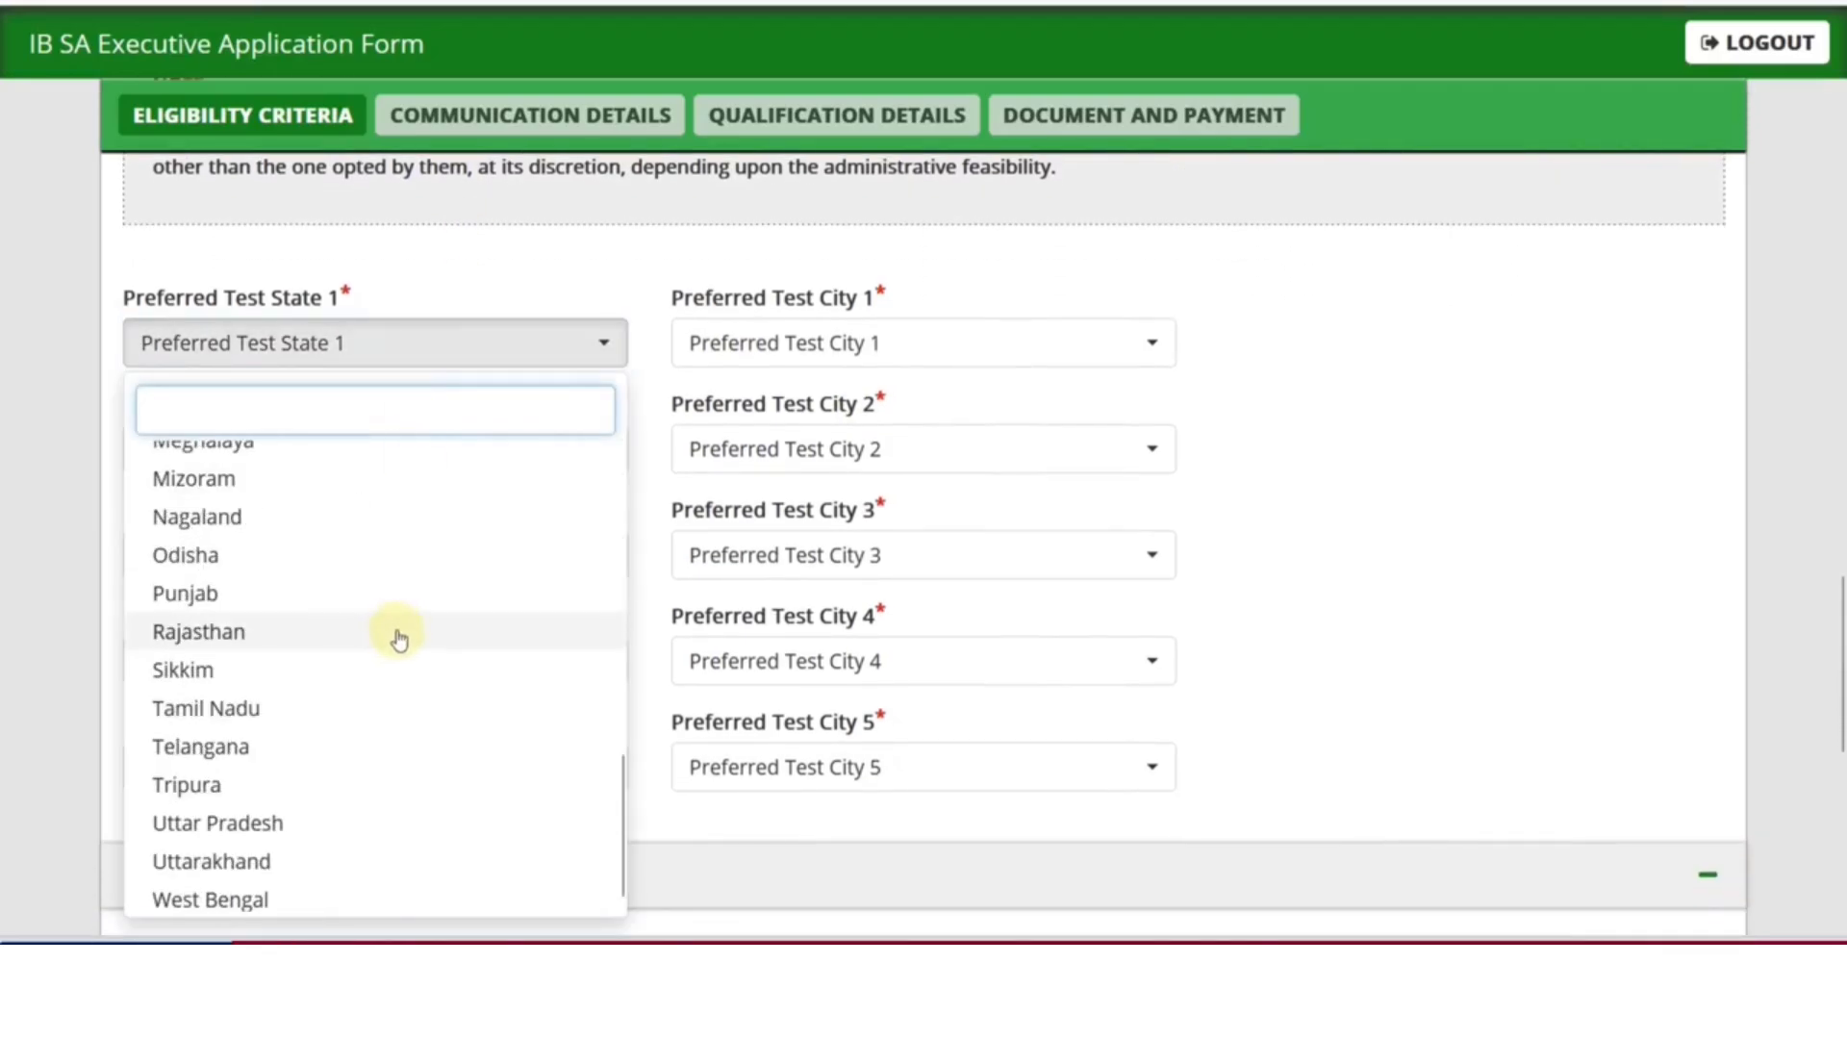
click(300, 640)
click(723, 356)
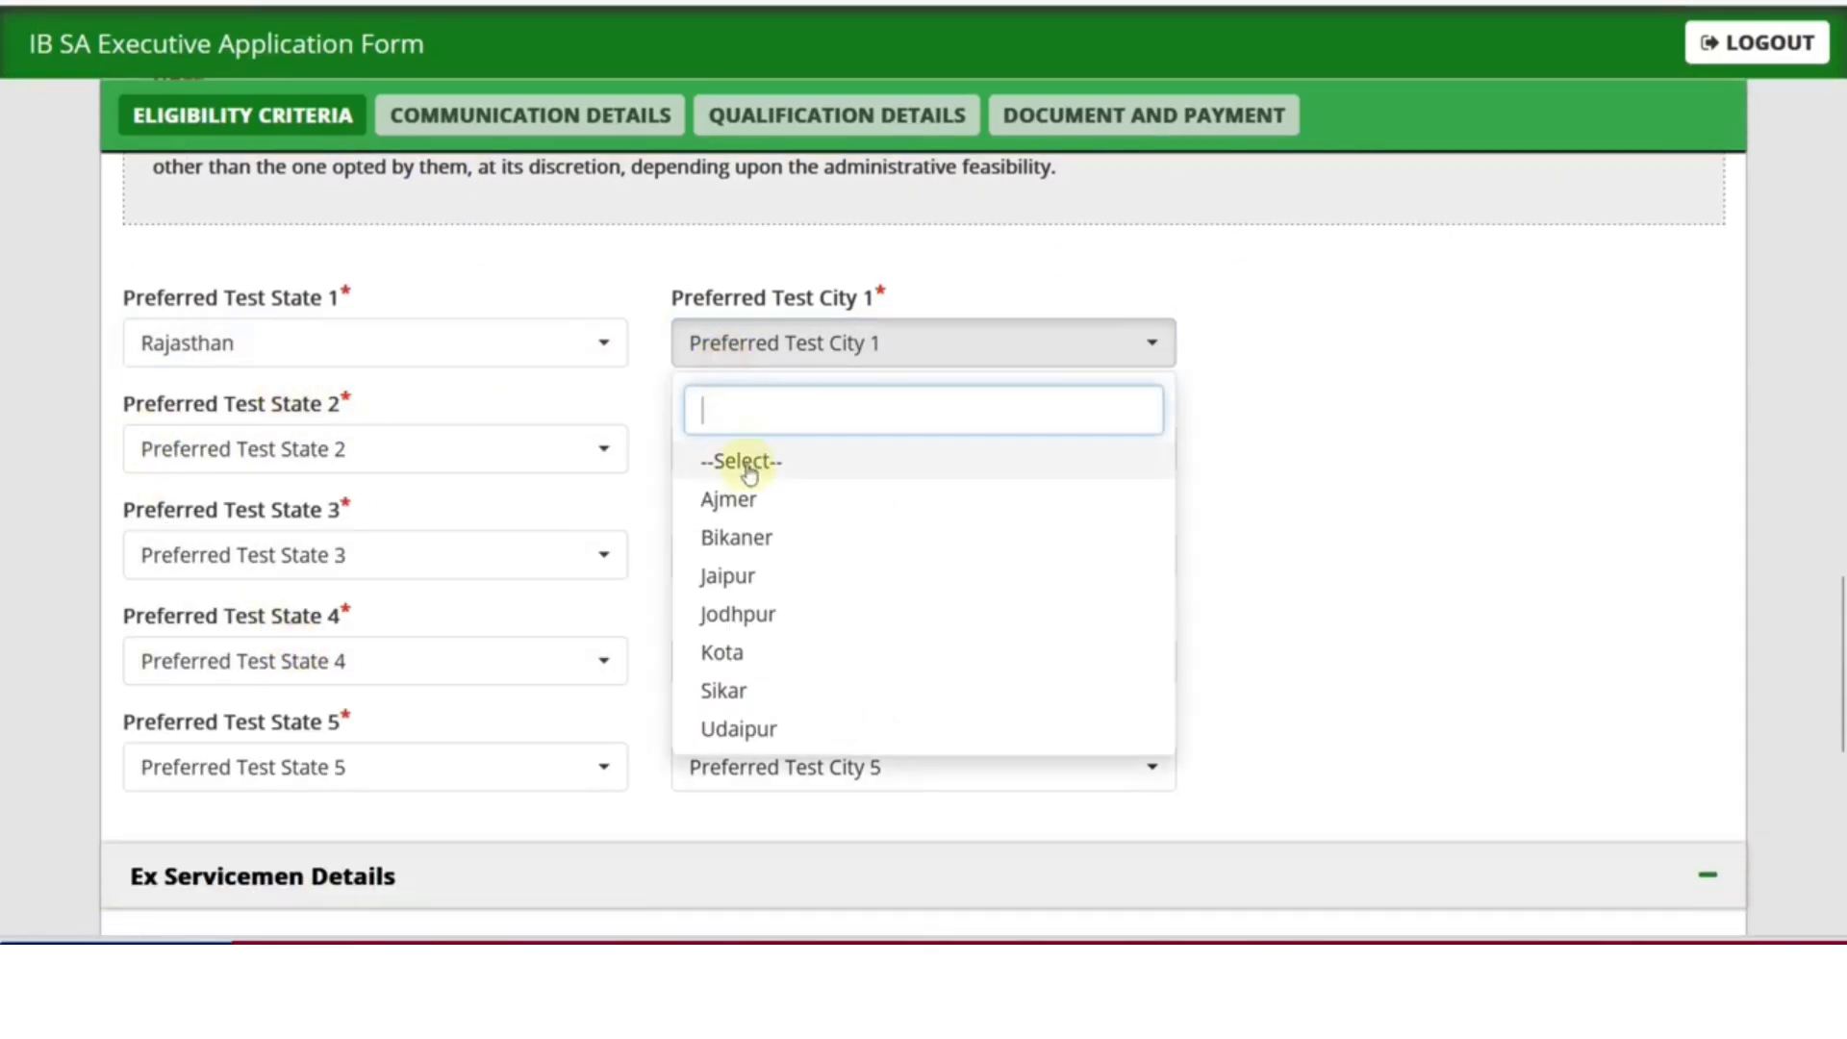
click(756, 581)
click(433, 452)
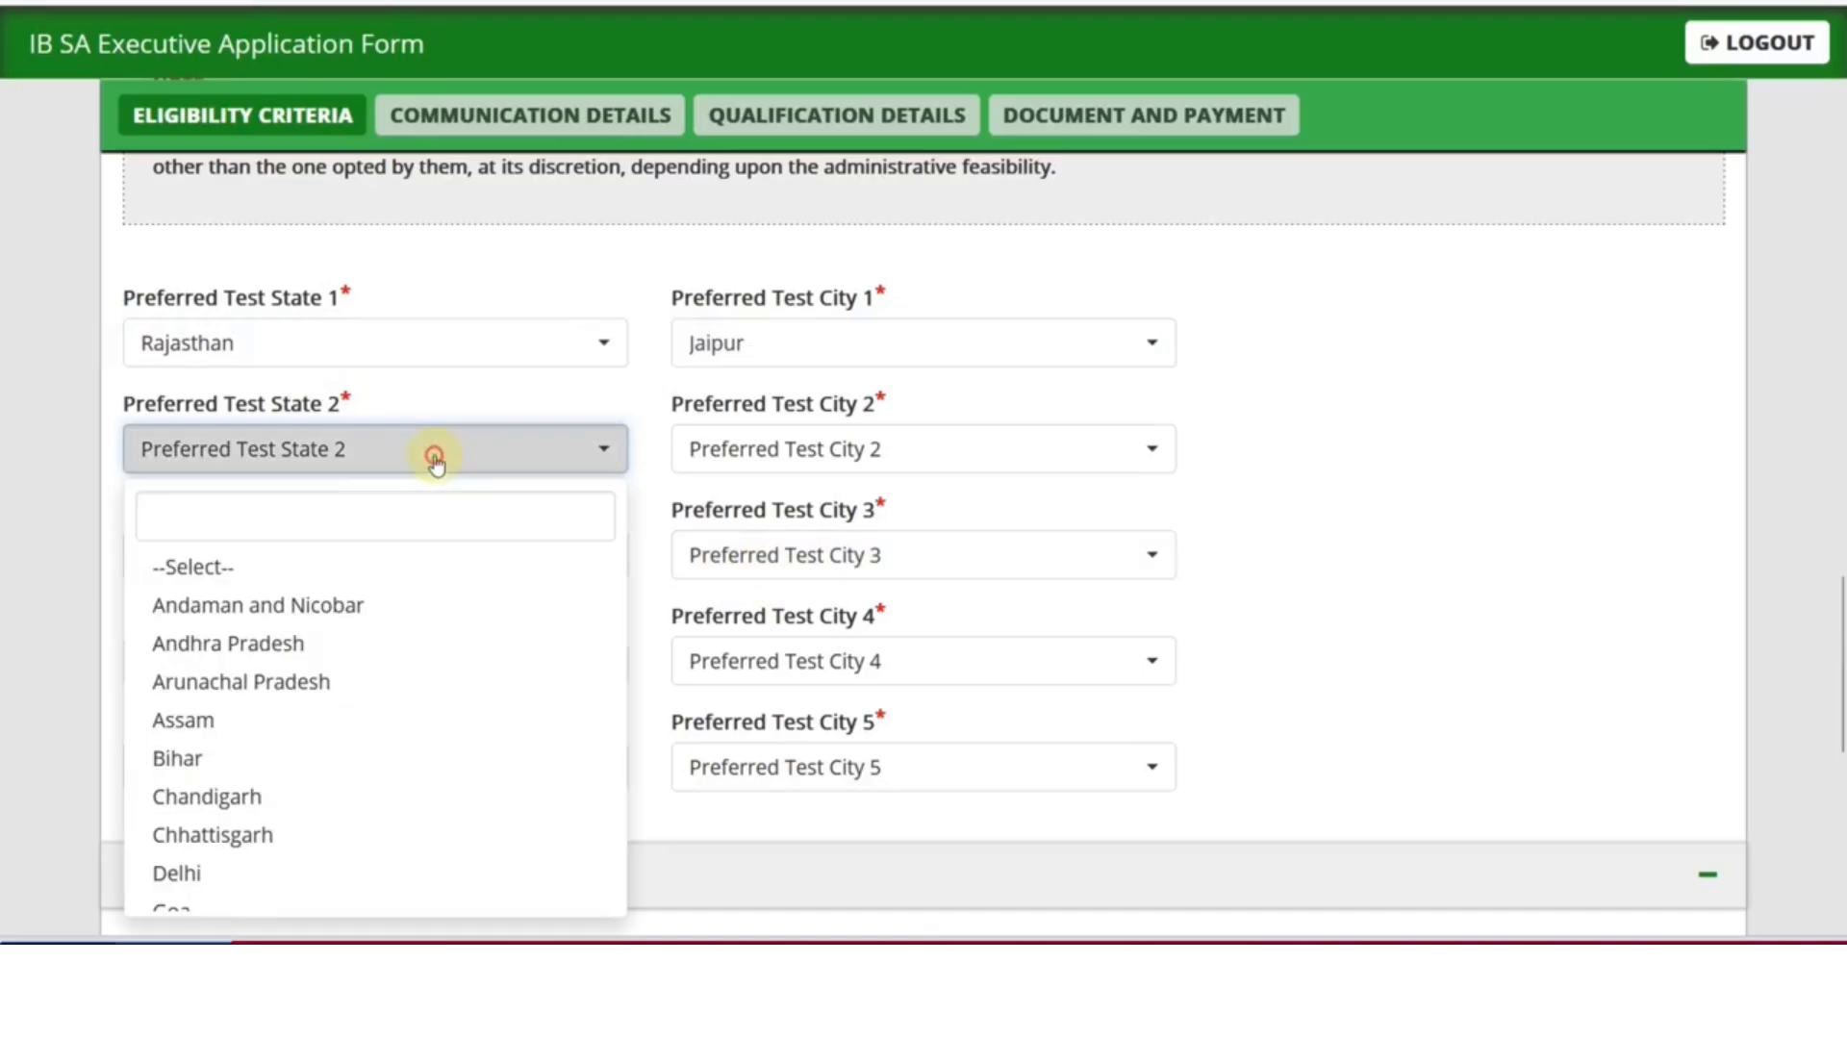
scroll(360, 699, down, 4)
scroll(289, 760, down, 3)
click(235, 897)
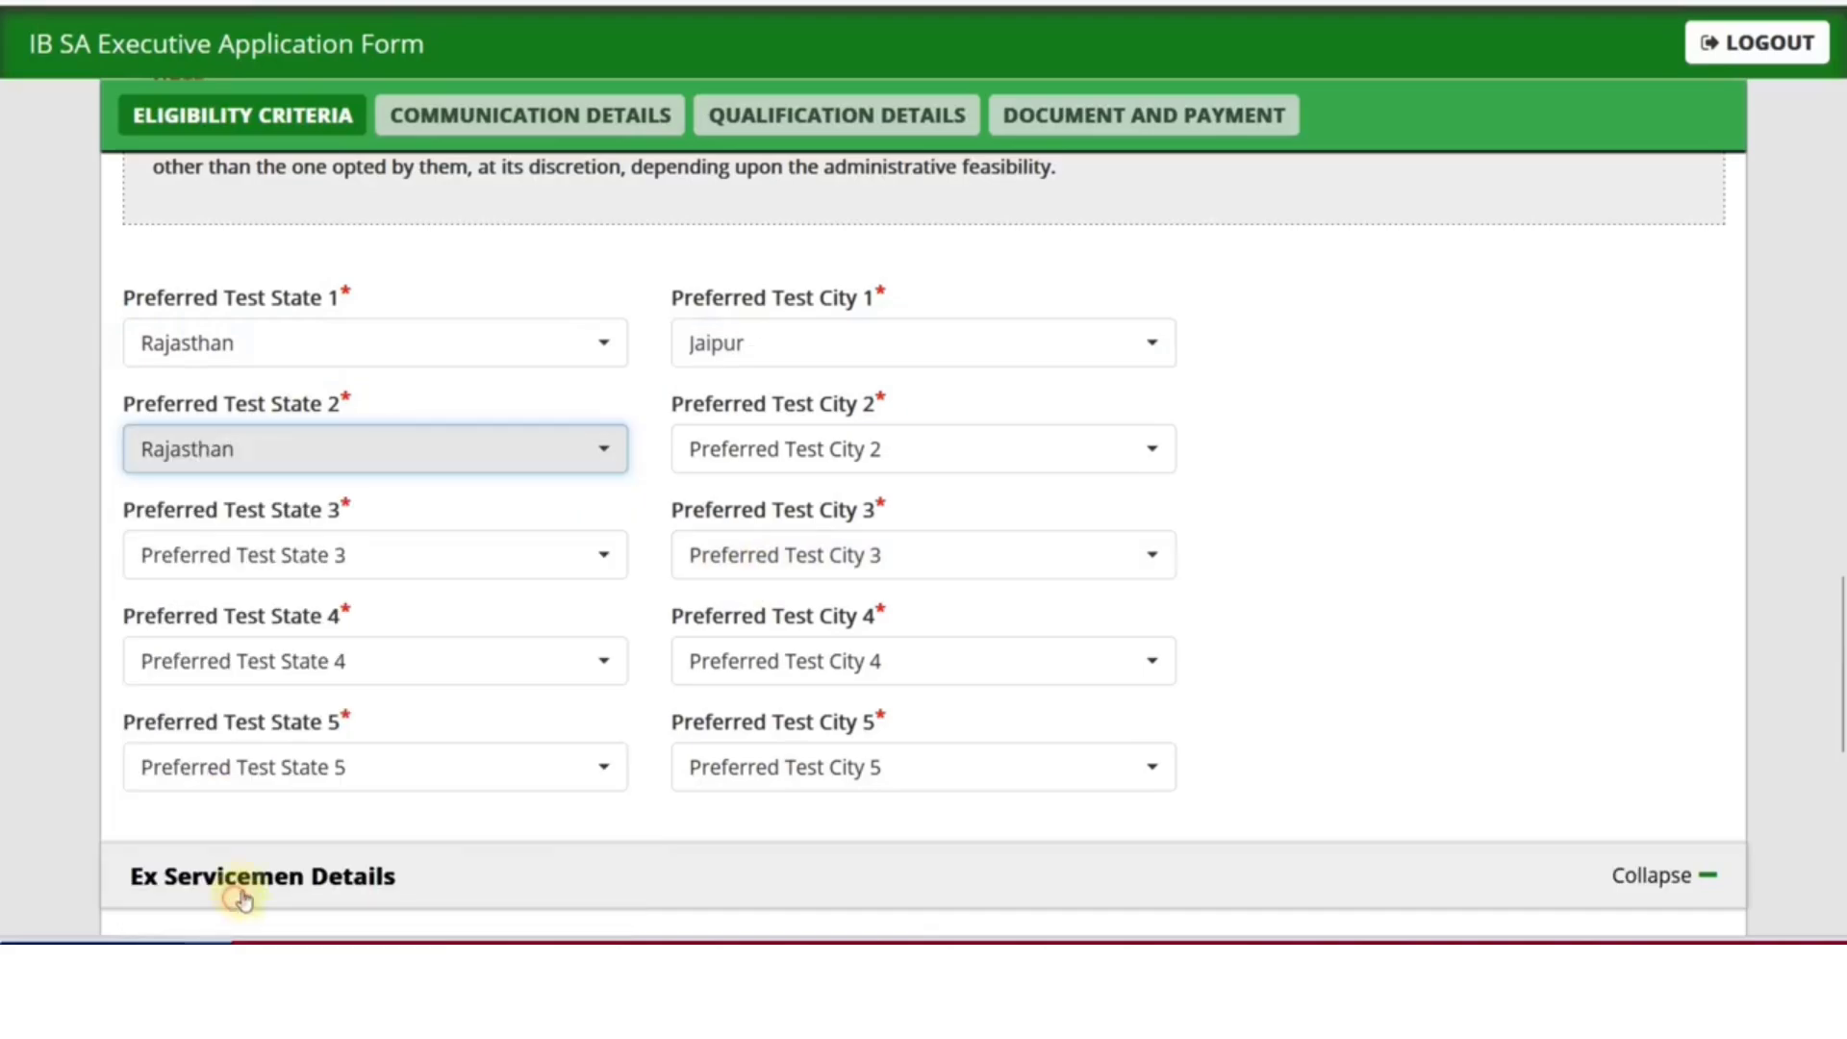
click(752, 449)
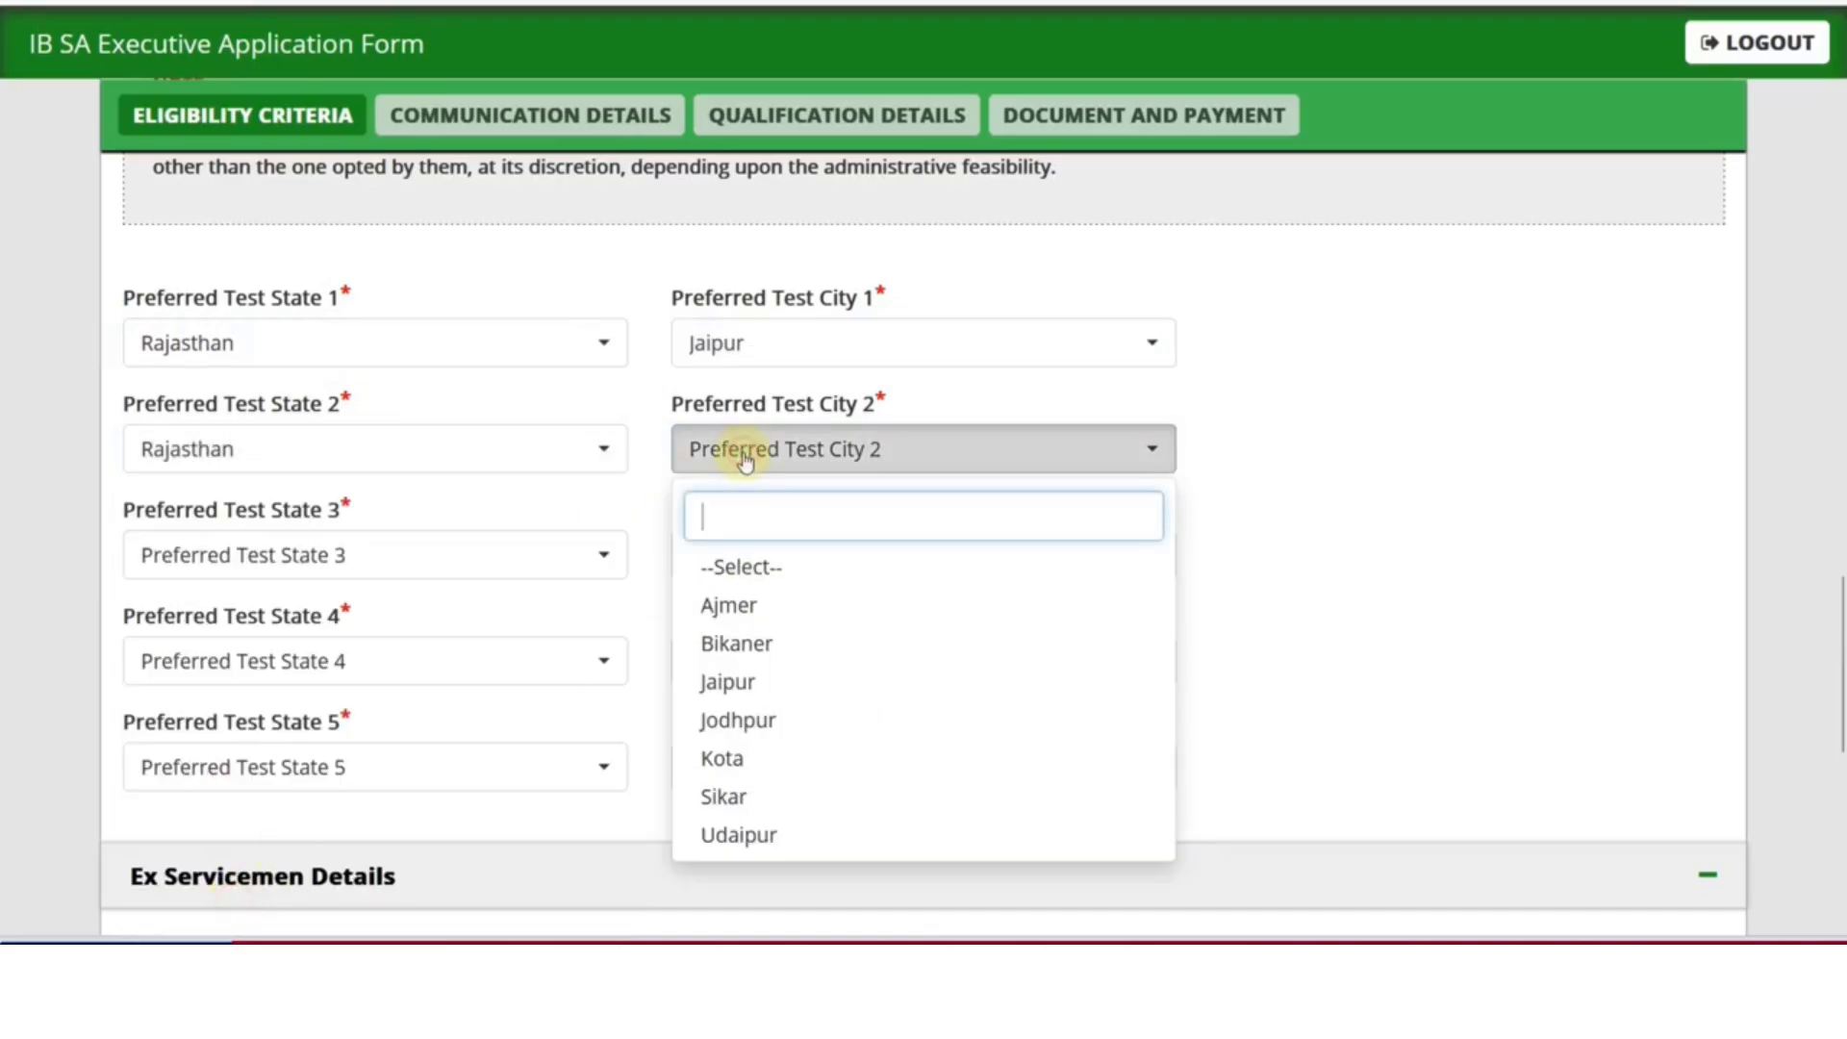
click(760, 607)
Set test cities 3–5 to Bihar–Patna, Delhi–New Delhi/NCR and Rajasthan for the fifth
scroll(754, 618, down, 2)
click(371, 414)
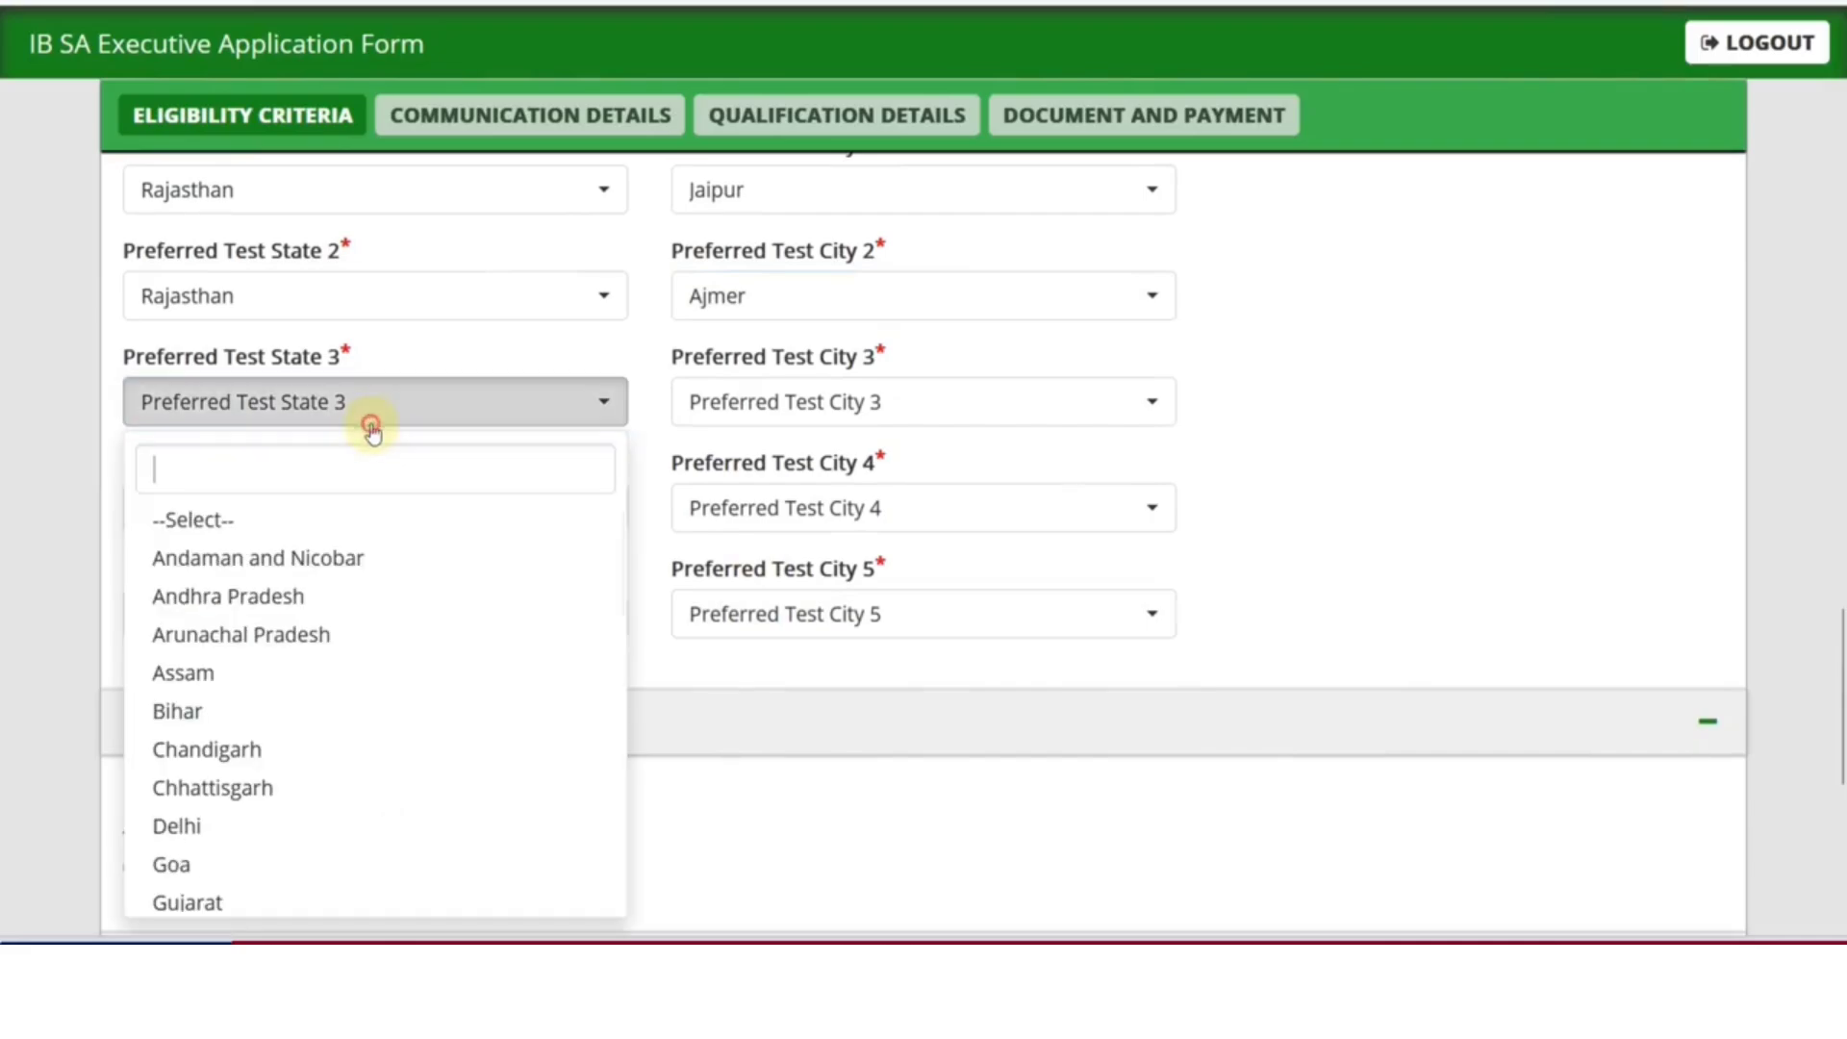
click(267, 714)
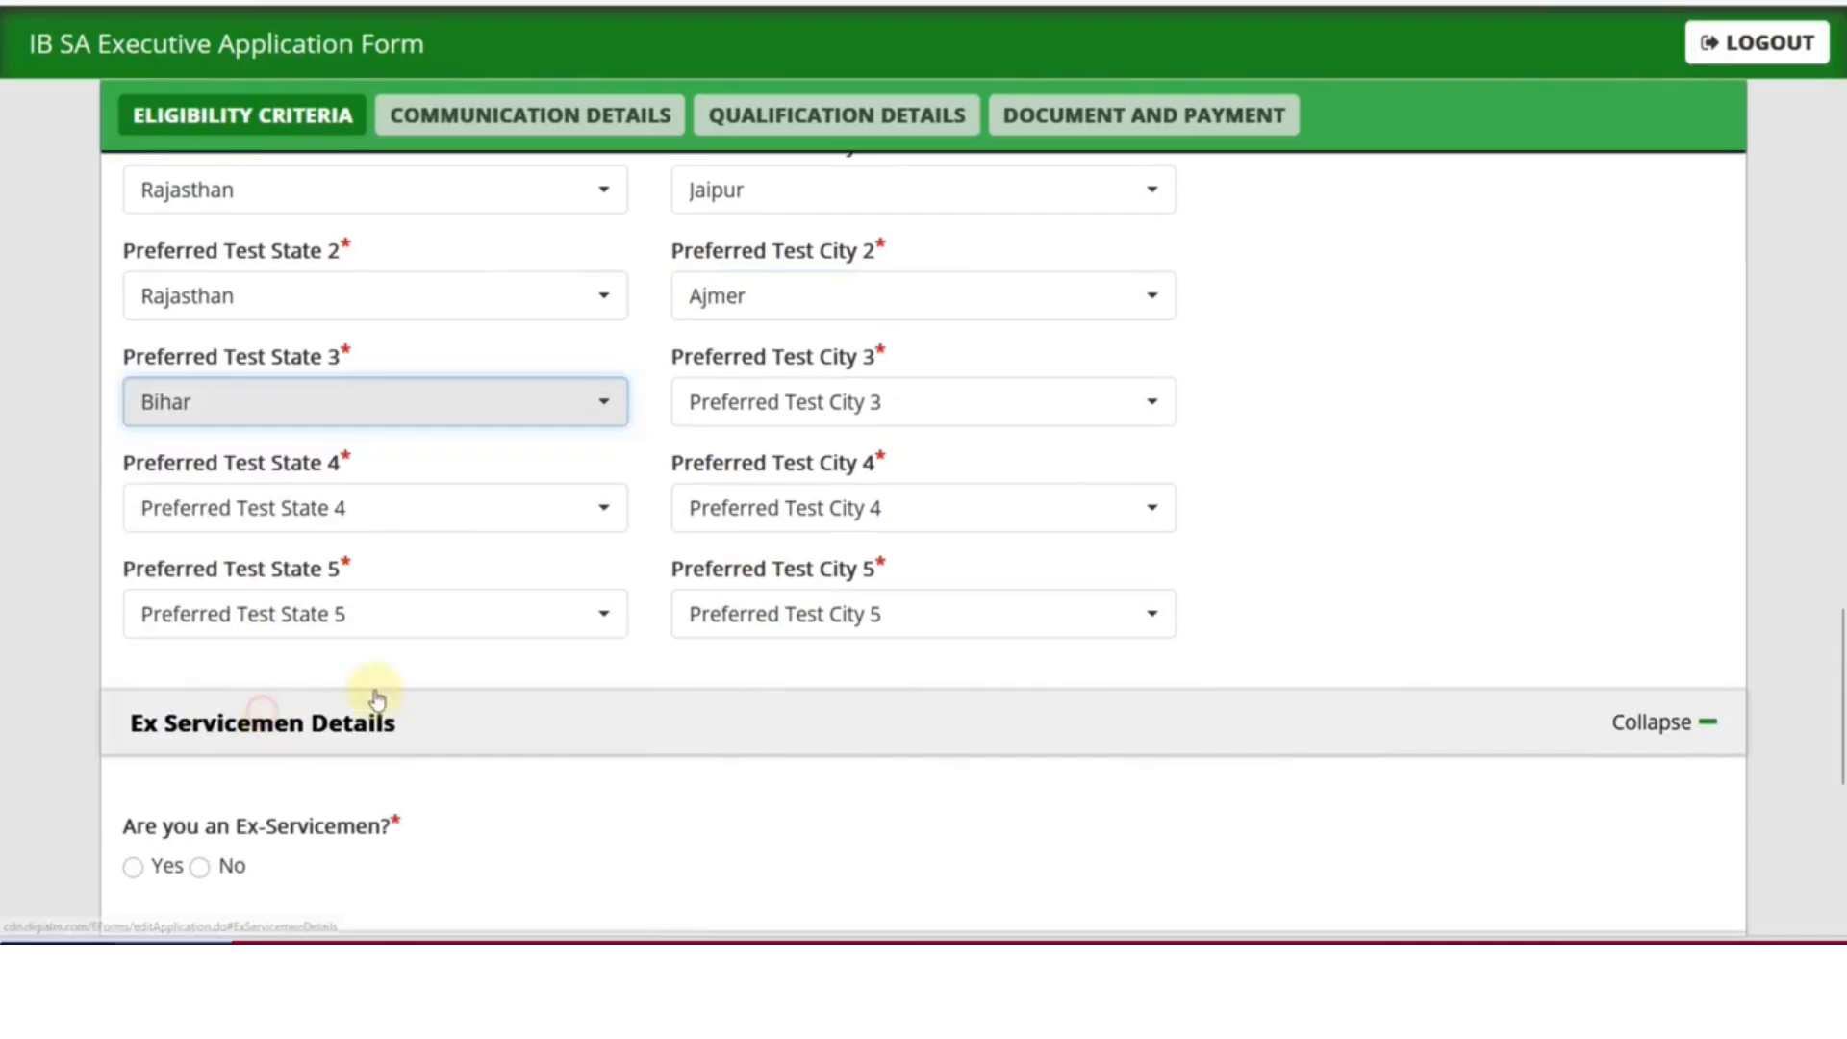
click(766, 416)
click(745, 709)
click(390, 521)
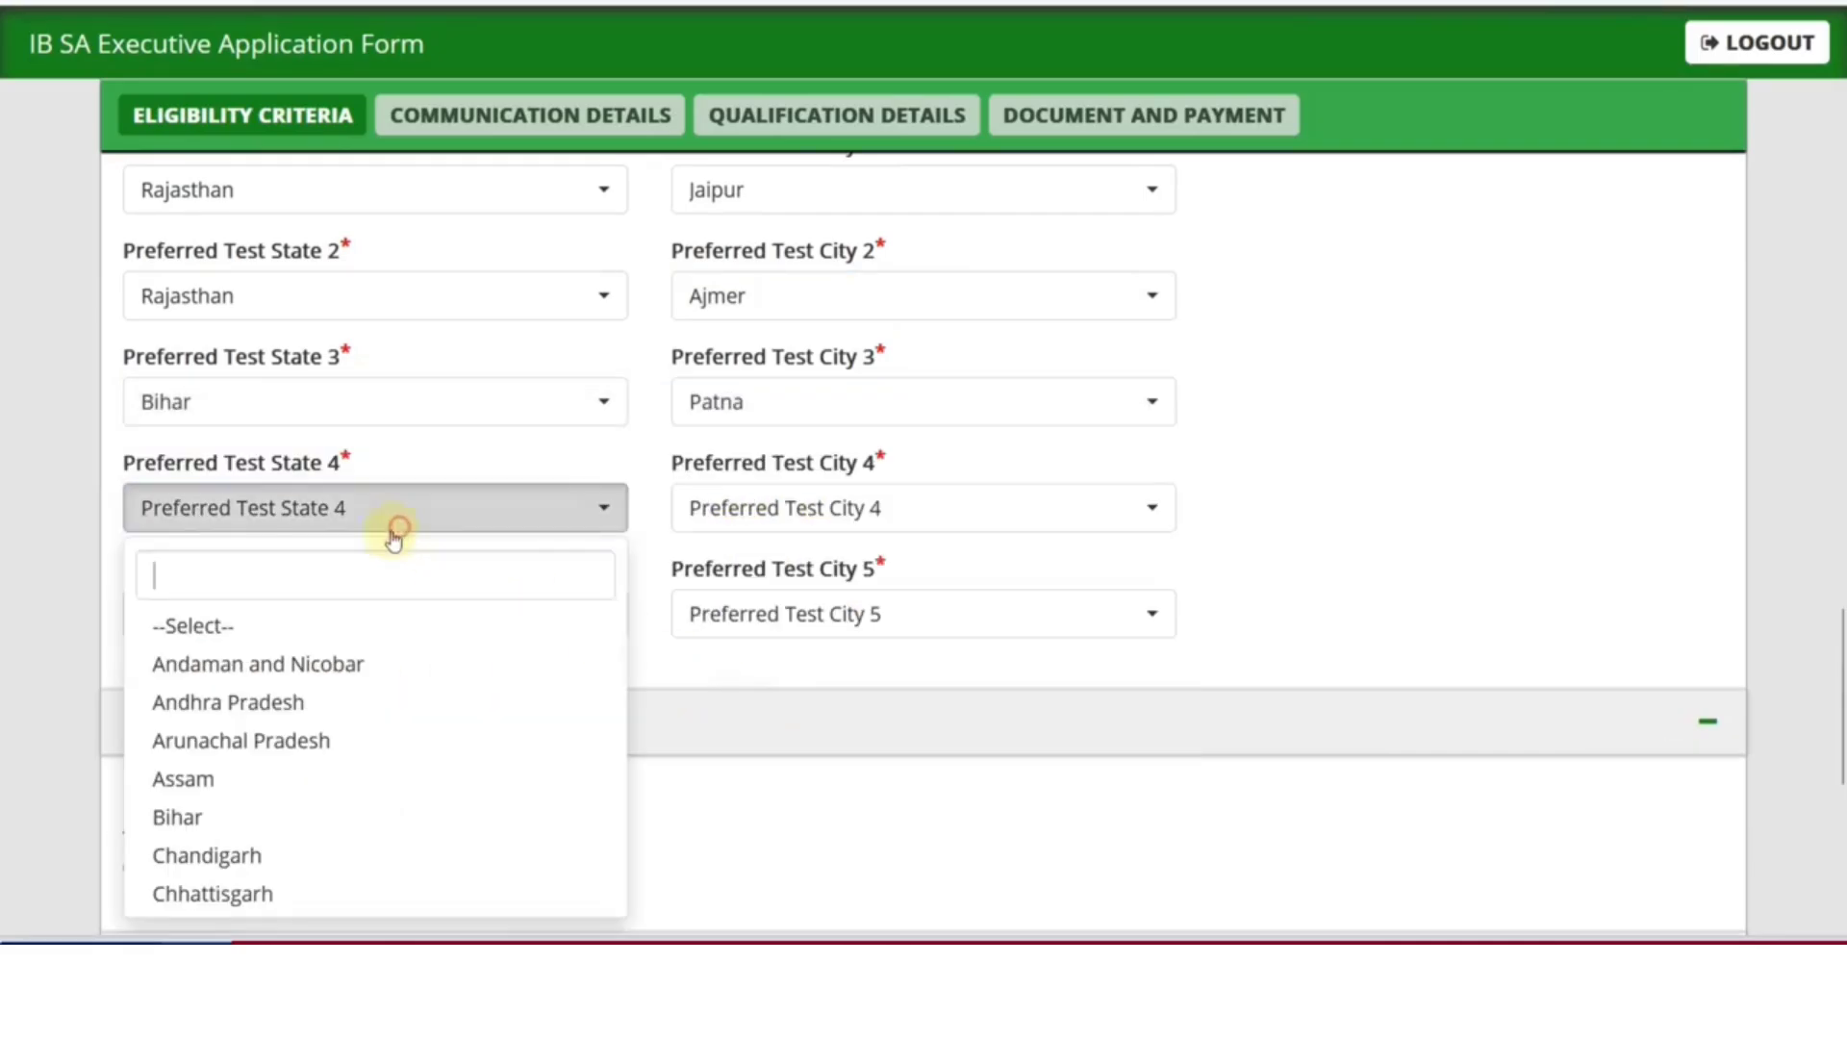
scroll(207, 836, down, 2)
click(187, 767)
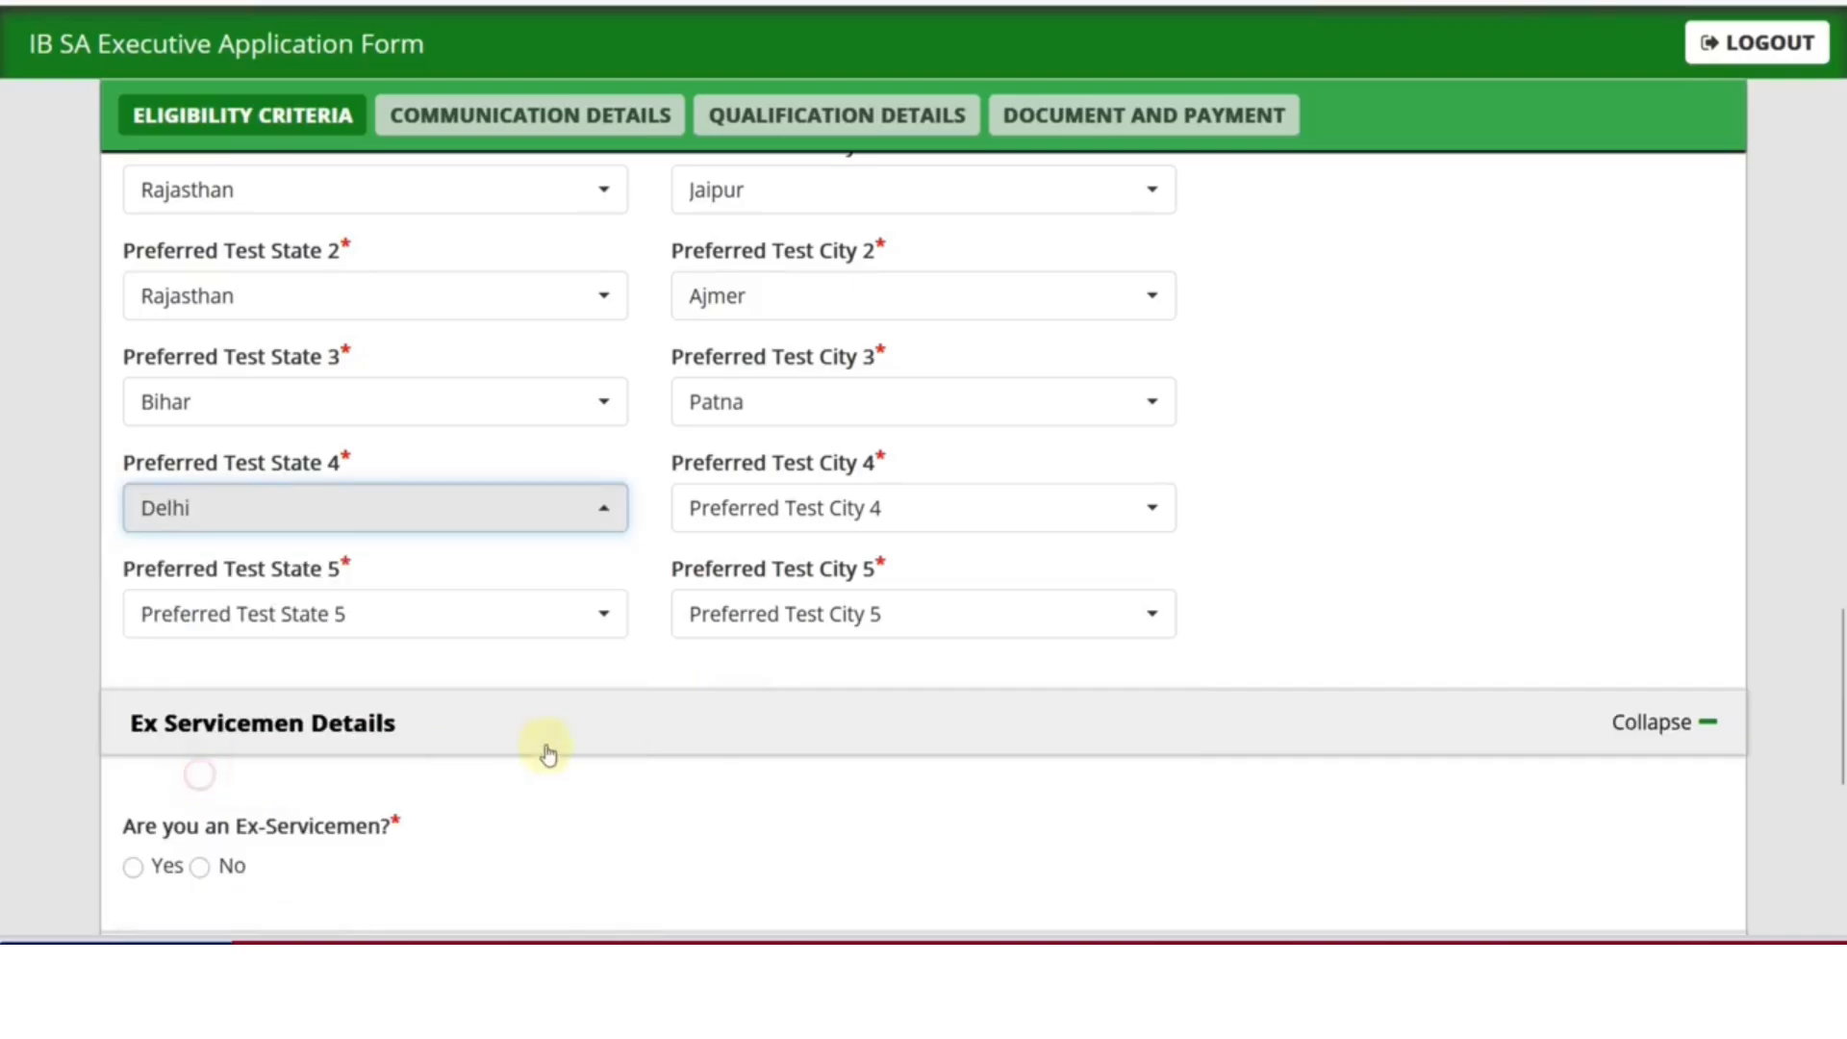
click(726, 524)
click(760, 662)
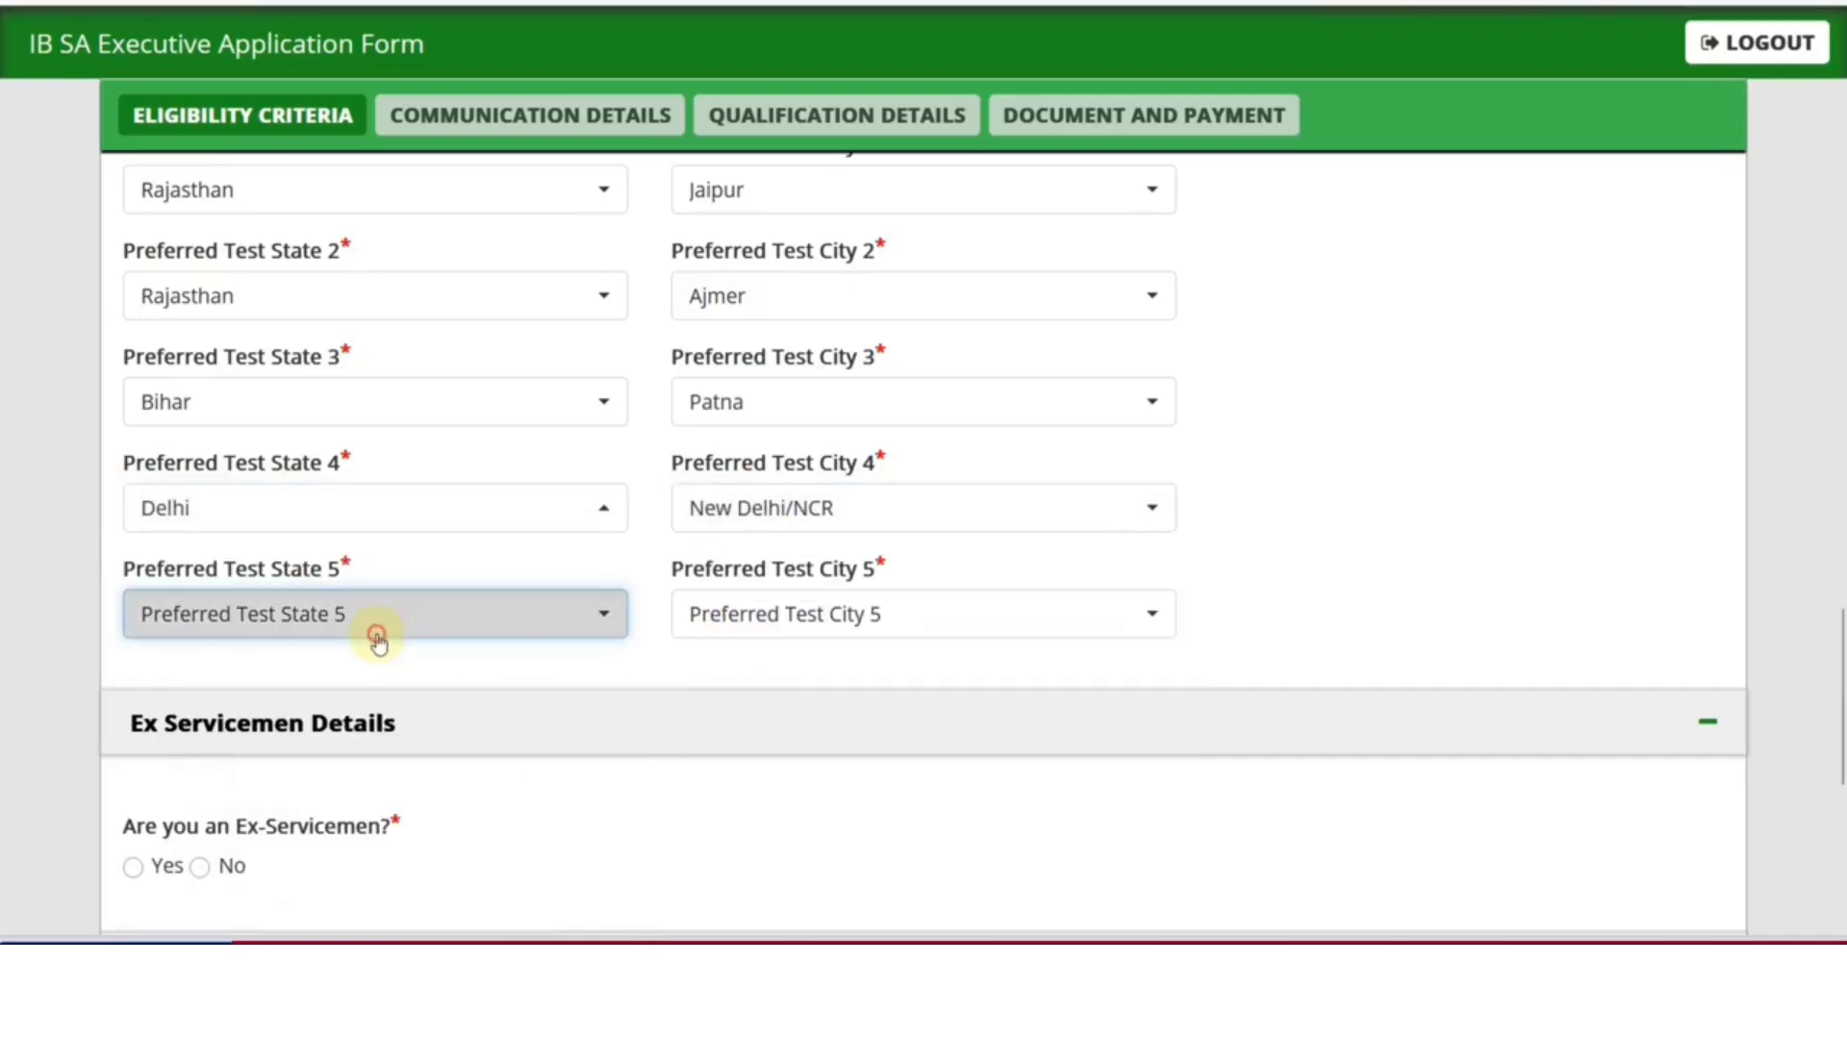
click(375, 625)
scroll(296, 502, down, 5)
click(198, 293)
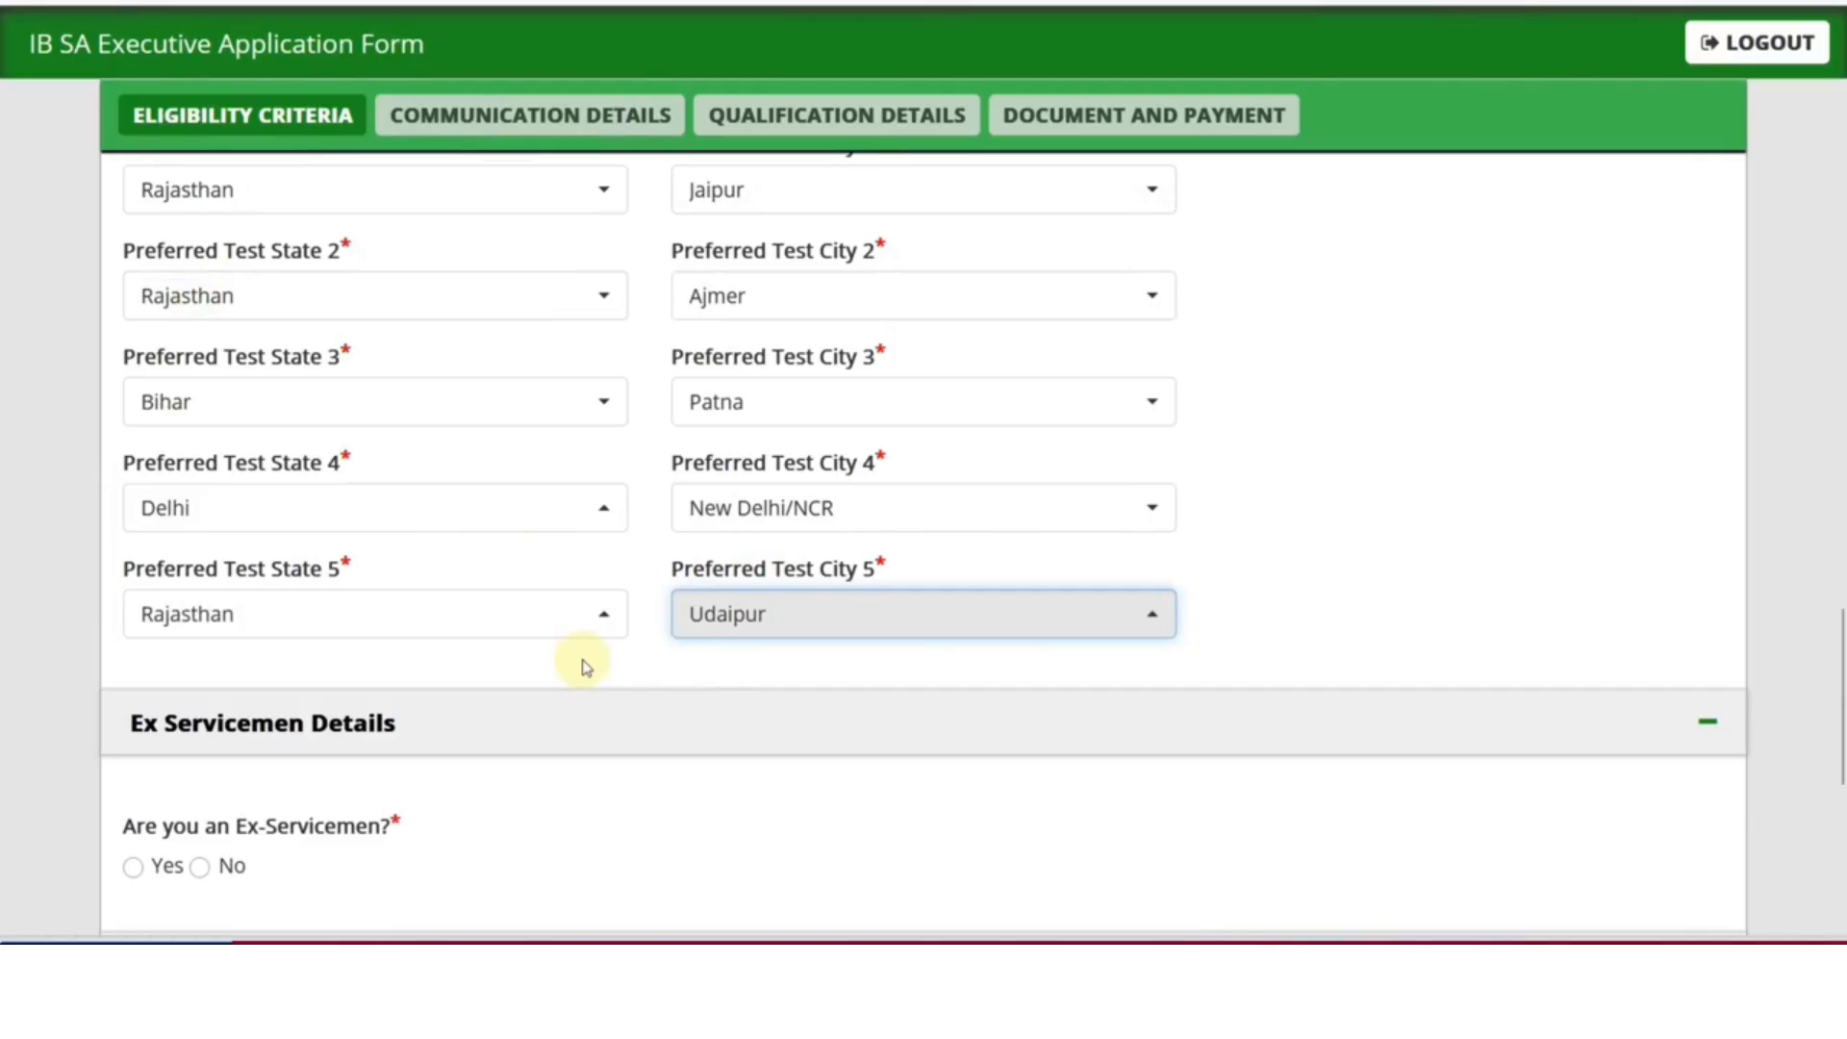
scroll(582, 667, down, 5)
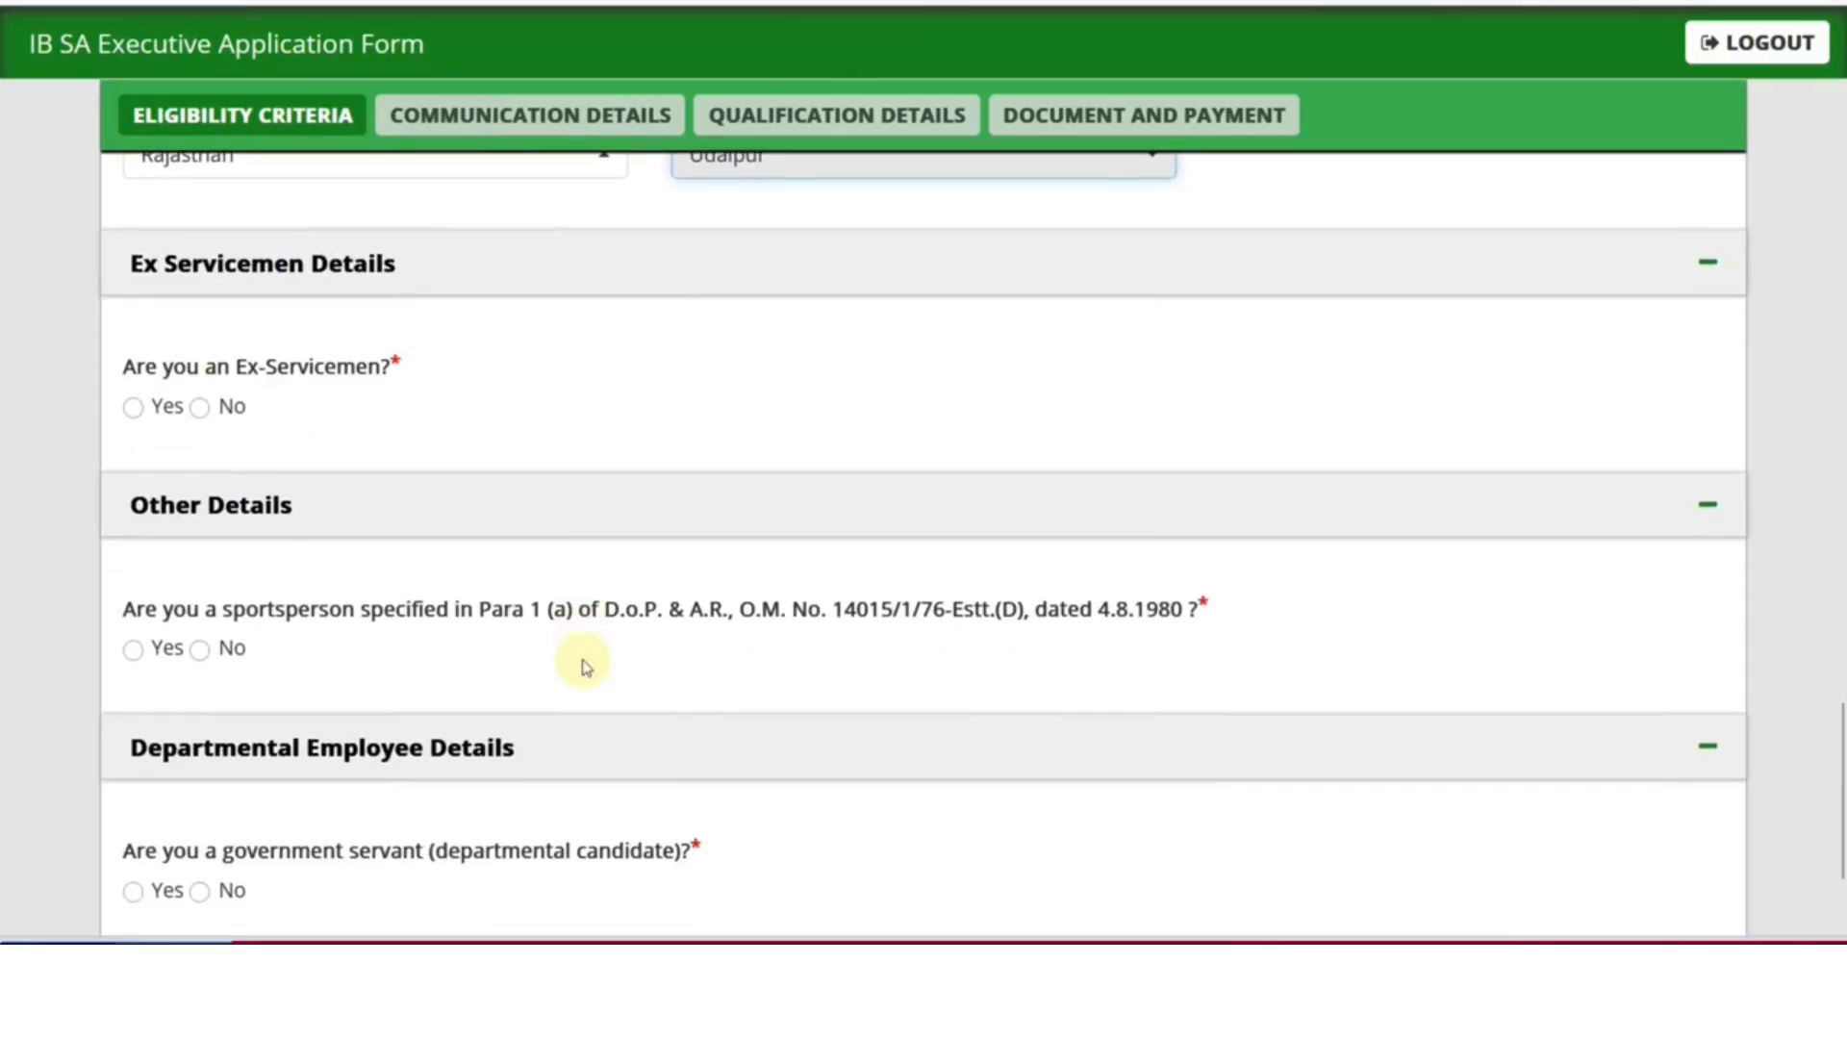
Switch the ex-servicemen, sportsperson and departmental-candidate answers from Yes to No
click(134, 408)
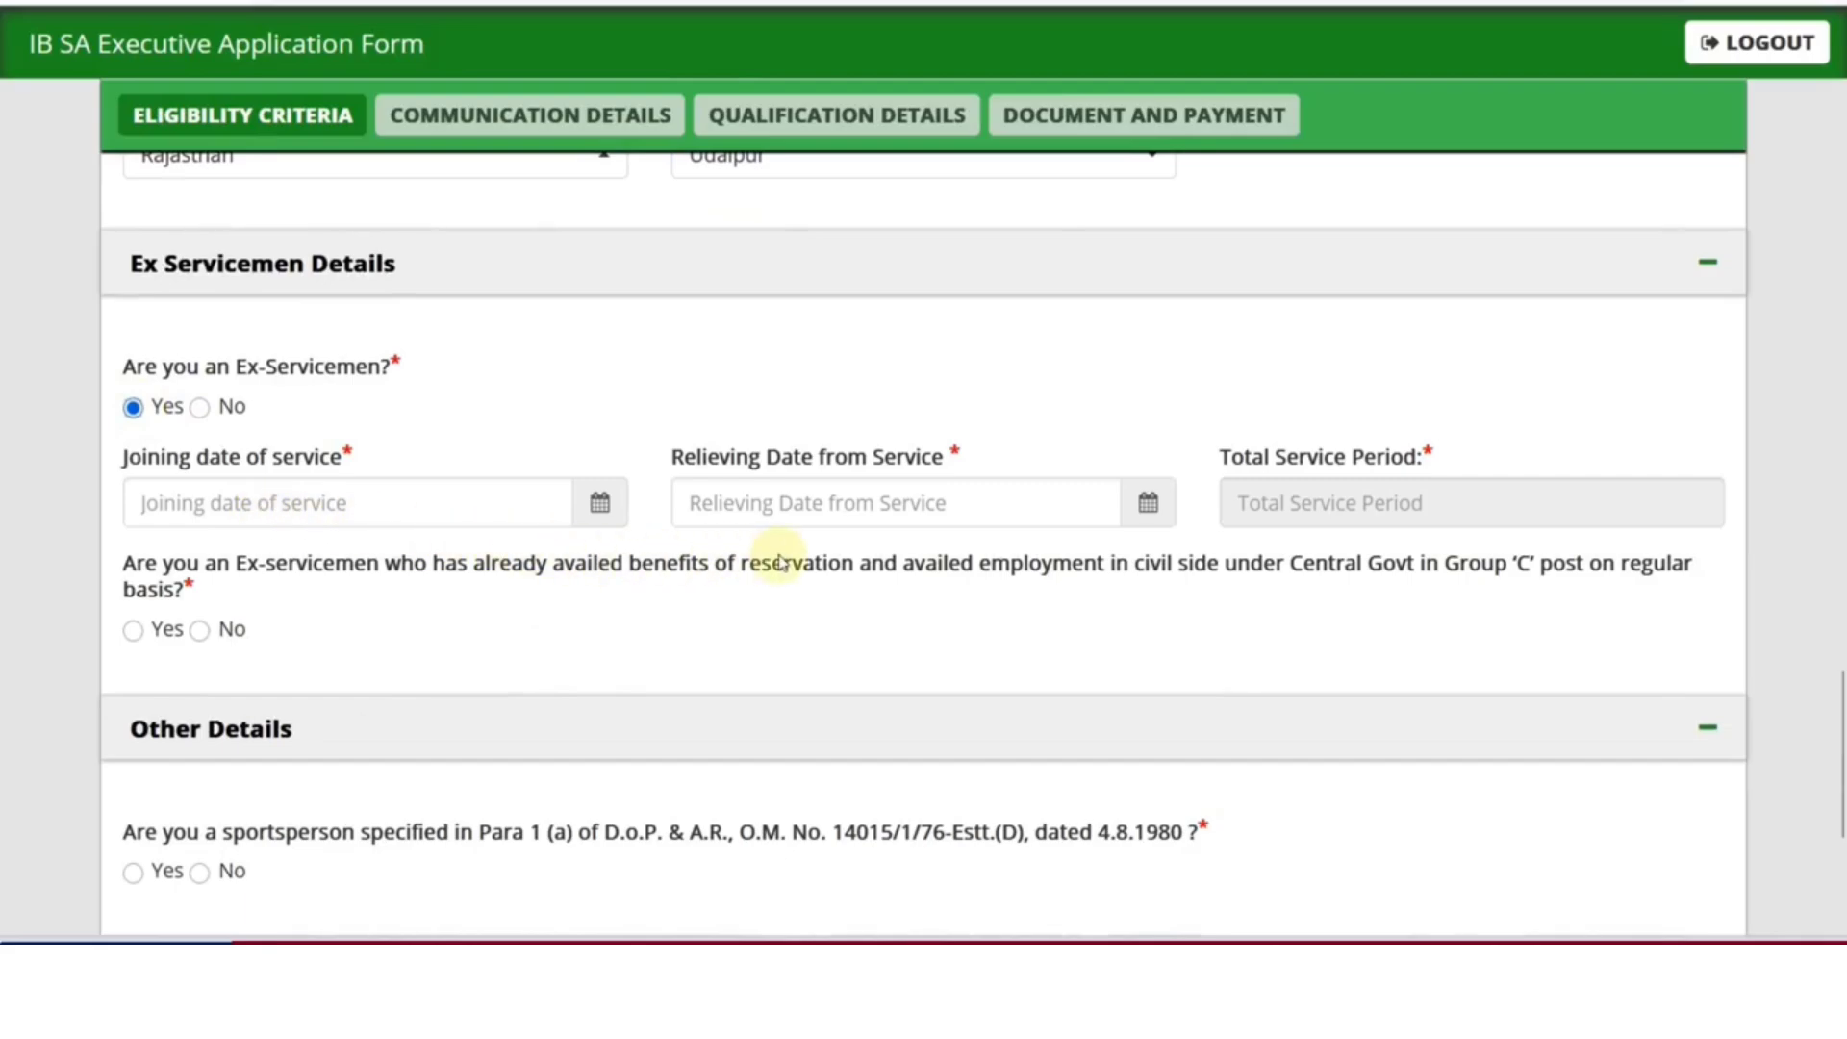
click(201, 408)
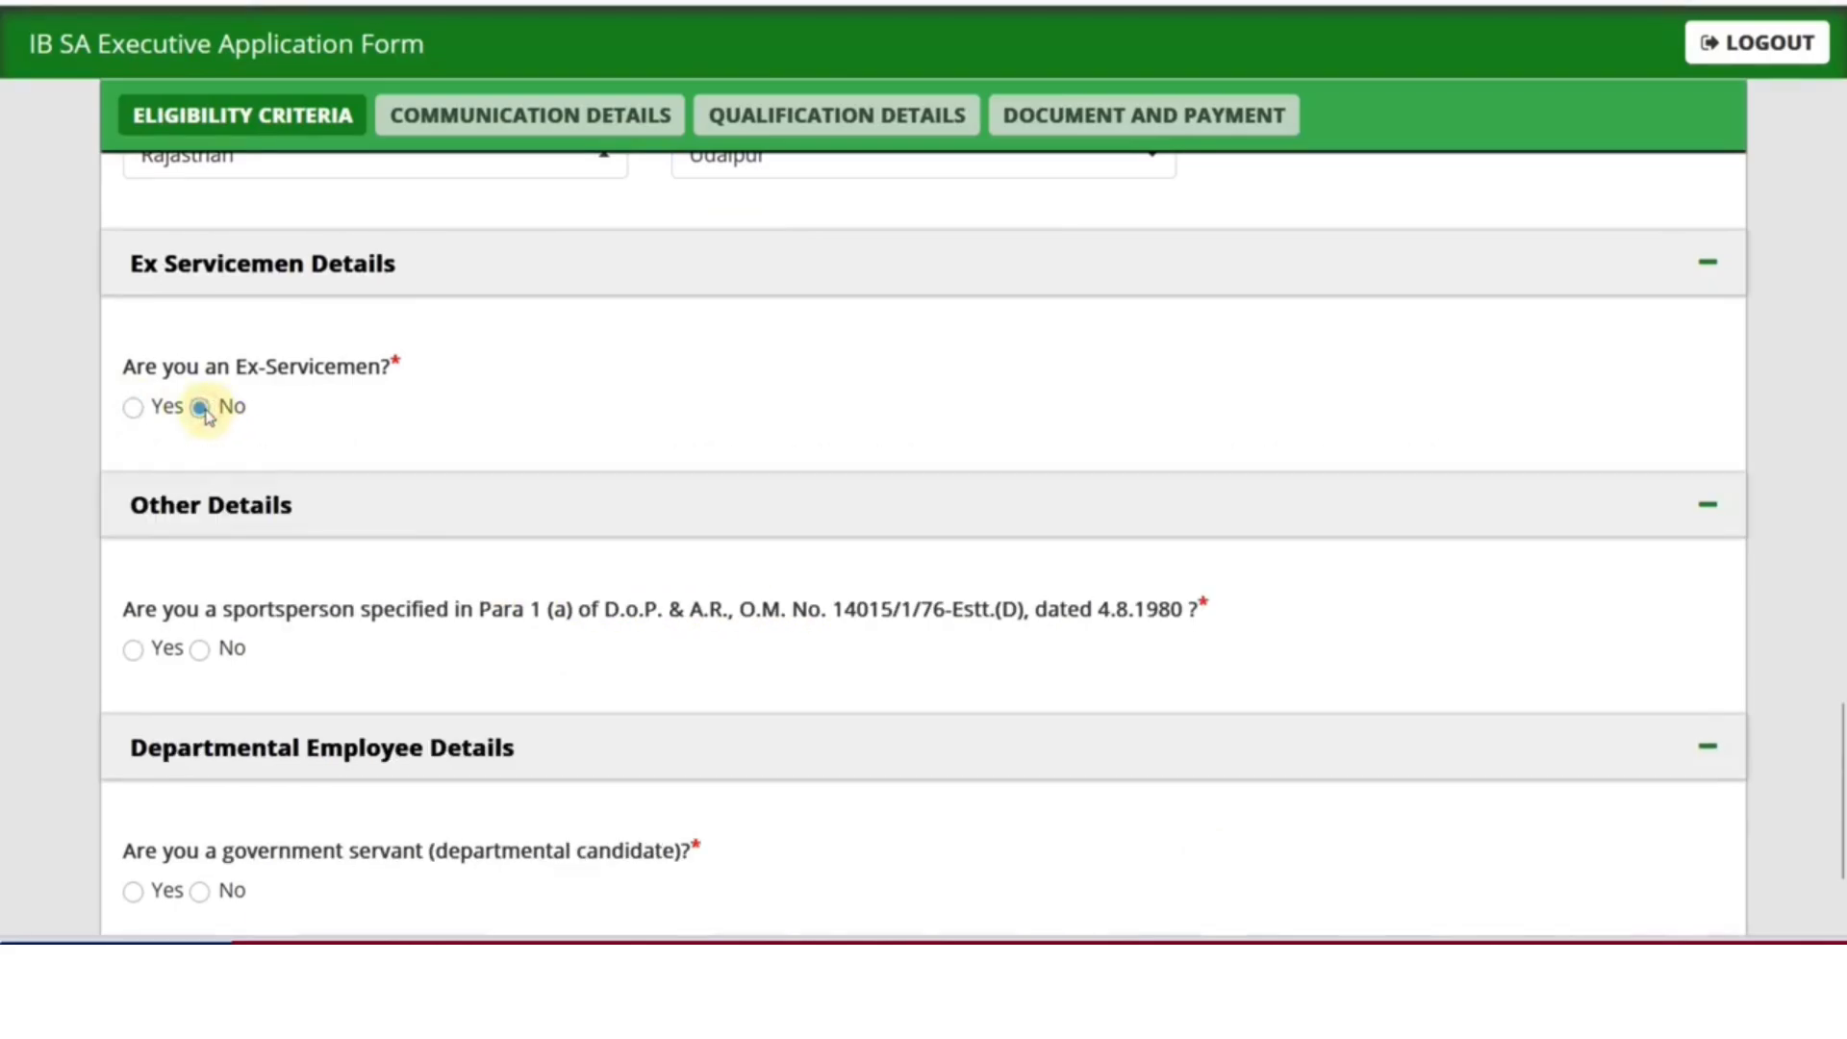
scroll(392, 552, down, 3)
click(135, 429)
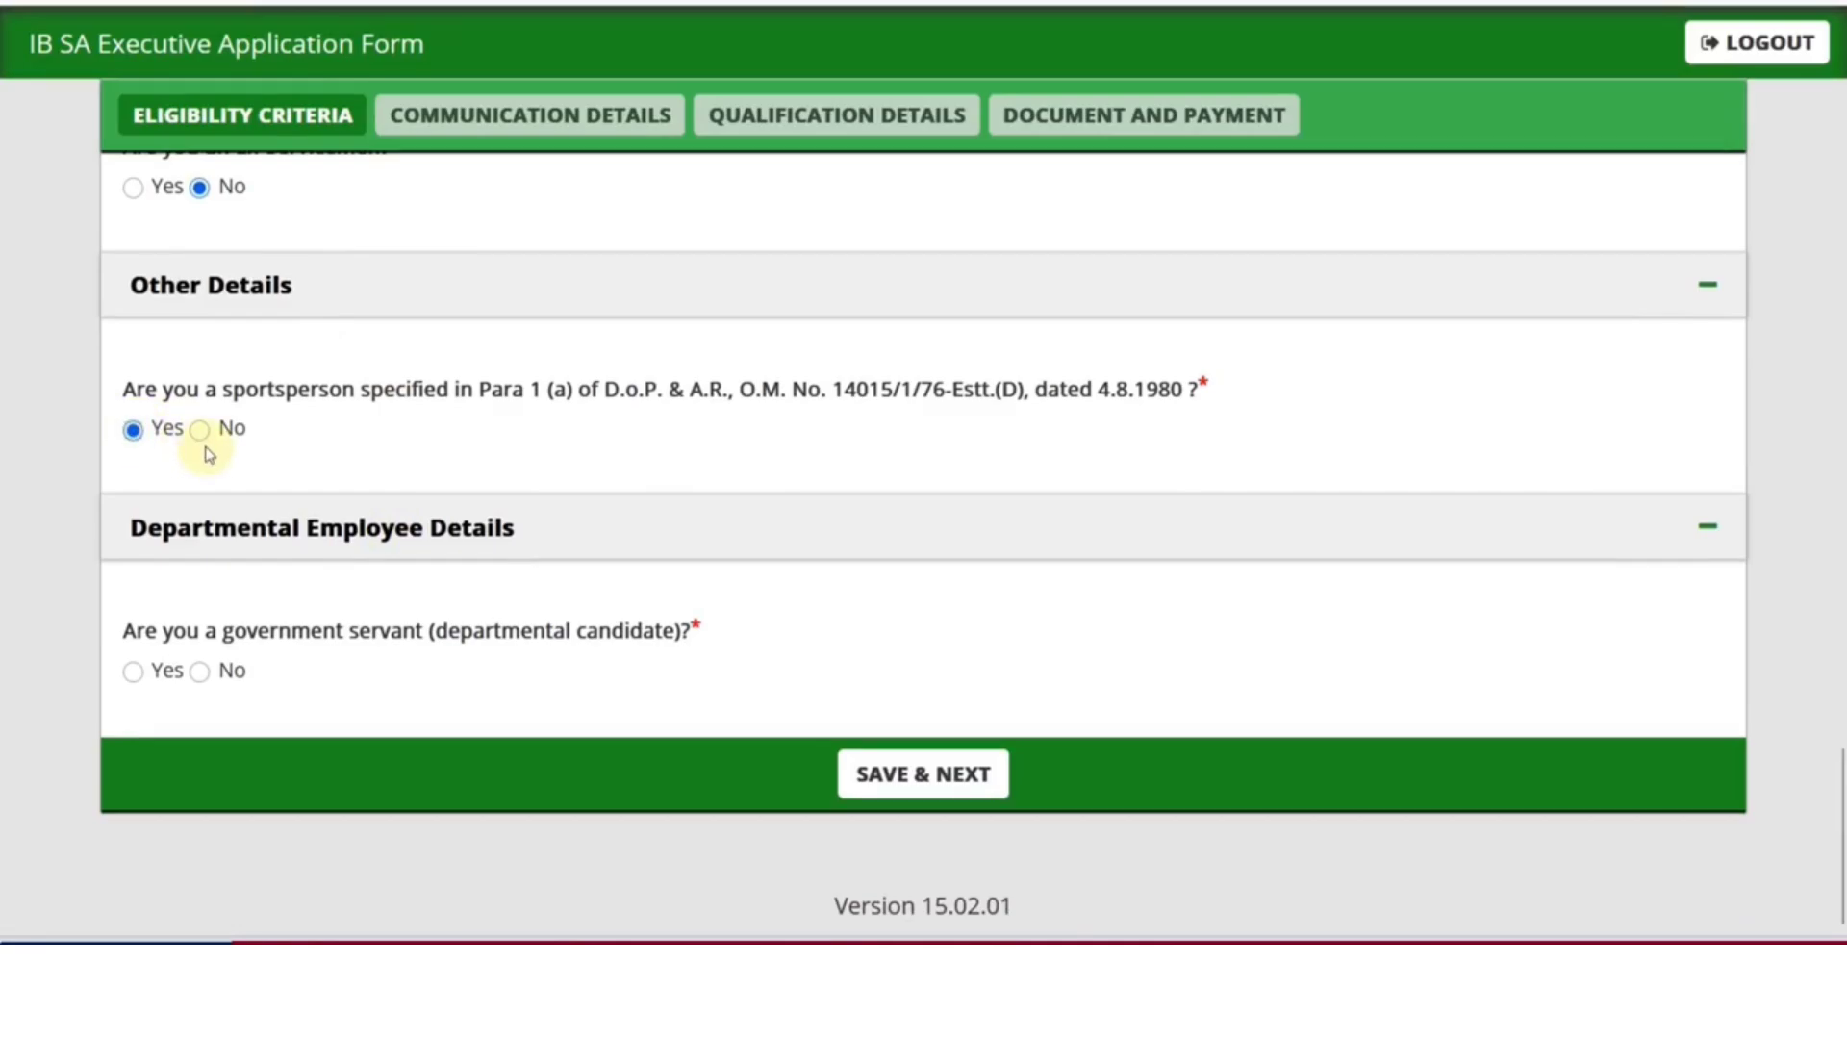
click(201, 440)
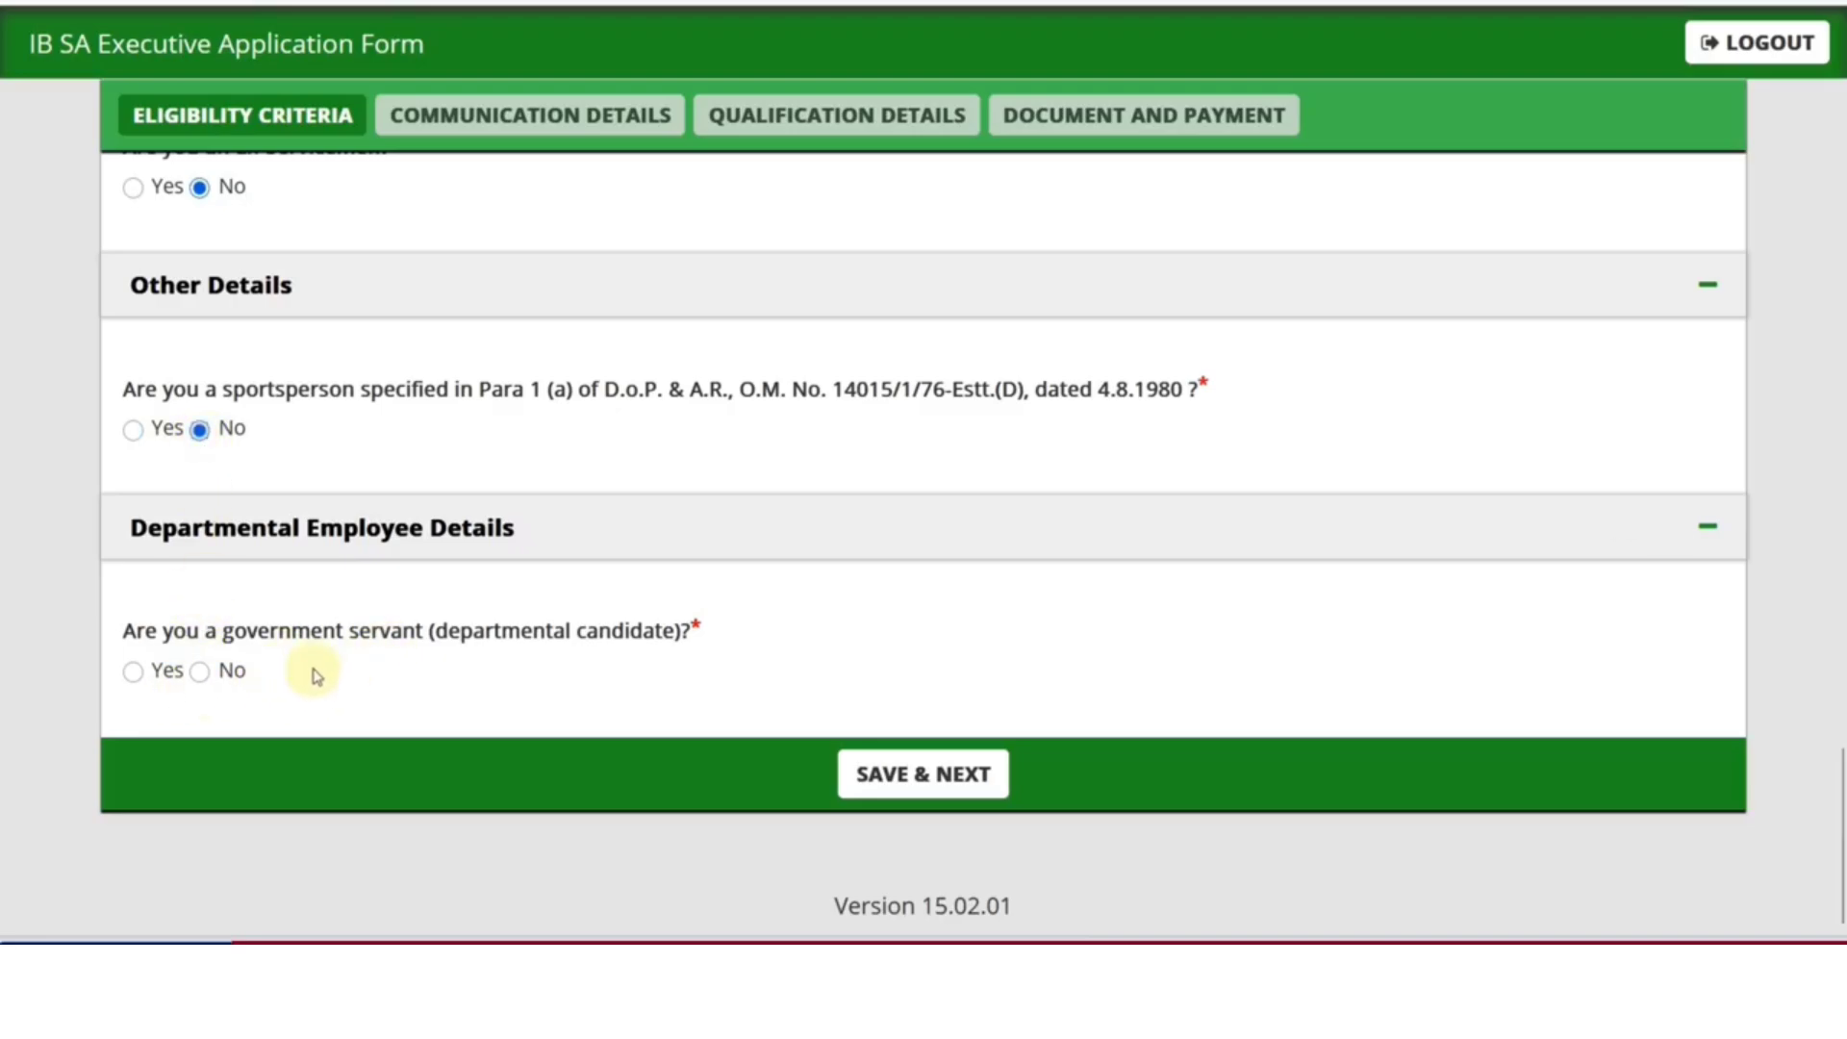
click(135, 673)
scroll(379, 680, down, 2)
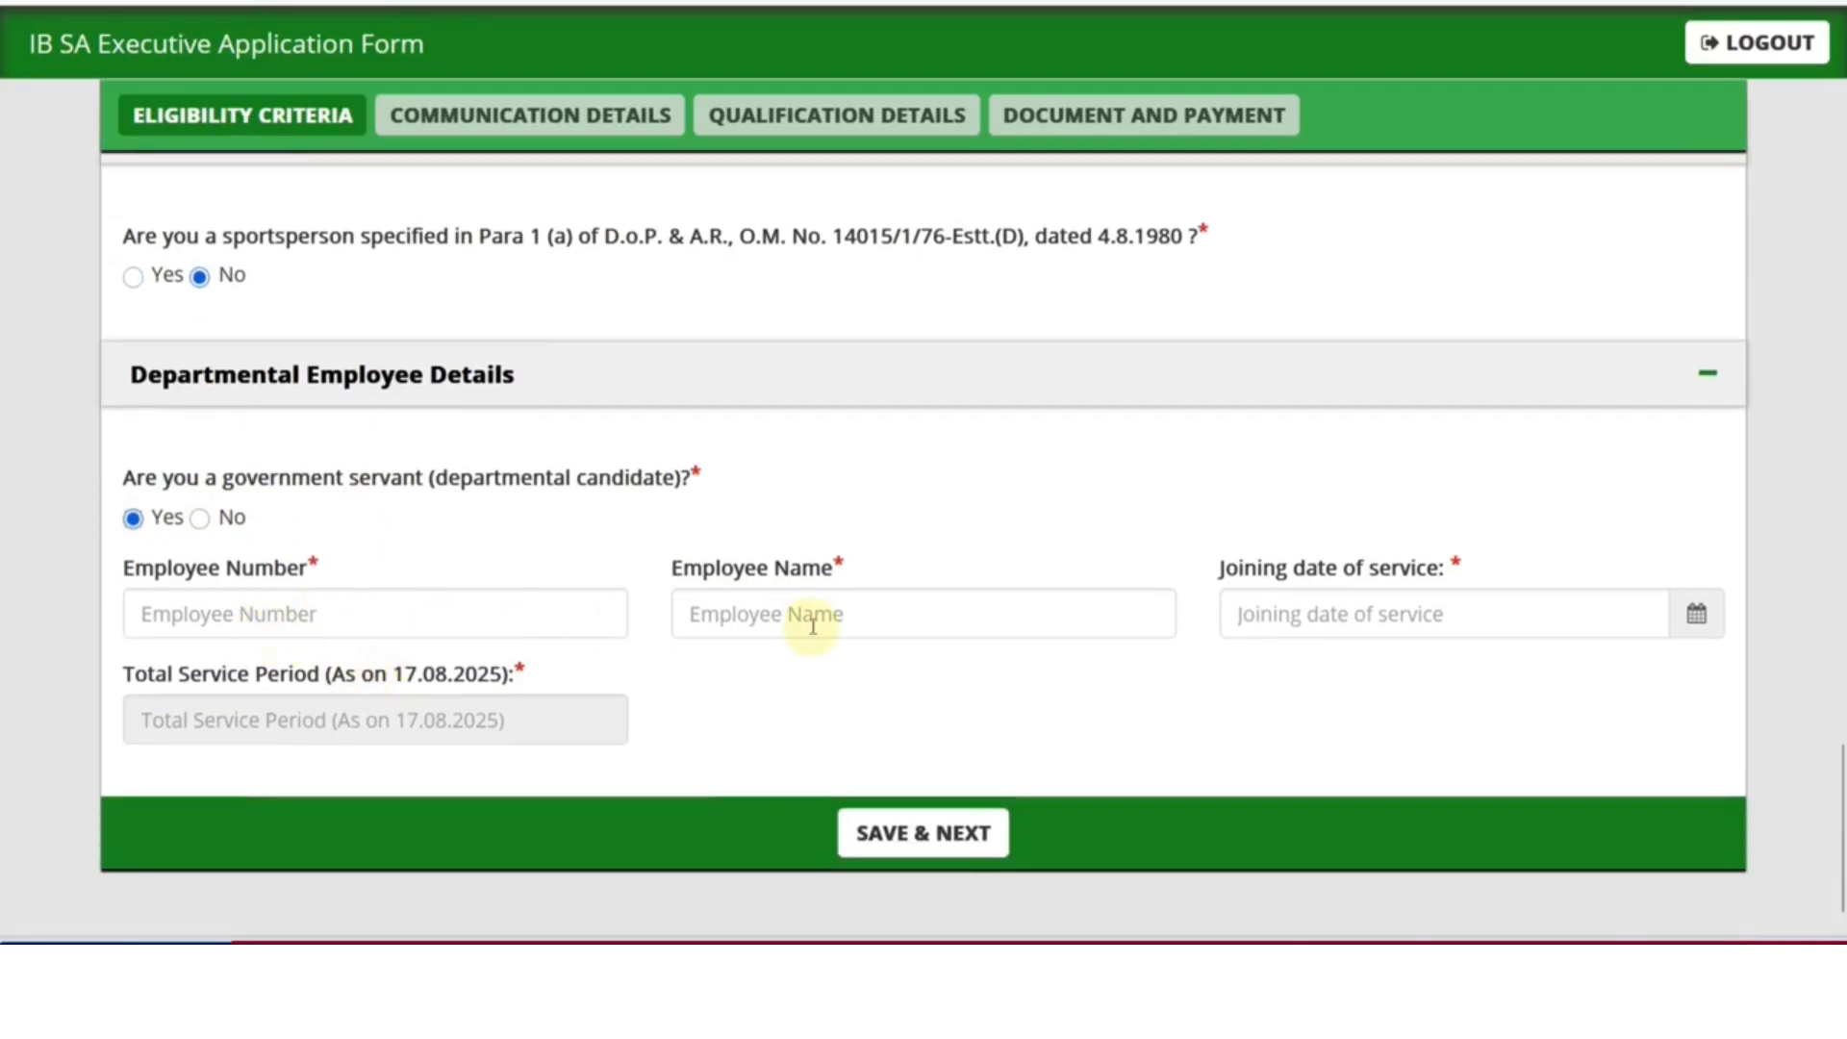
click(201, 519)
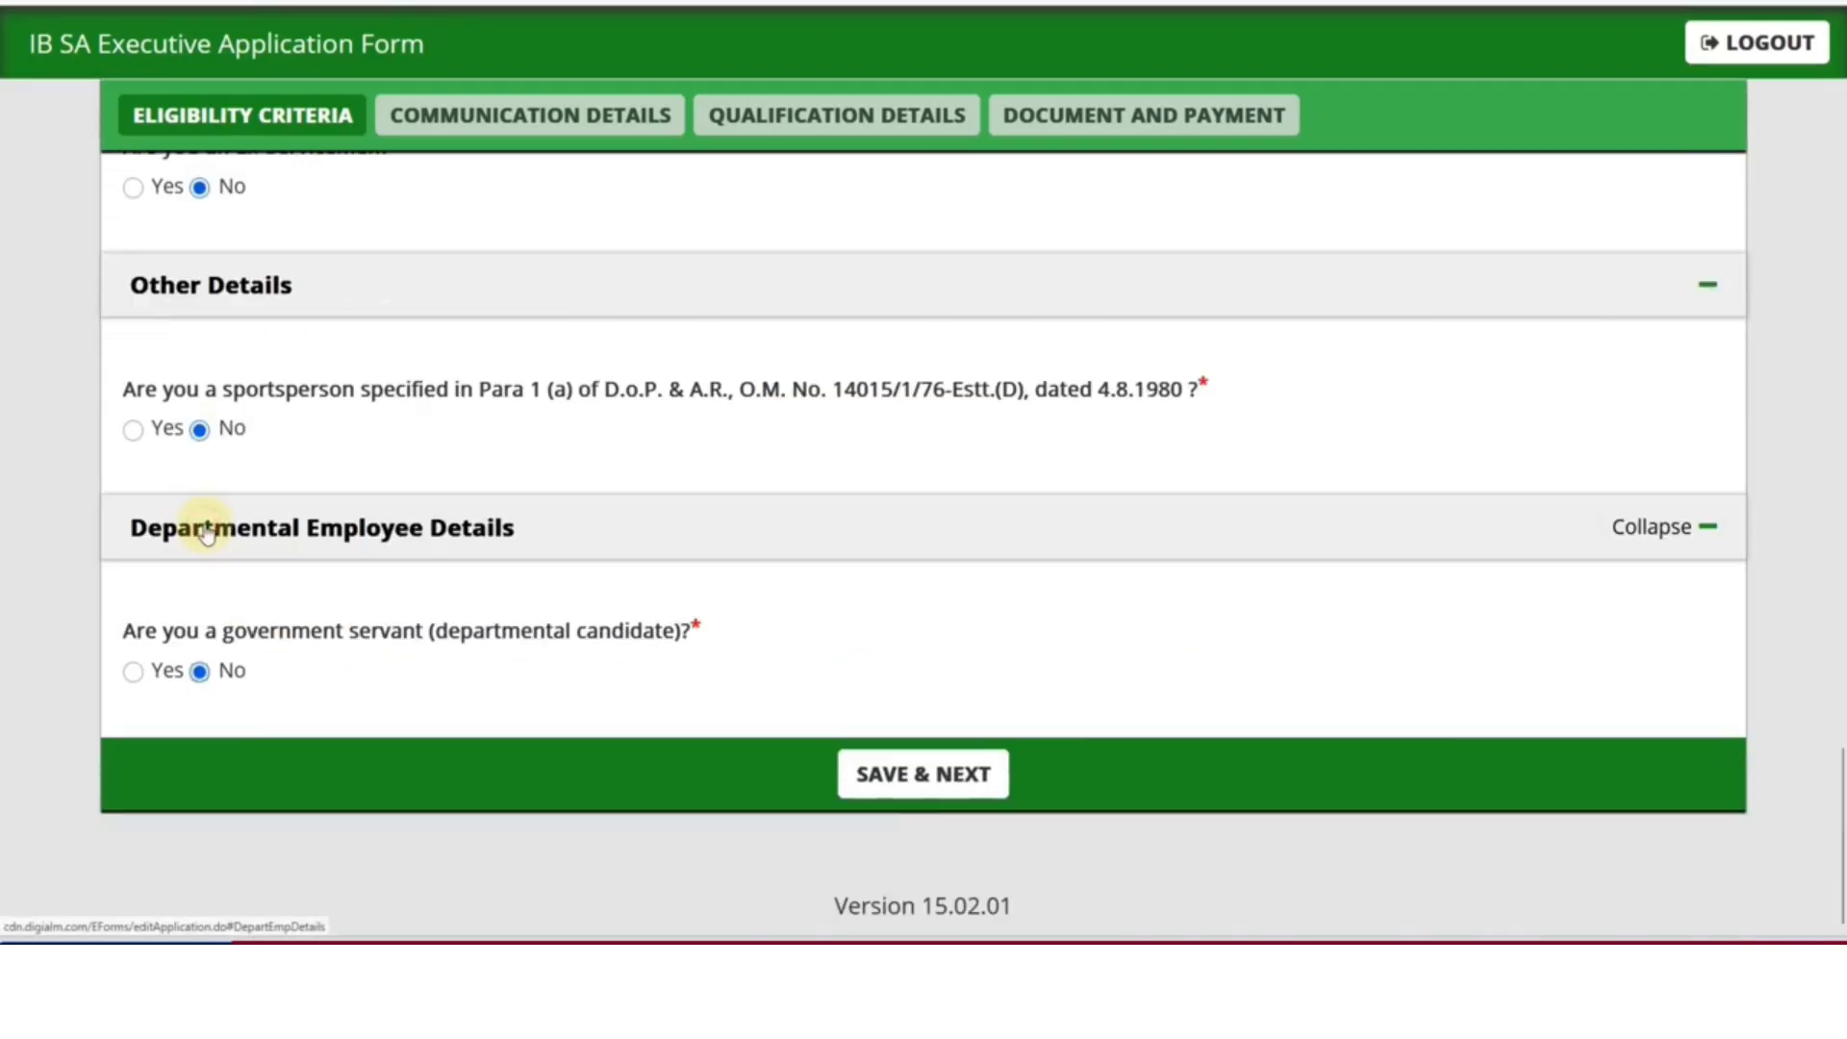
Save the eligibility answers, then fill in the first address line and choose India as country
click(947, 769)
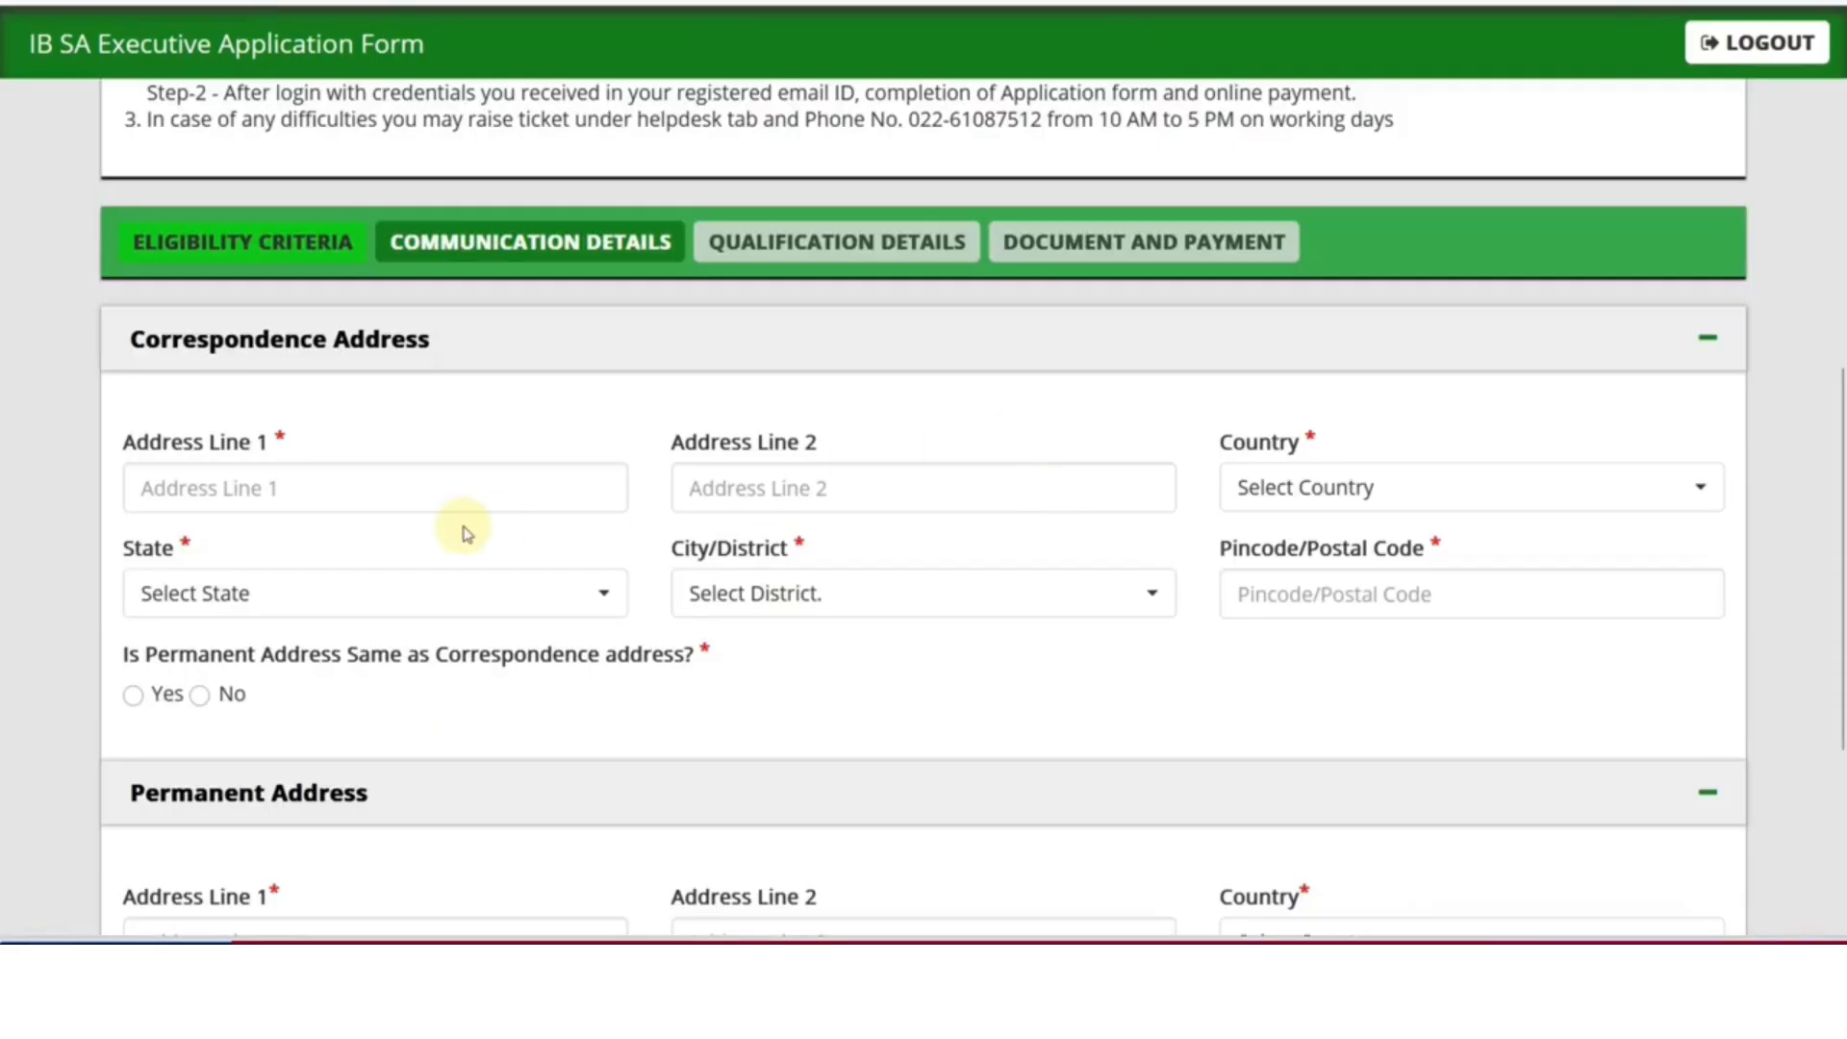
click(384, 493)
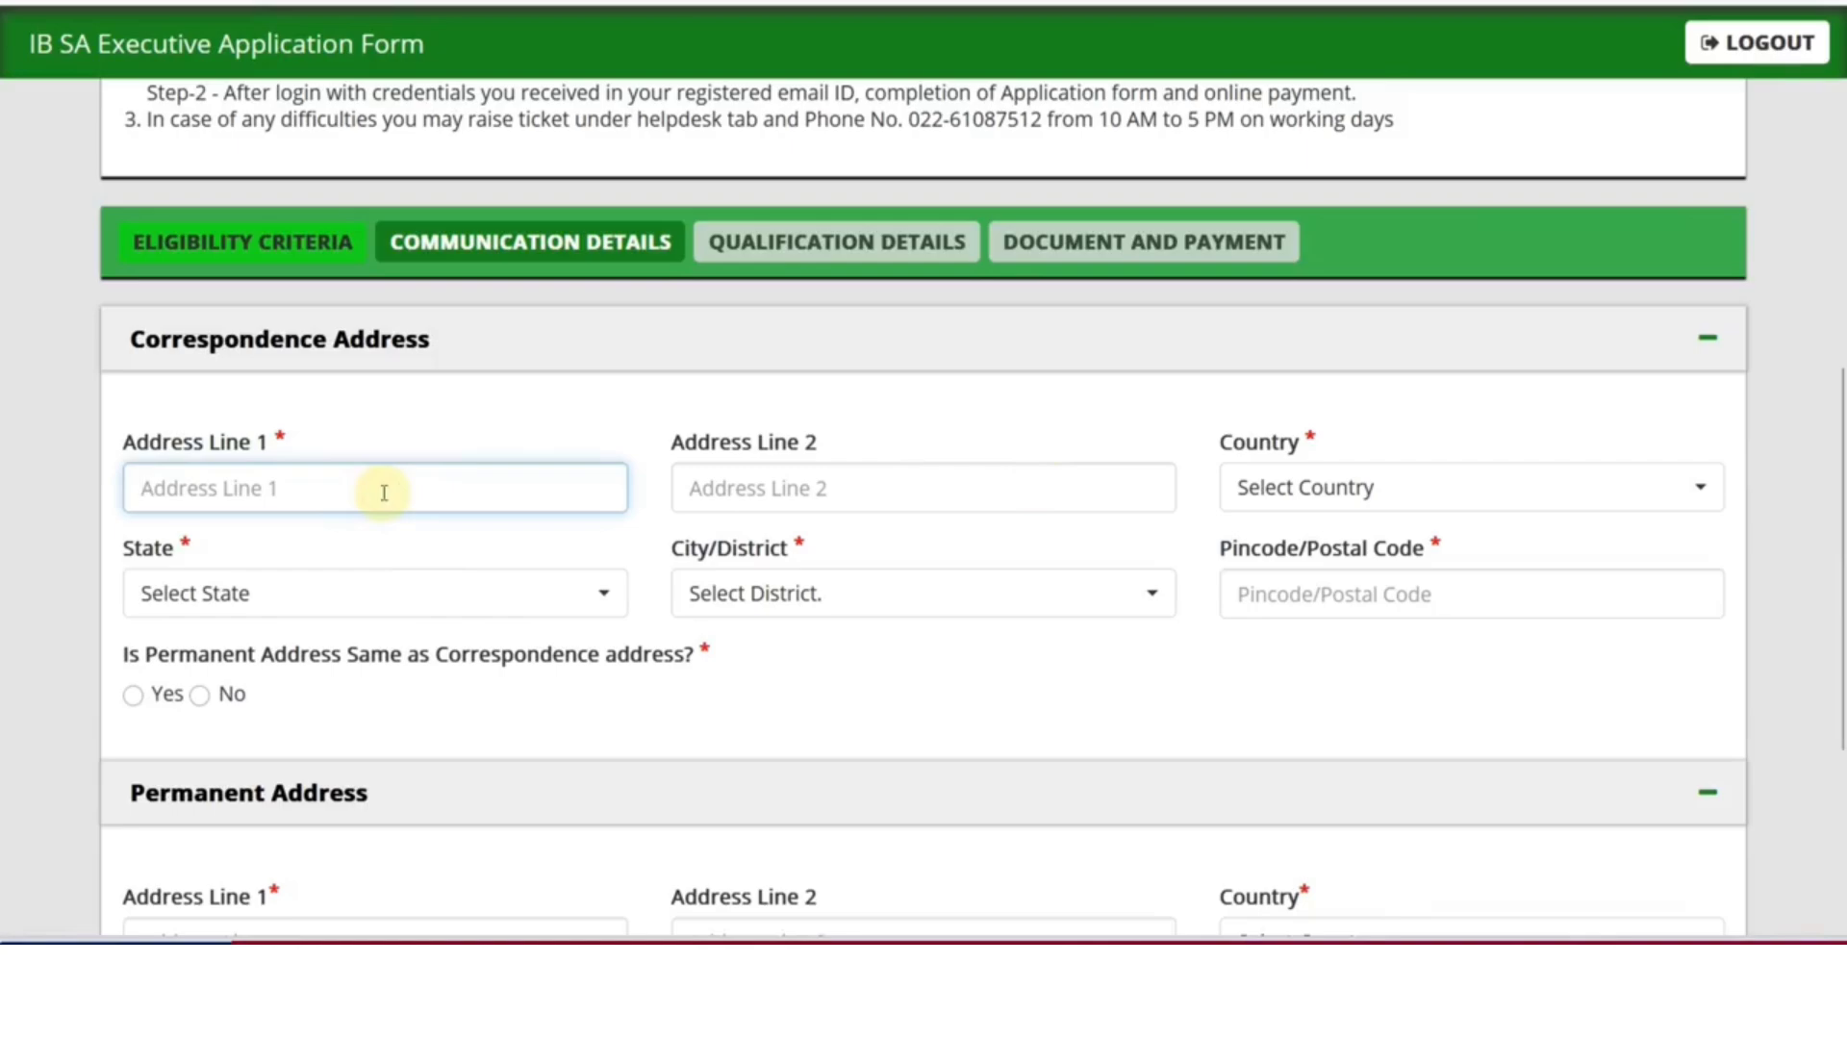
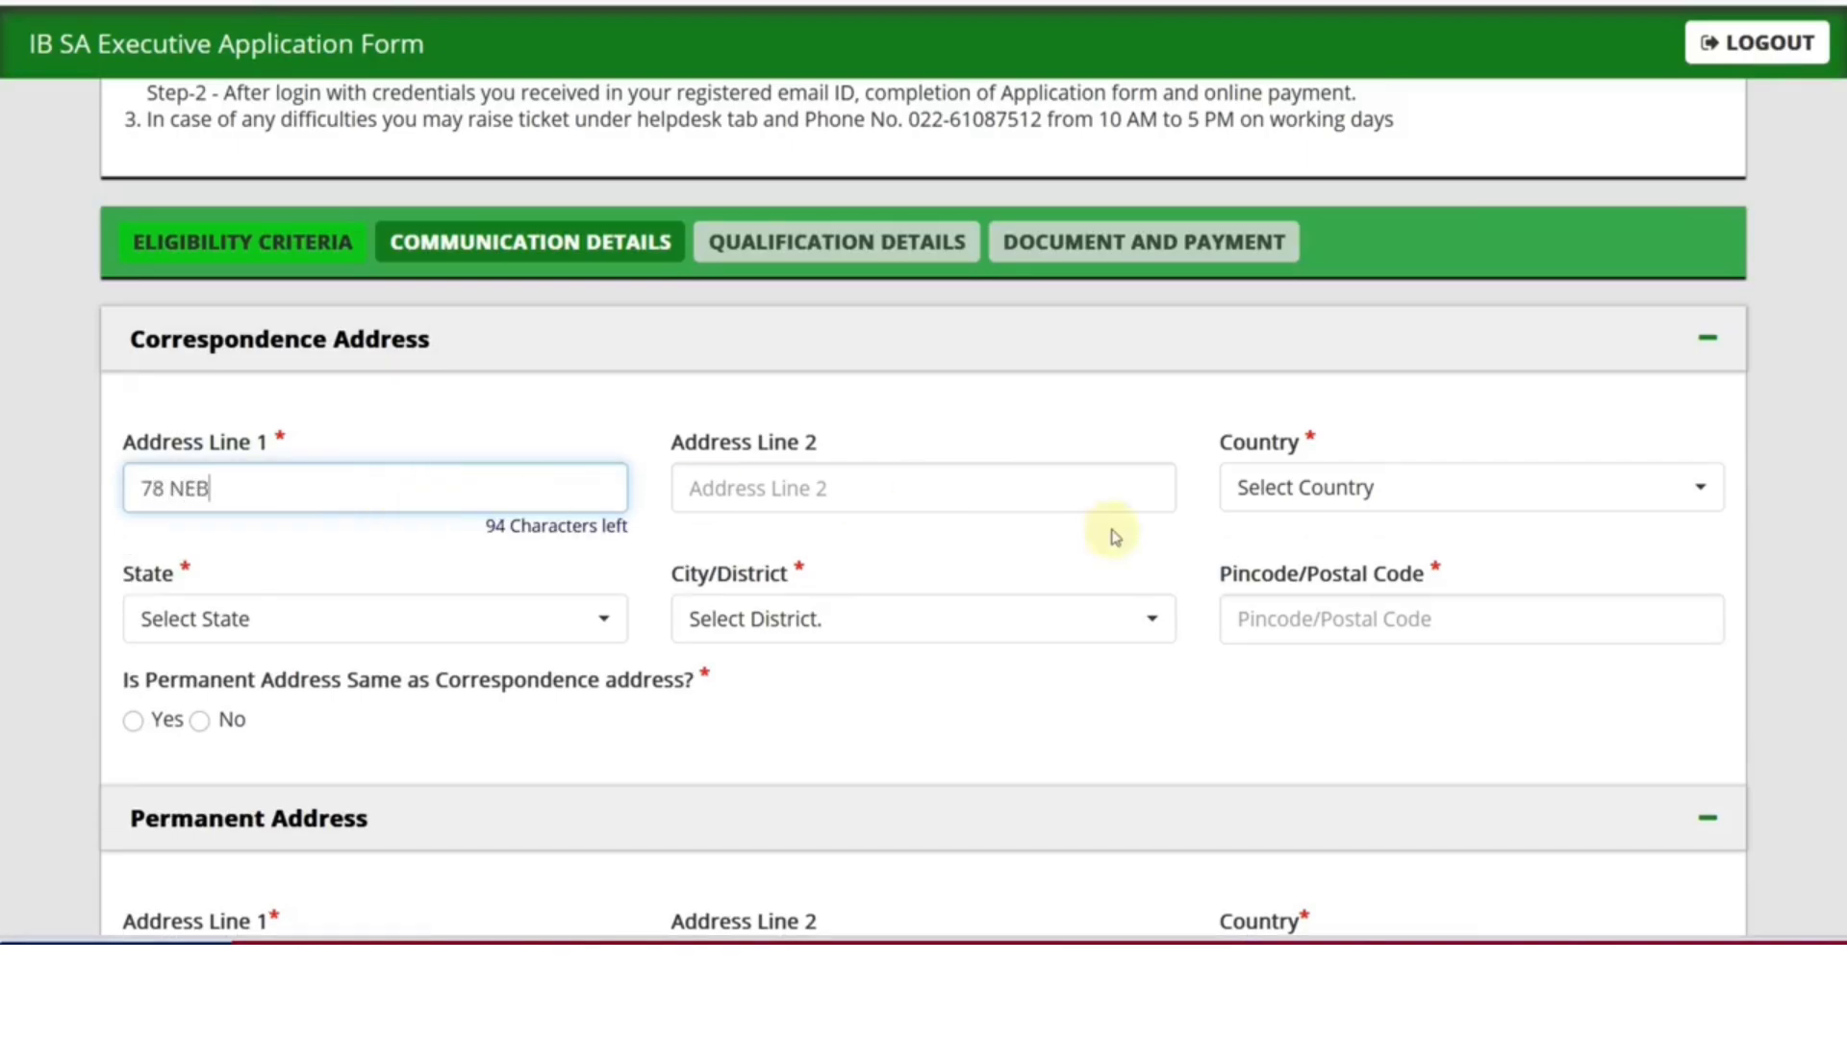
click(1298, 501)
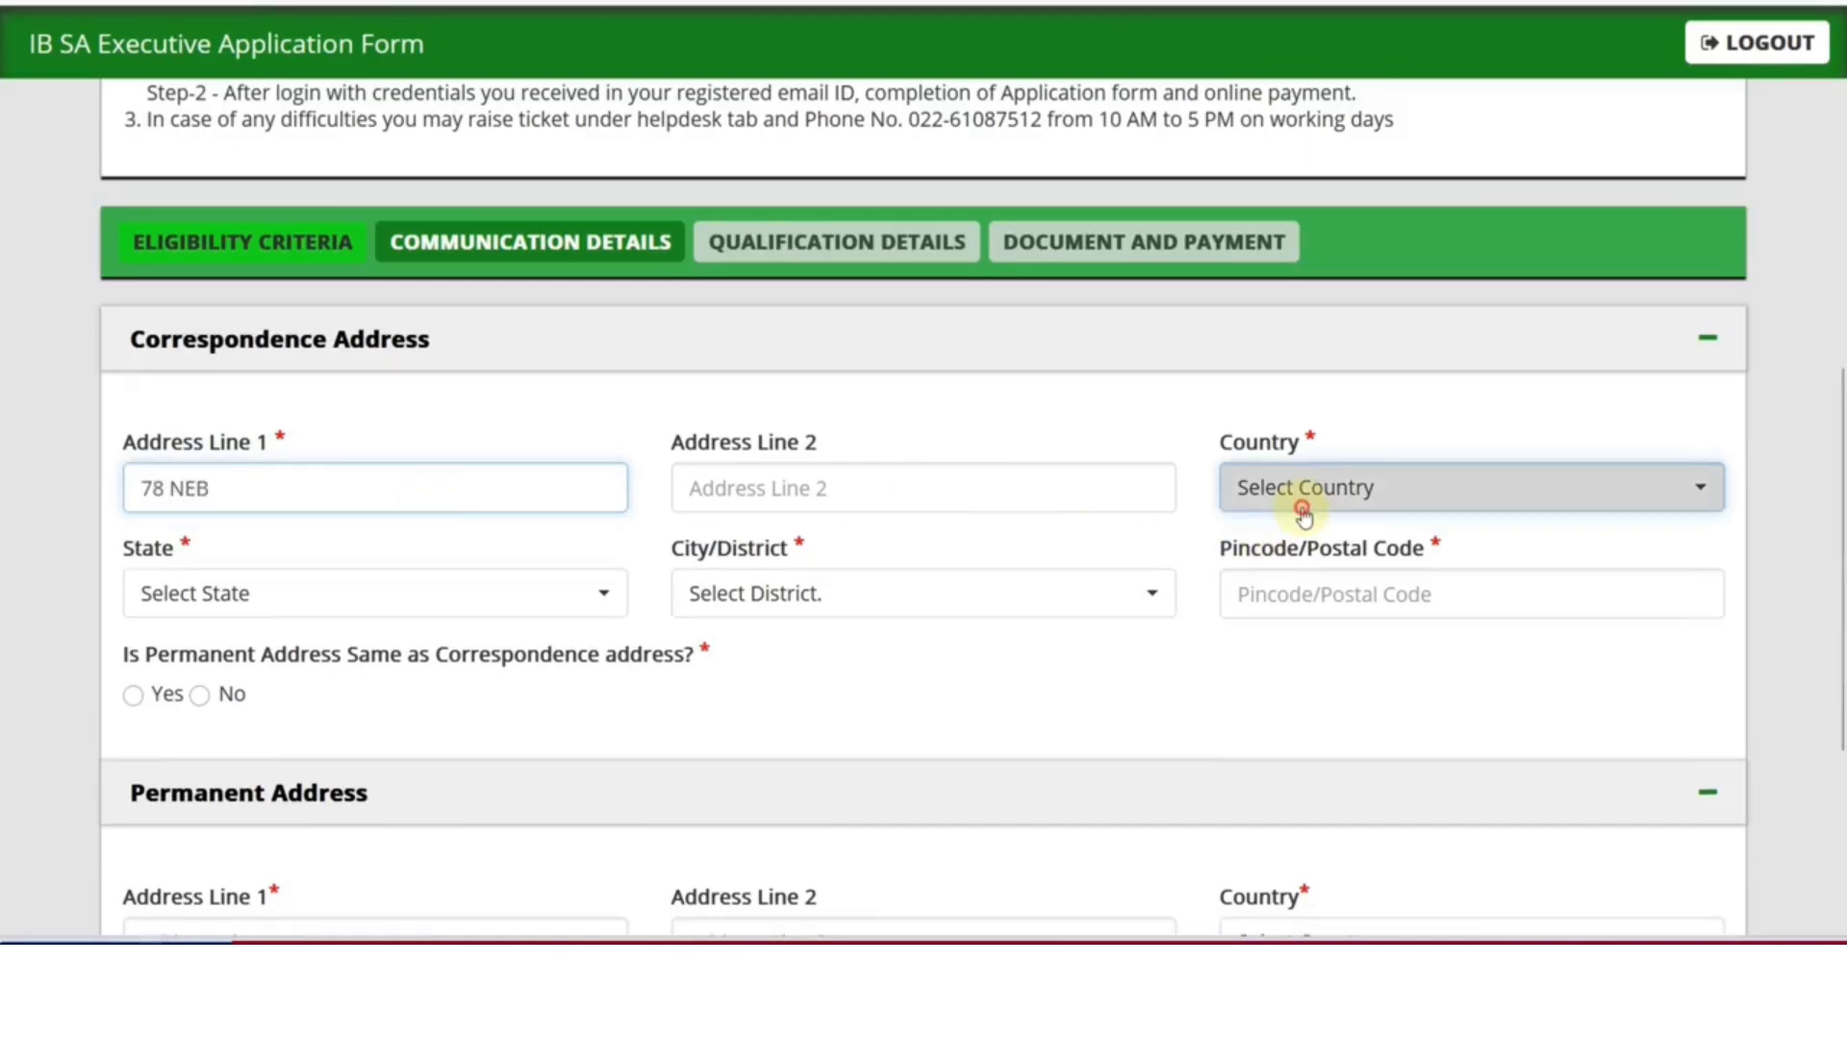
click(1277, 634)
Set the address state to Rajasthan and district to Alwar, and enter the pincode
click(362, 595)
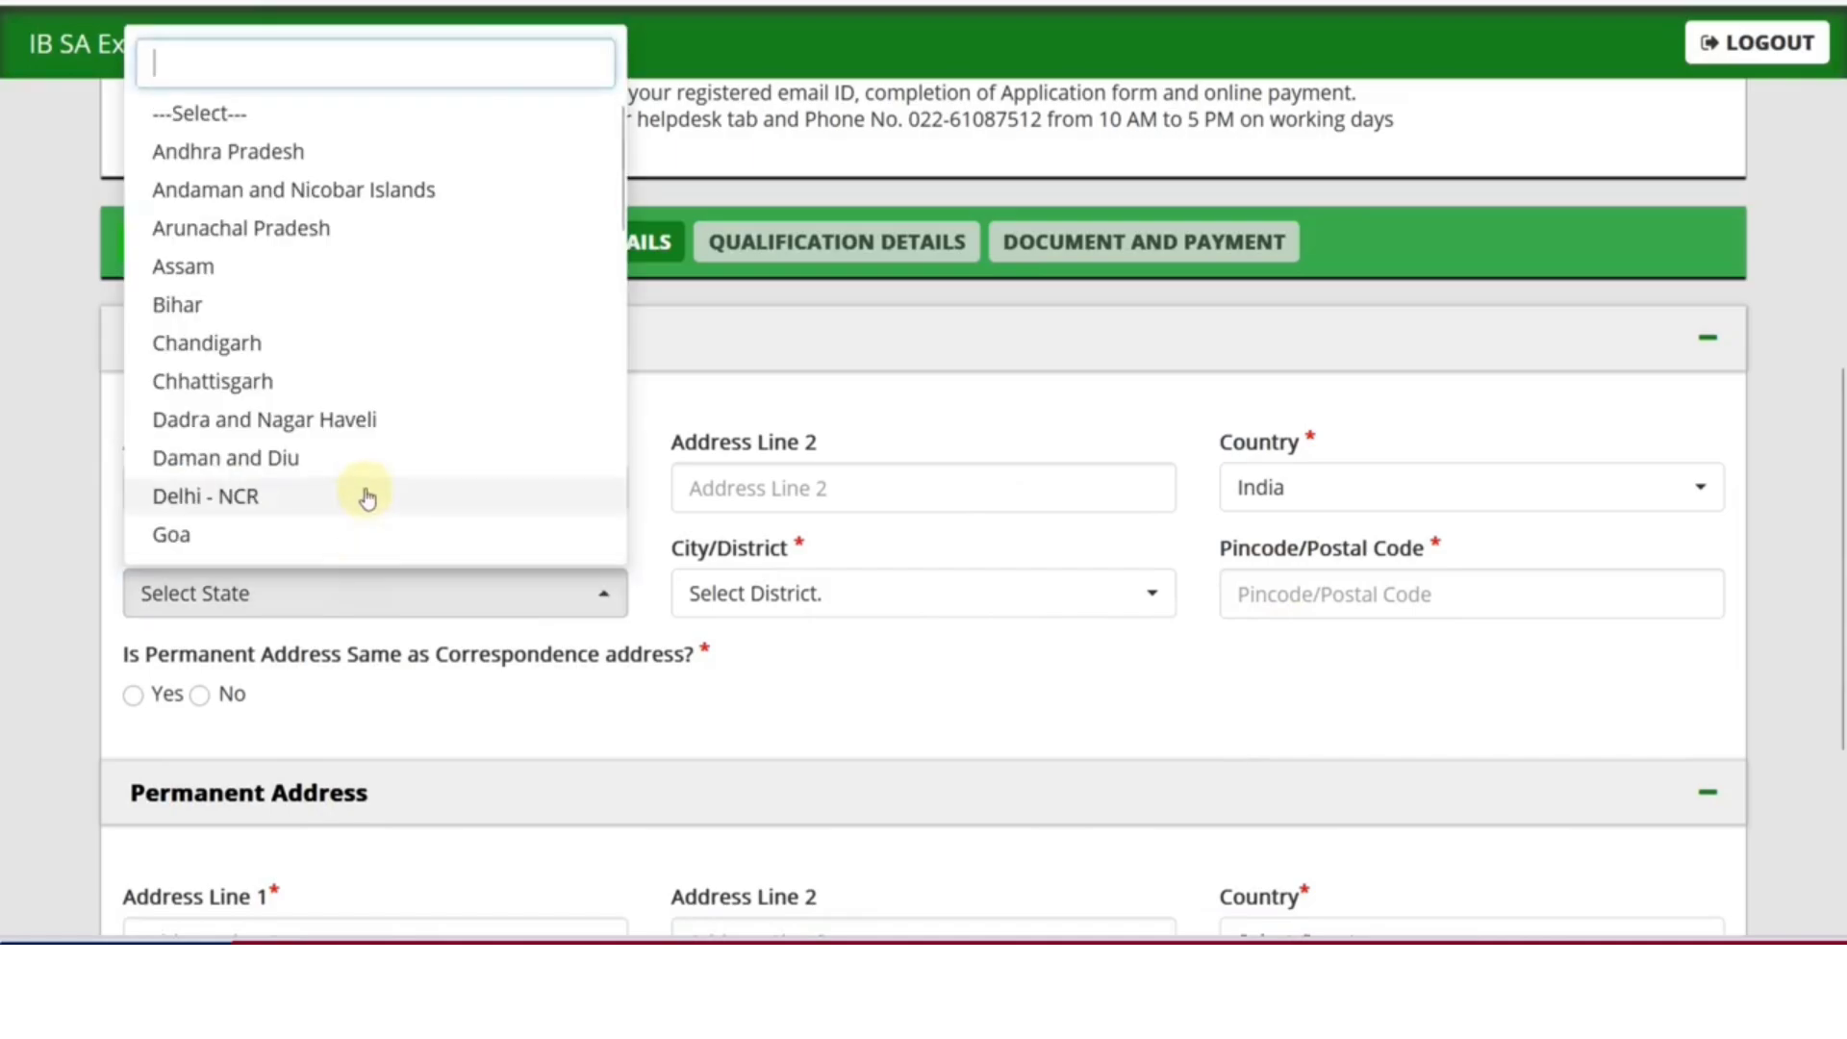
scroll(337, 452, down, 5)
scroll(285, 480, down, 2)
click(260, 460)
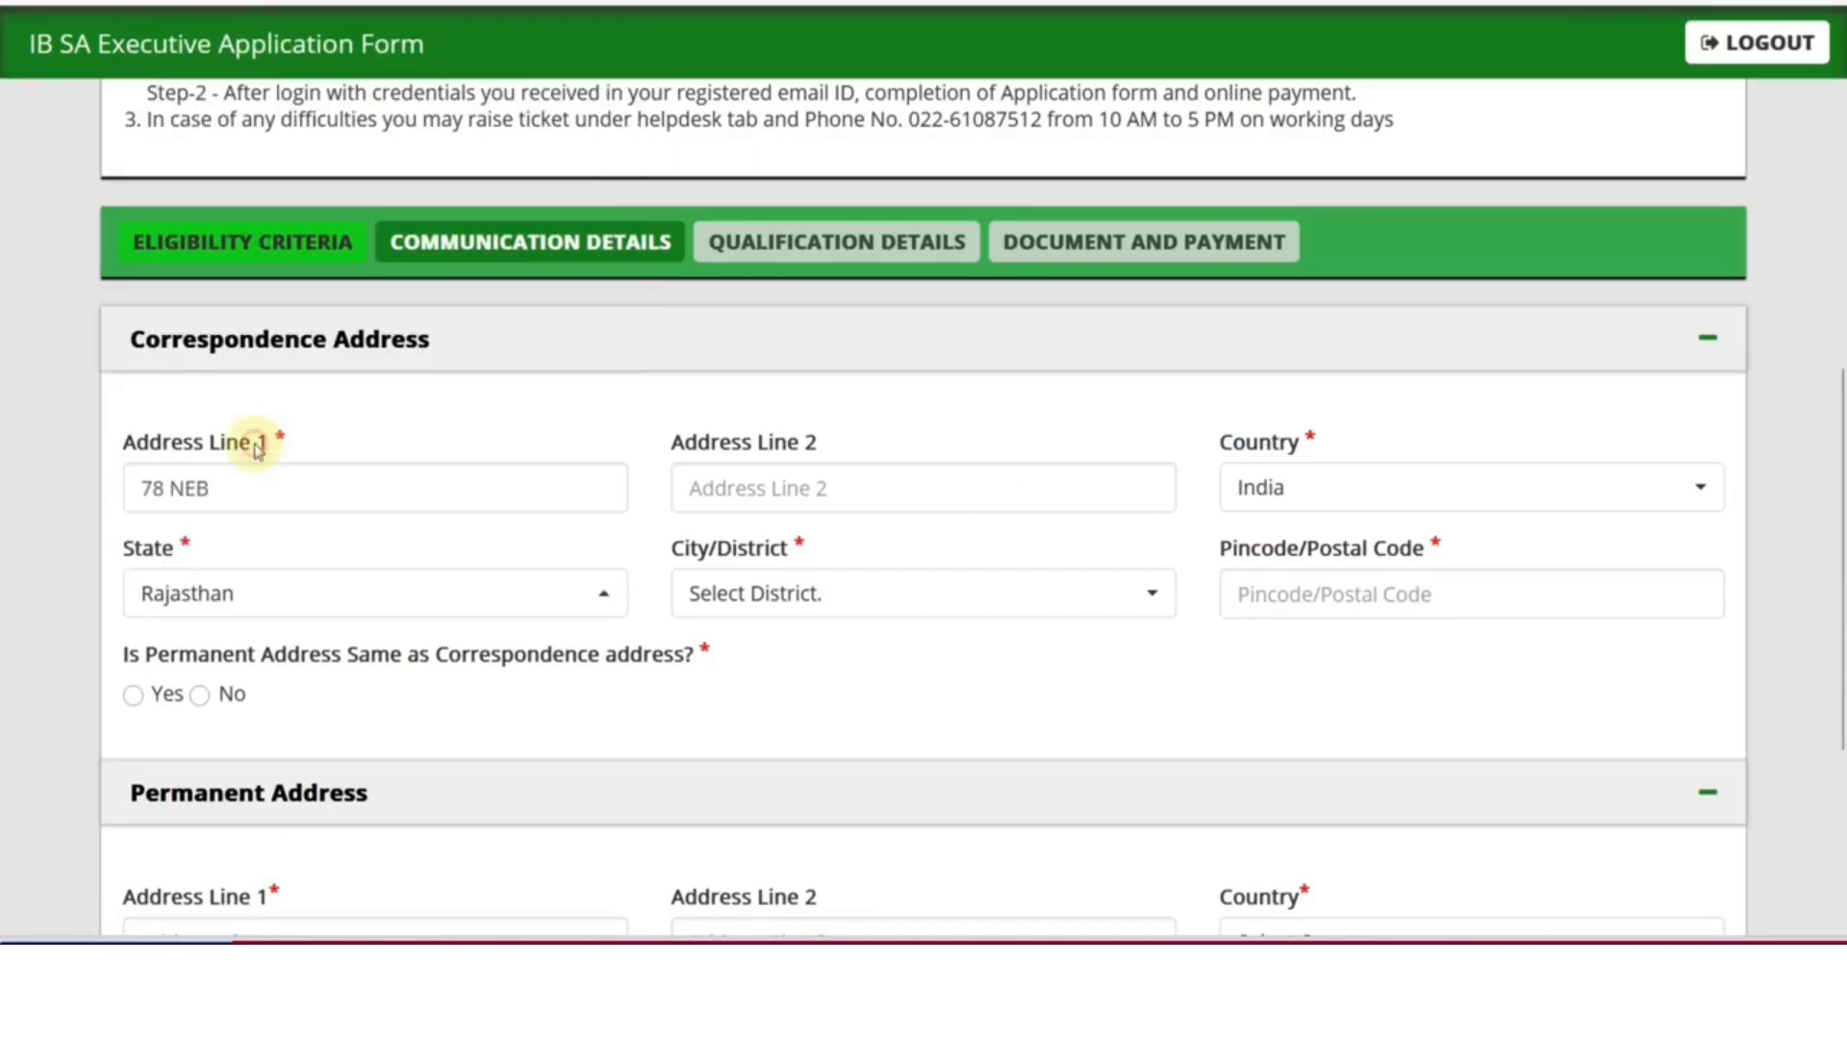
click(710, 615)
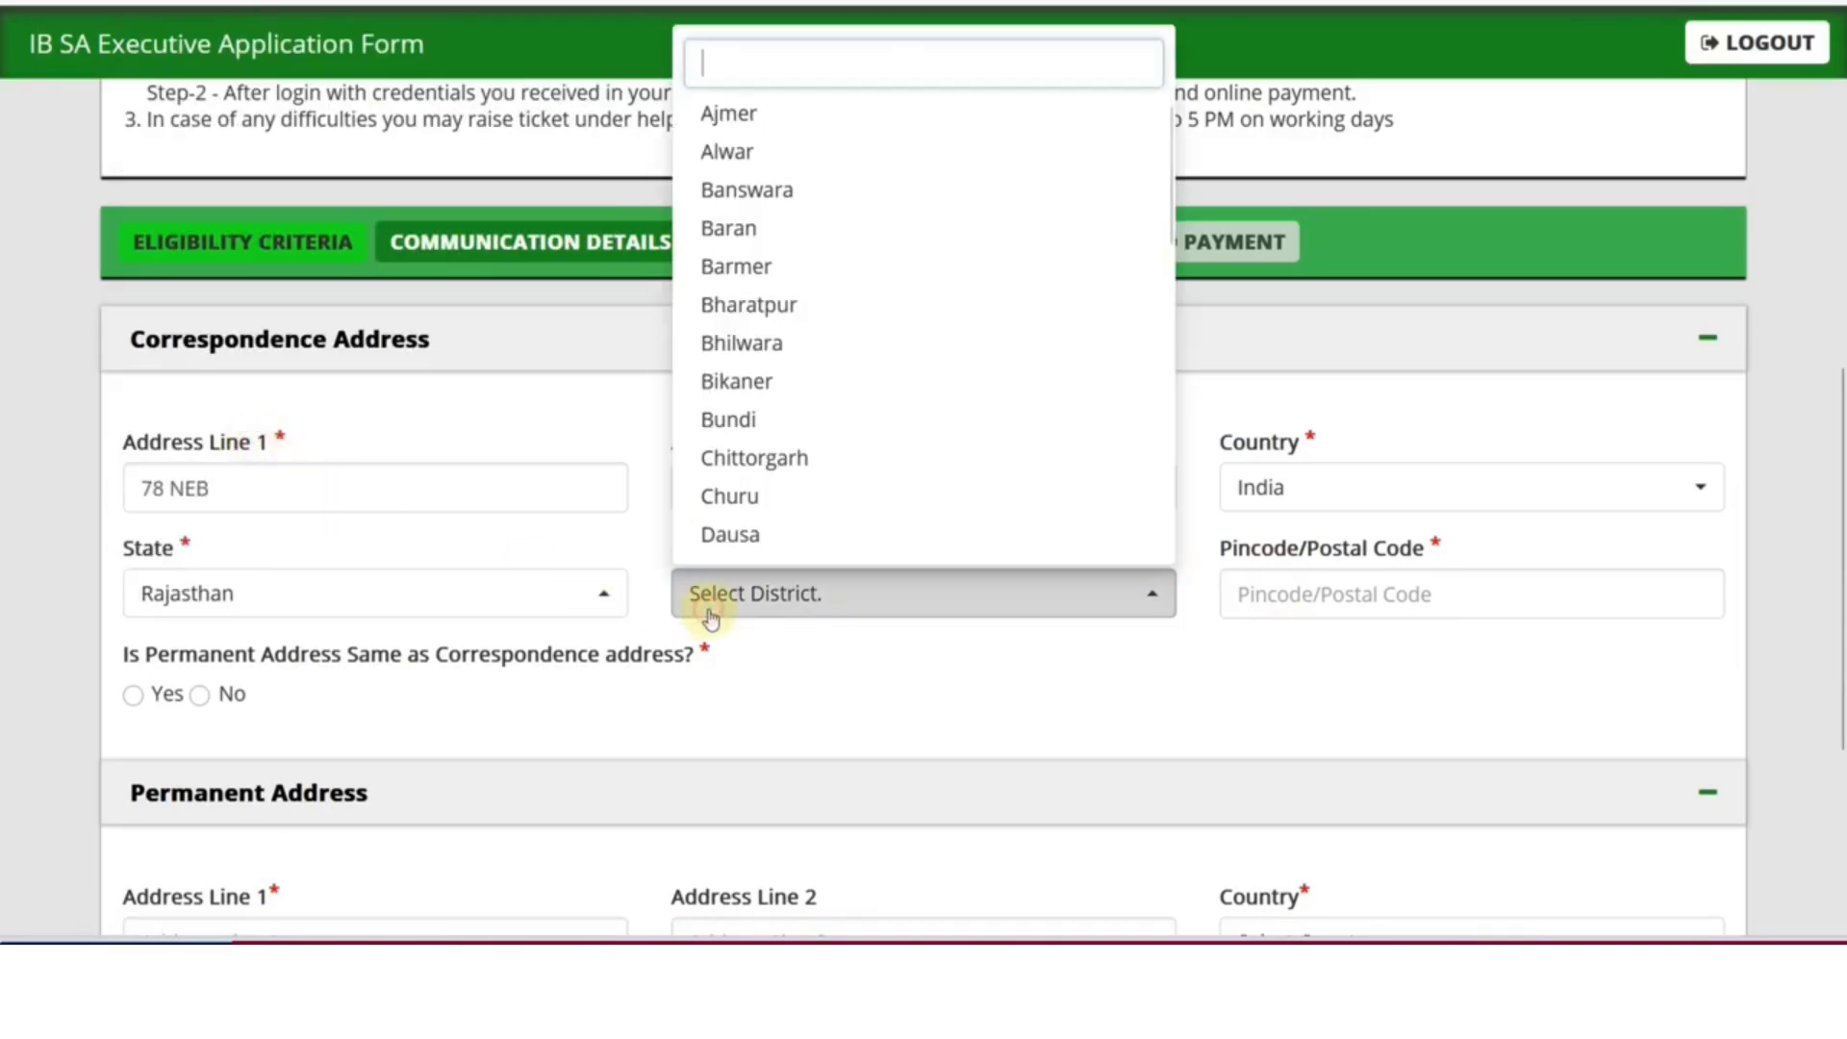
click(727, 152)
click(1255, 595)
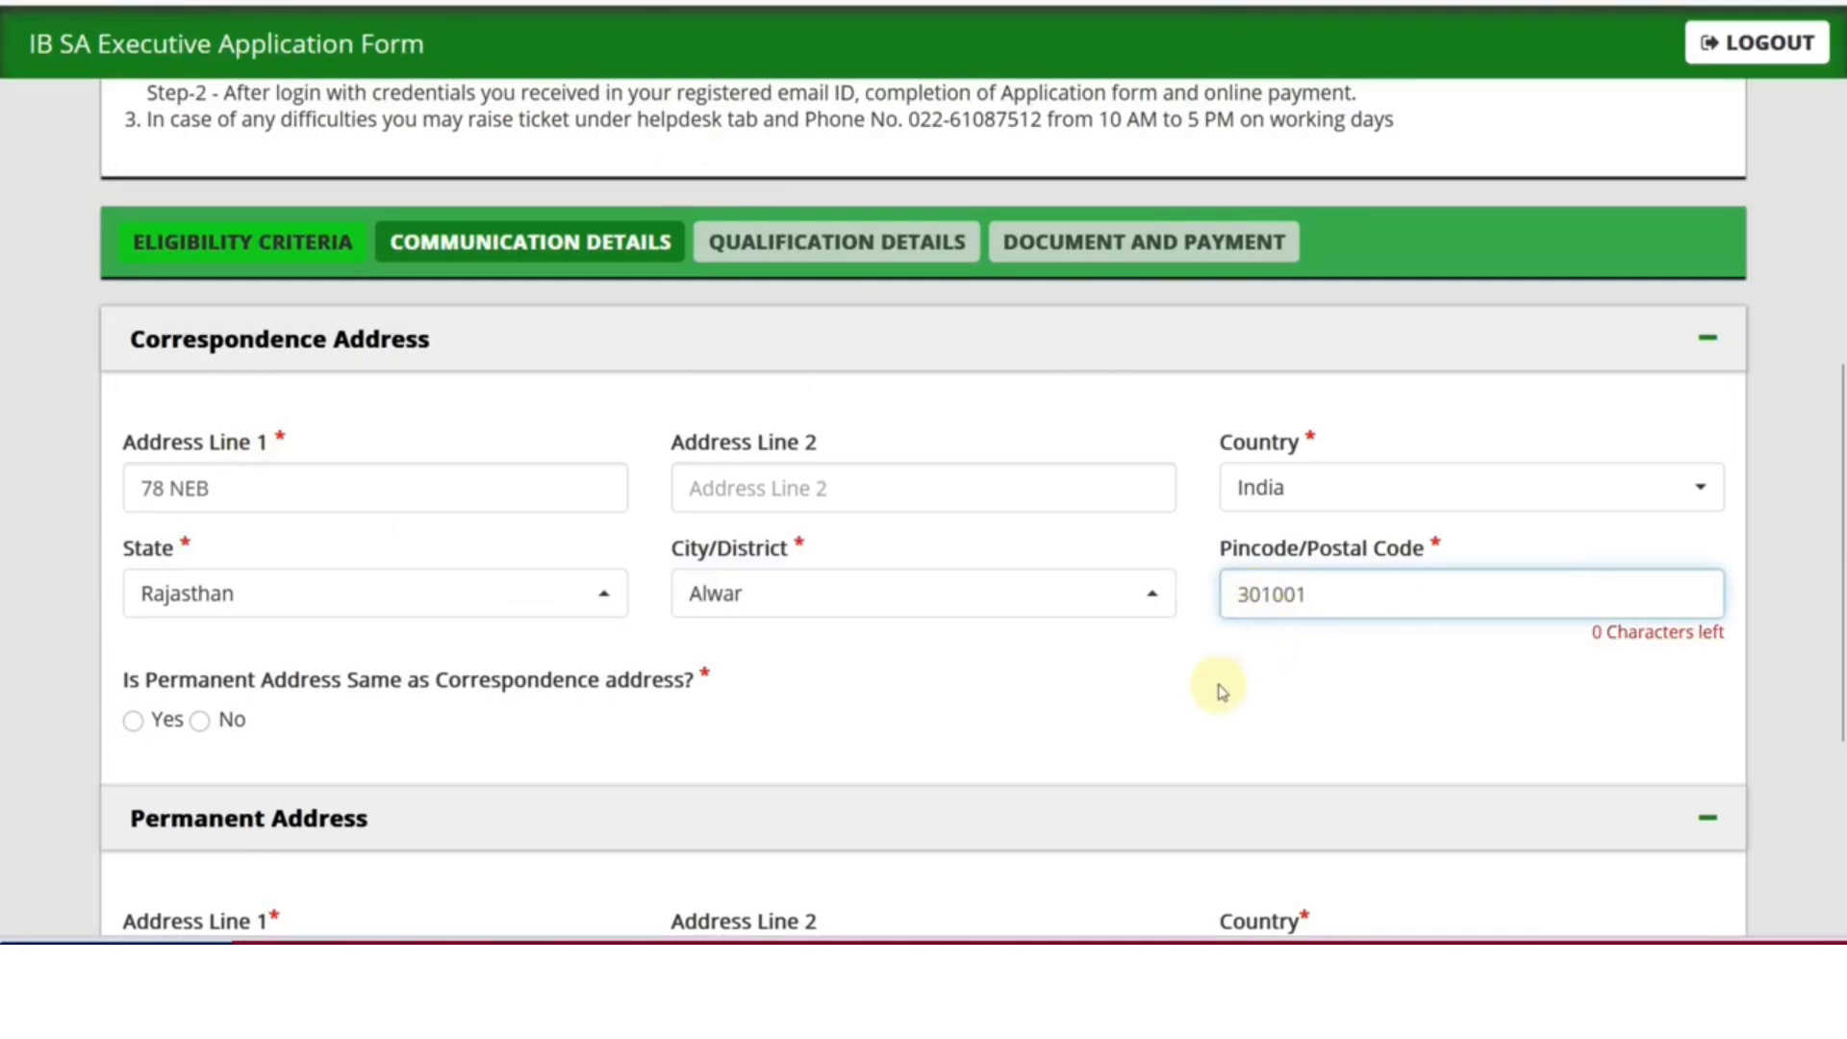
click(1123, 682)
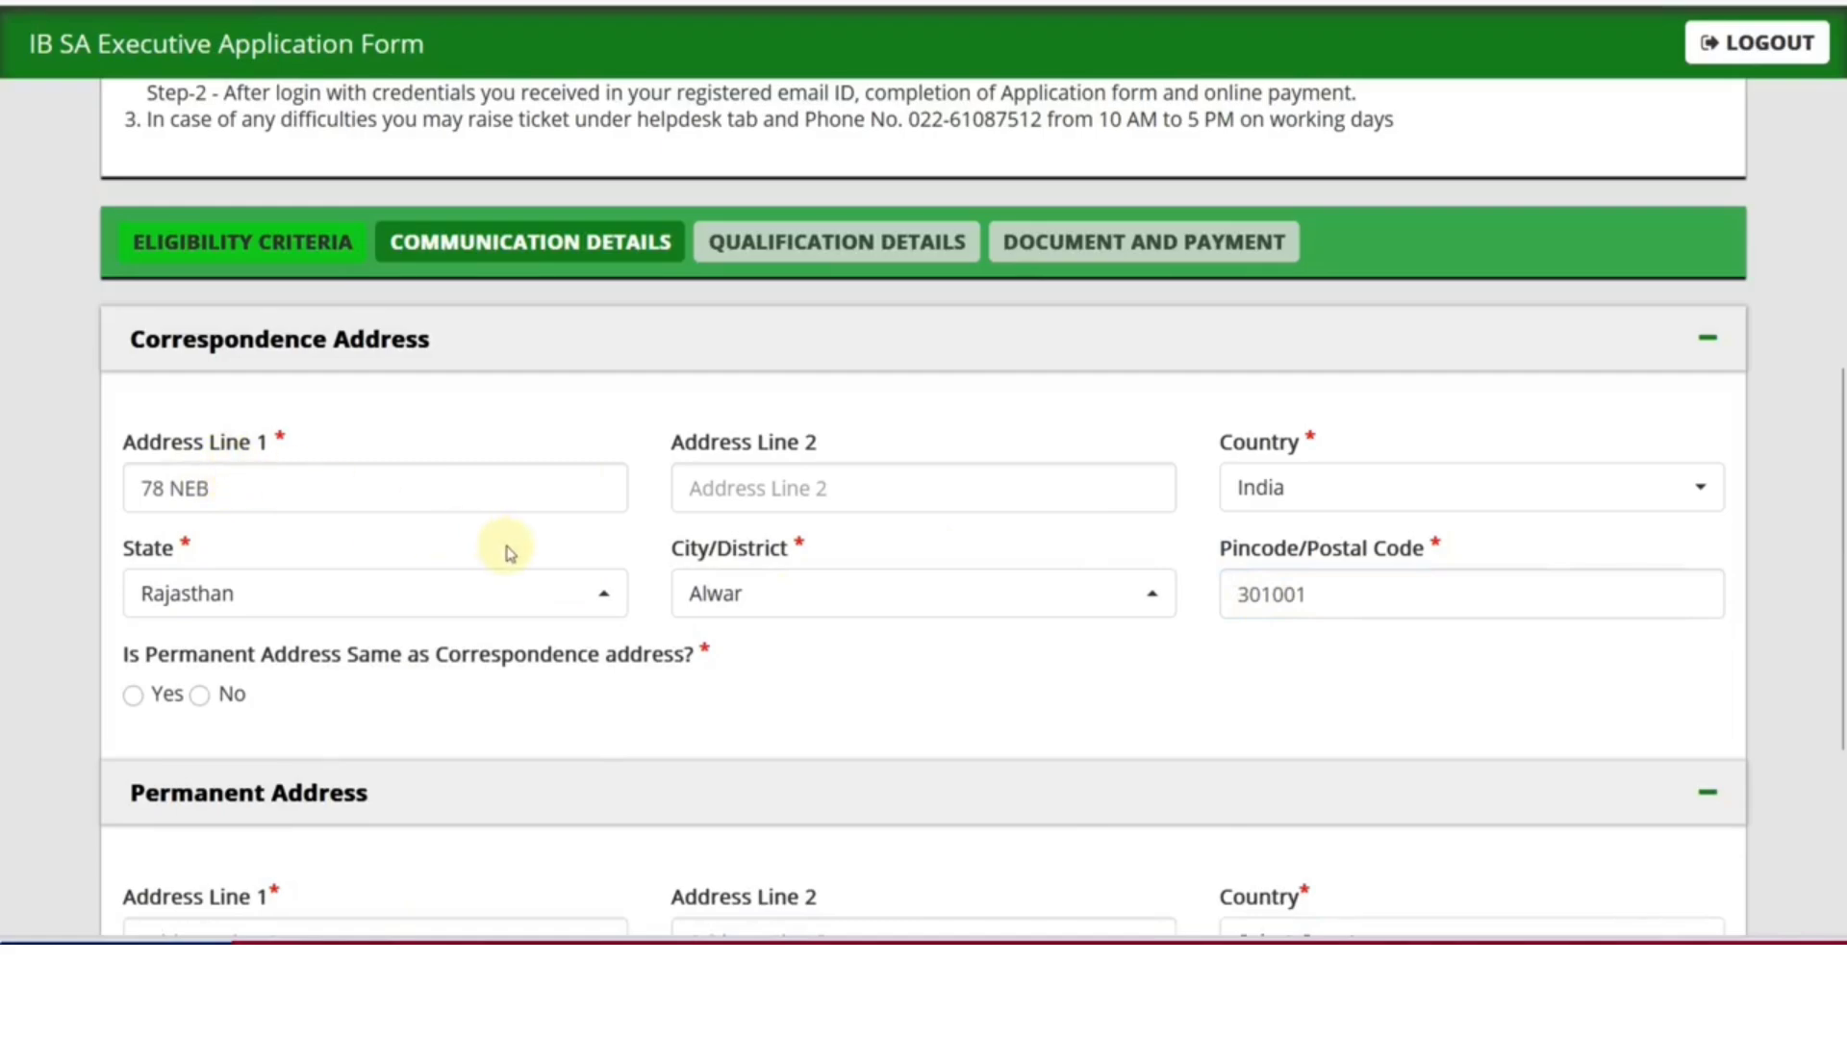
Make the permanent address the same as correspondence and save the communication details
scroll(494, 545, down, 4)
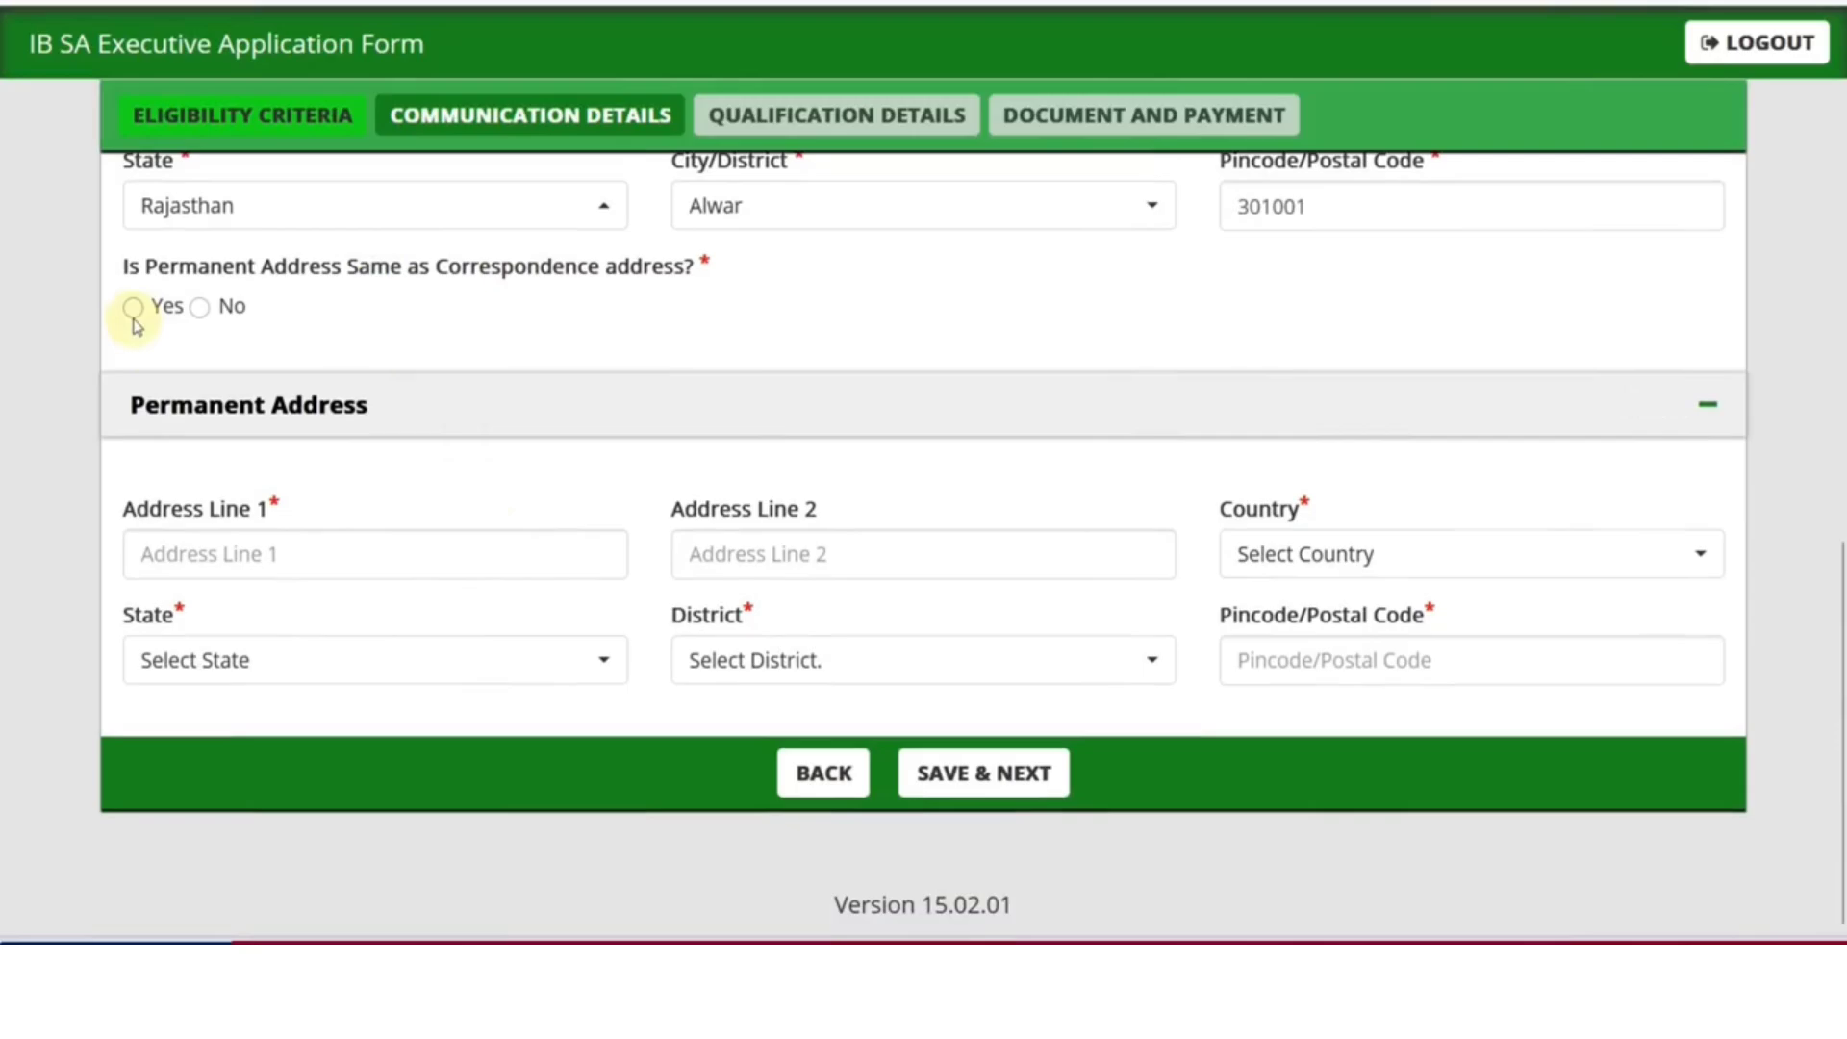
click(133, 313)
click(948, 772)
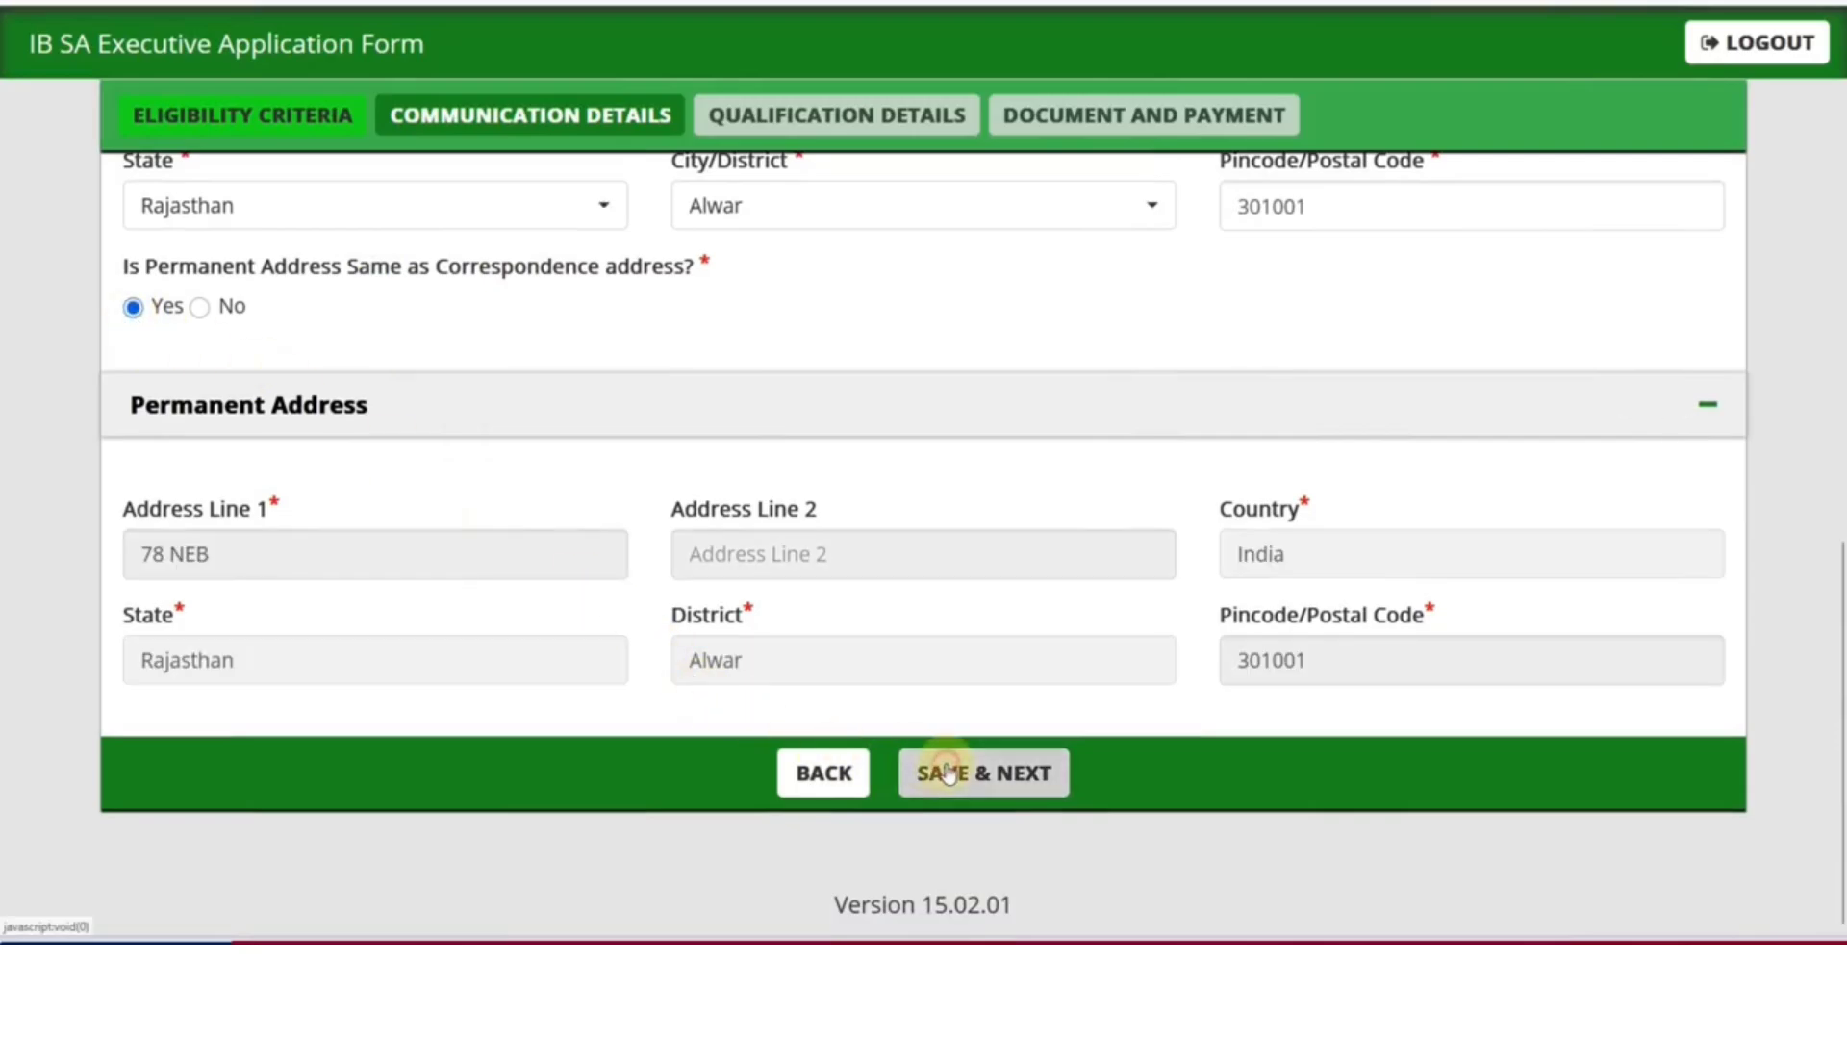
click(1052, 502)
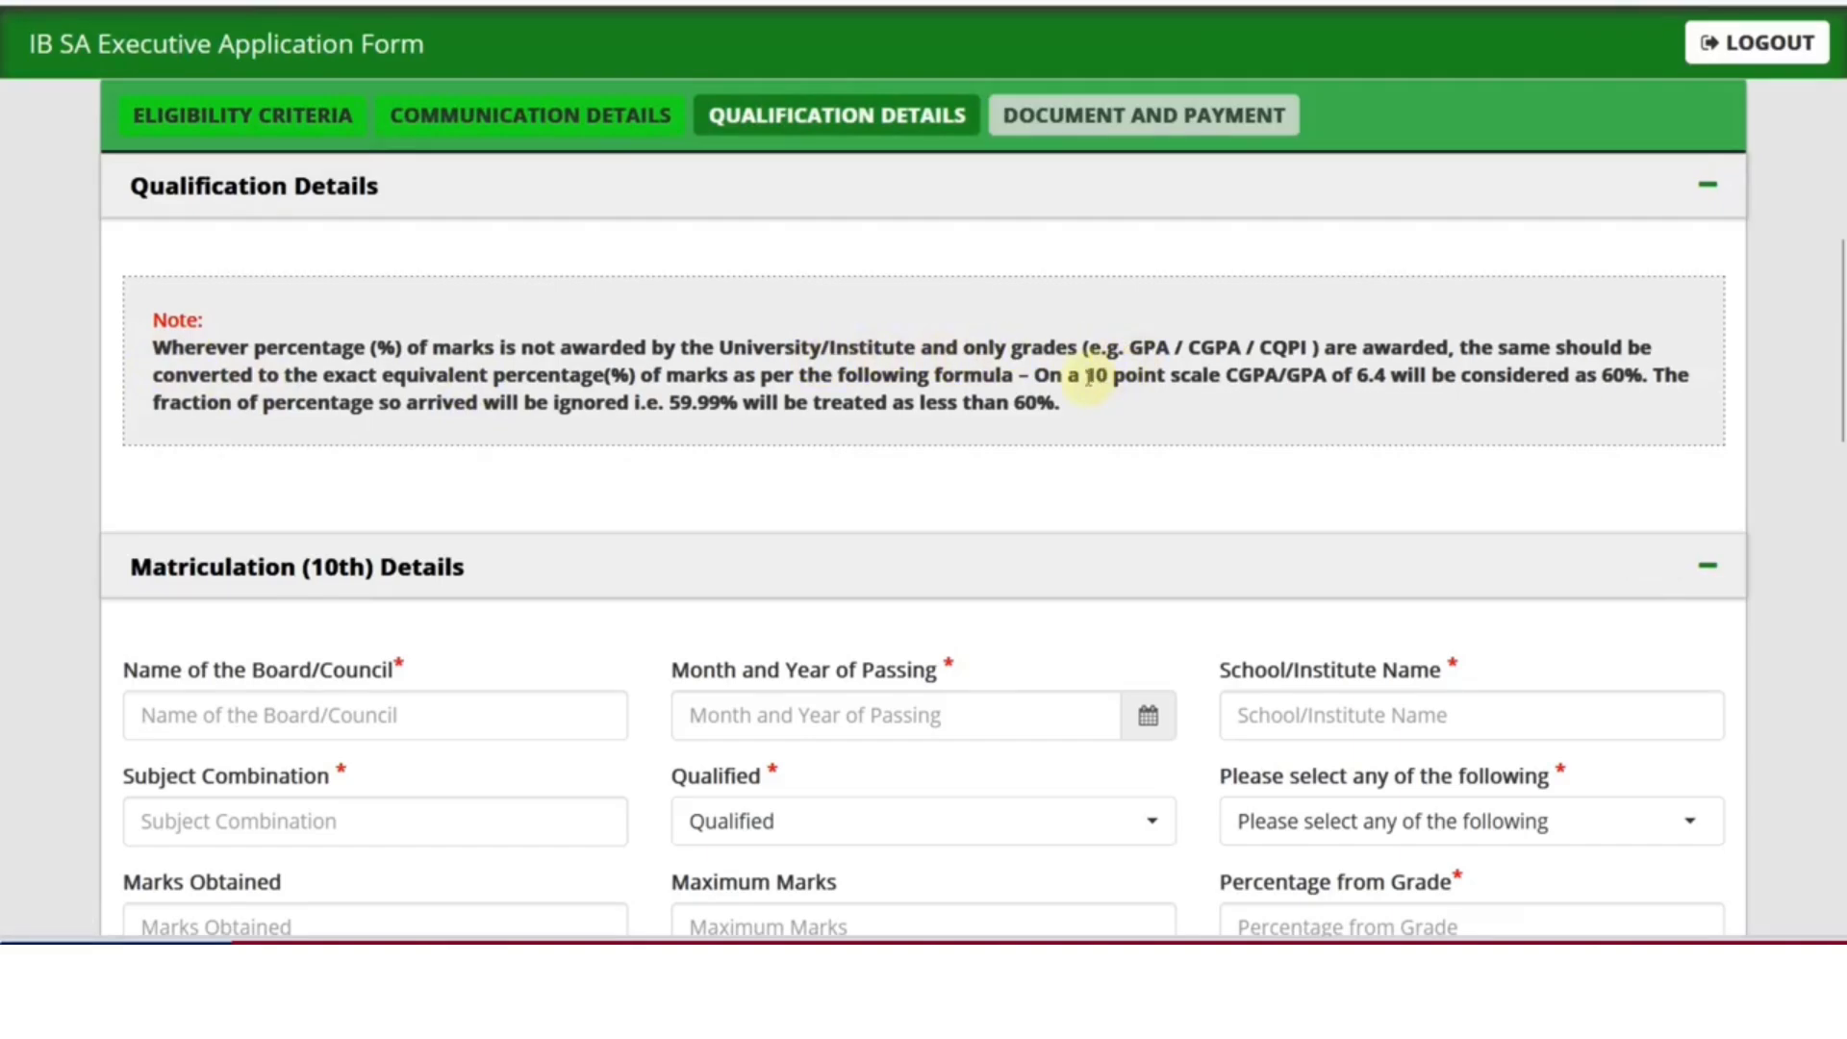
Highlight the 10 and 6.4 CGPA figures in the grade-conversion note
drag(1080, 377, 1210, 378)
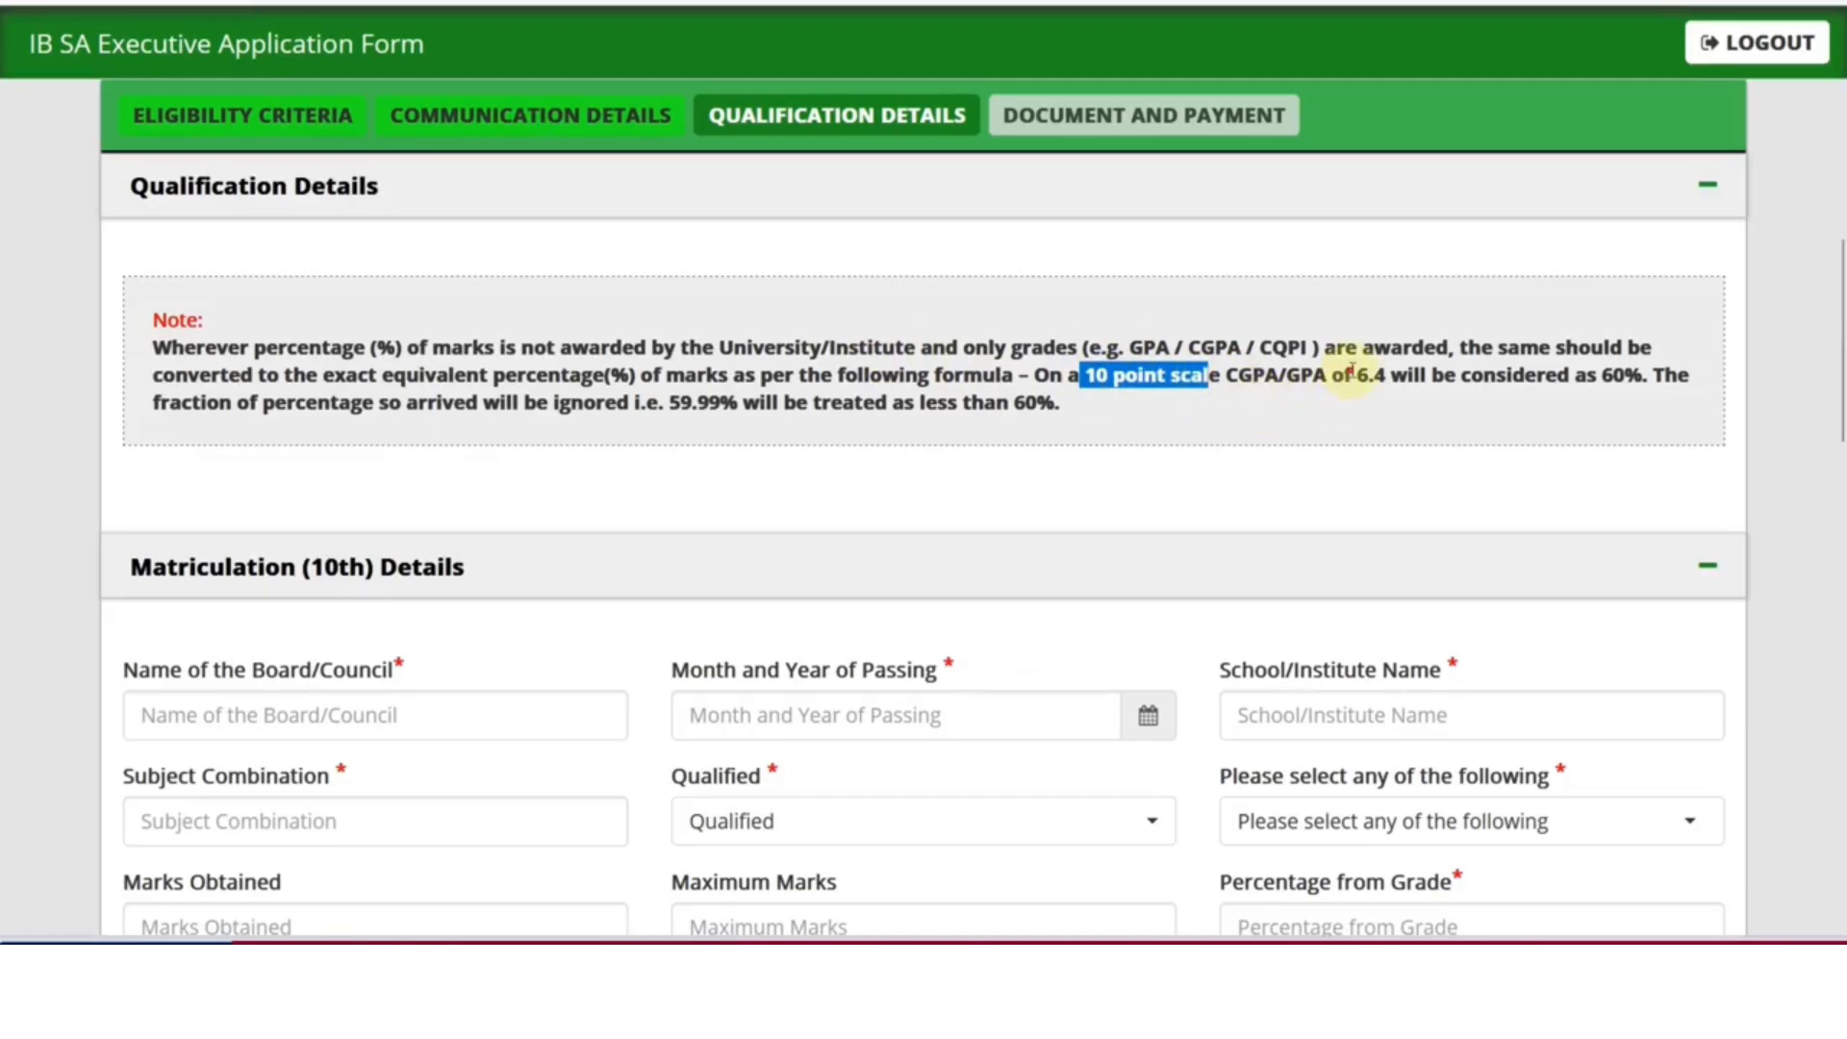
drag(1353, 376, 1385, 376)
click(1391, 373)
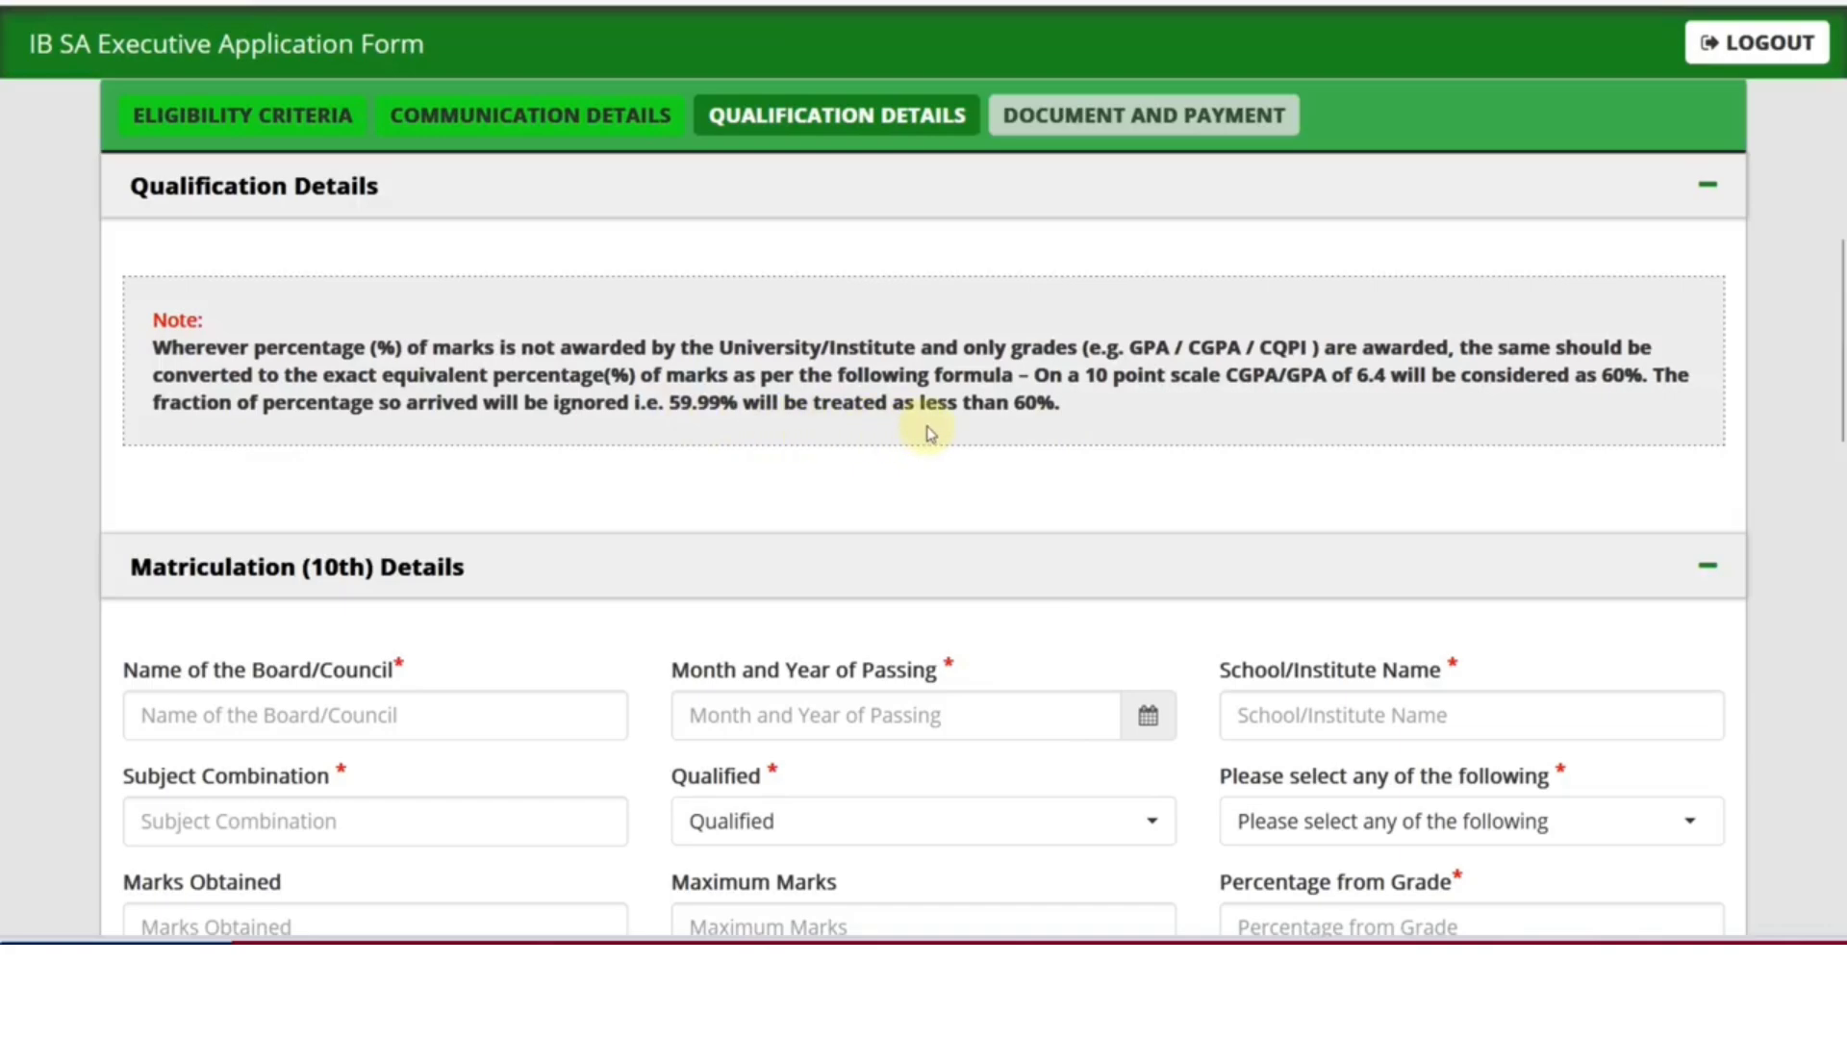
scroll(825, 456, down, 3)
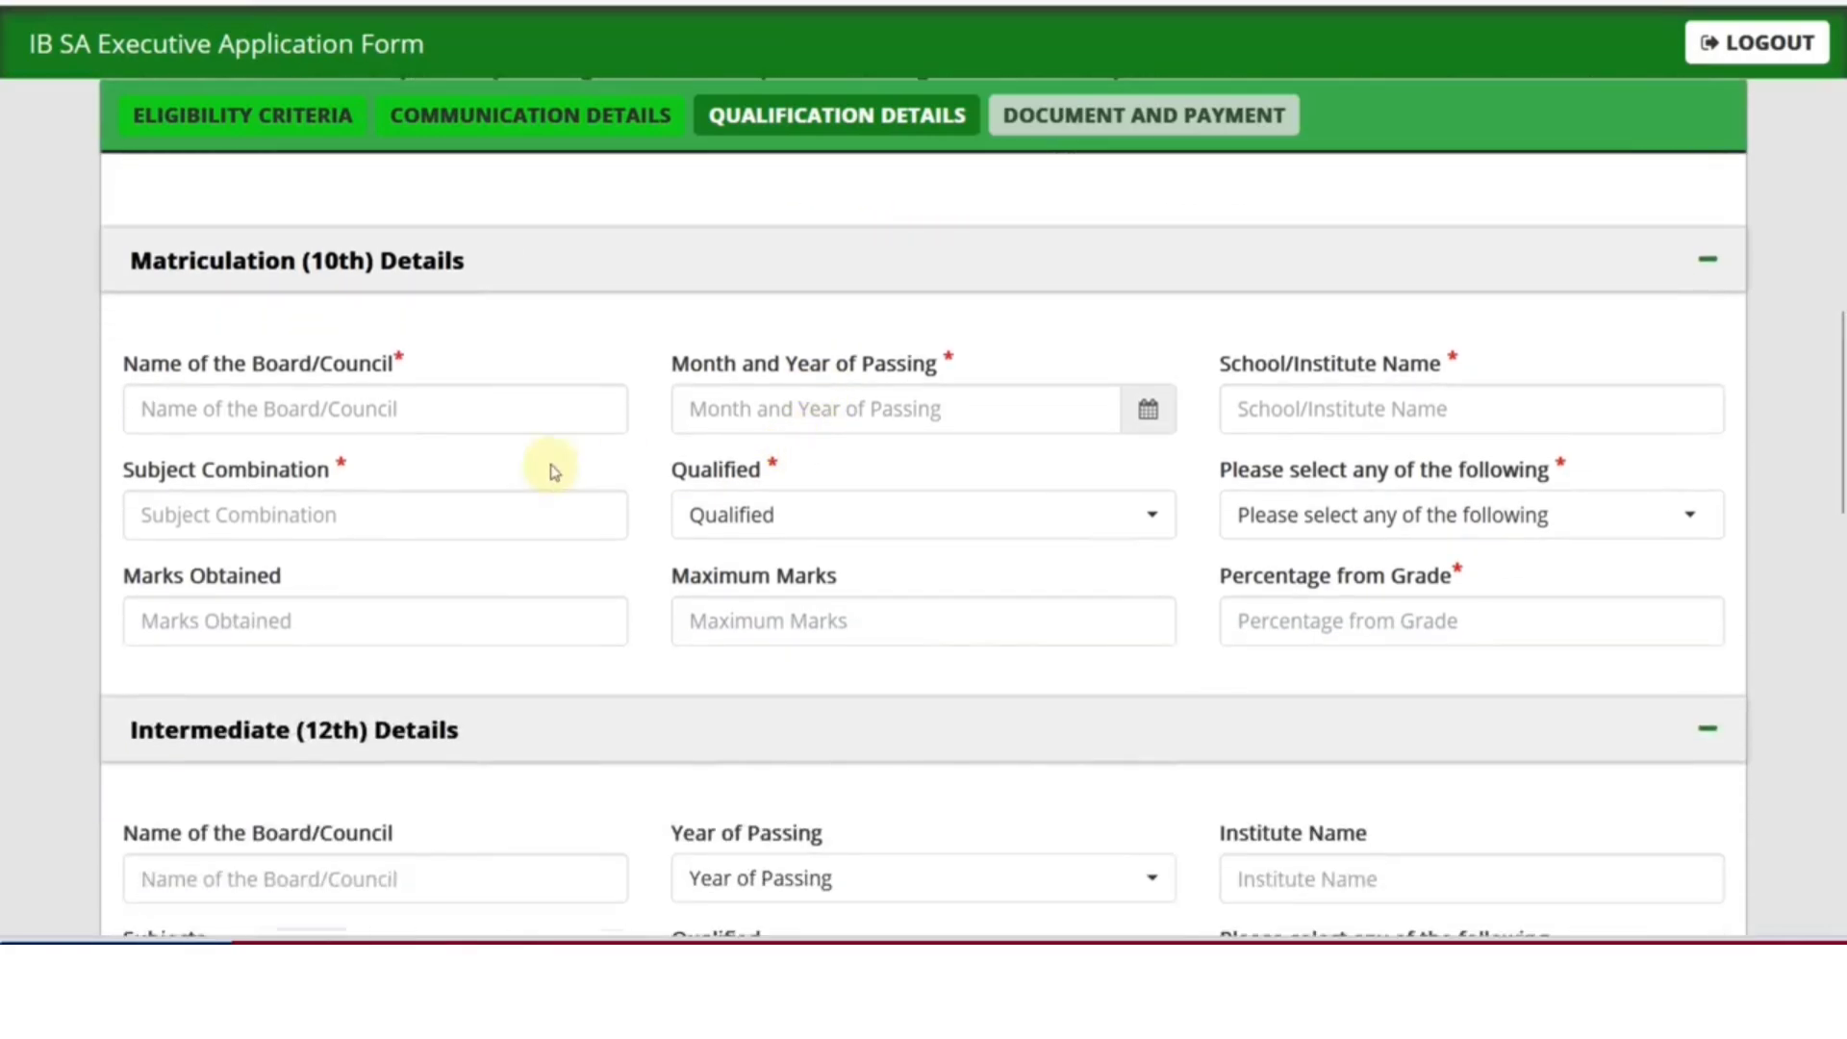
Enter board BSER, passing date 07/2020 and school RKS SCHOOL for the 10th
click(319, 414)
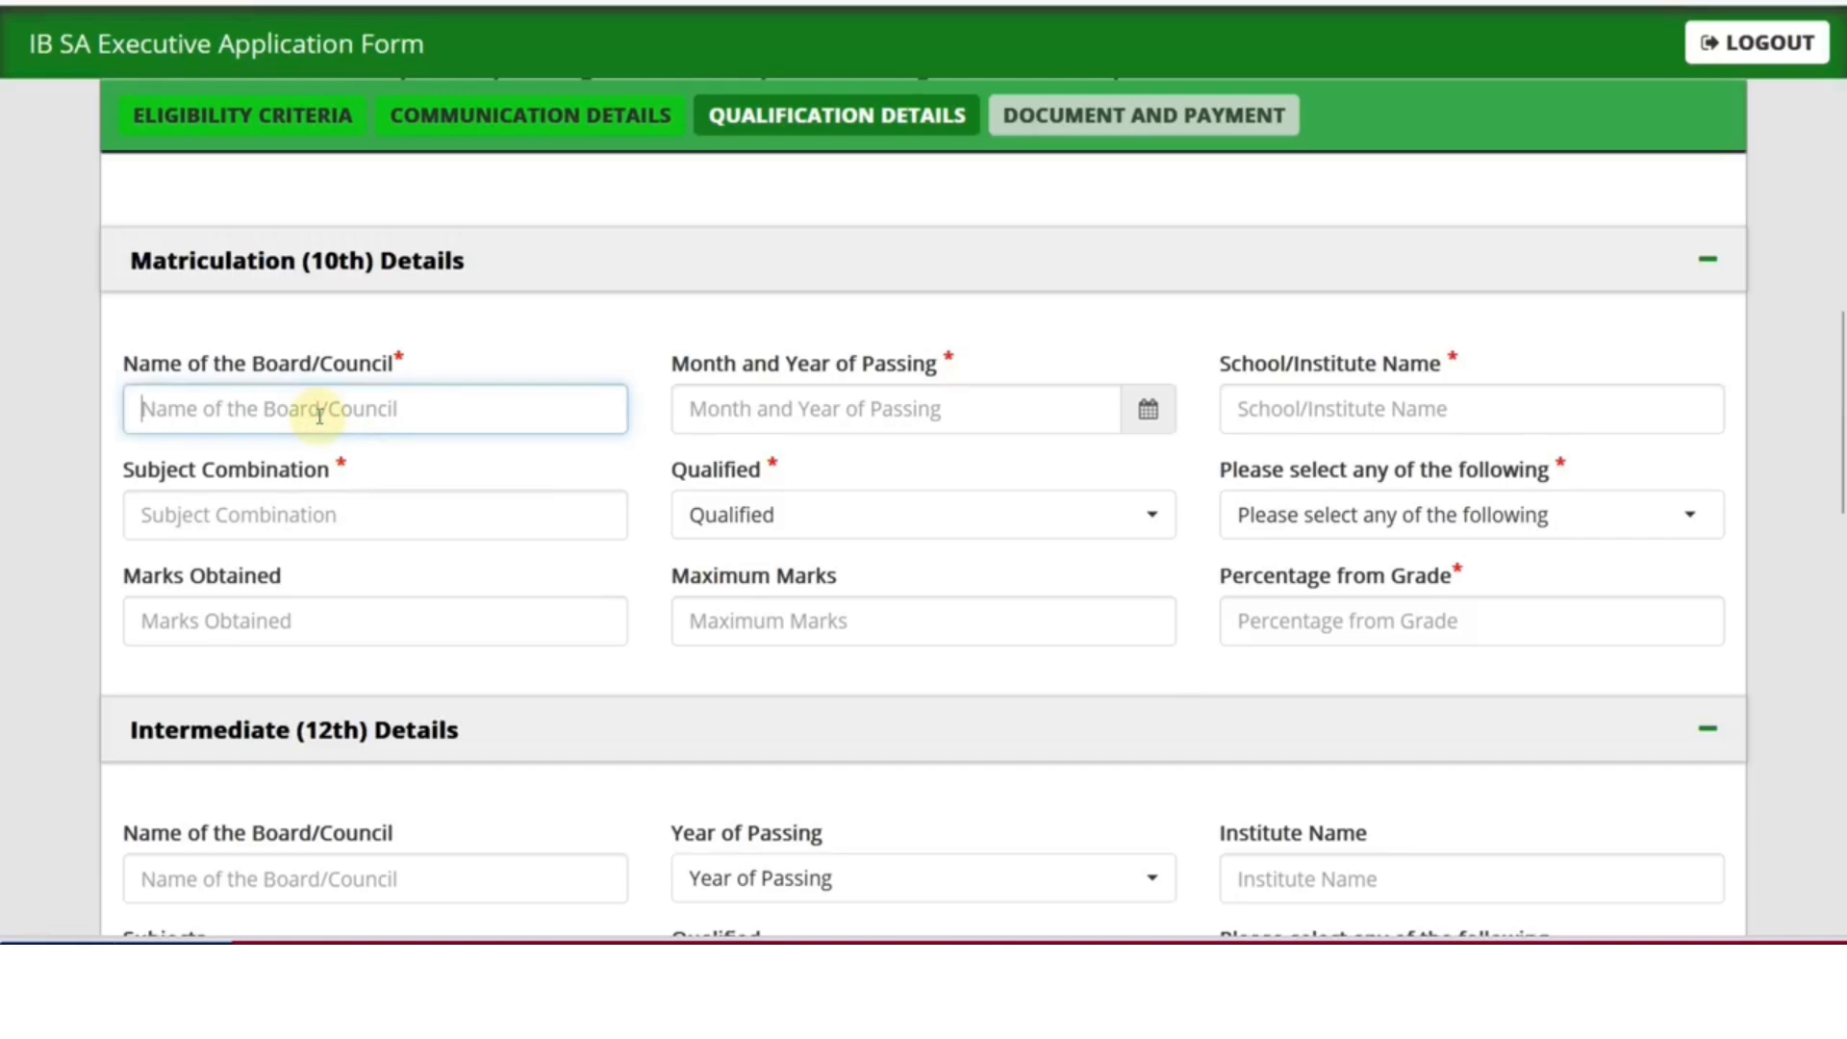
text(BSER)
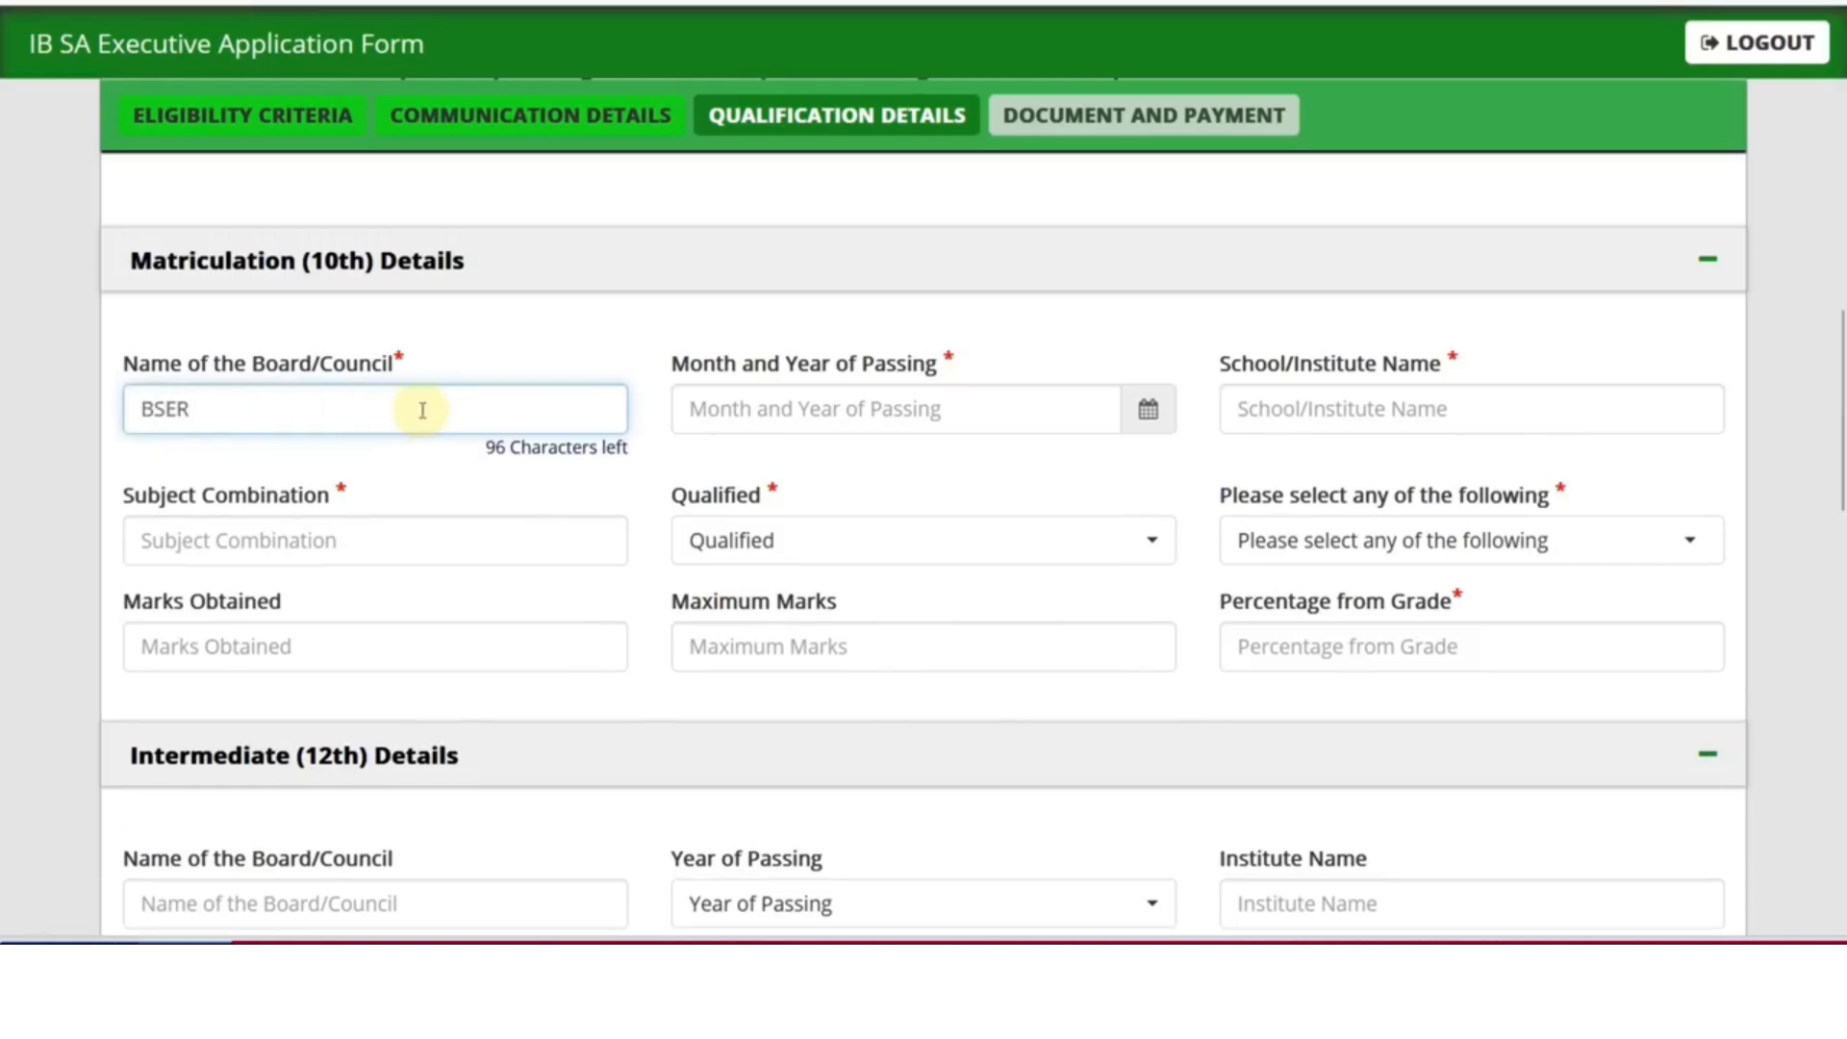
click(1151, 410)
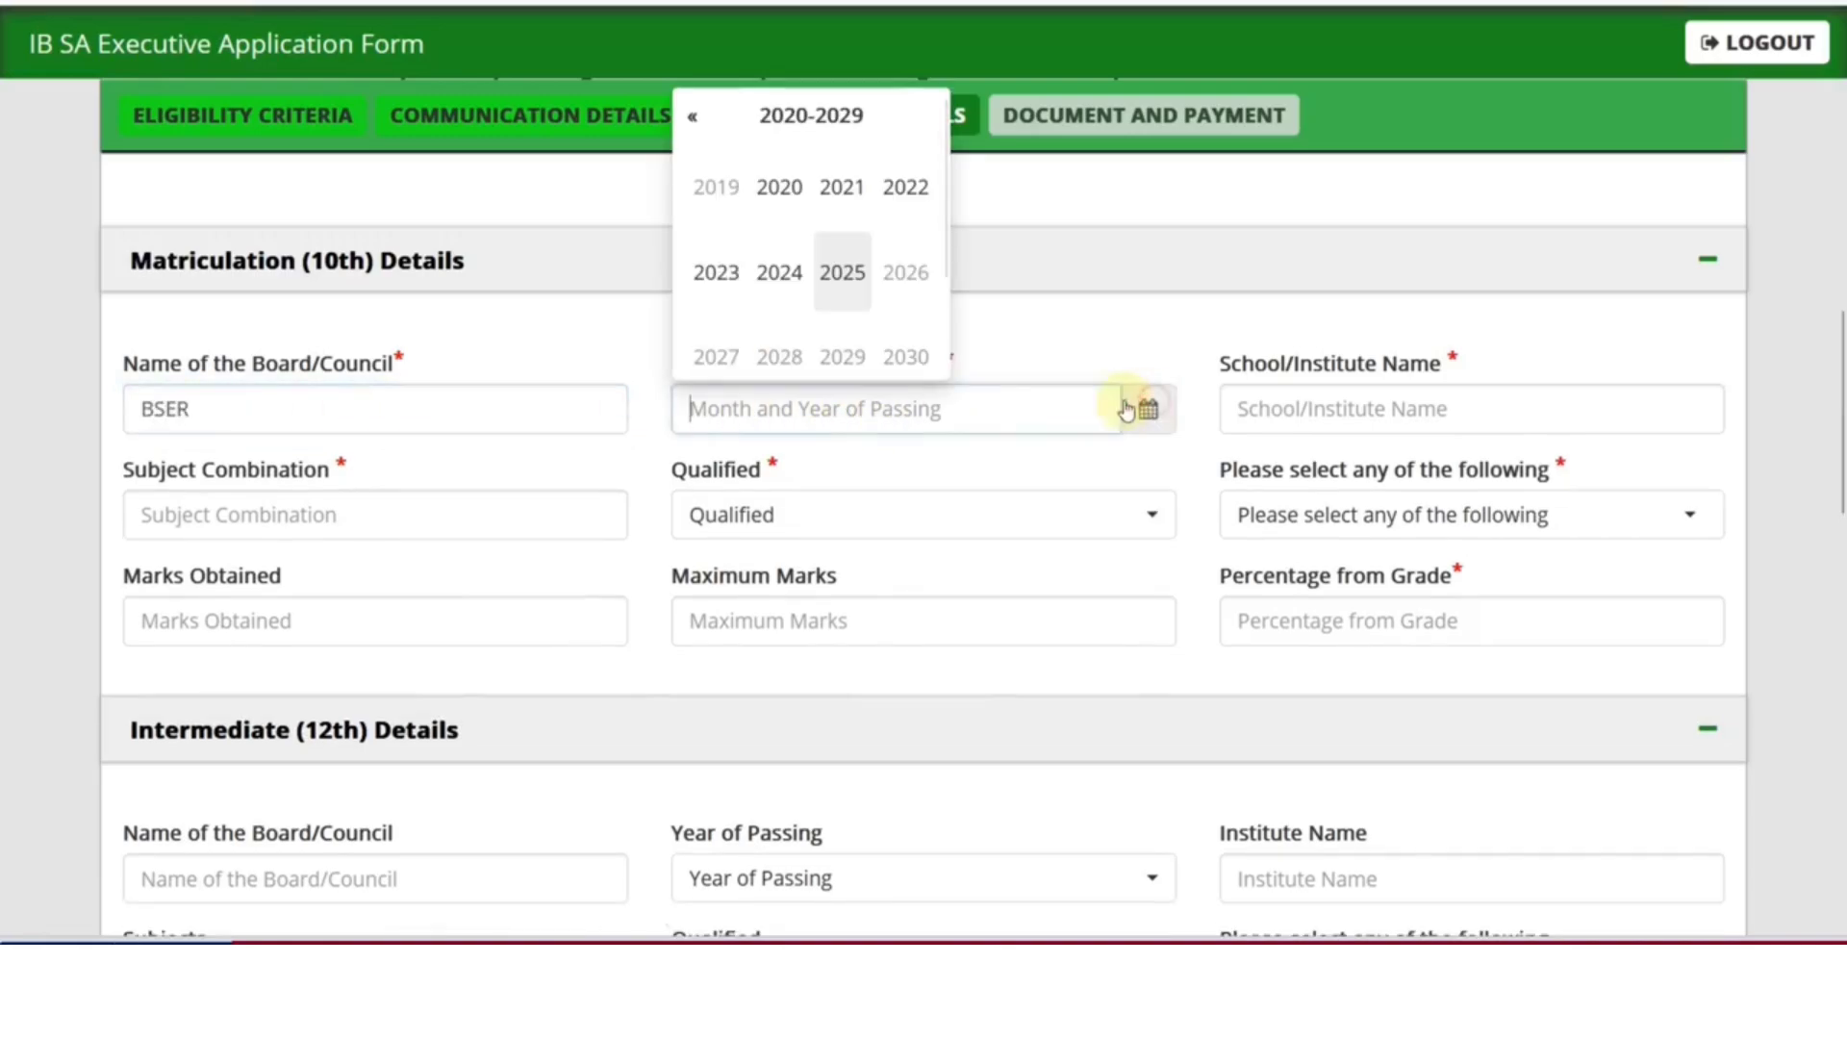
click(804, 204)
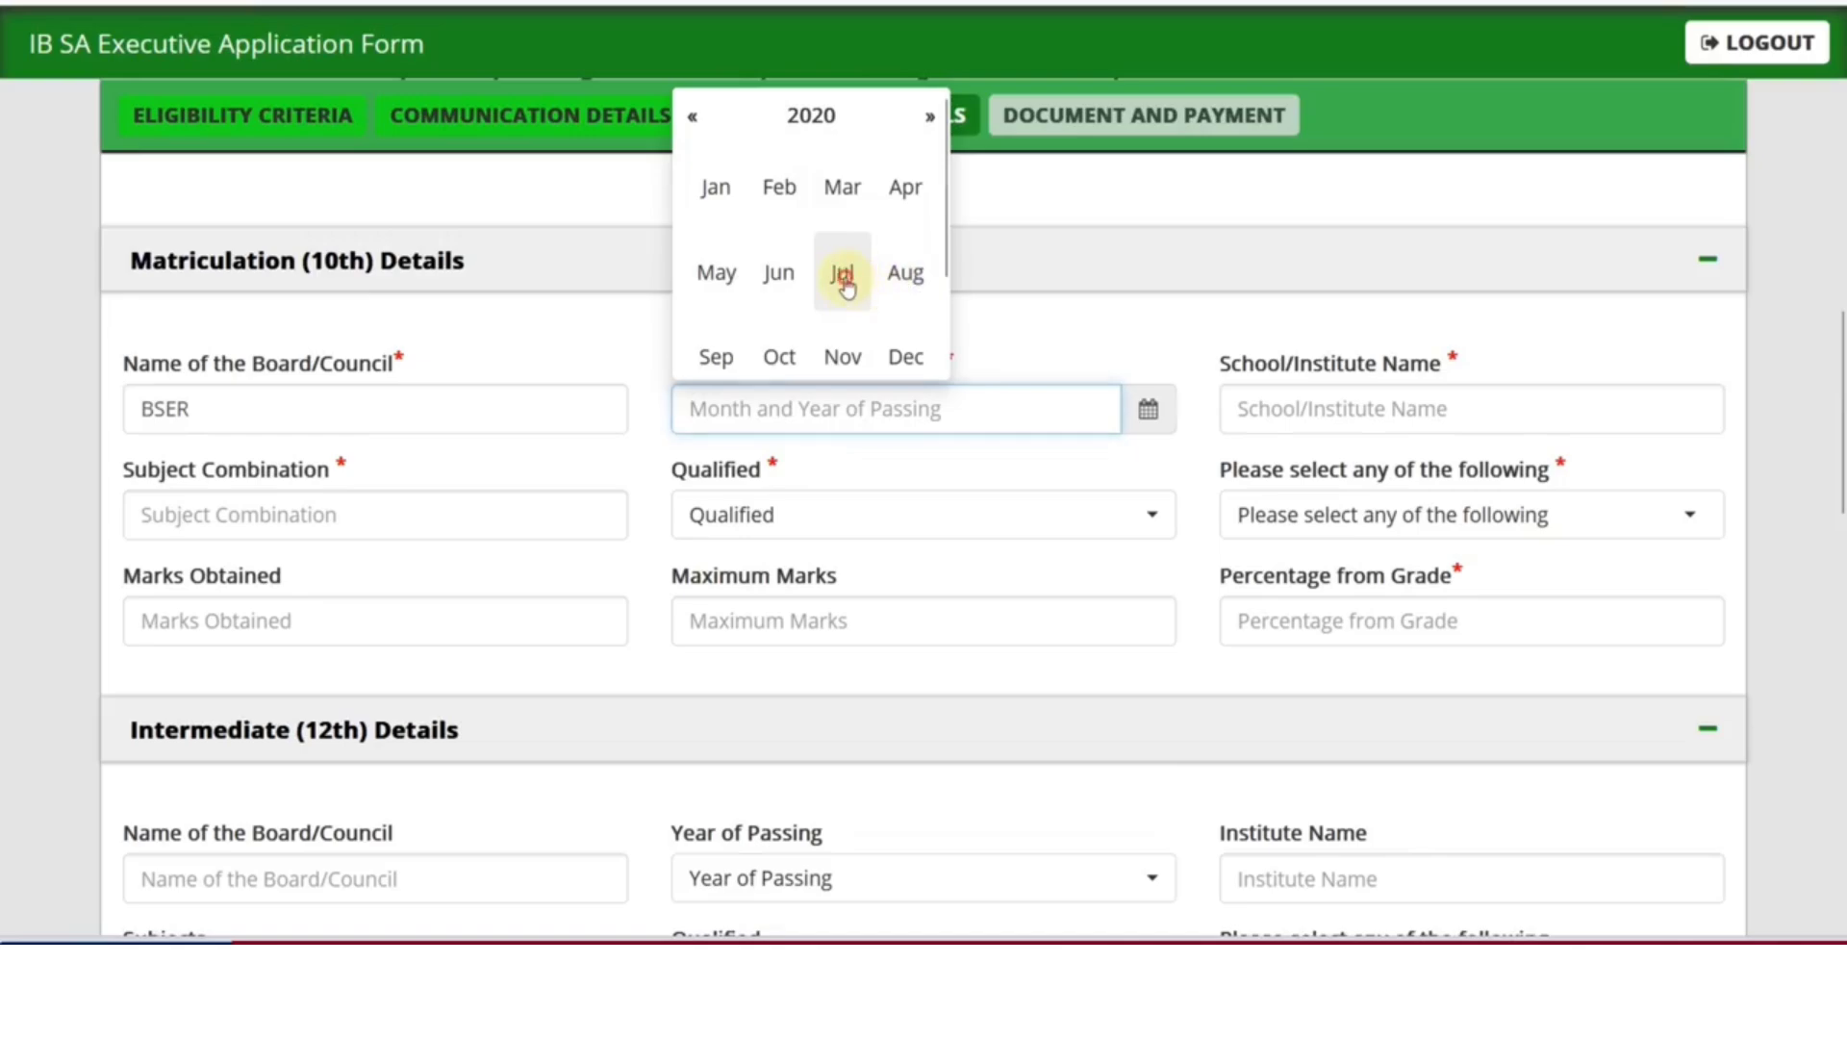
click(844, 275)
click(1352, 424)
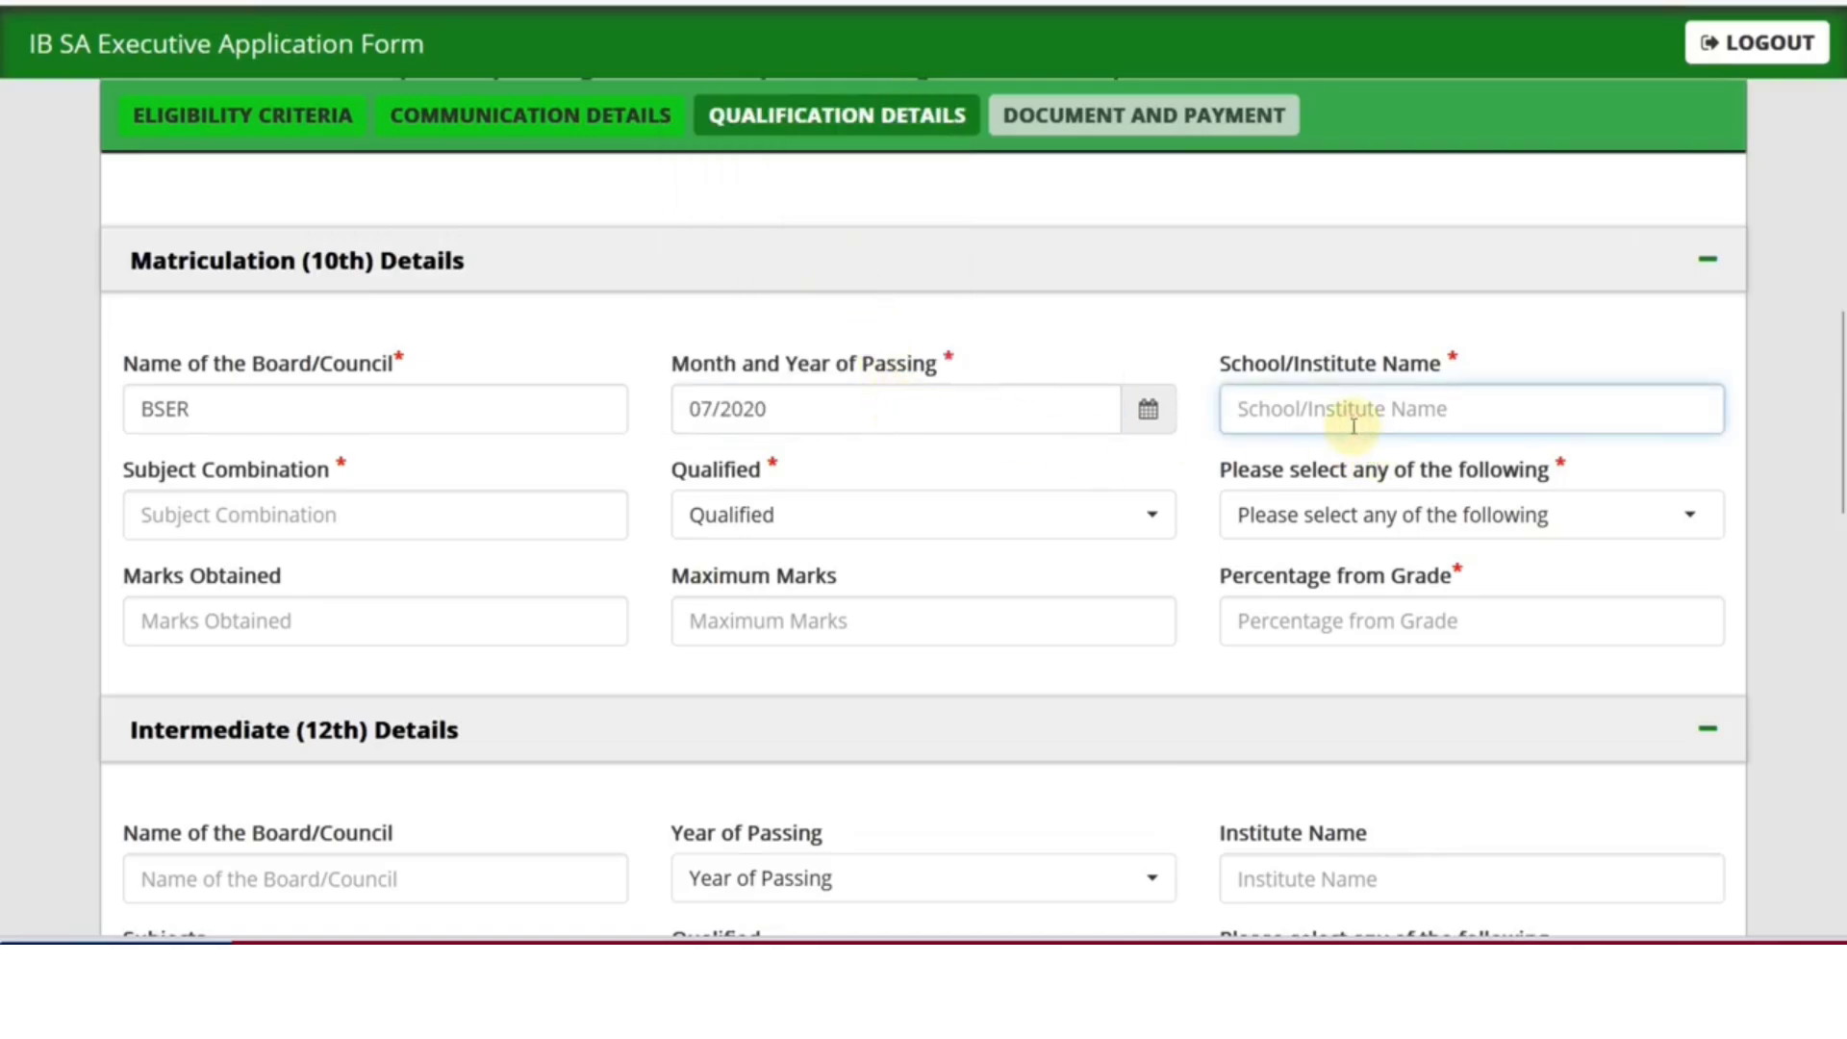
text(RKS SC)
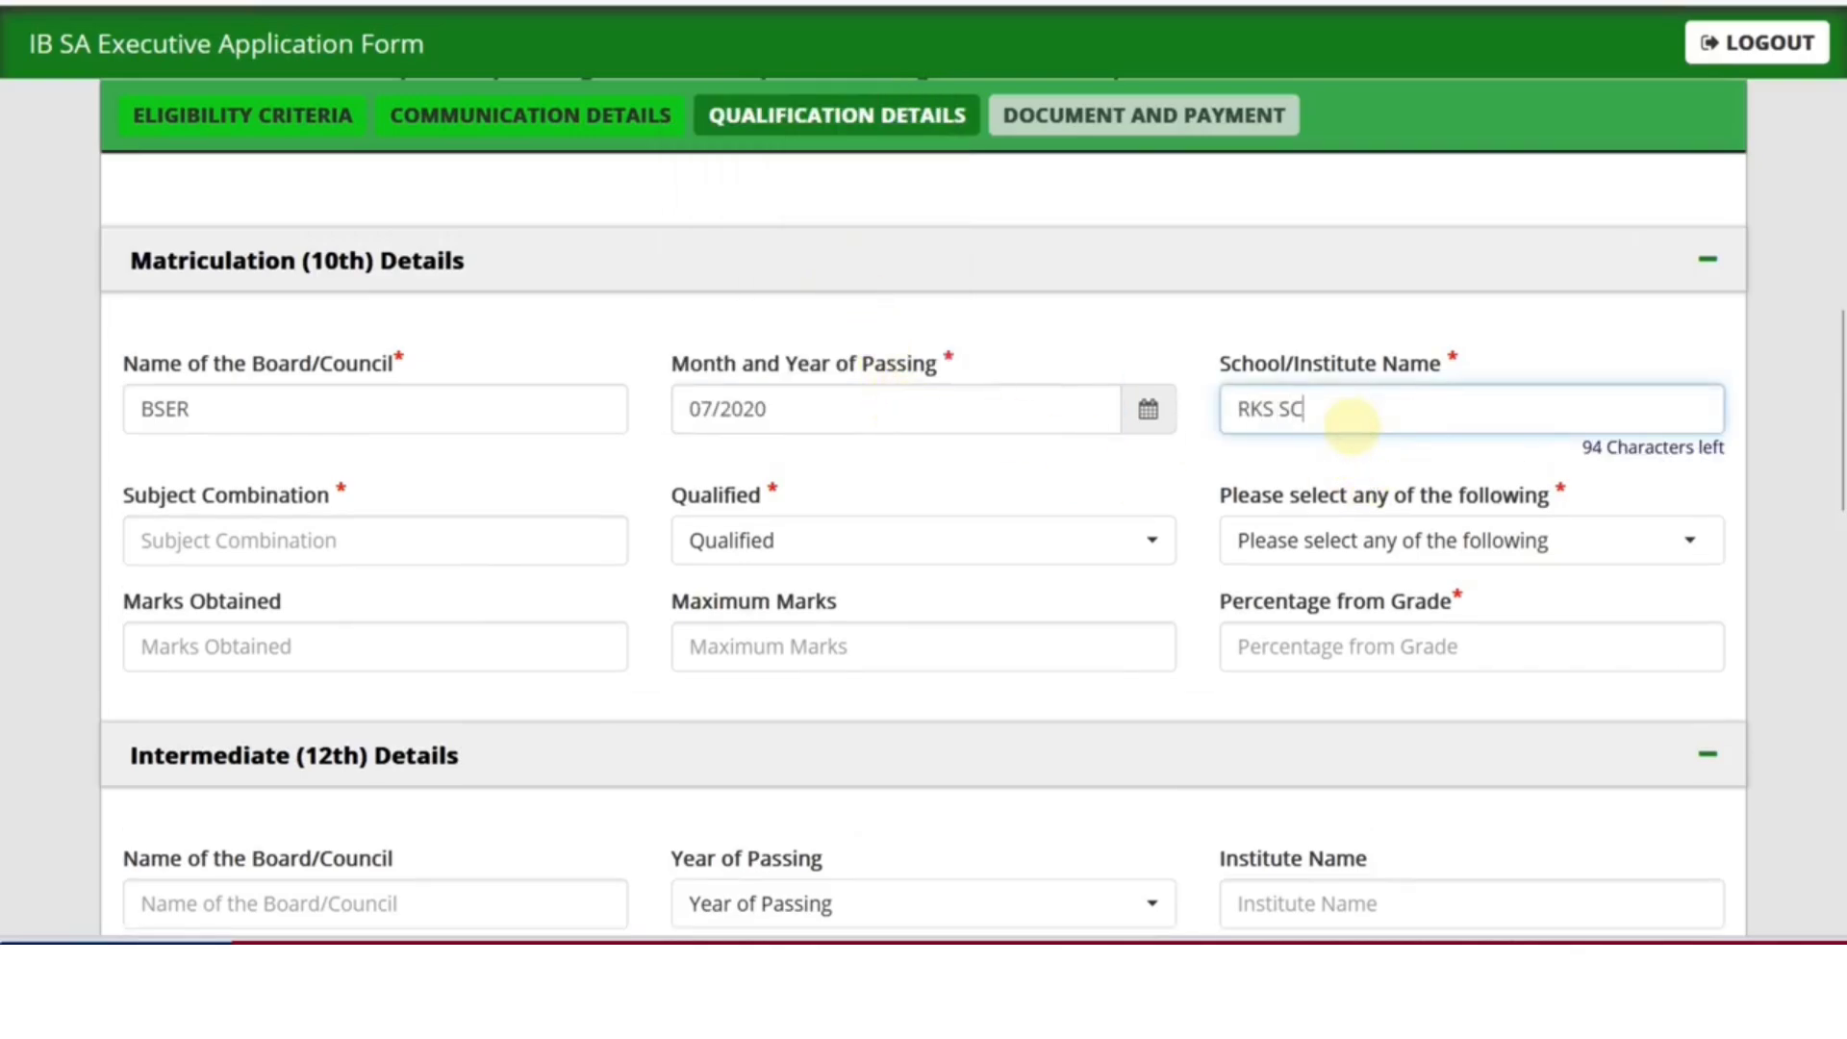
text(HOOL)
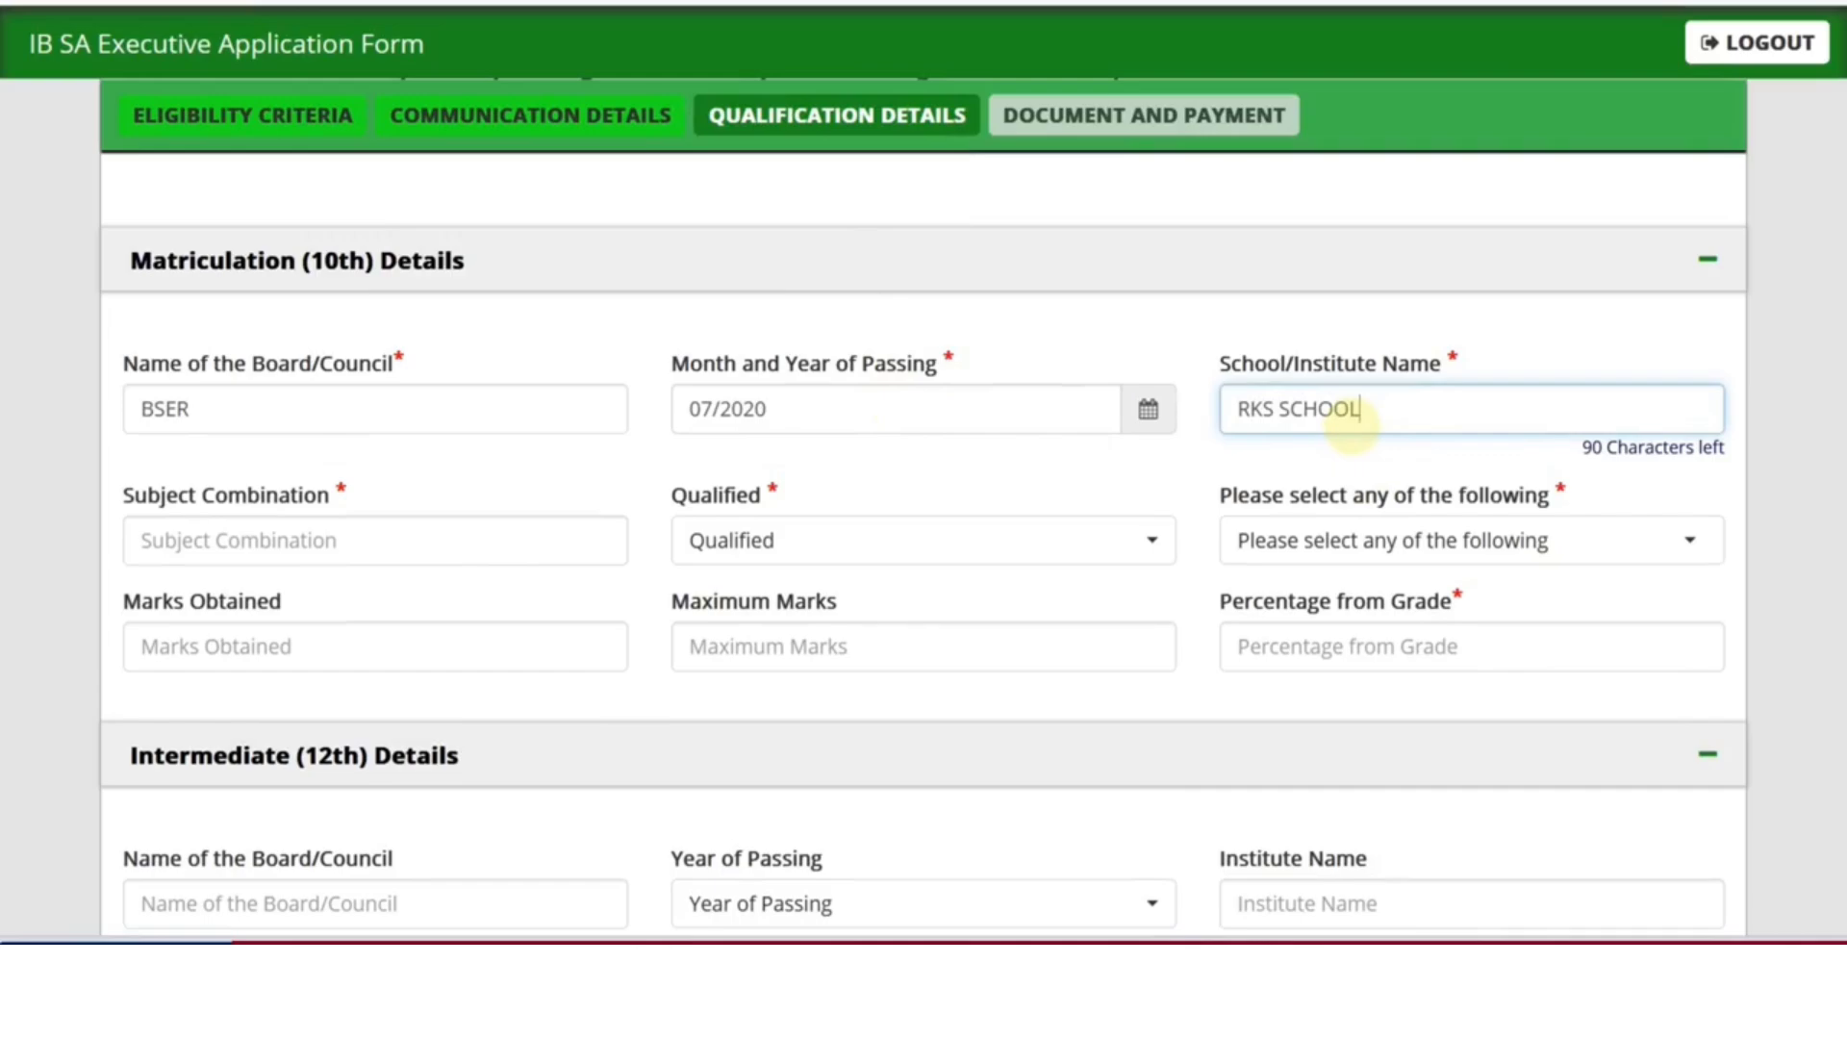
Enter subjects MATH, HINDI, ENGLISH, SANSKRIT and mark the 10th exam as Pass
click(343, 541)
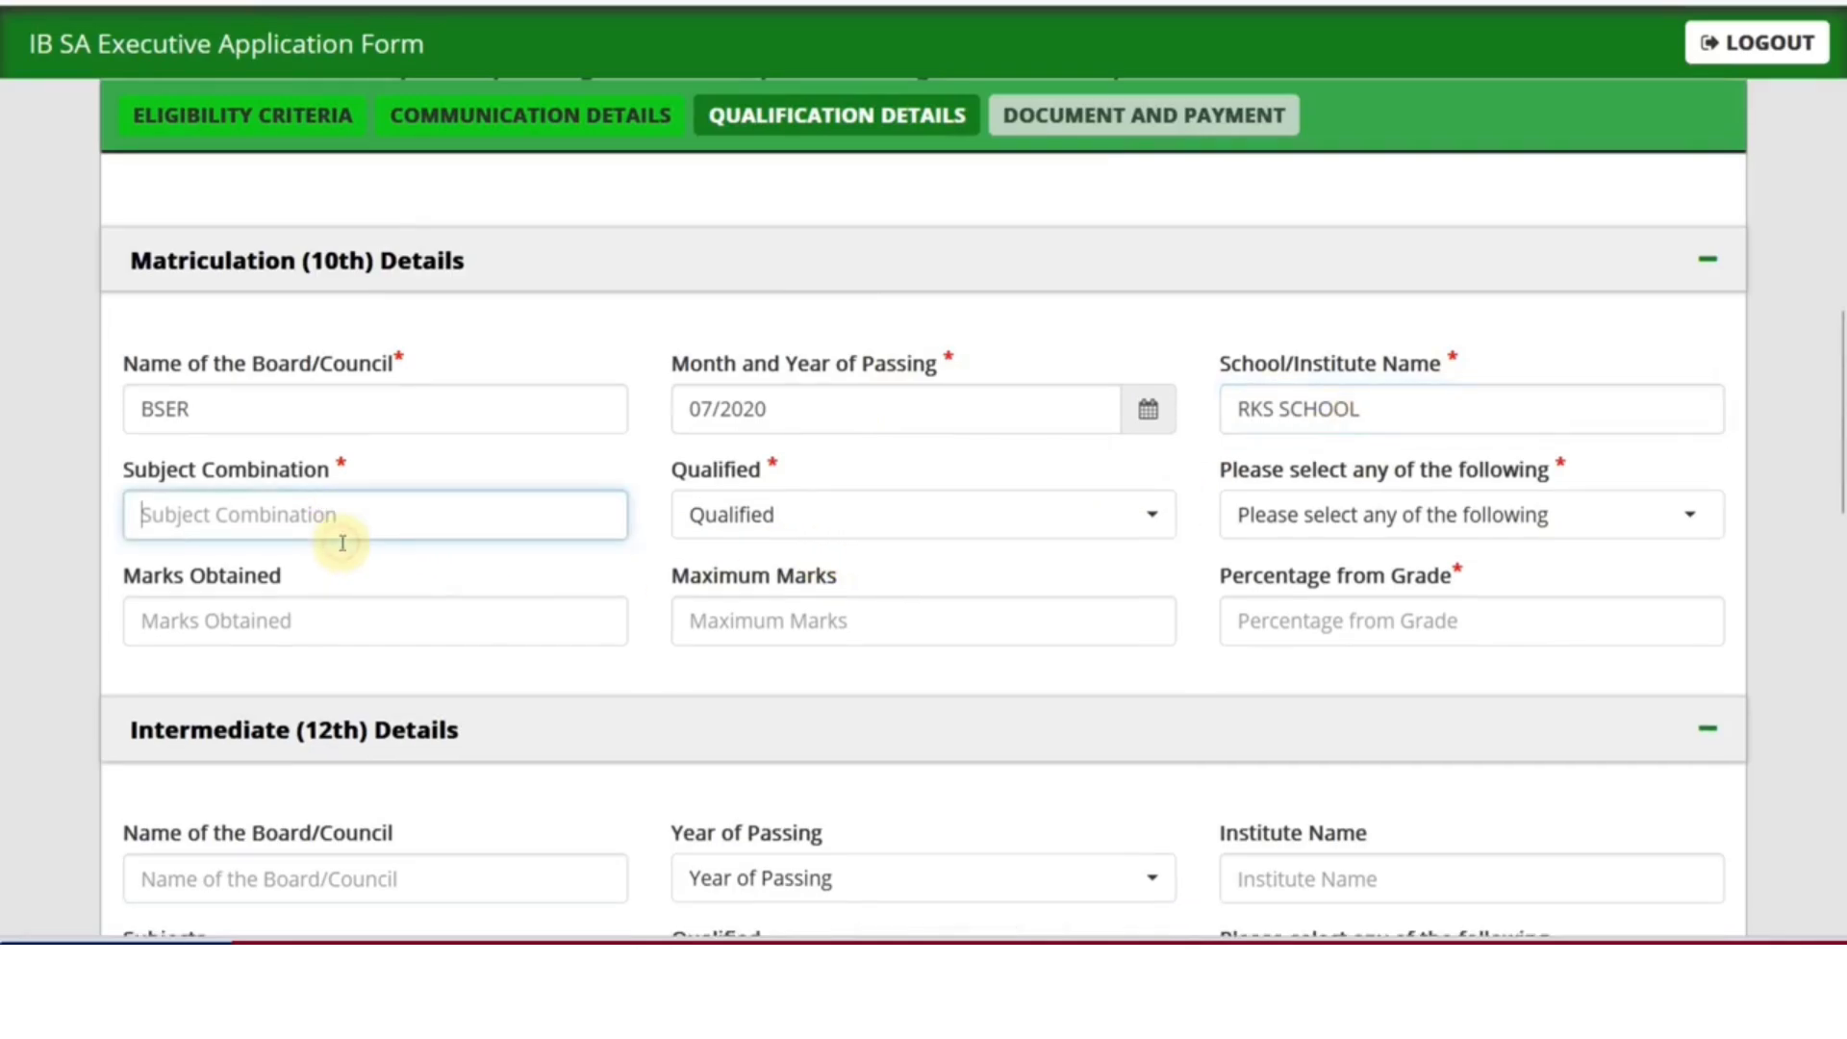
text(MA)
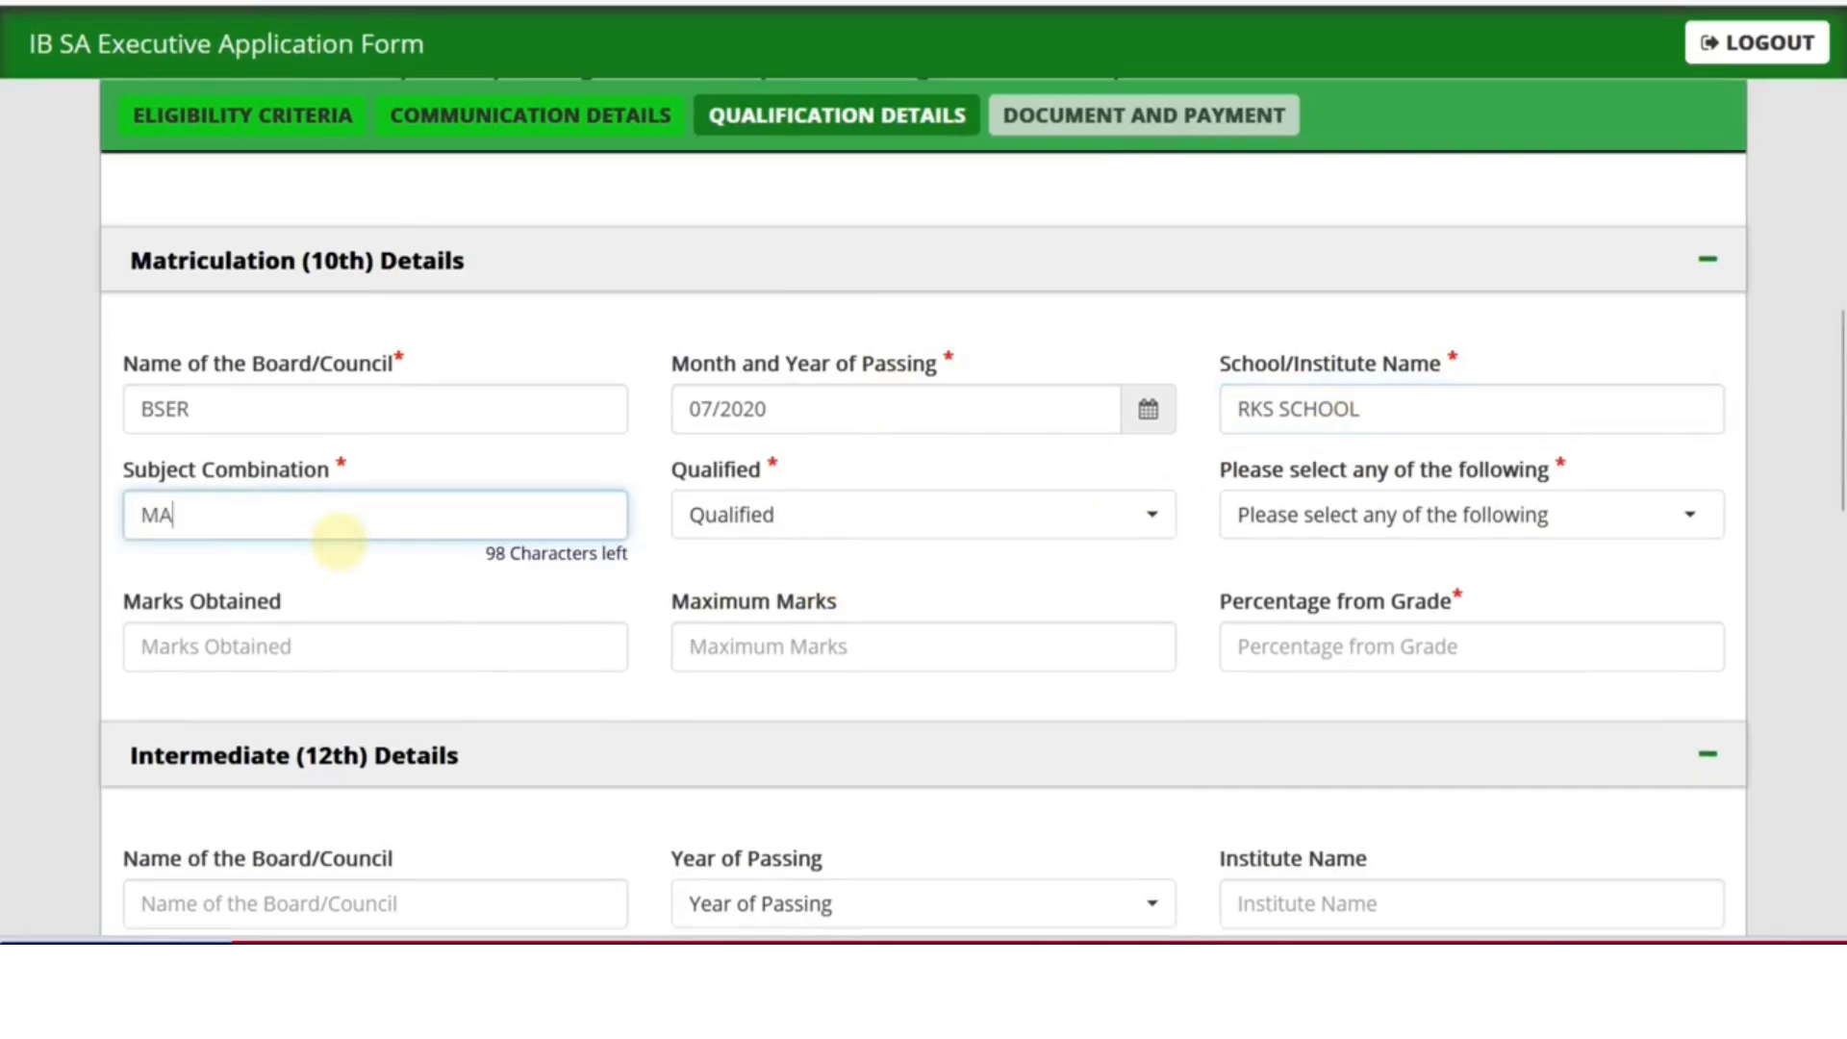
text(TH, HINDI, )
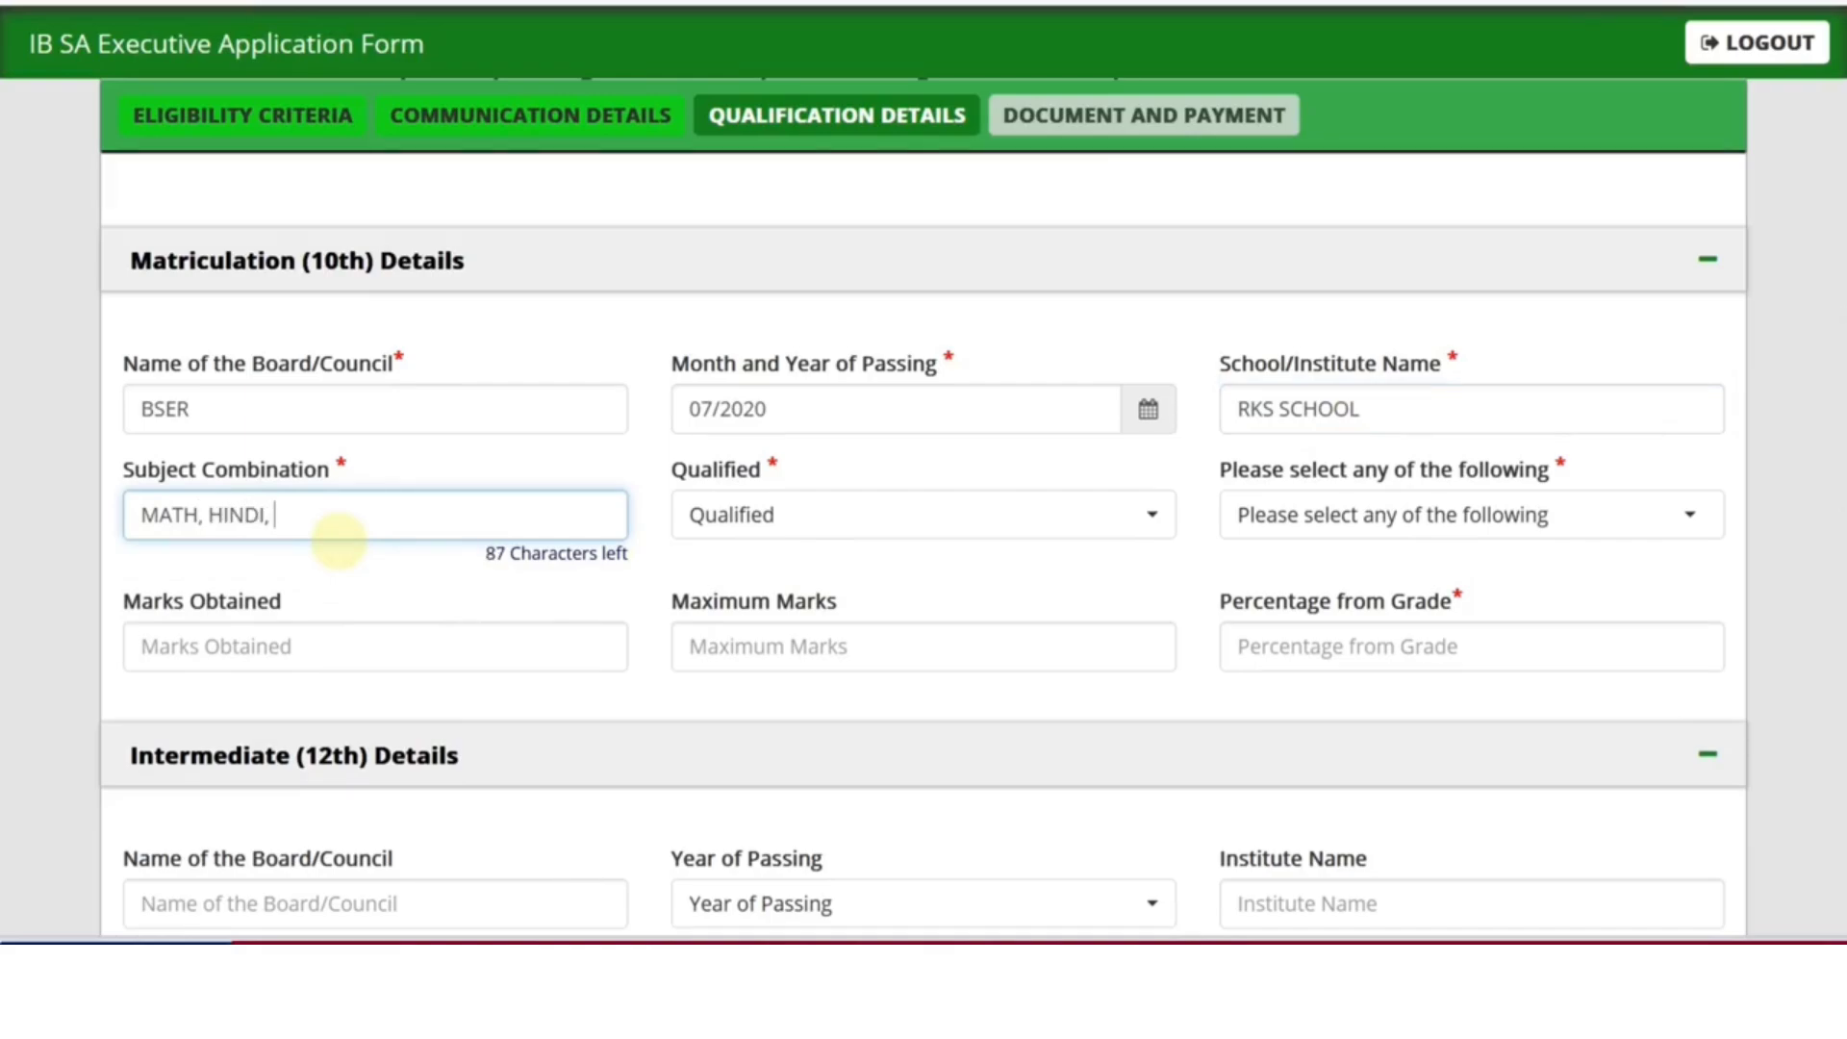
text(ENGLISH, SANSKRIT)
click(731, 519)
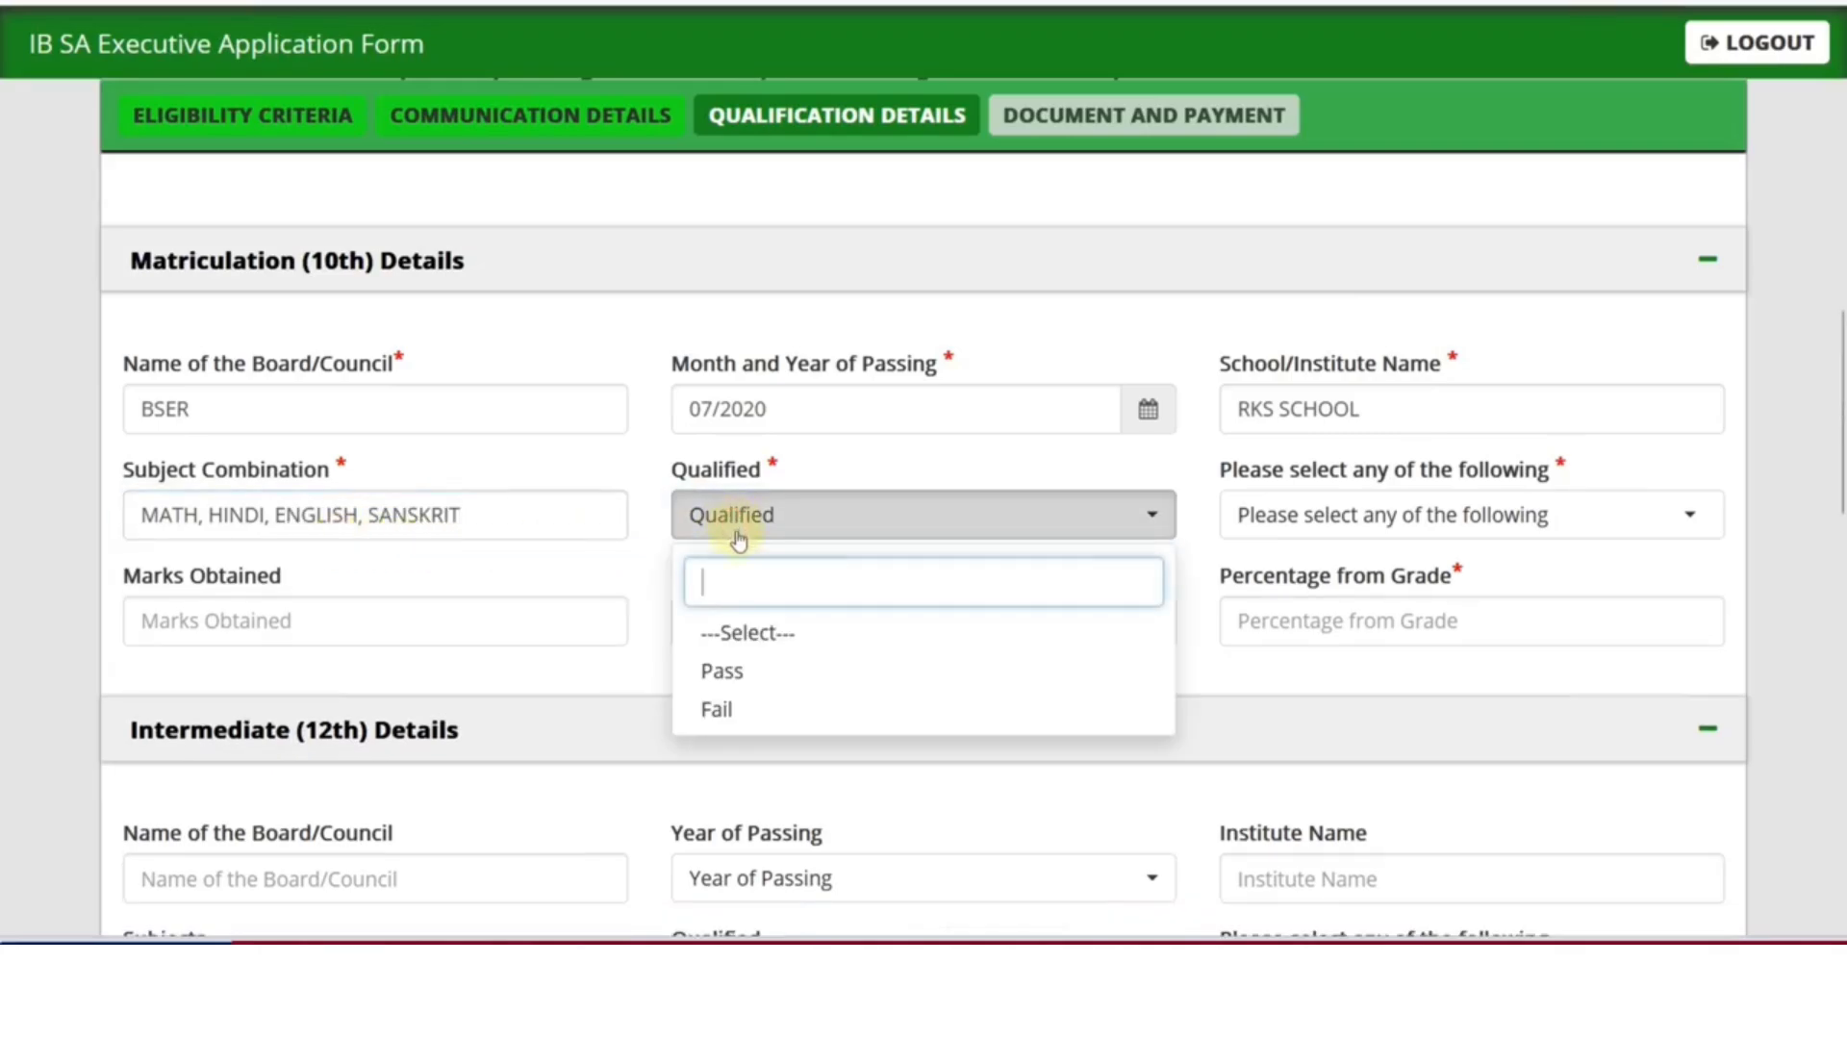
click(746, 669)
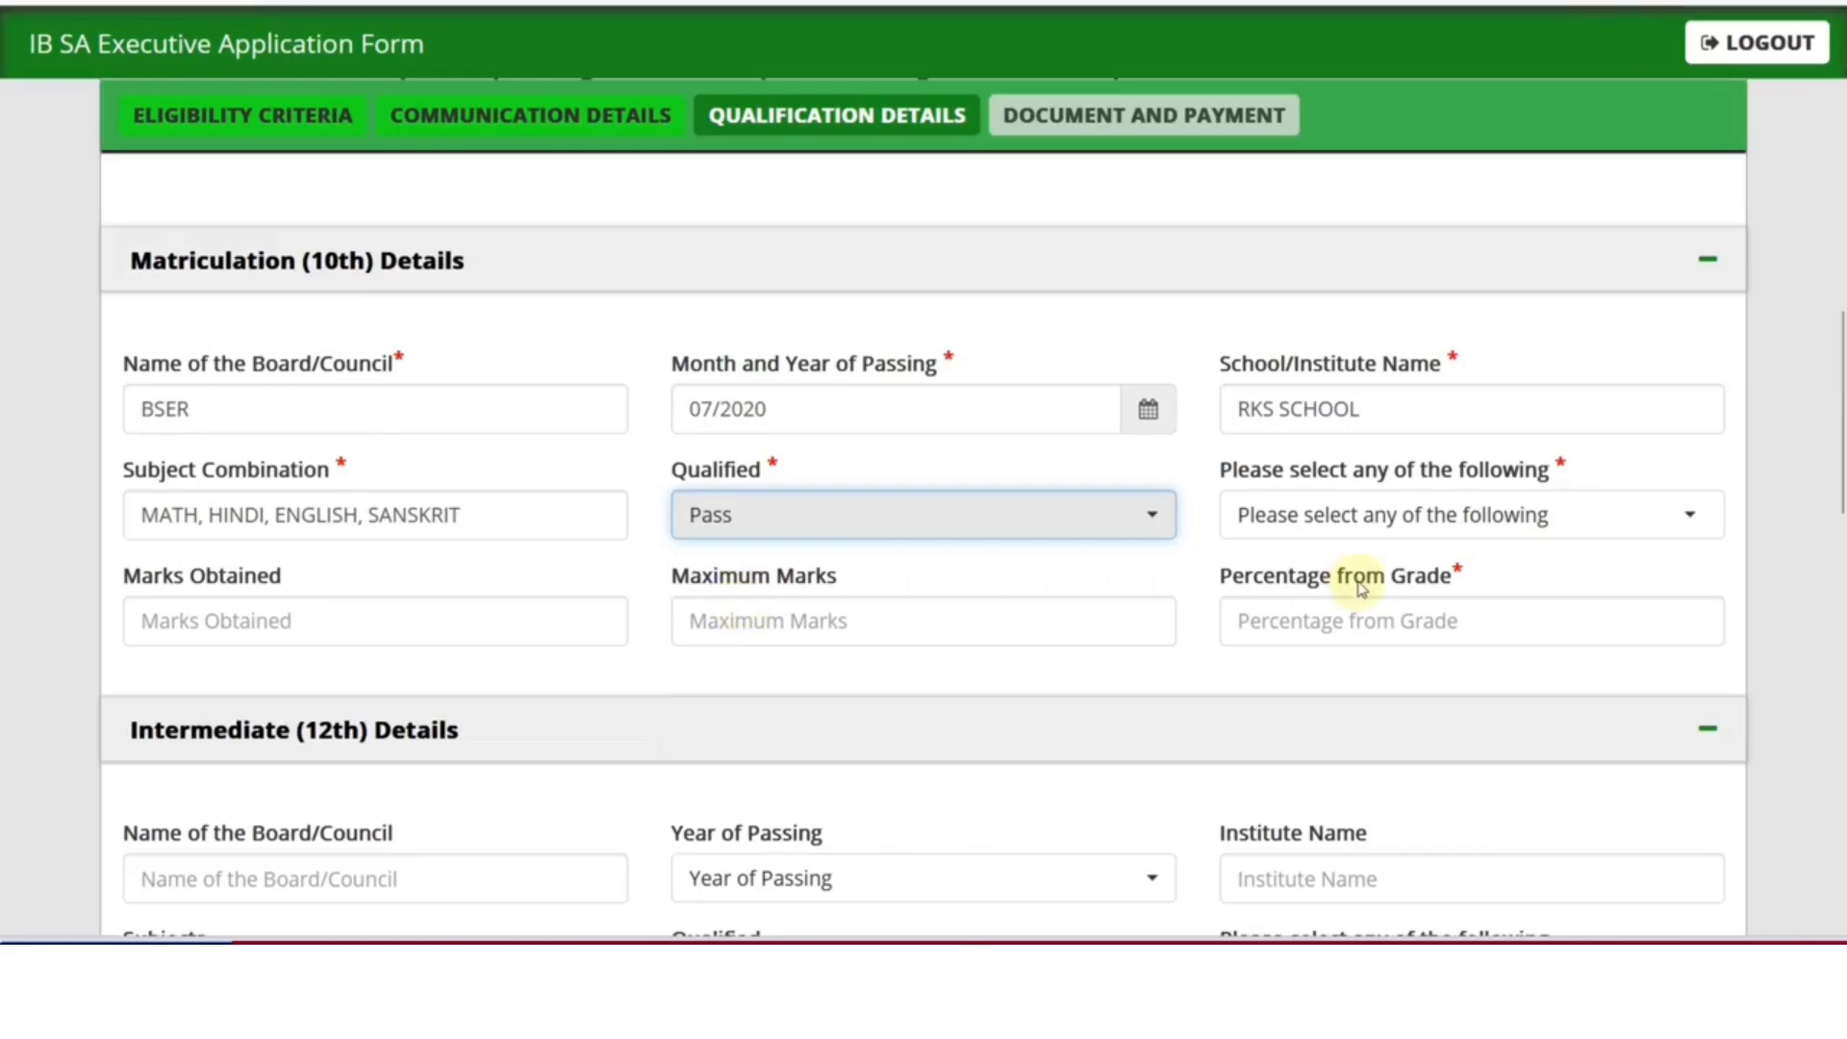
Choose CGPA as the 10th marks type and go through the CGPA and percentage fields
click(1327, 517)
click(1295, 709)
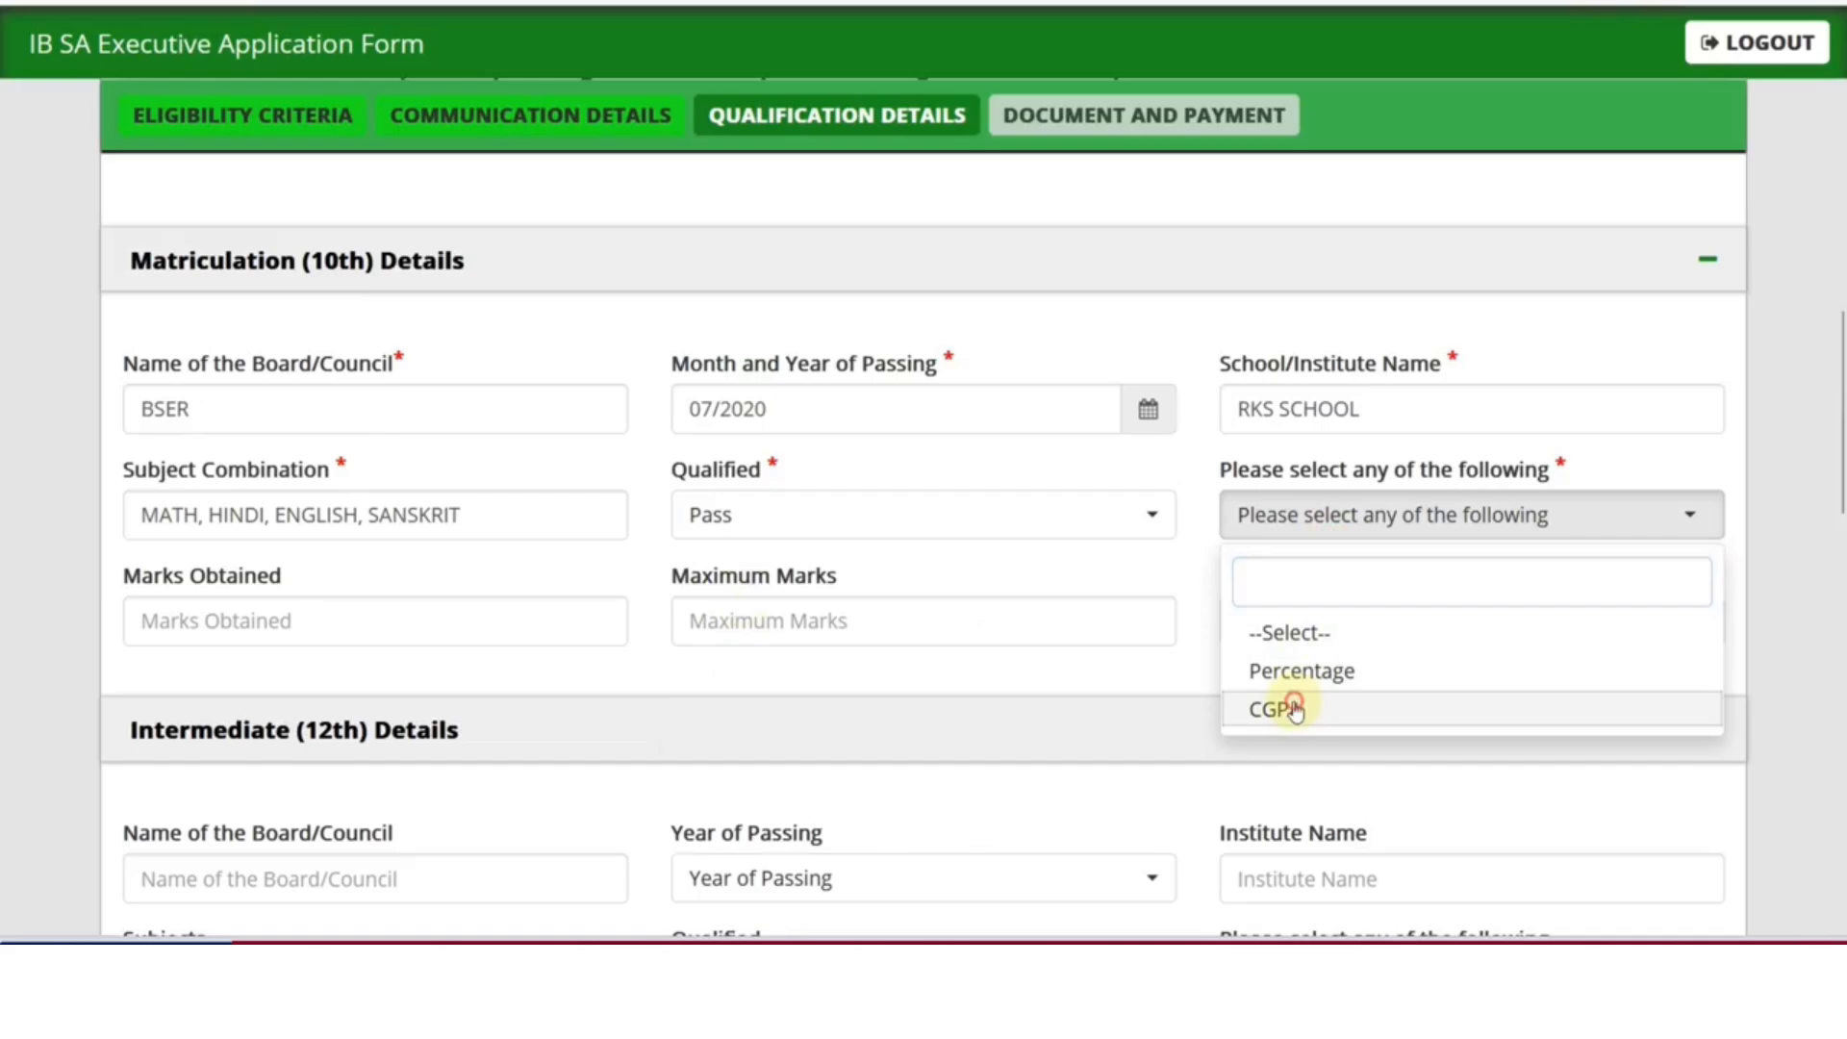
click(1293, 710)
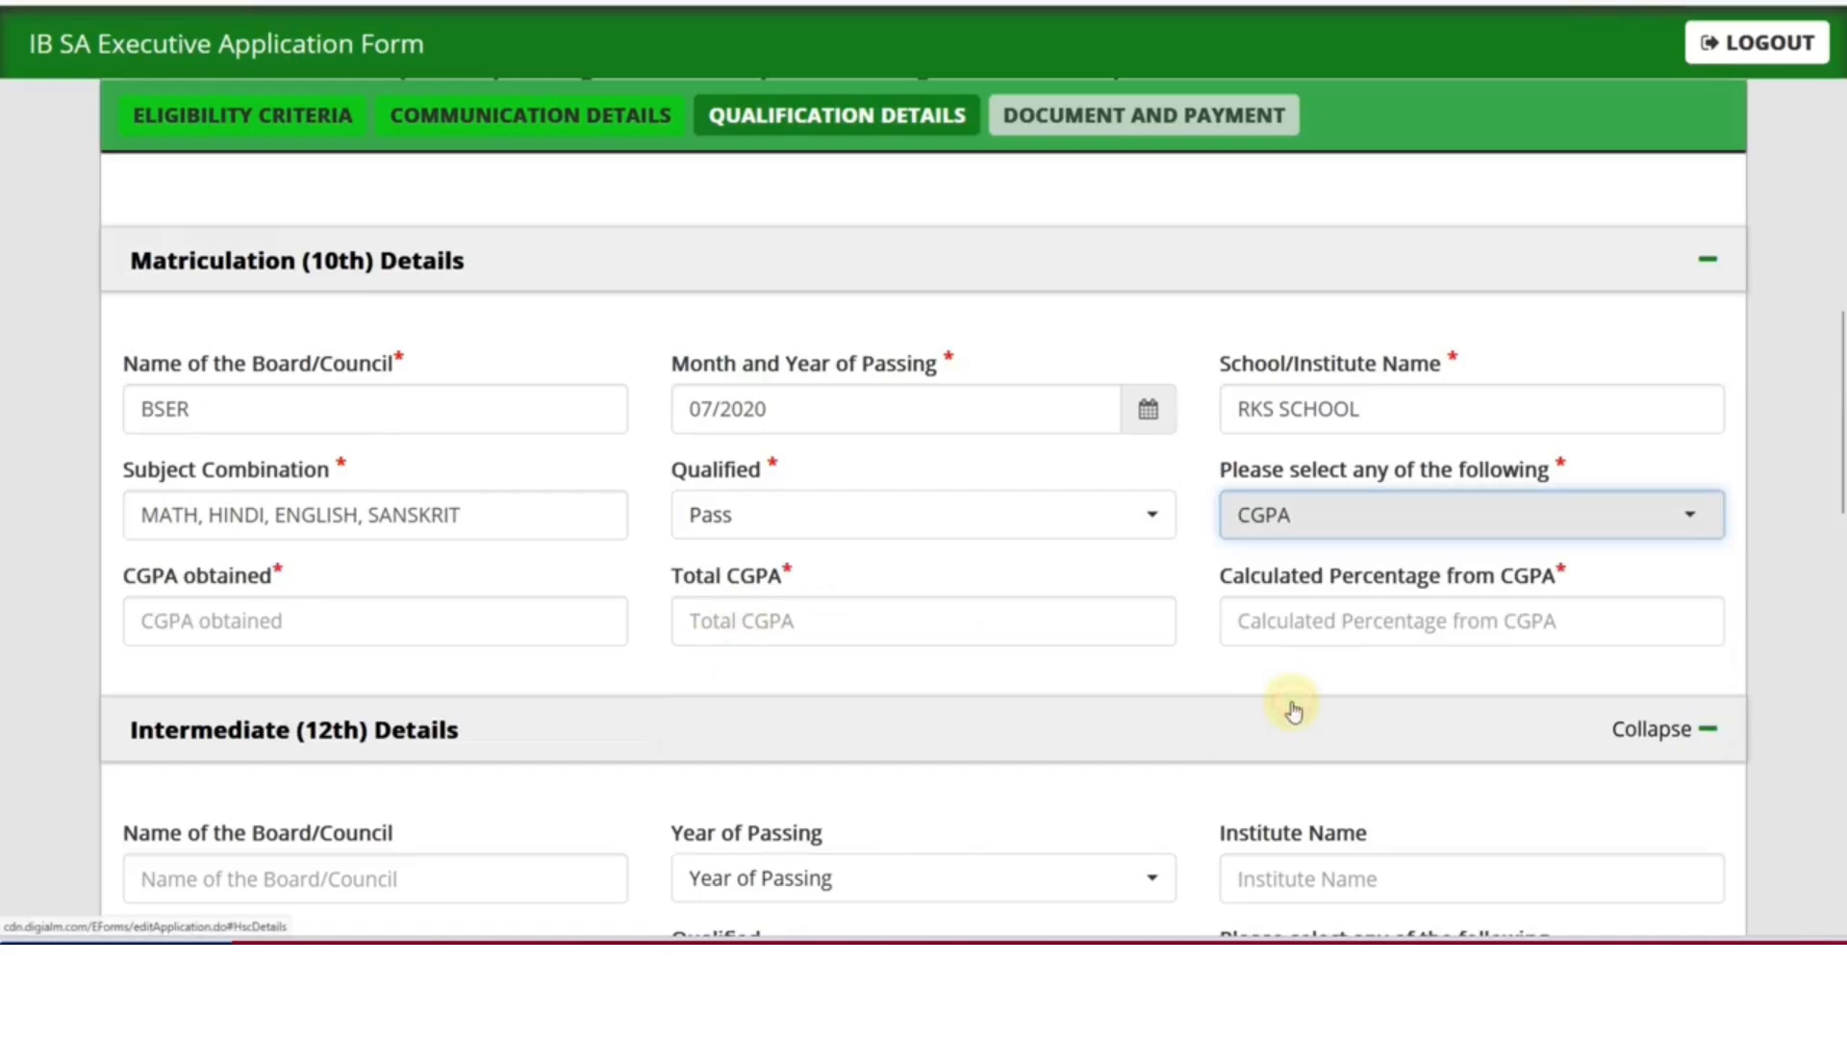
click(735, 620)
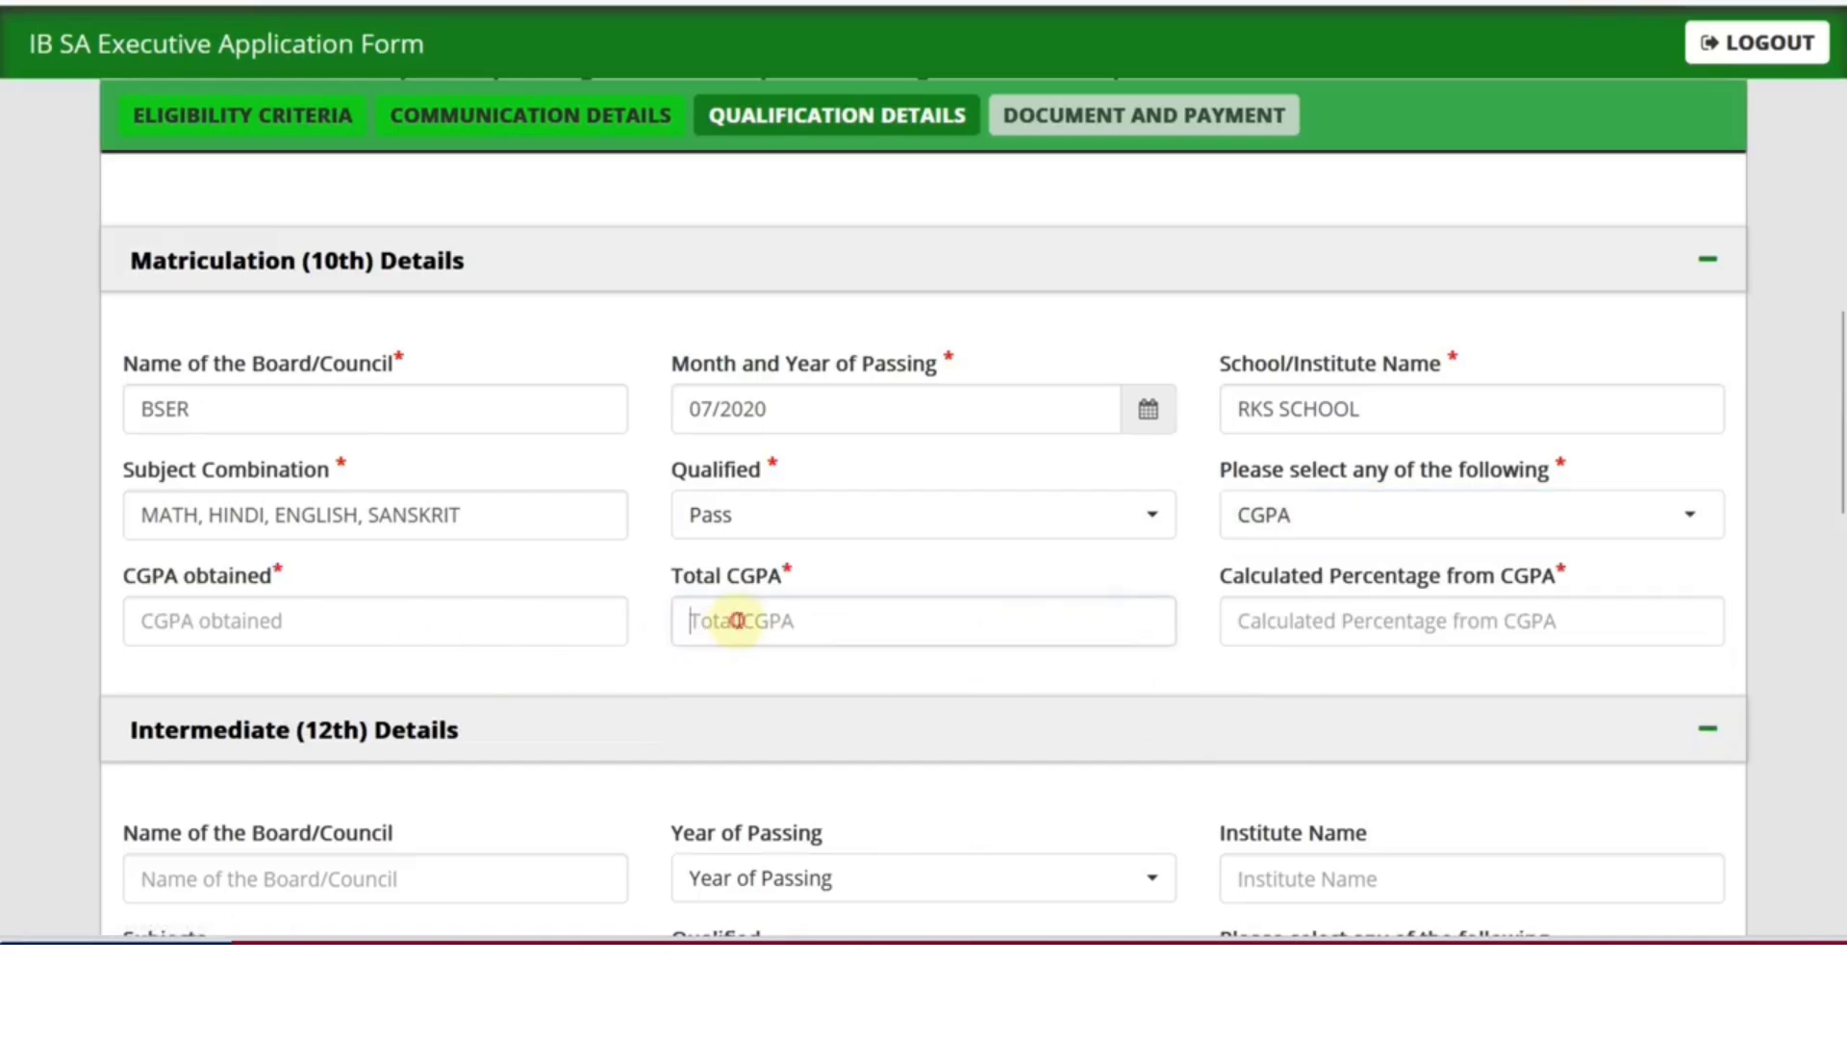
click(1335, 635)
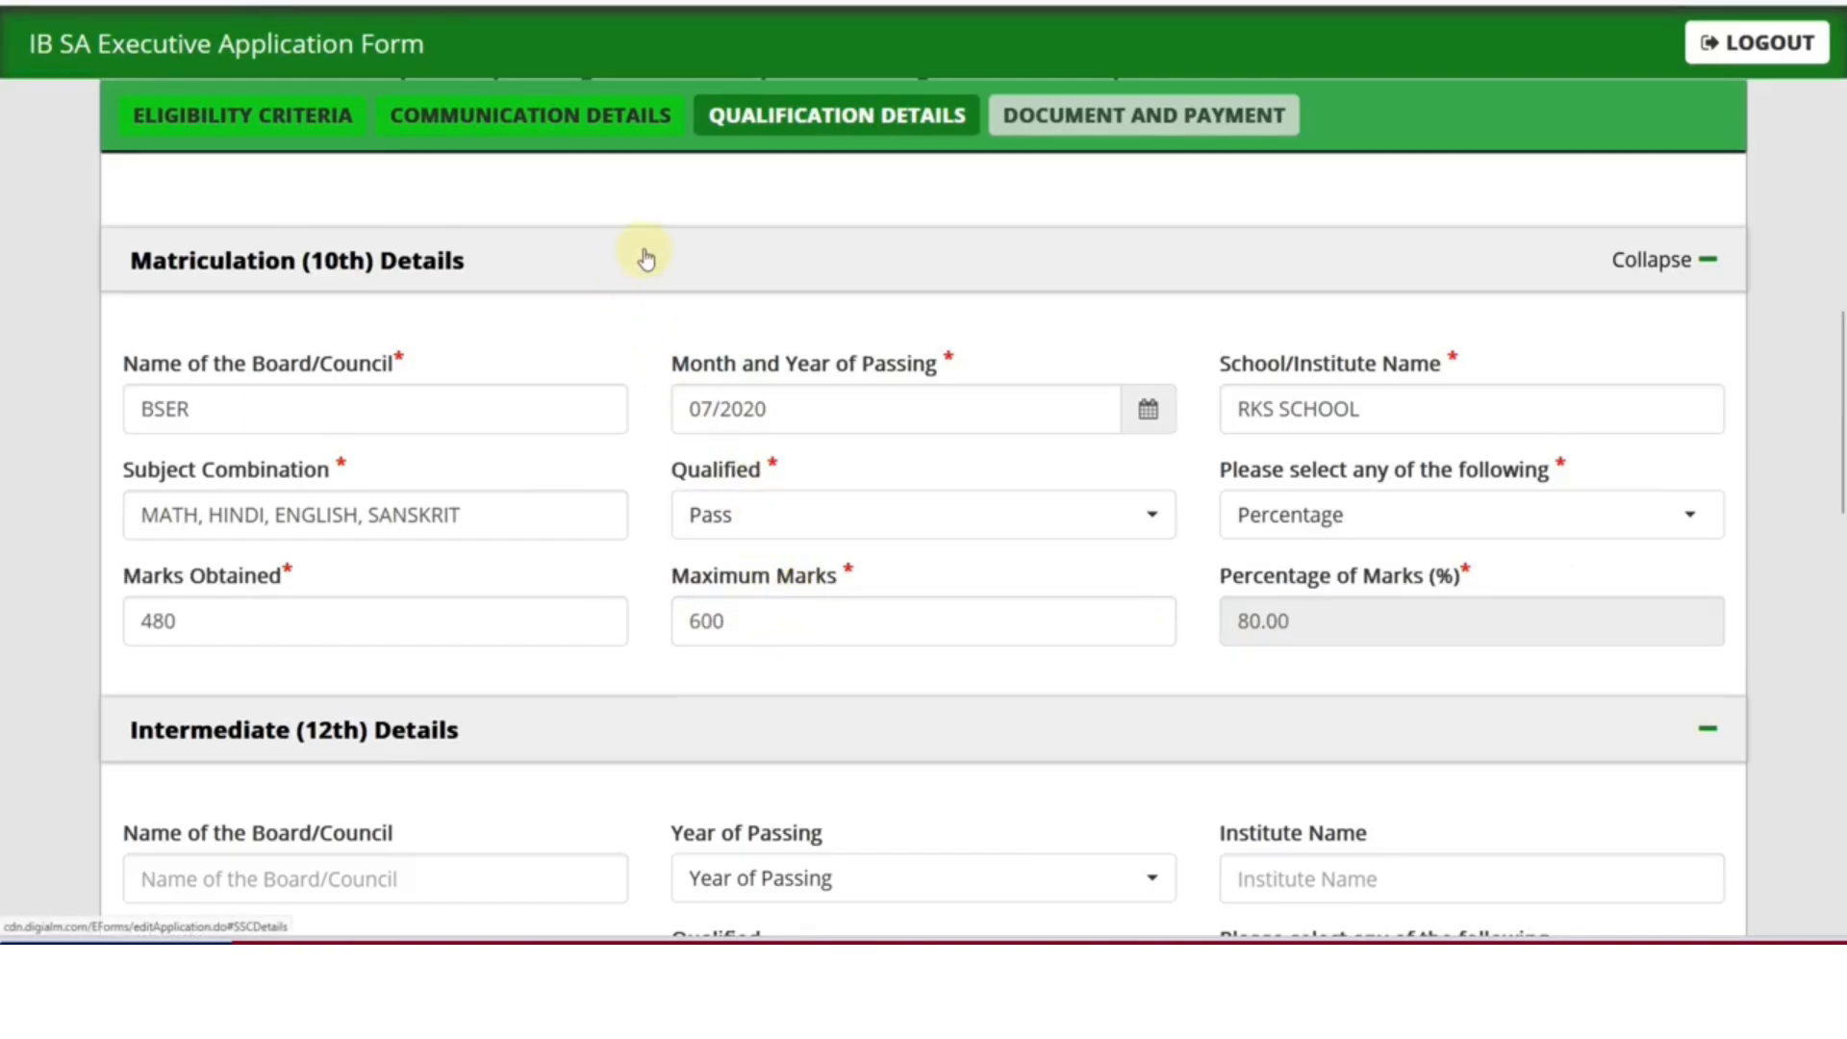
scroll(515, 582, down, 5)
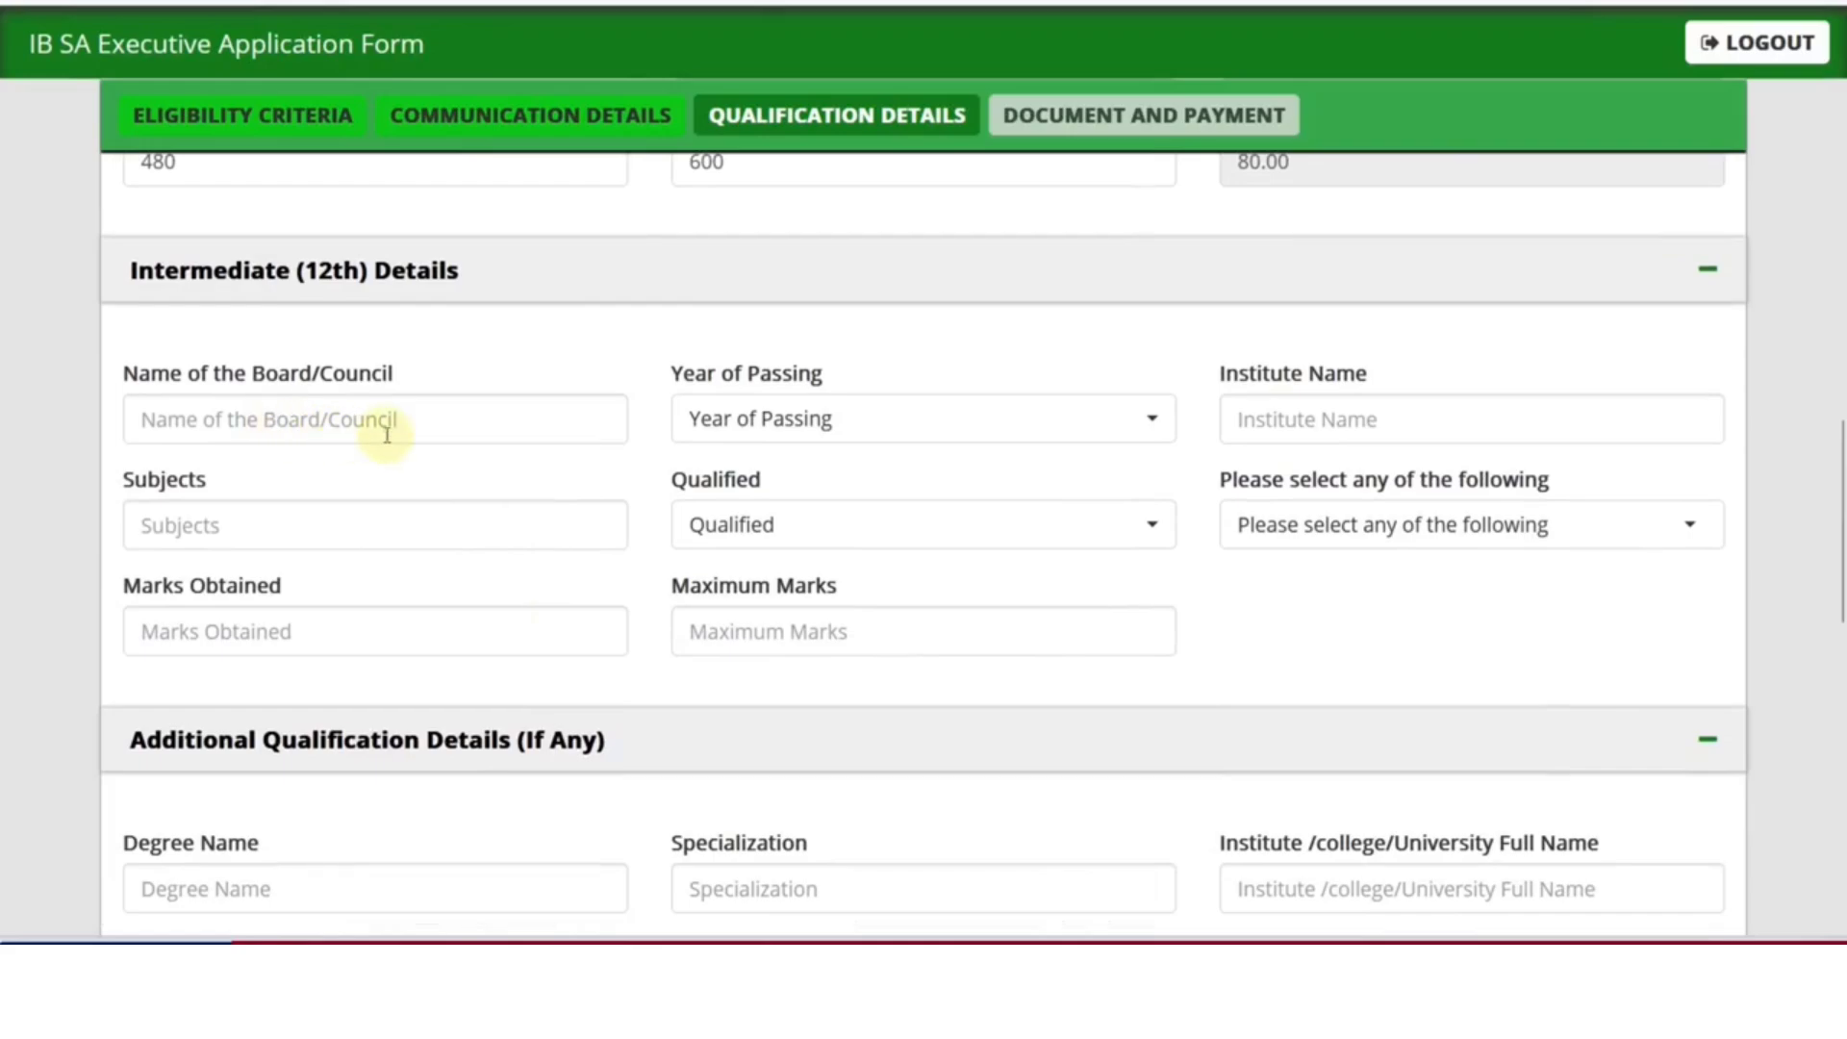
click(690, 423)
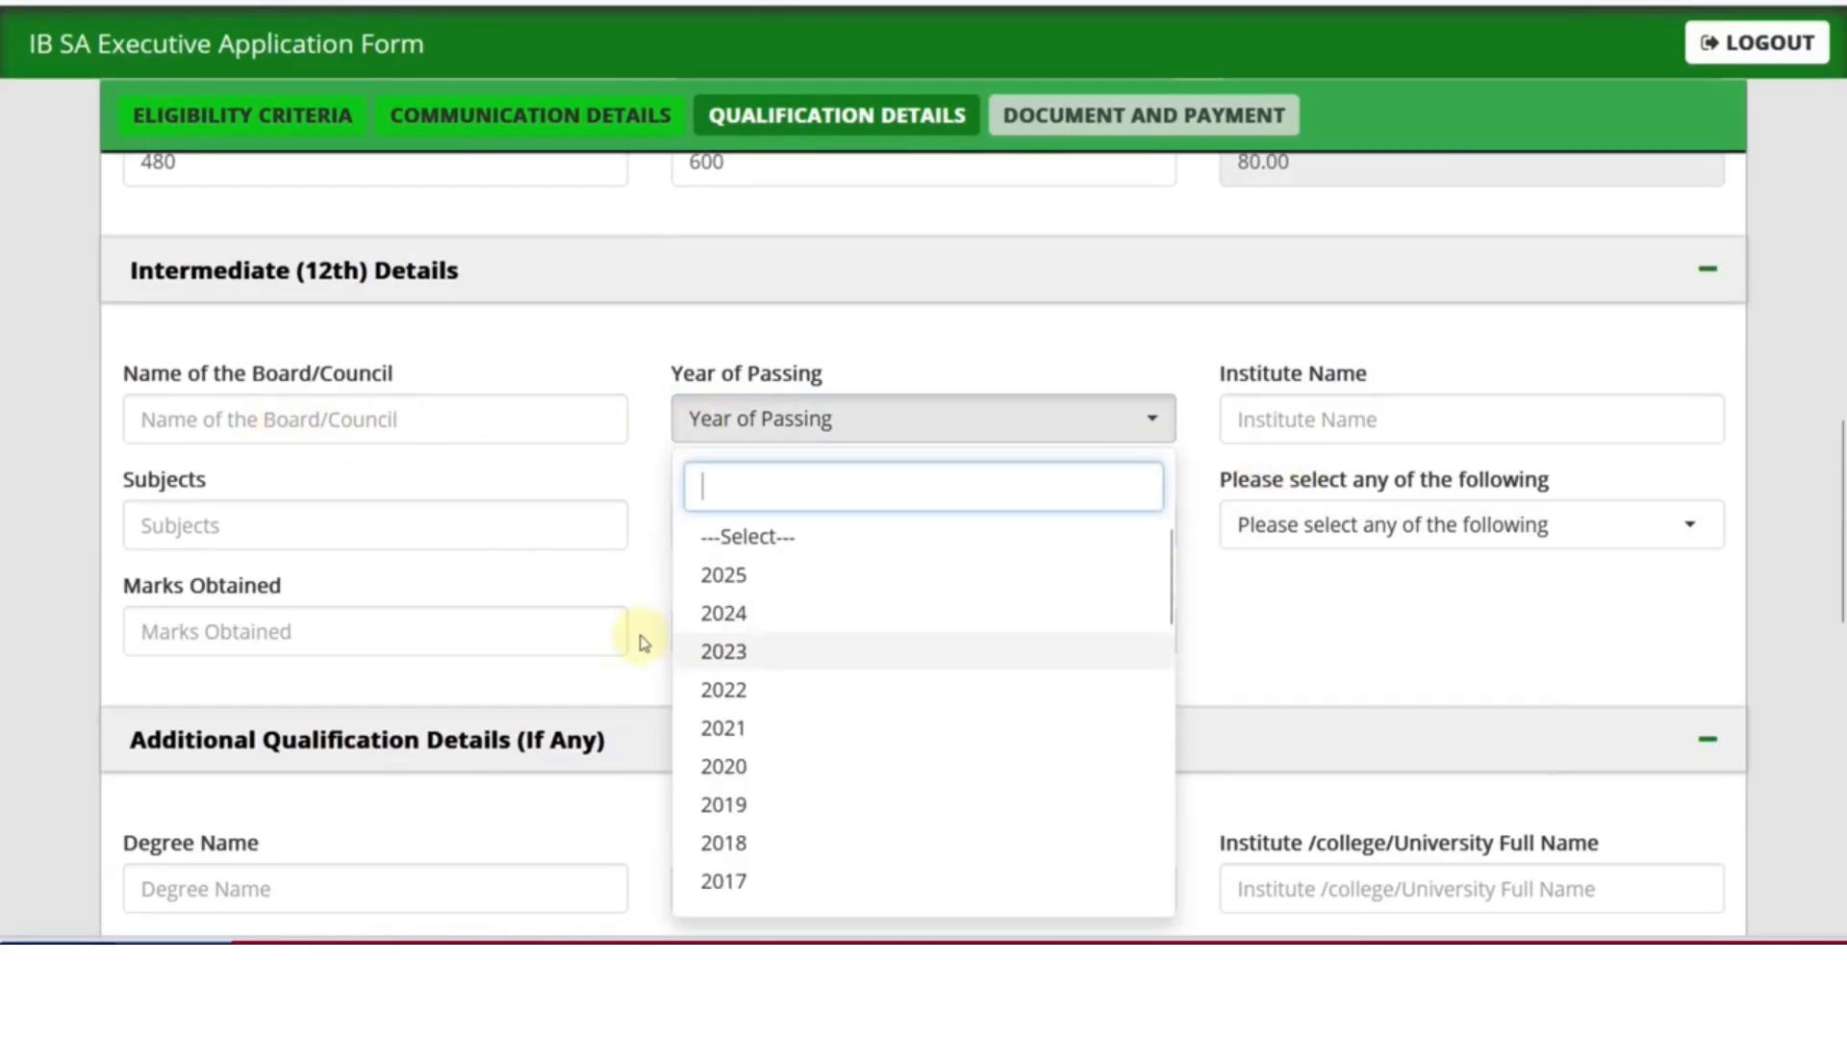
click(509, 538)
click(767, 543)
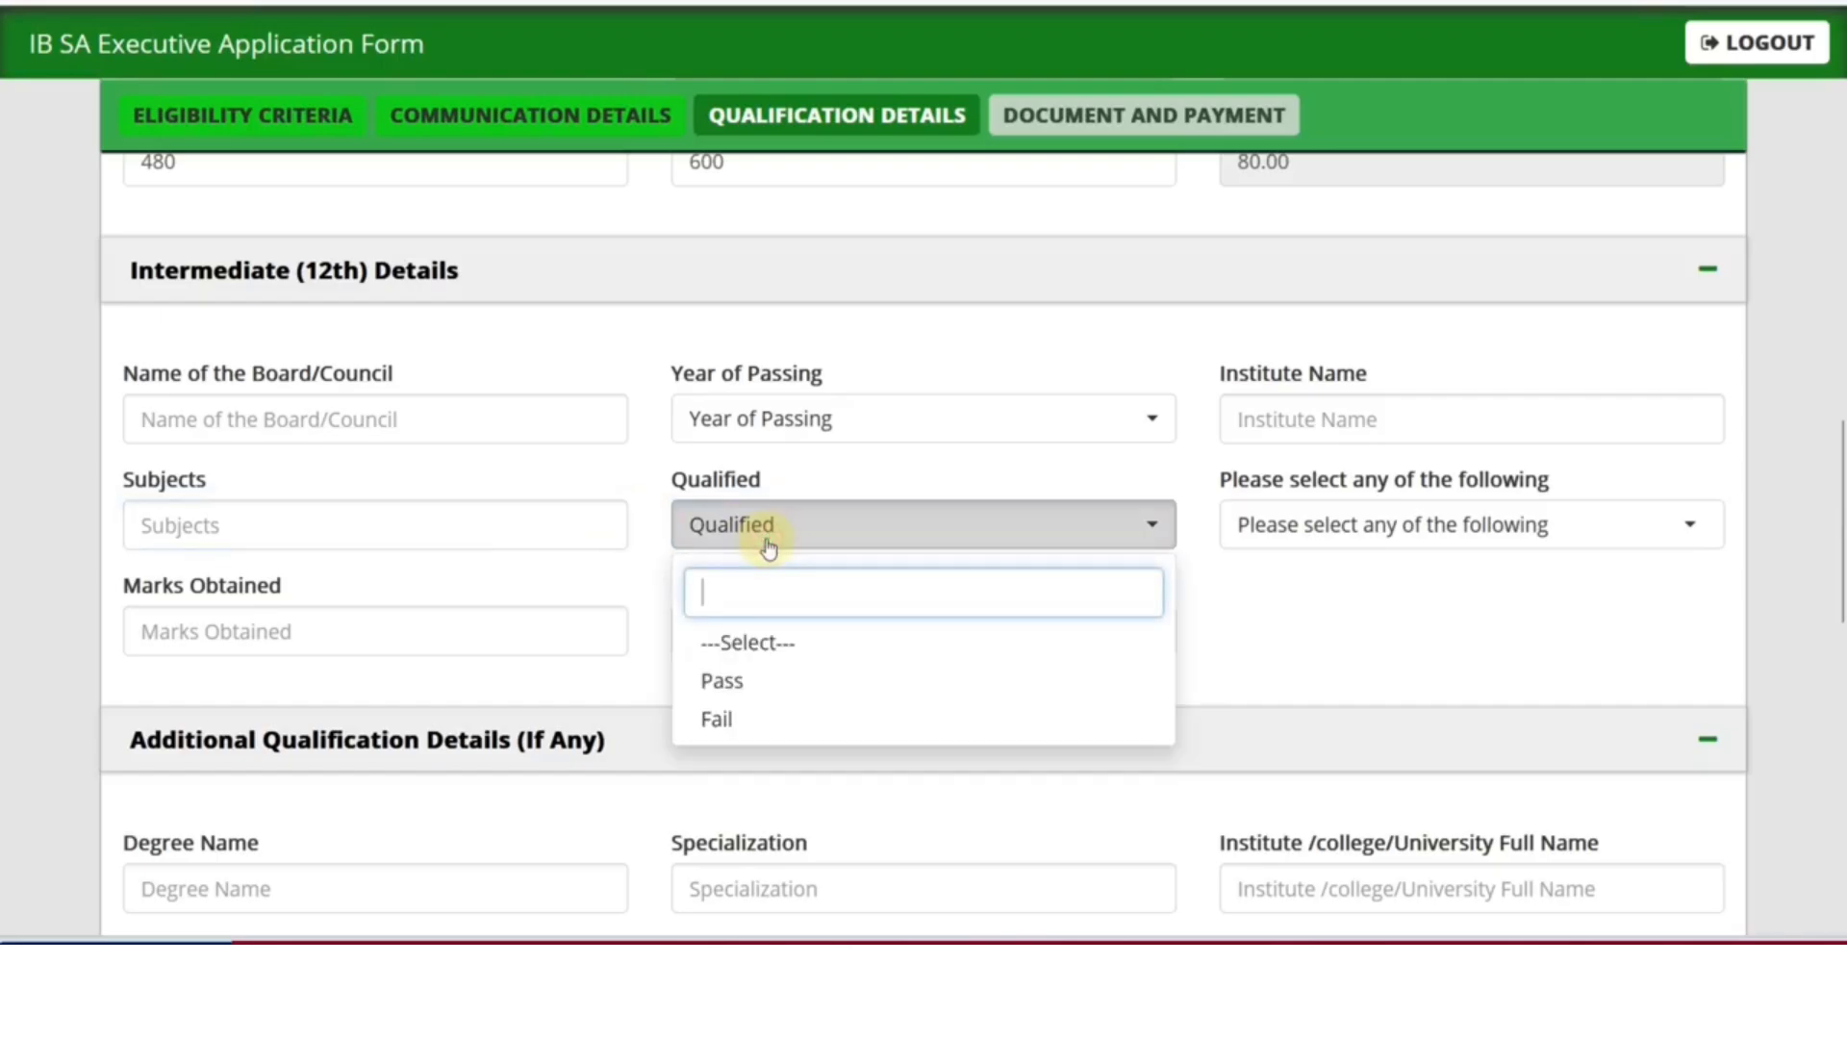
click(1360, 607)
click(1333, 553)
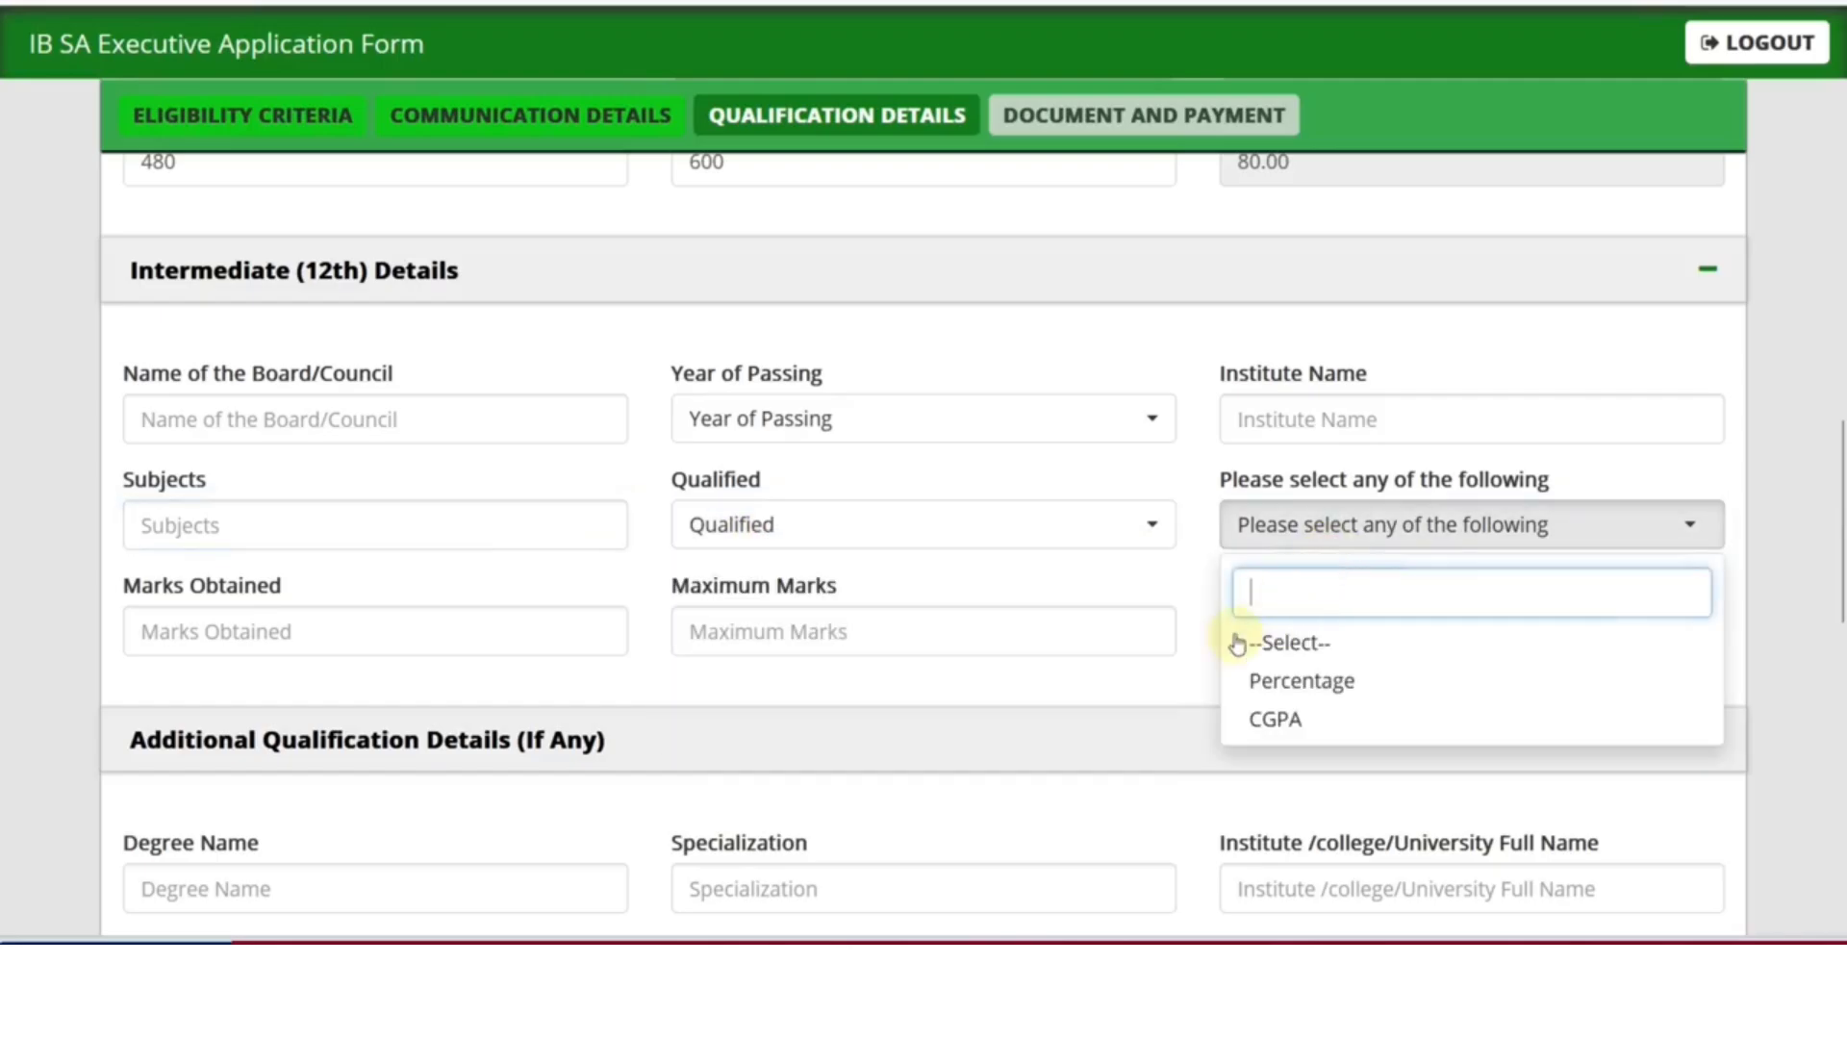
click(1134, 680)
scroll(1134, 683, down, 5)
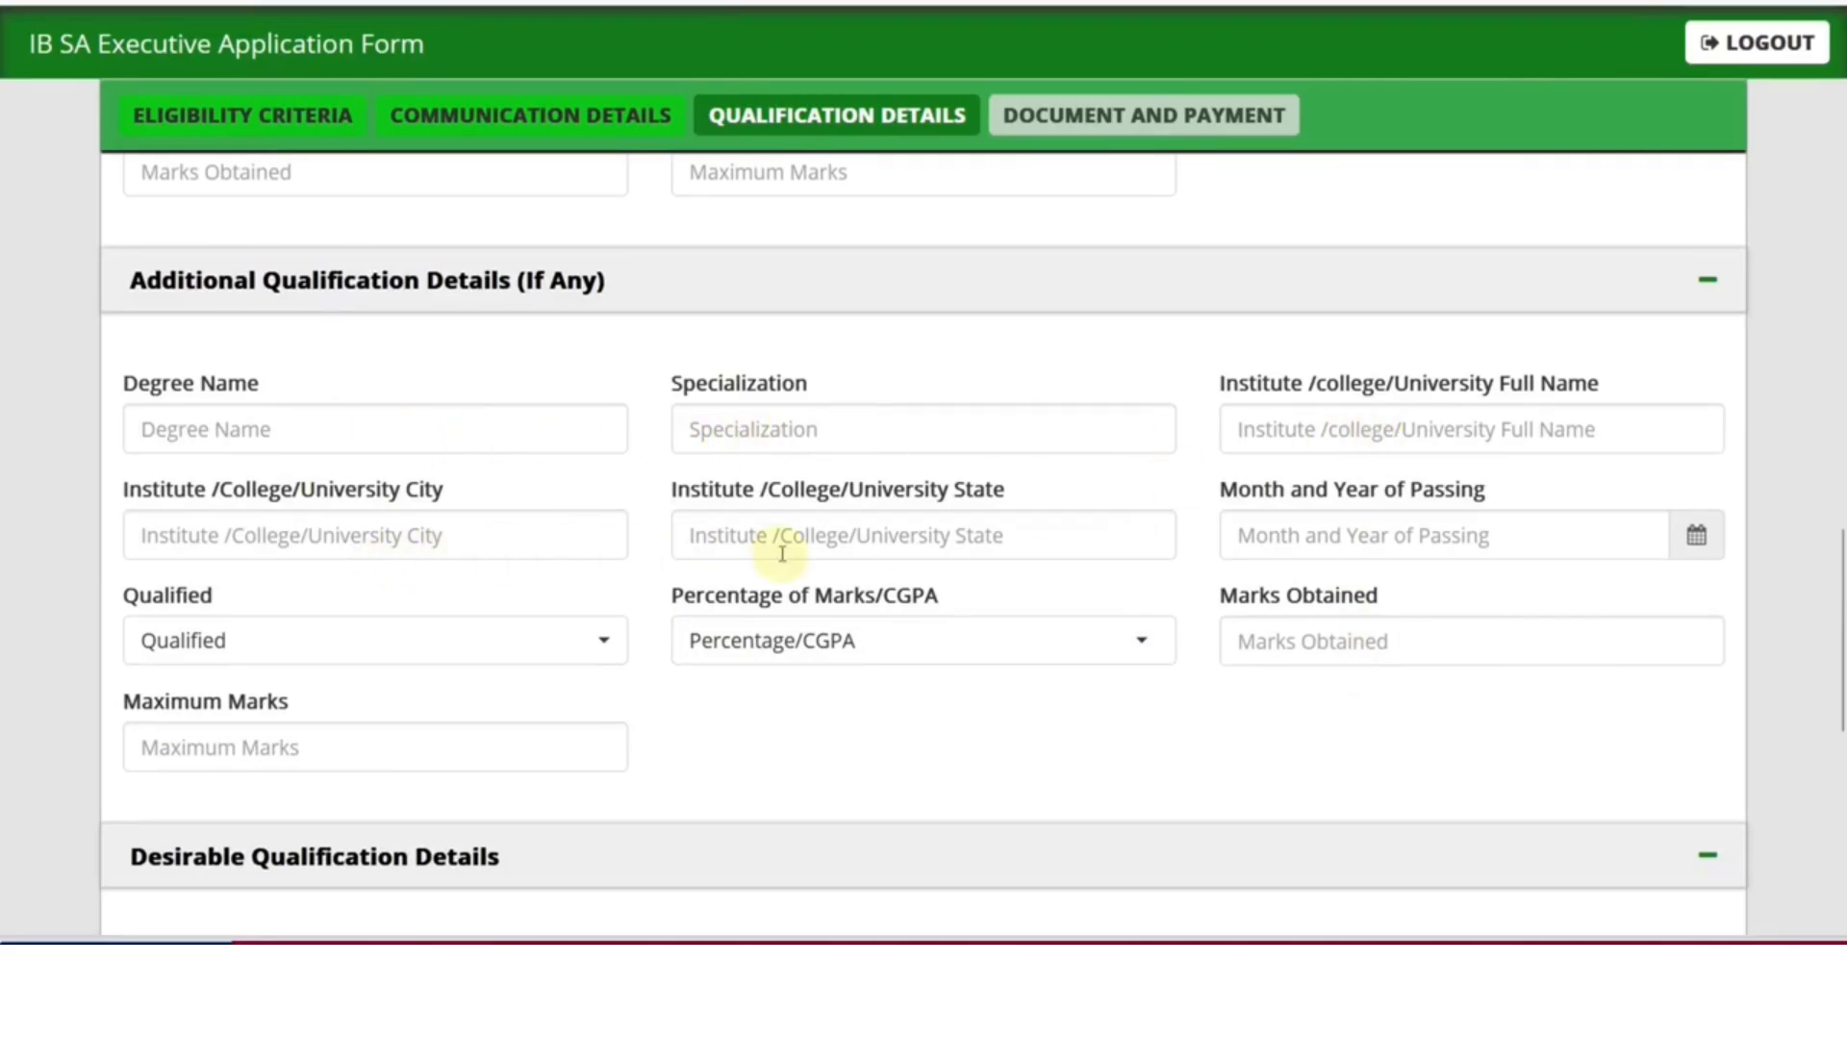
Answer No to Intelligence field experience and to knowing other foreign/local languages
scroll(701, 742, down, 5)
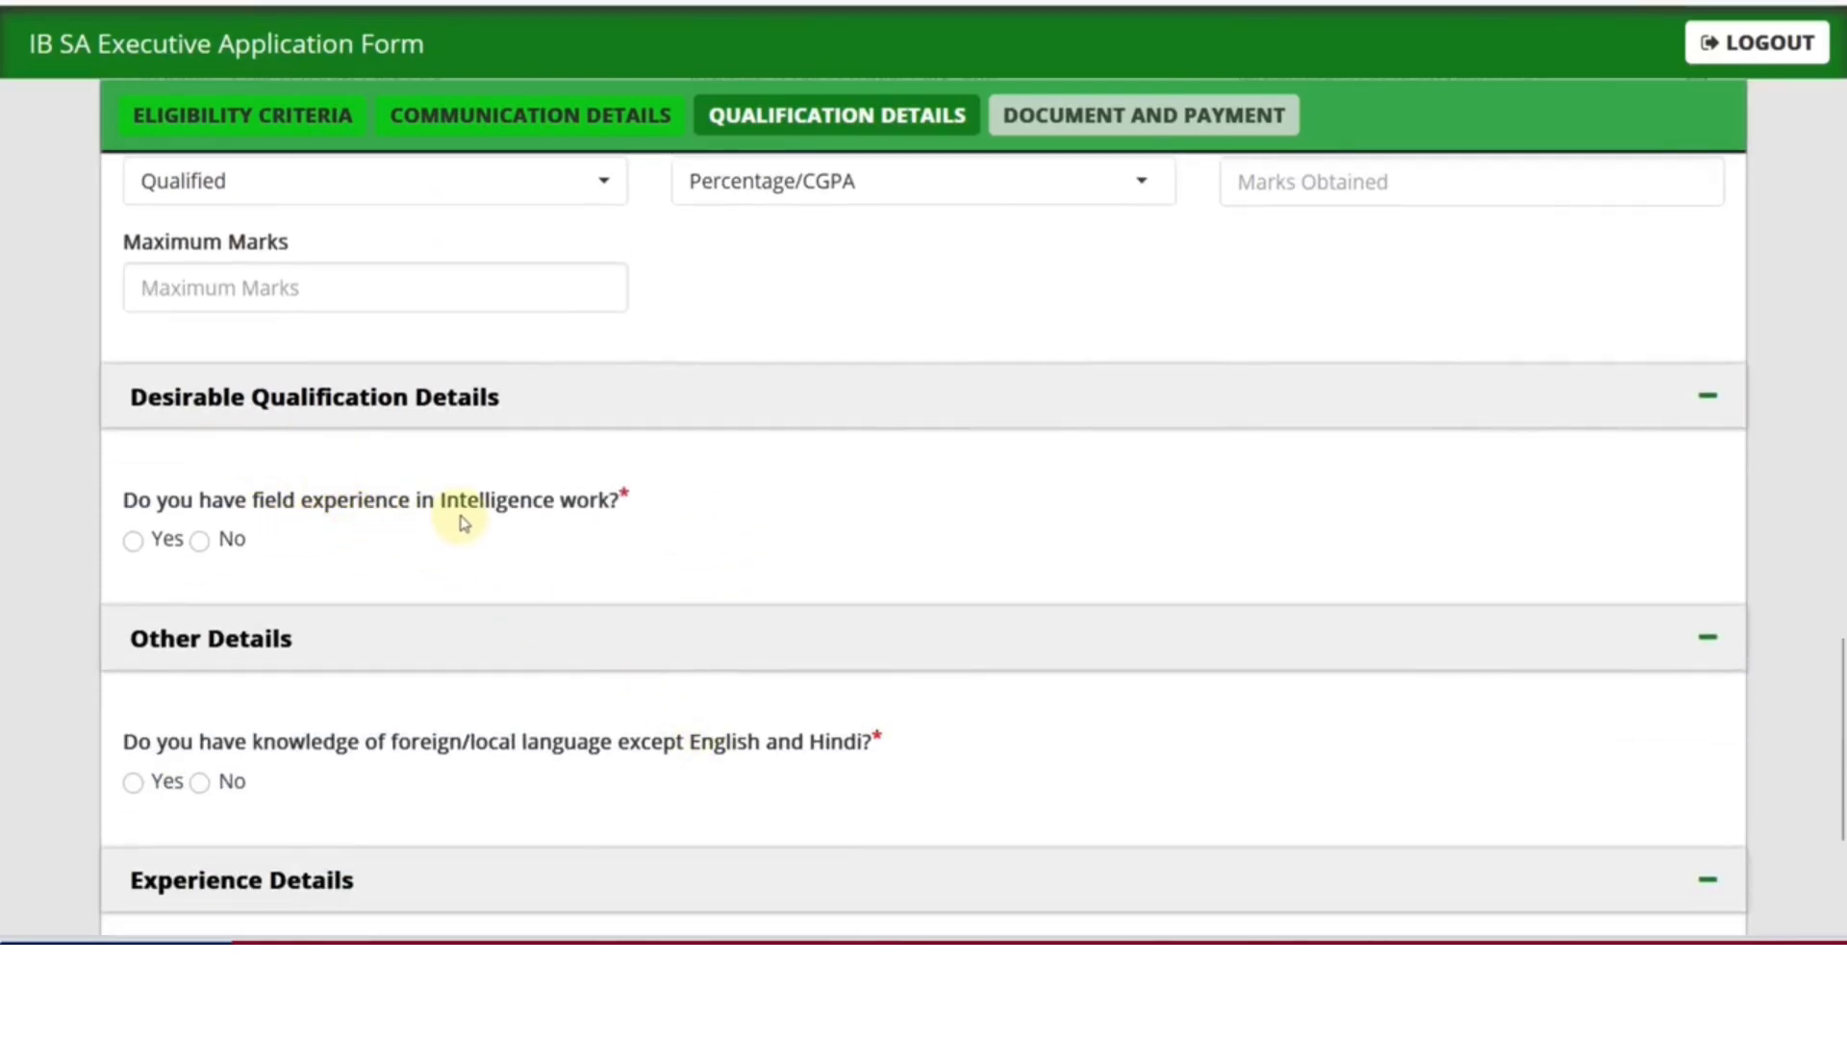
click(135, 537)
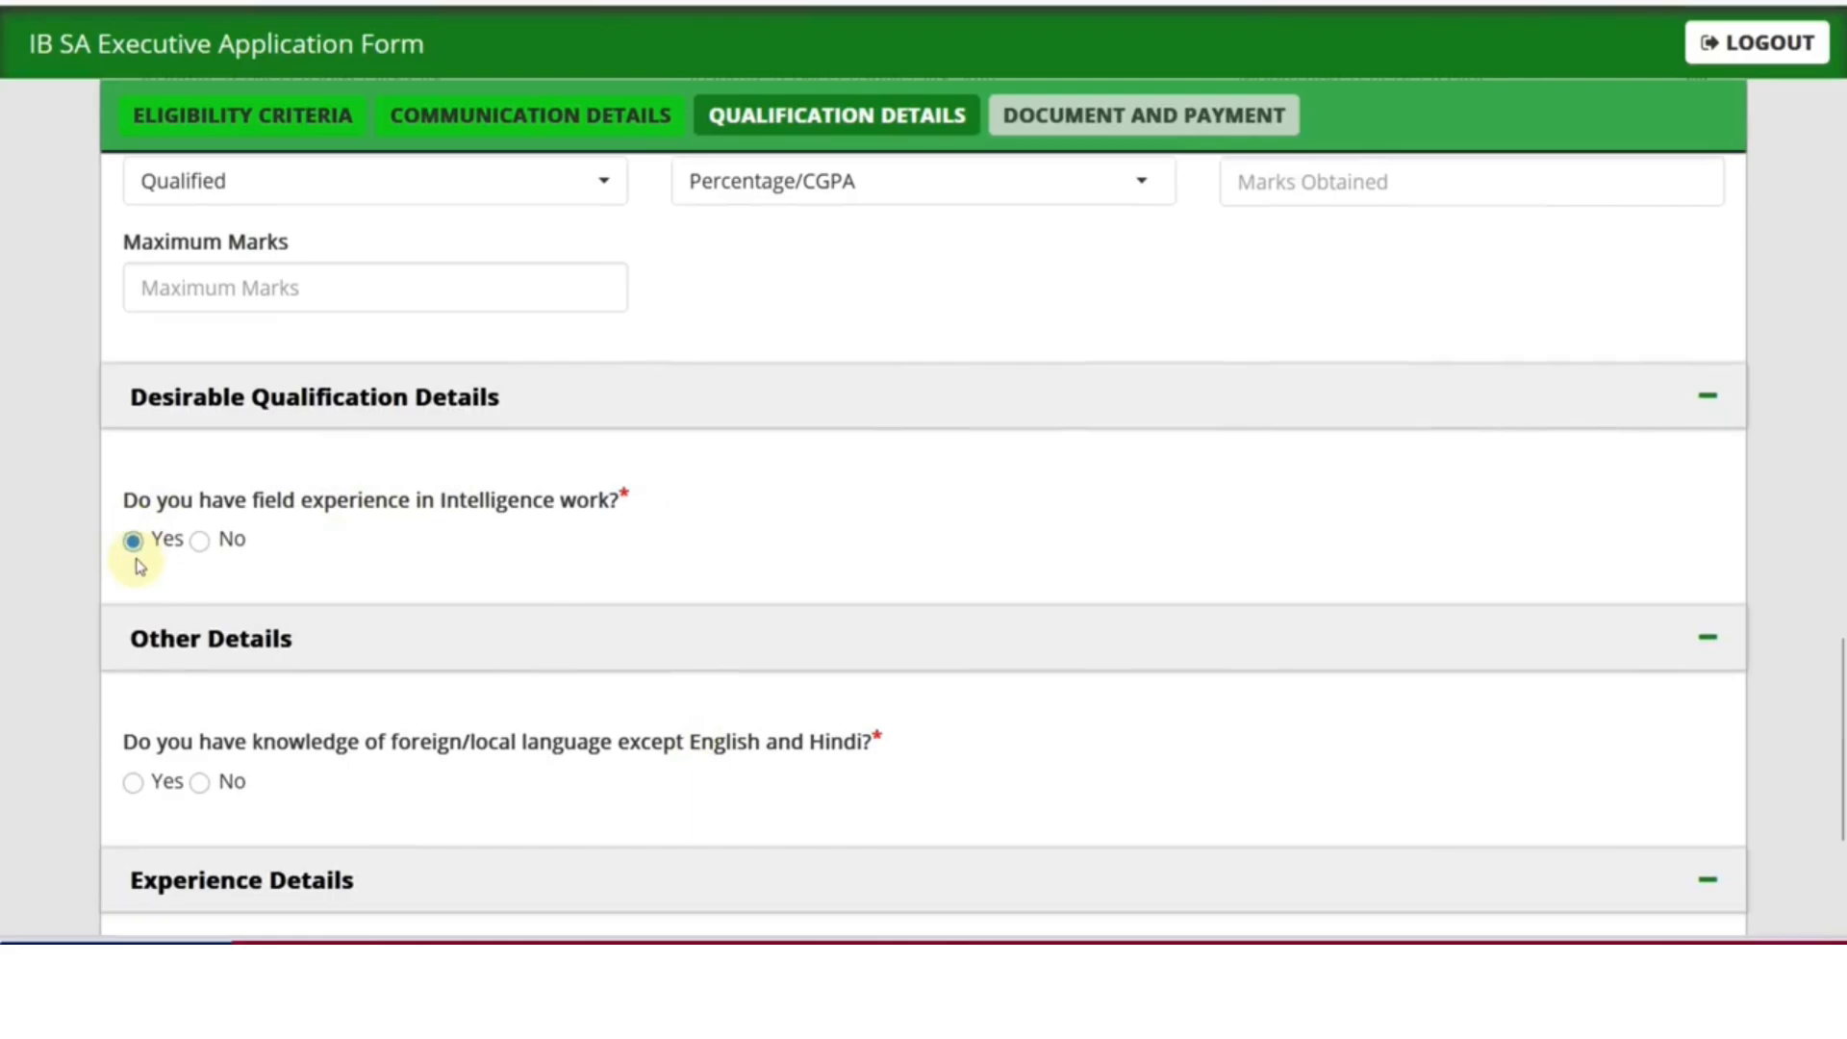
click(200, 540)
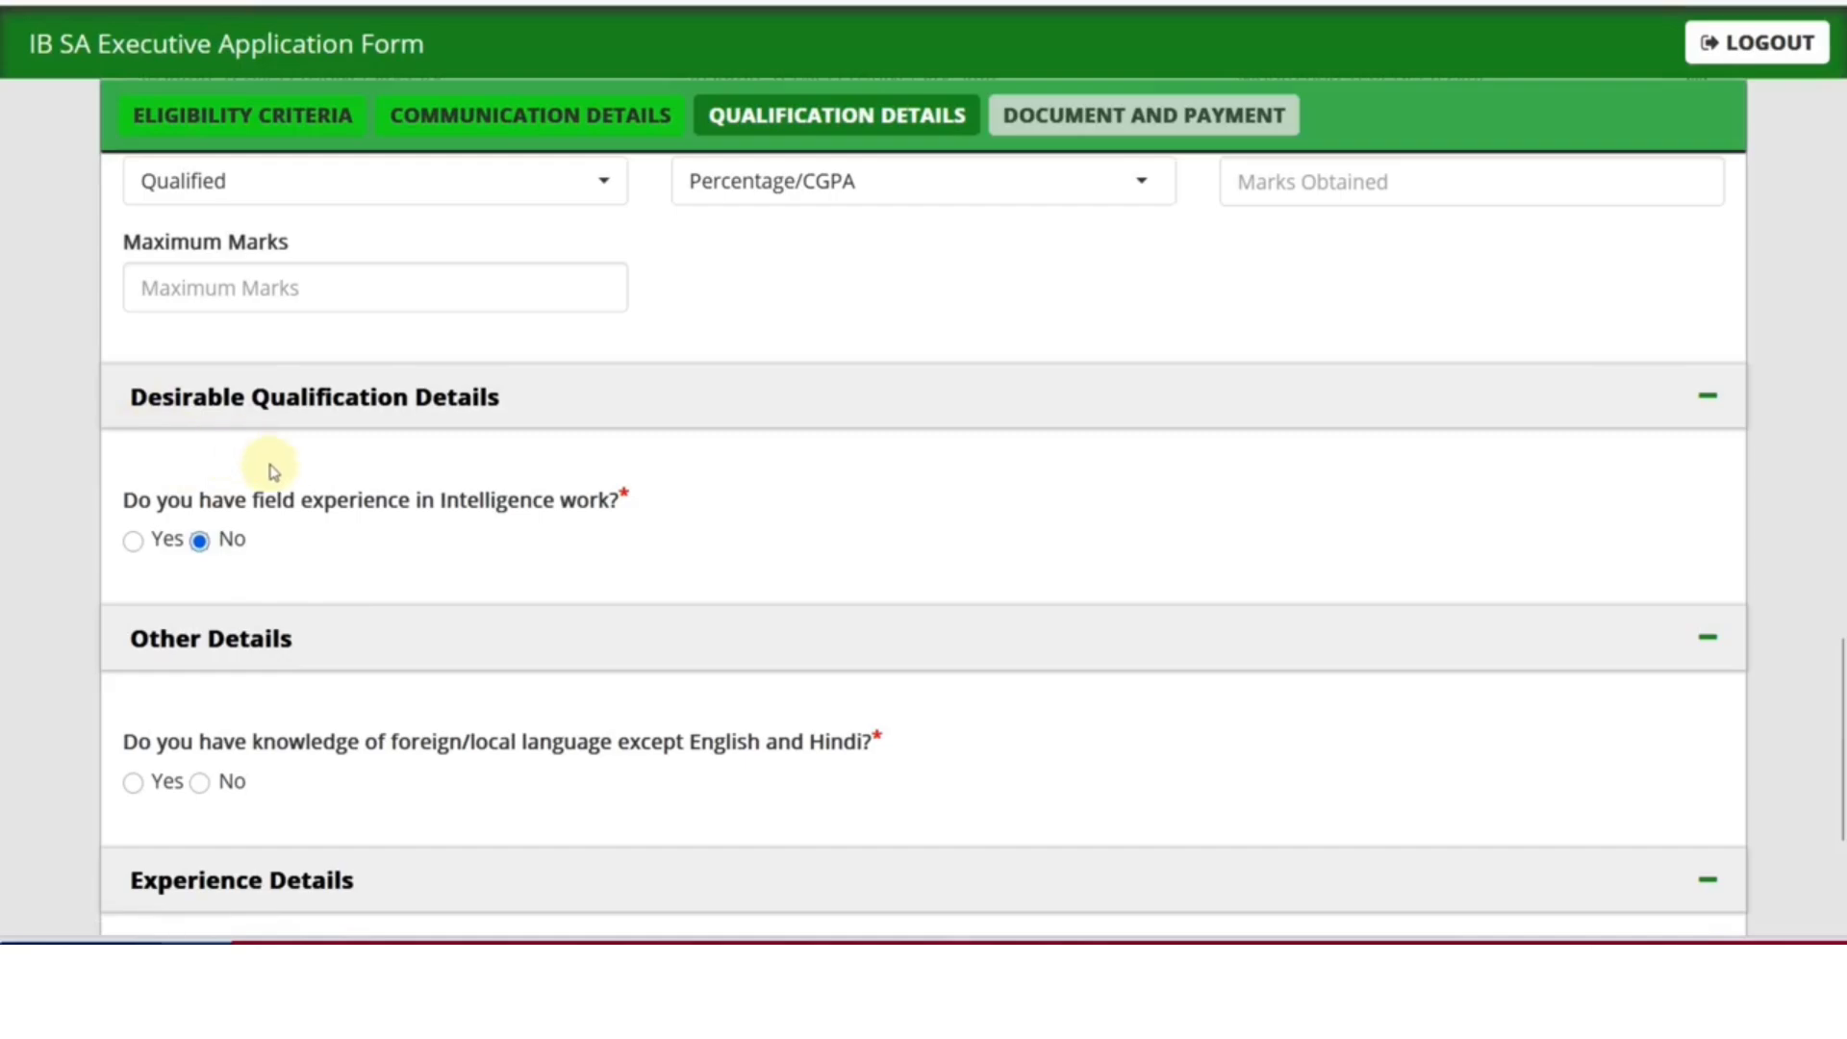
scroll(363, 606, down, 3)
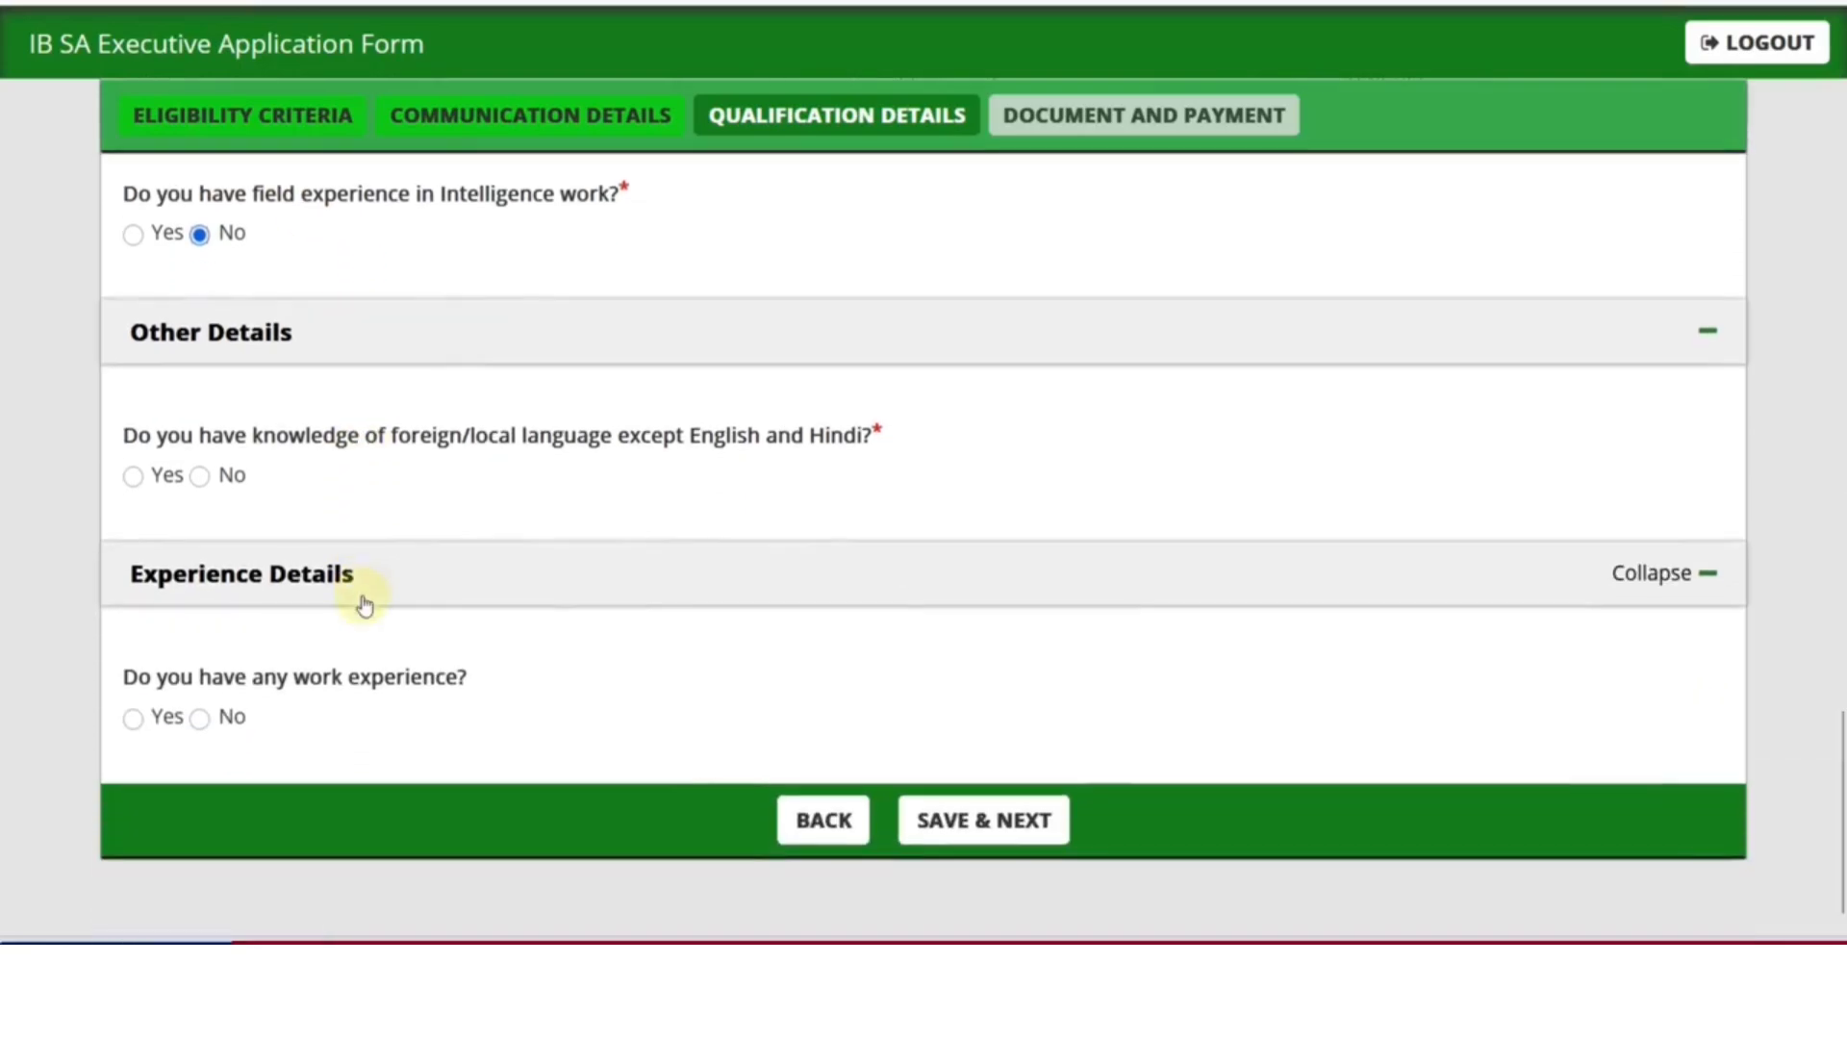
click(132, 476)
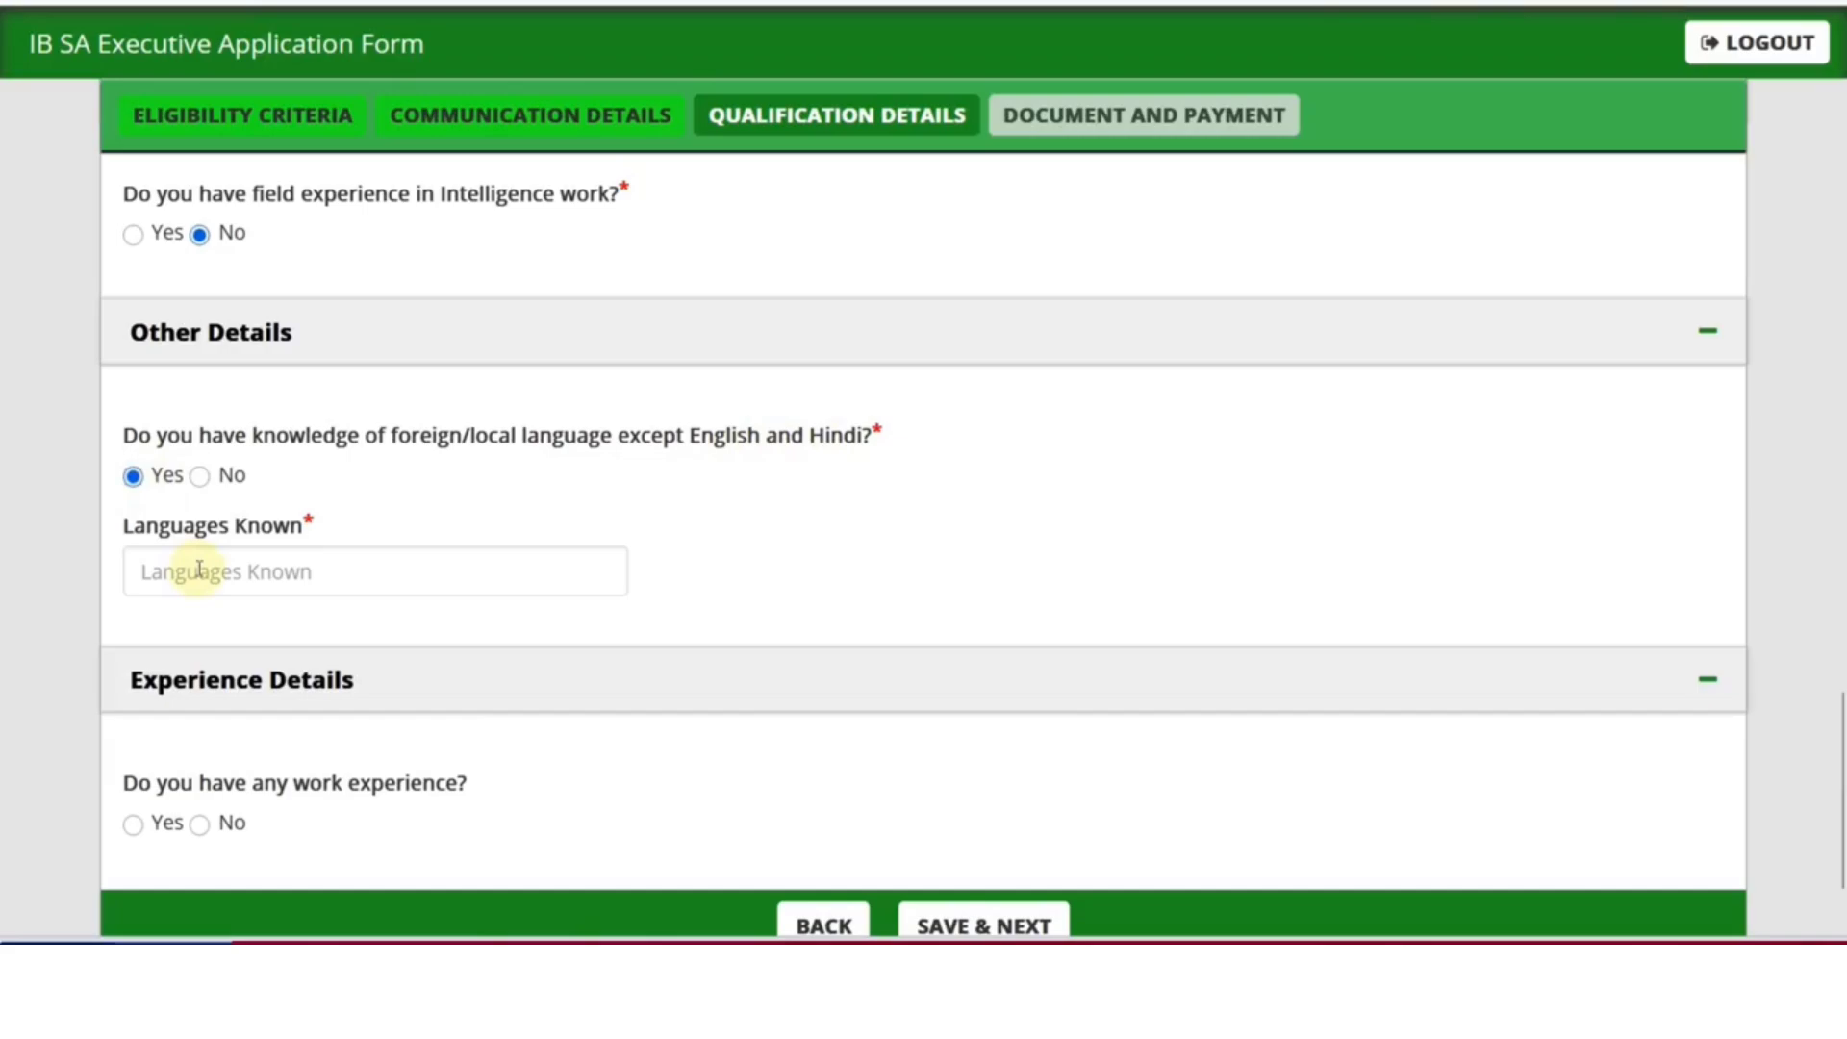
click(202, 477)
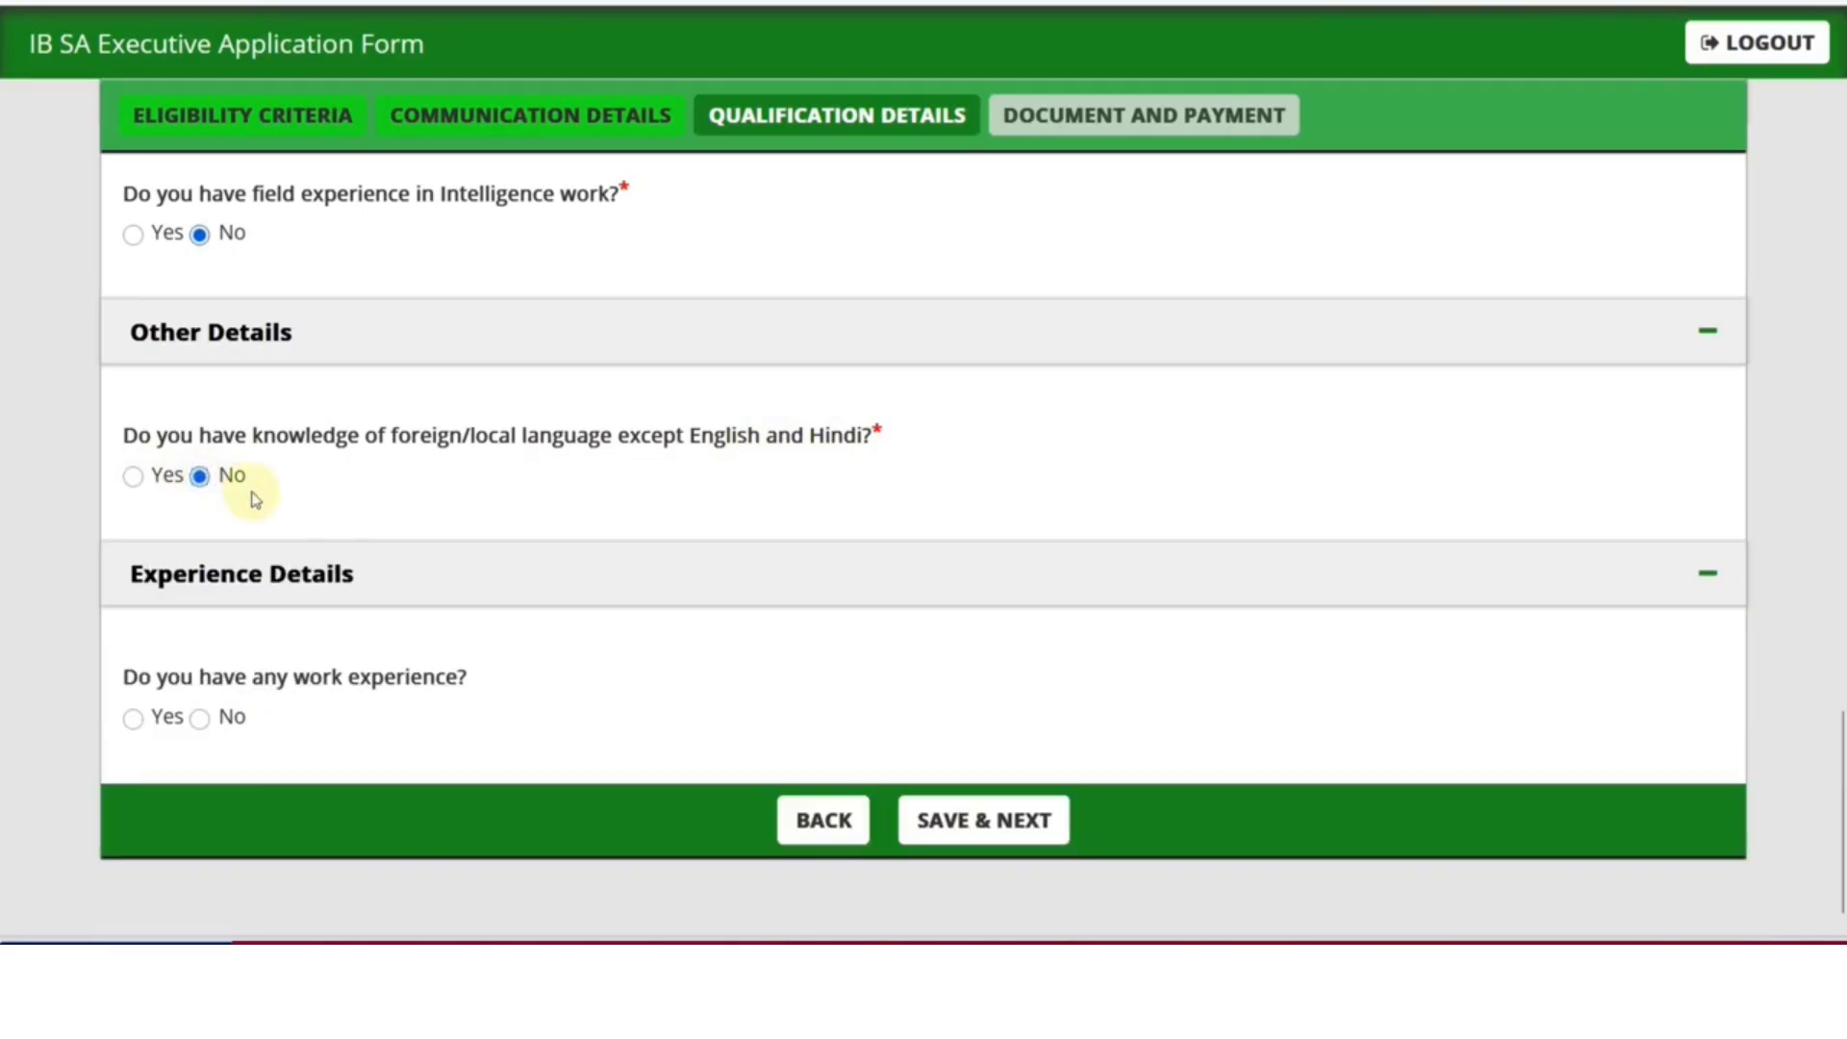
Answer No to work experience and save the qualification details
scroll(362, 577, down, 1)
click(134, 671)
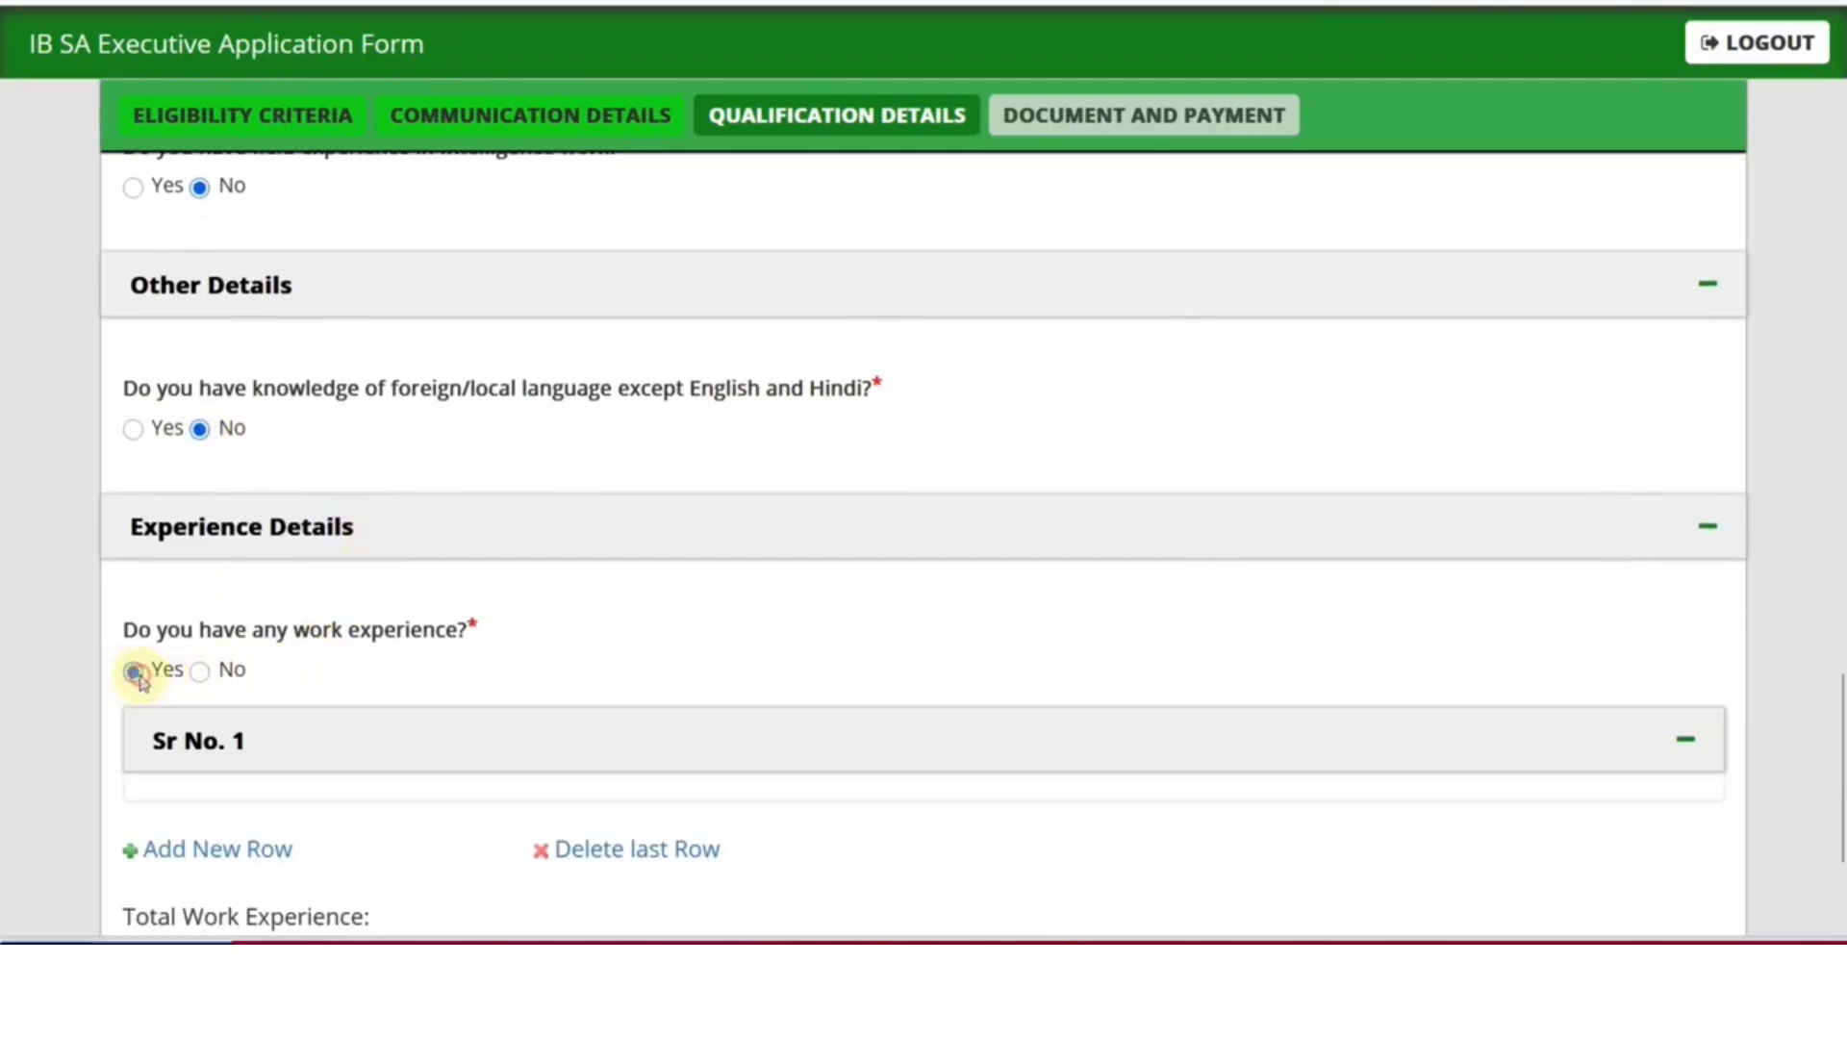
scroll(411, 672, down, 3)
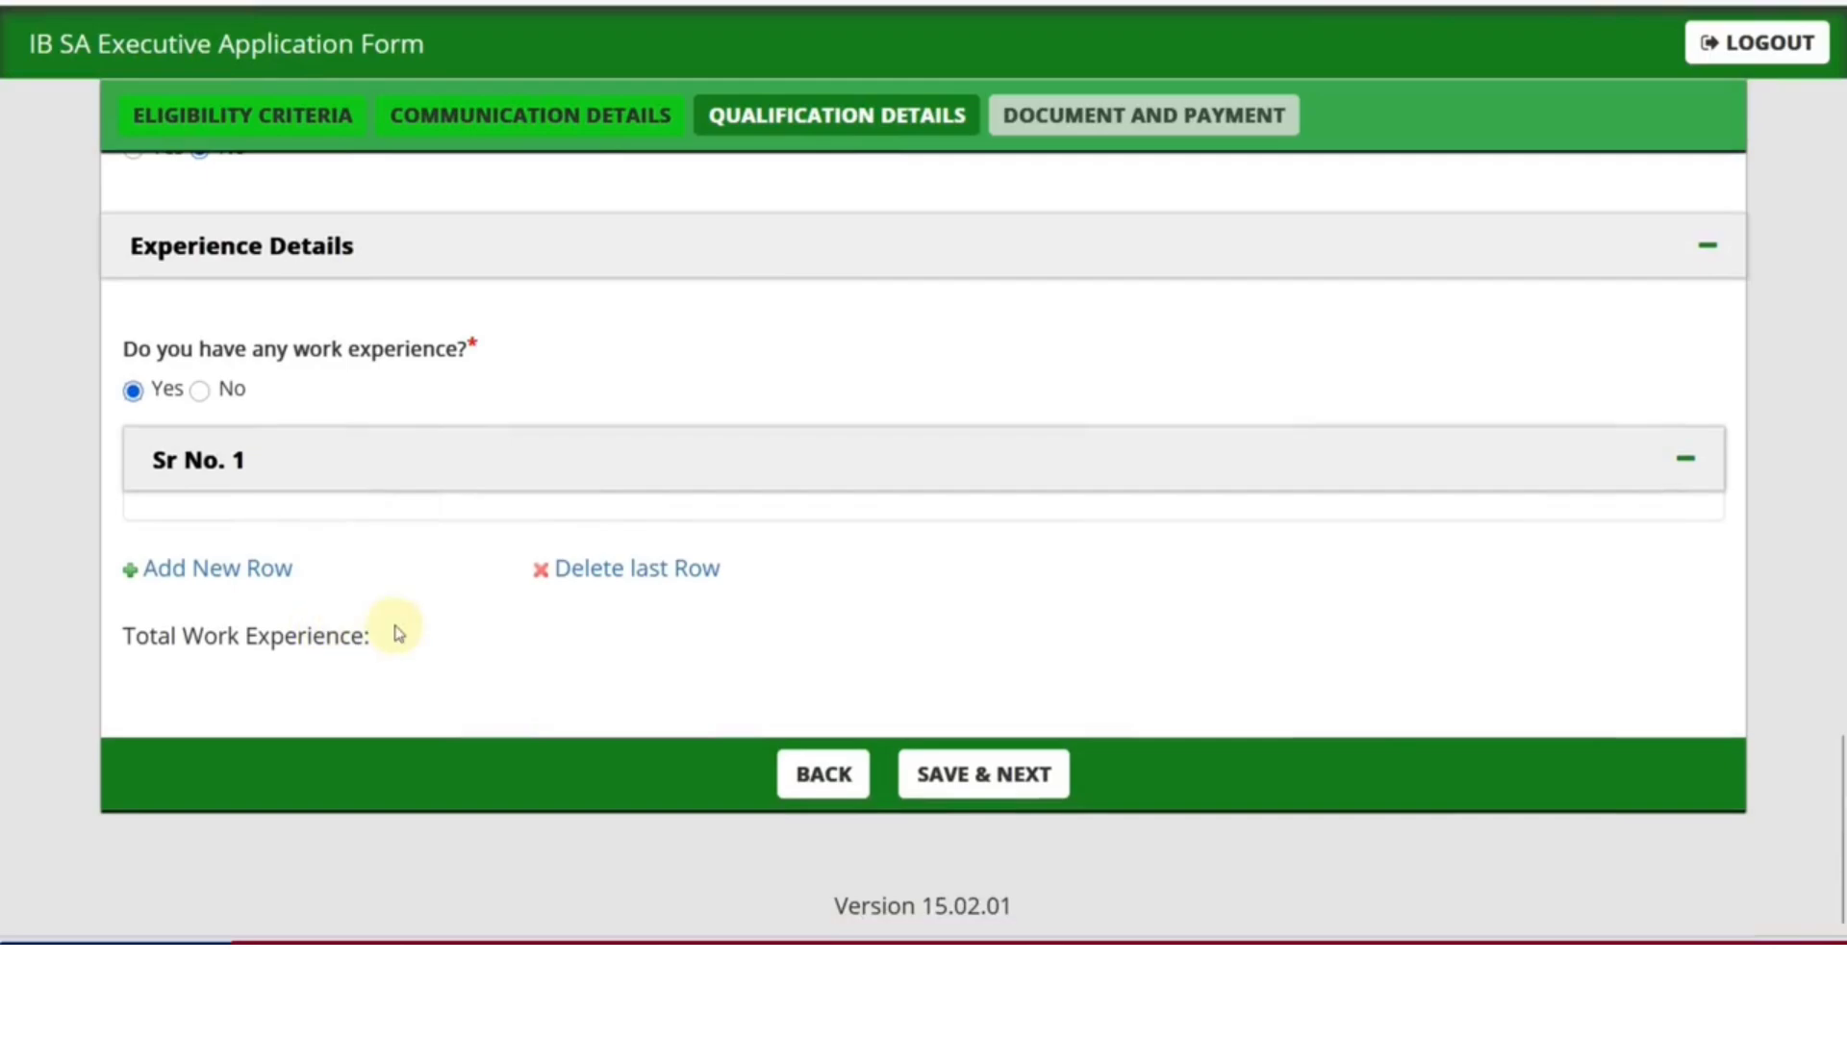
click(202, 391)
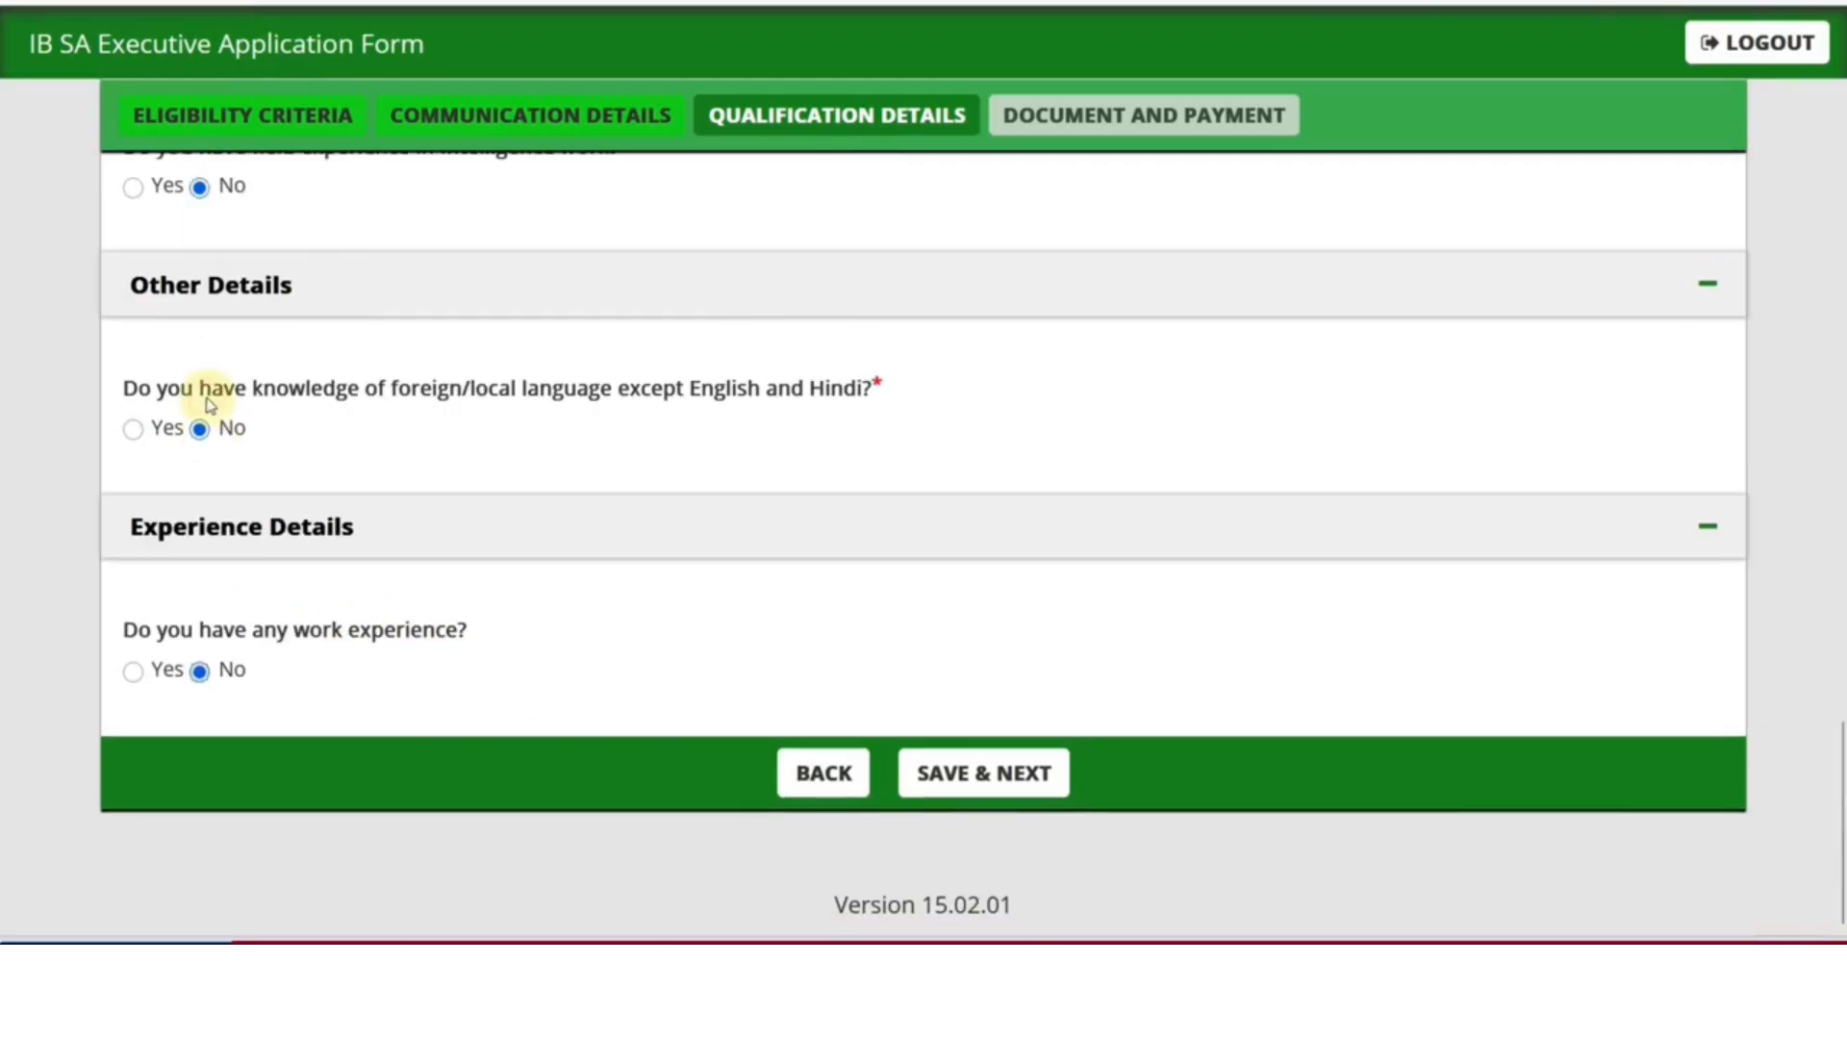
click(978, 783)
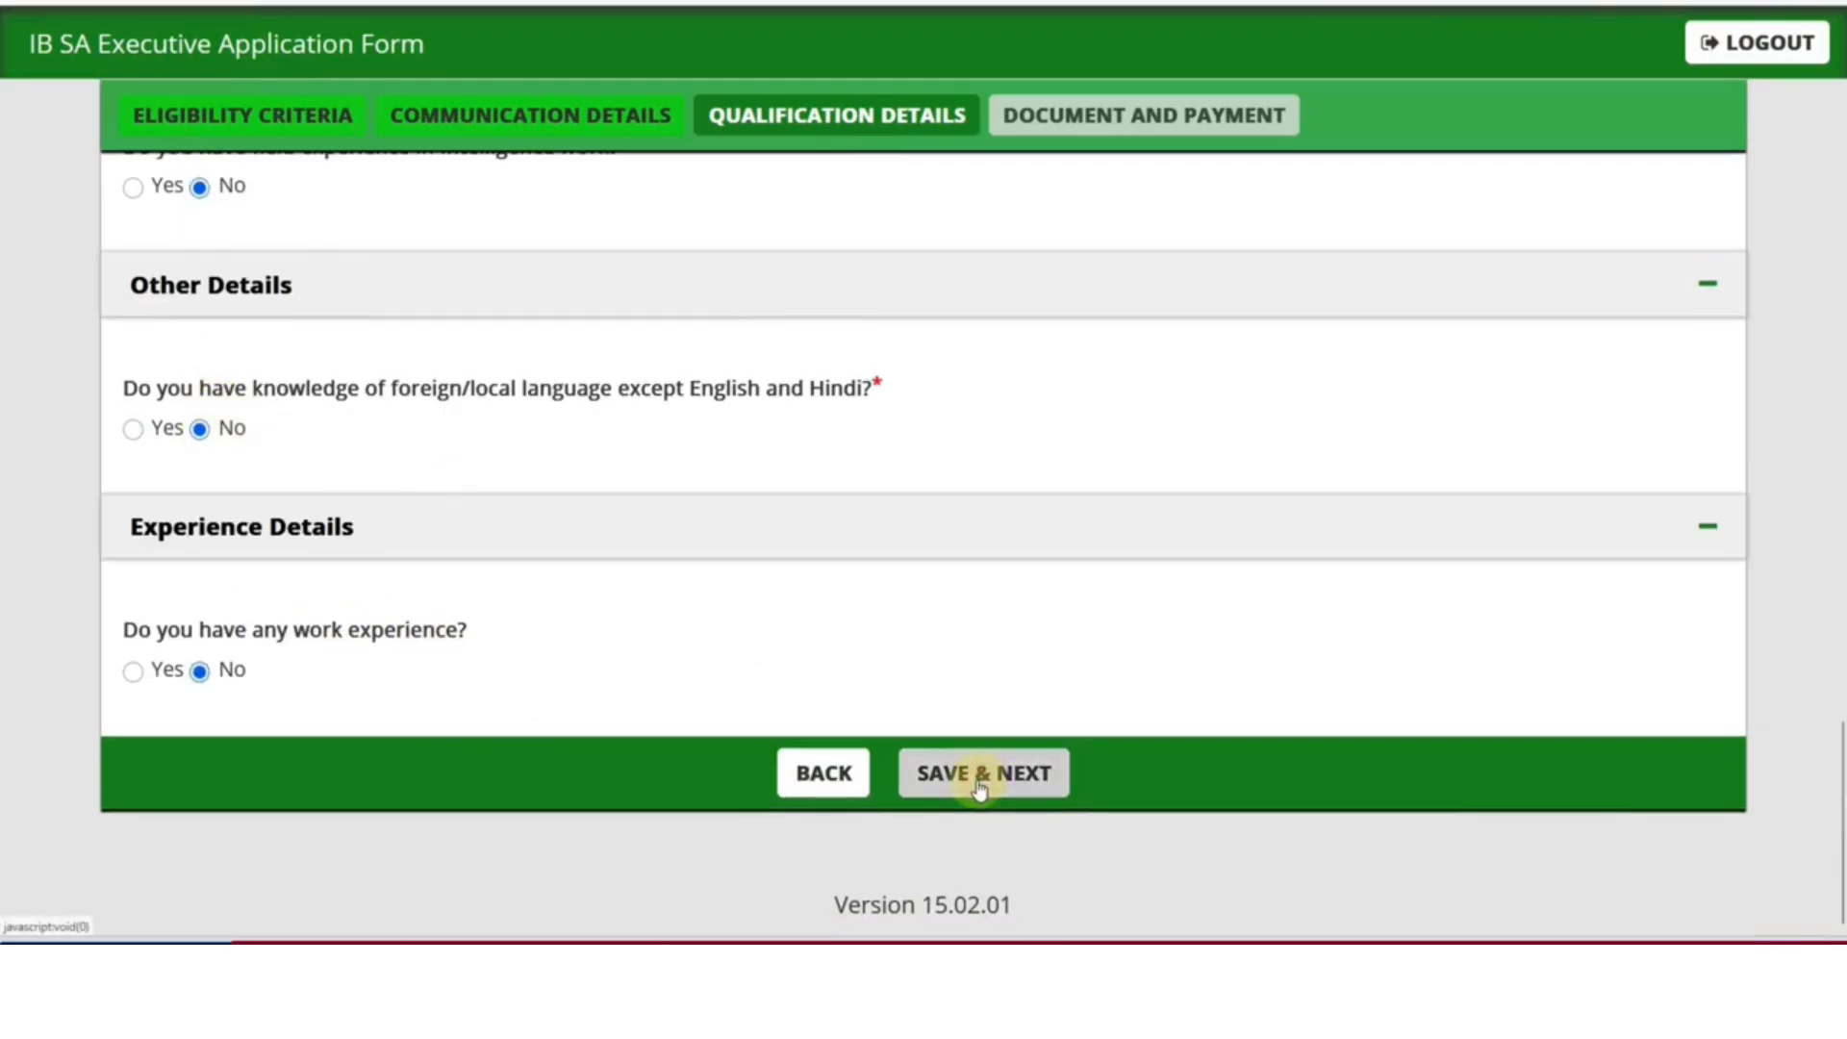
click(1058, 506)
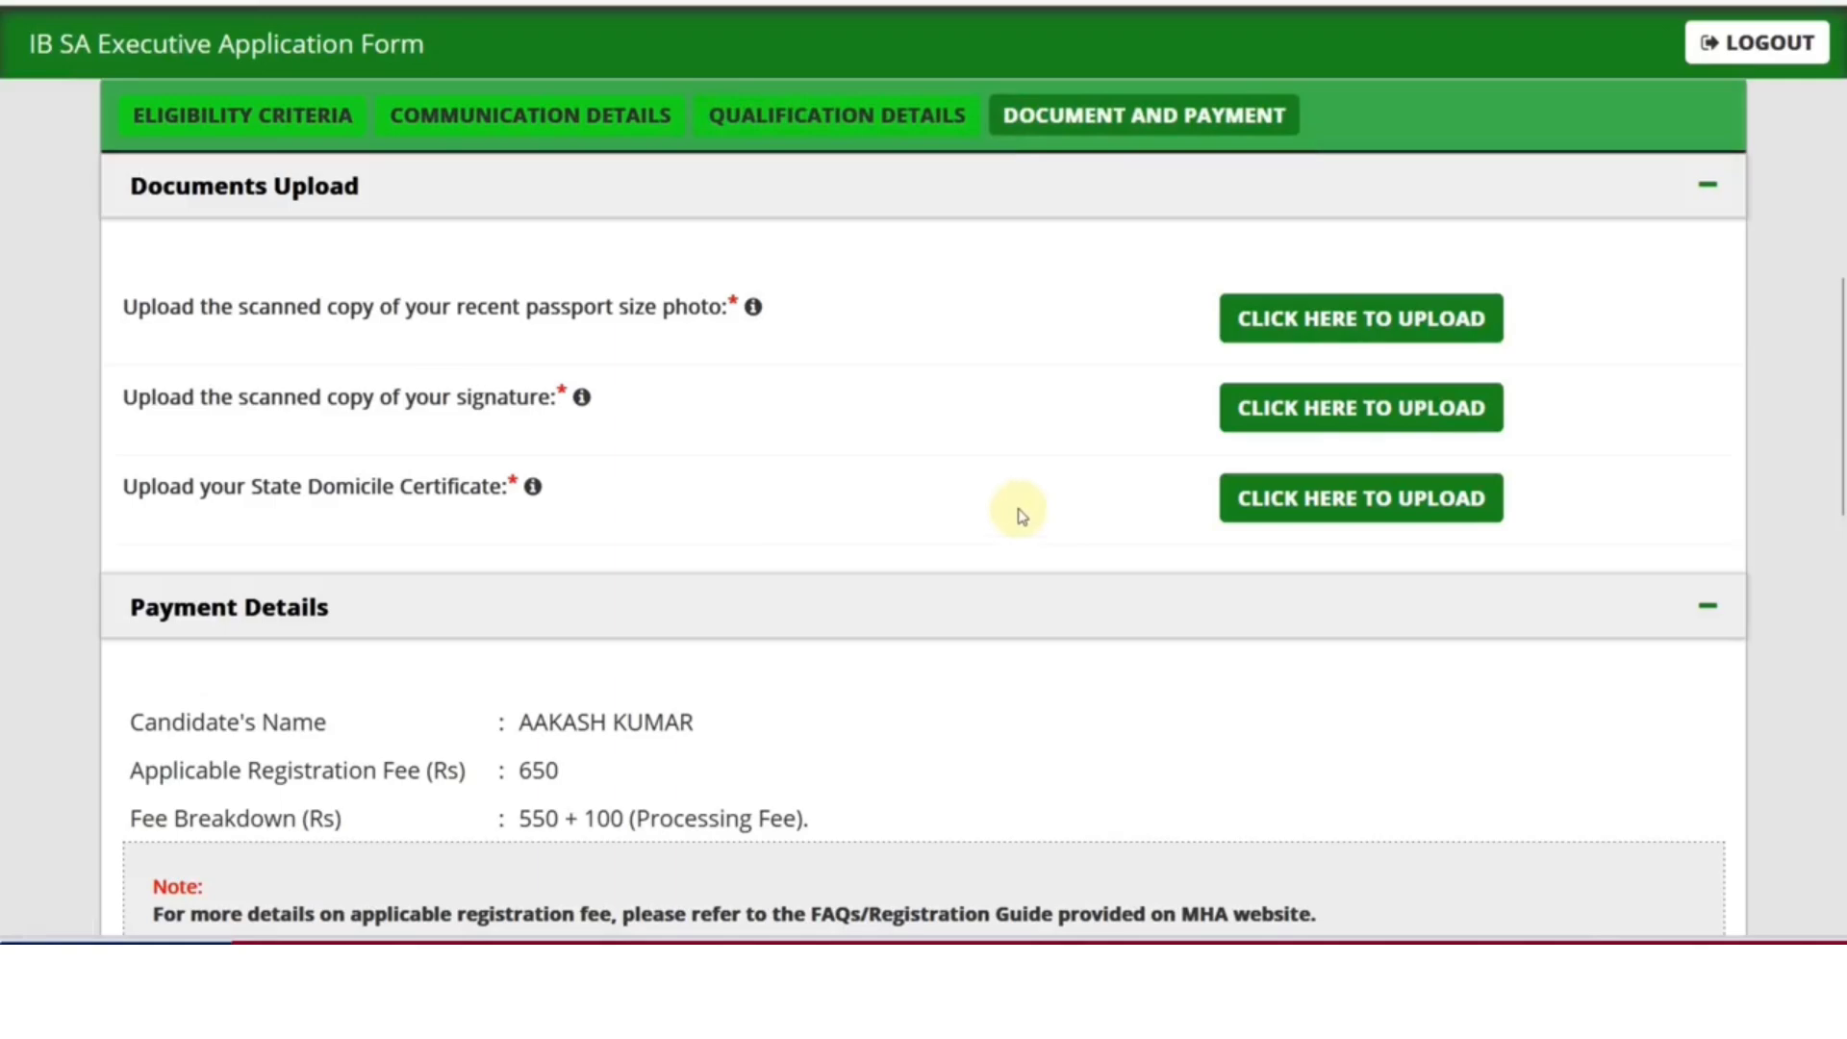
mouse_move(752, 308)
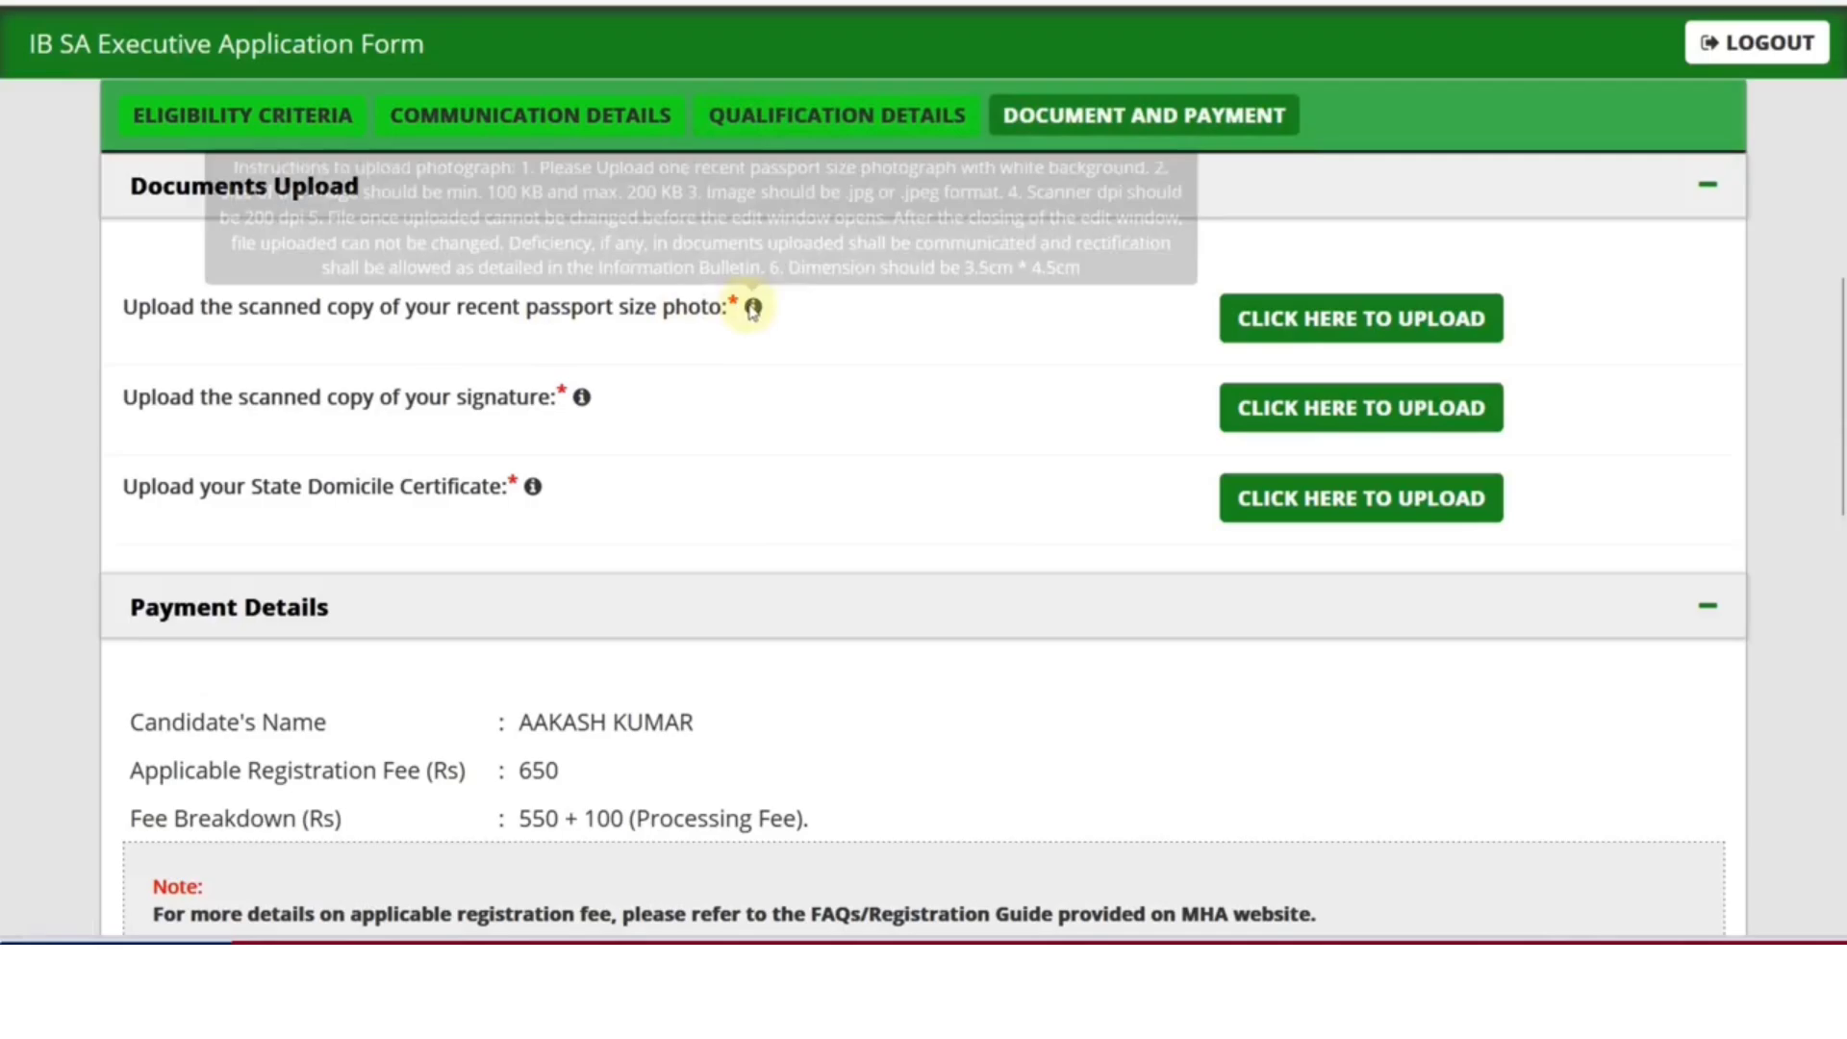
click(1271, 319)
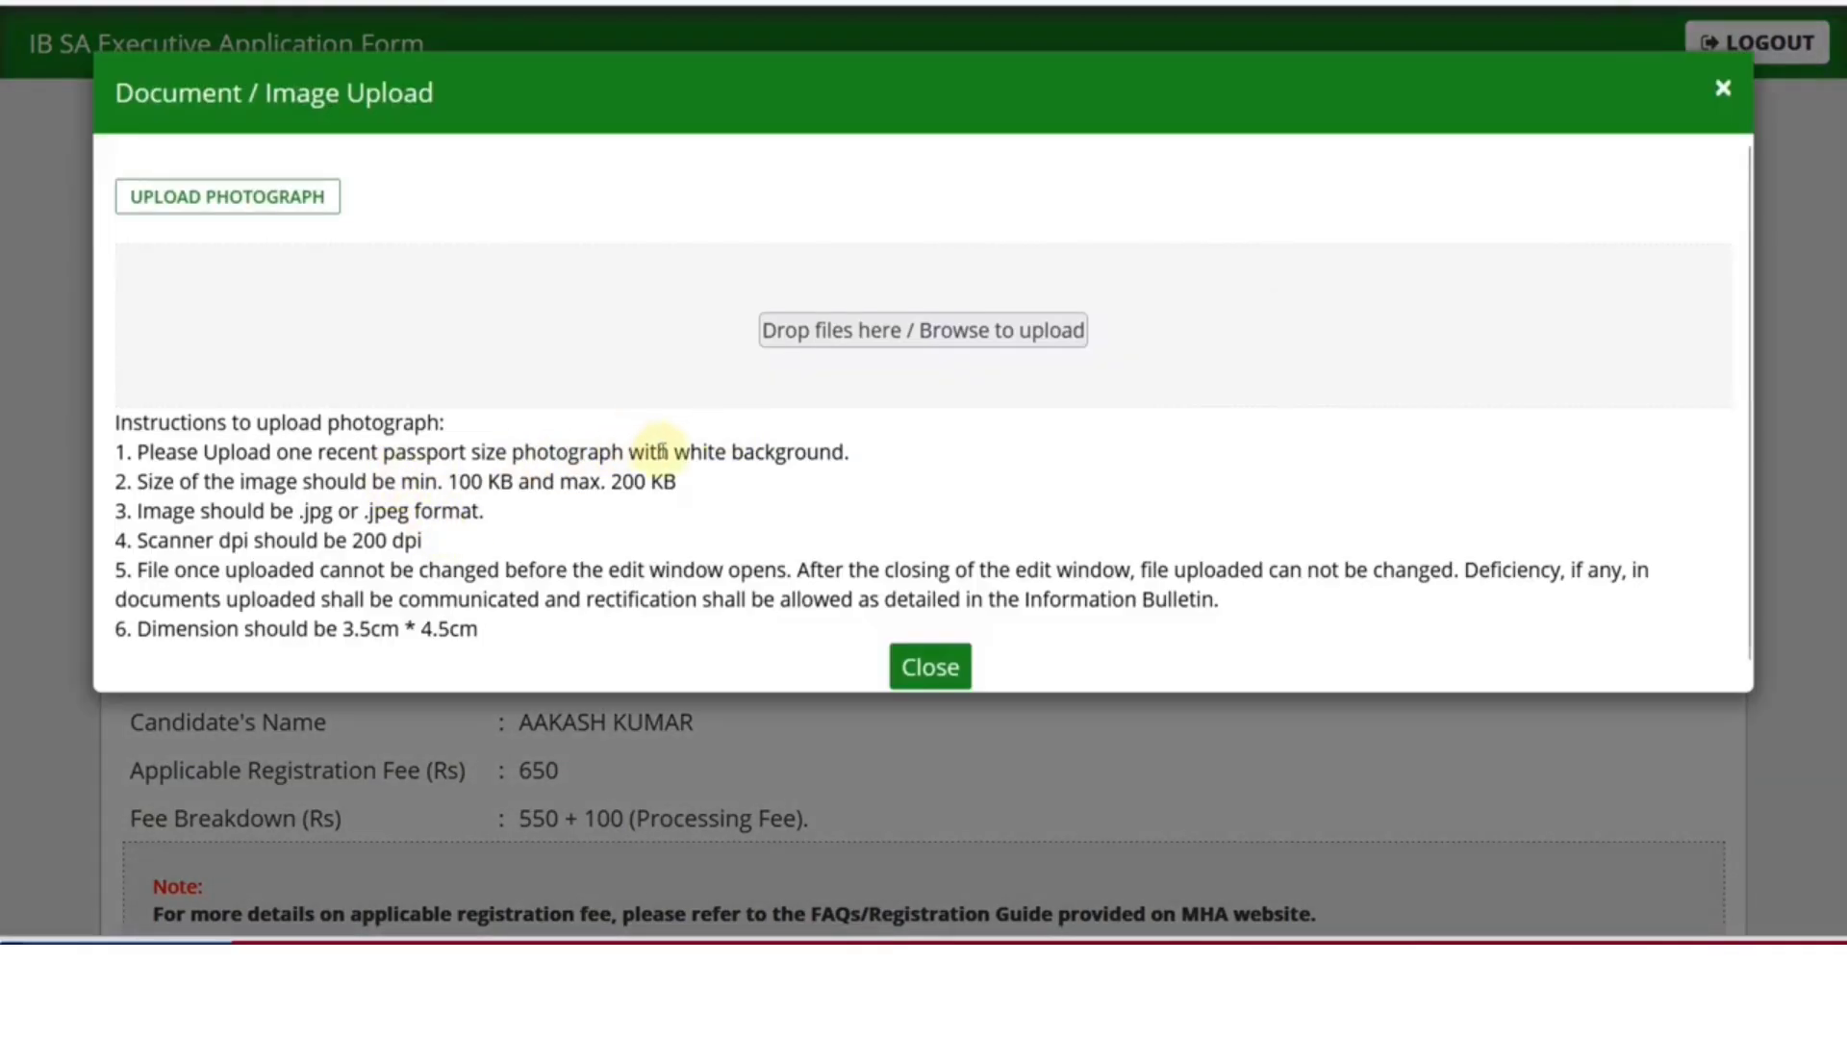
drag(662, 452, 775, 453)
click(767, 469)
drag(459, 481, 640, 481)
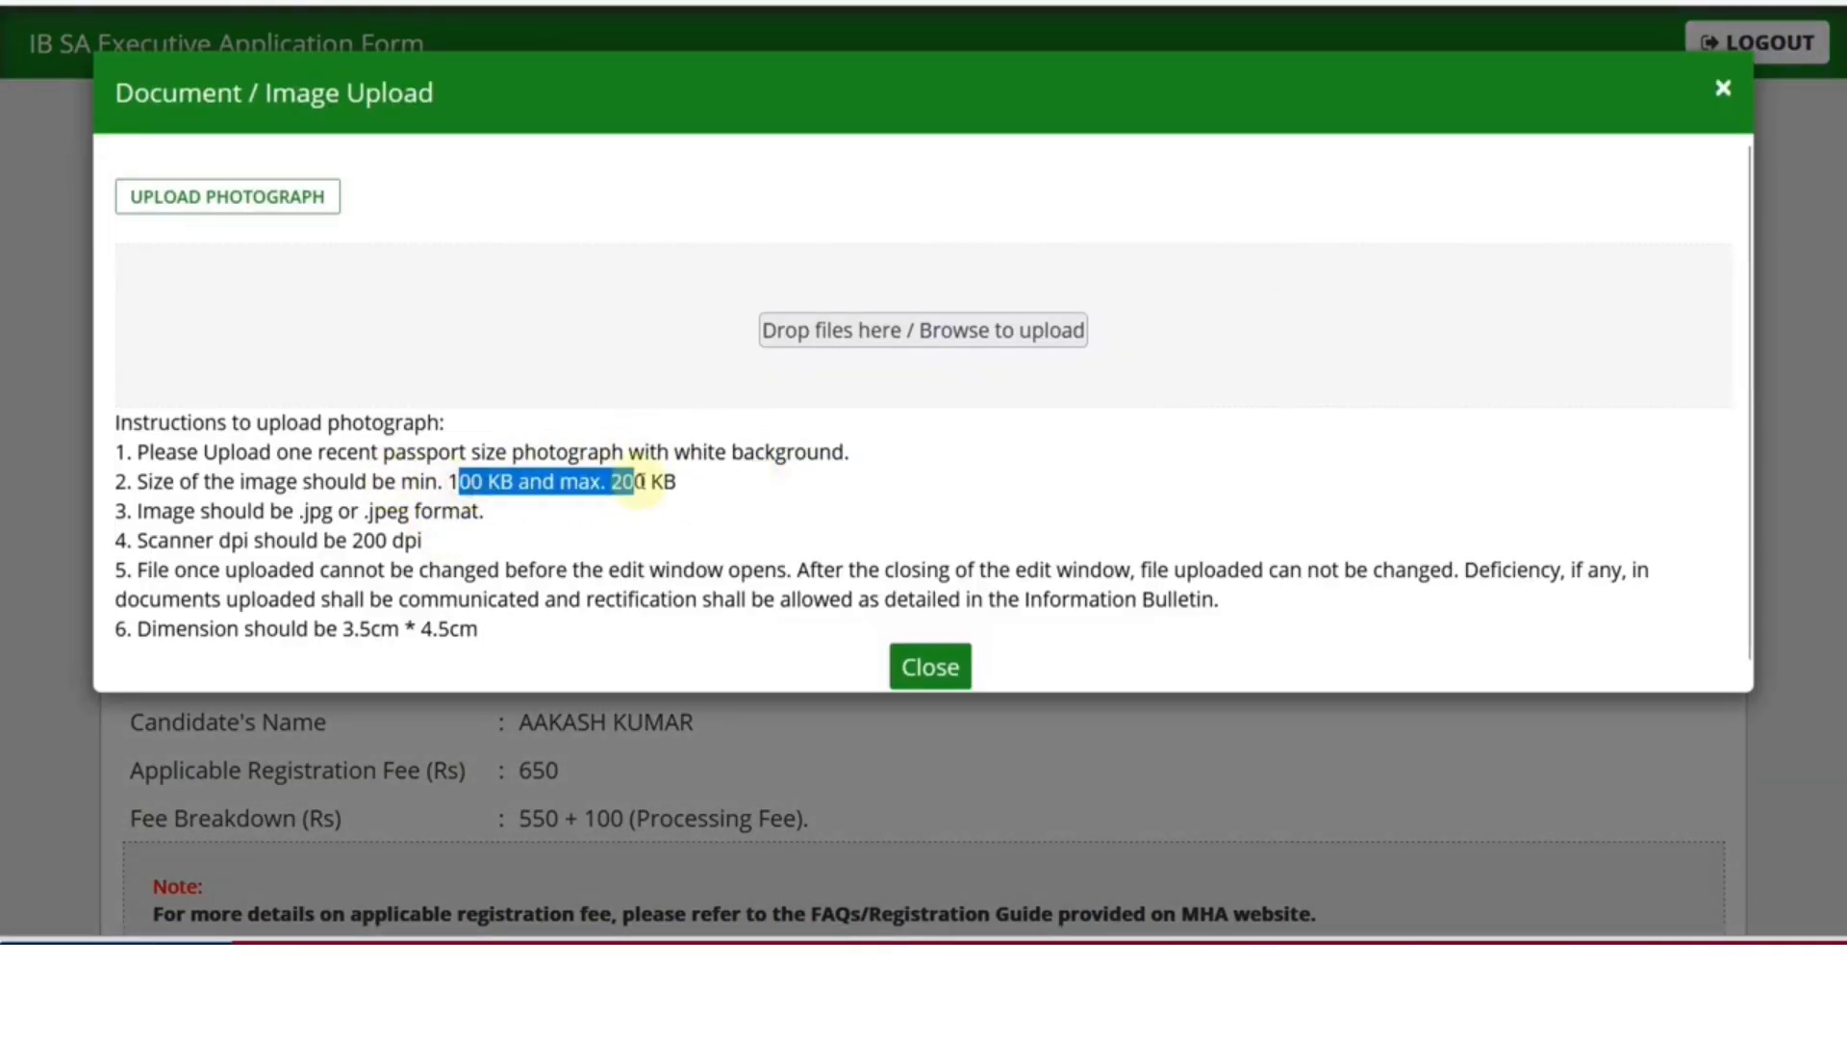
click(681, 489)
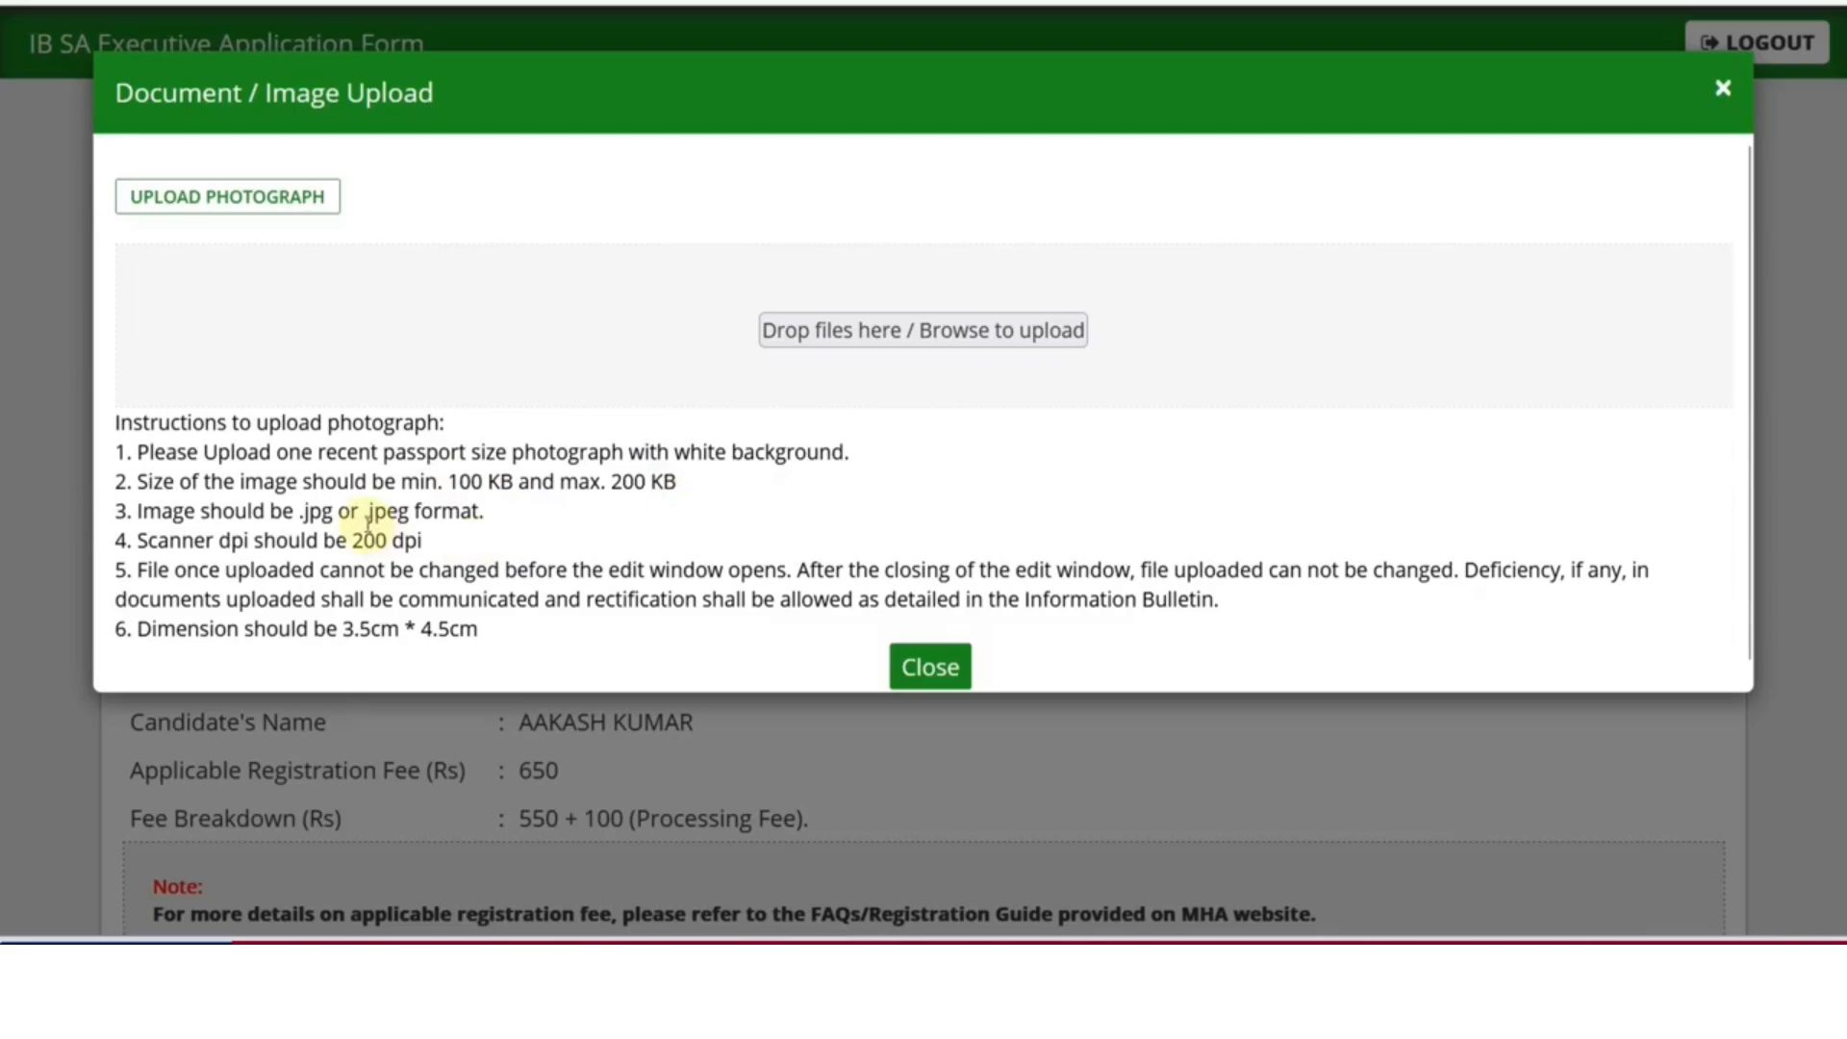
double_click(380, 511)
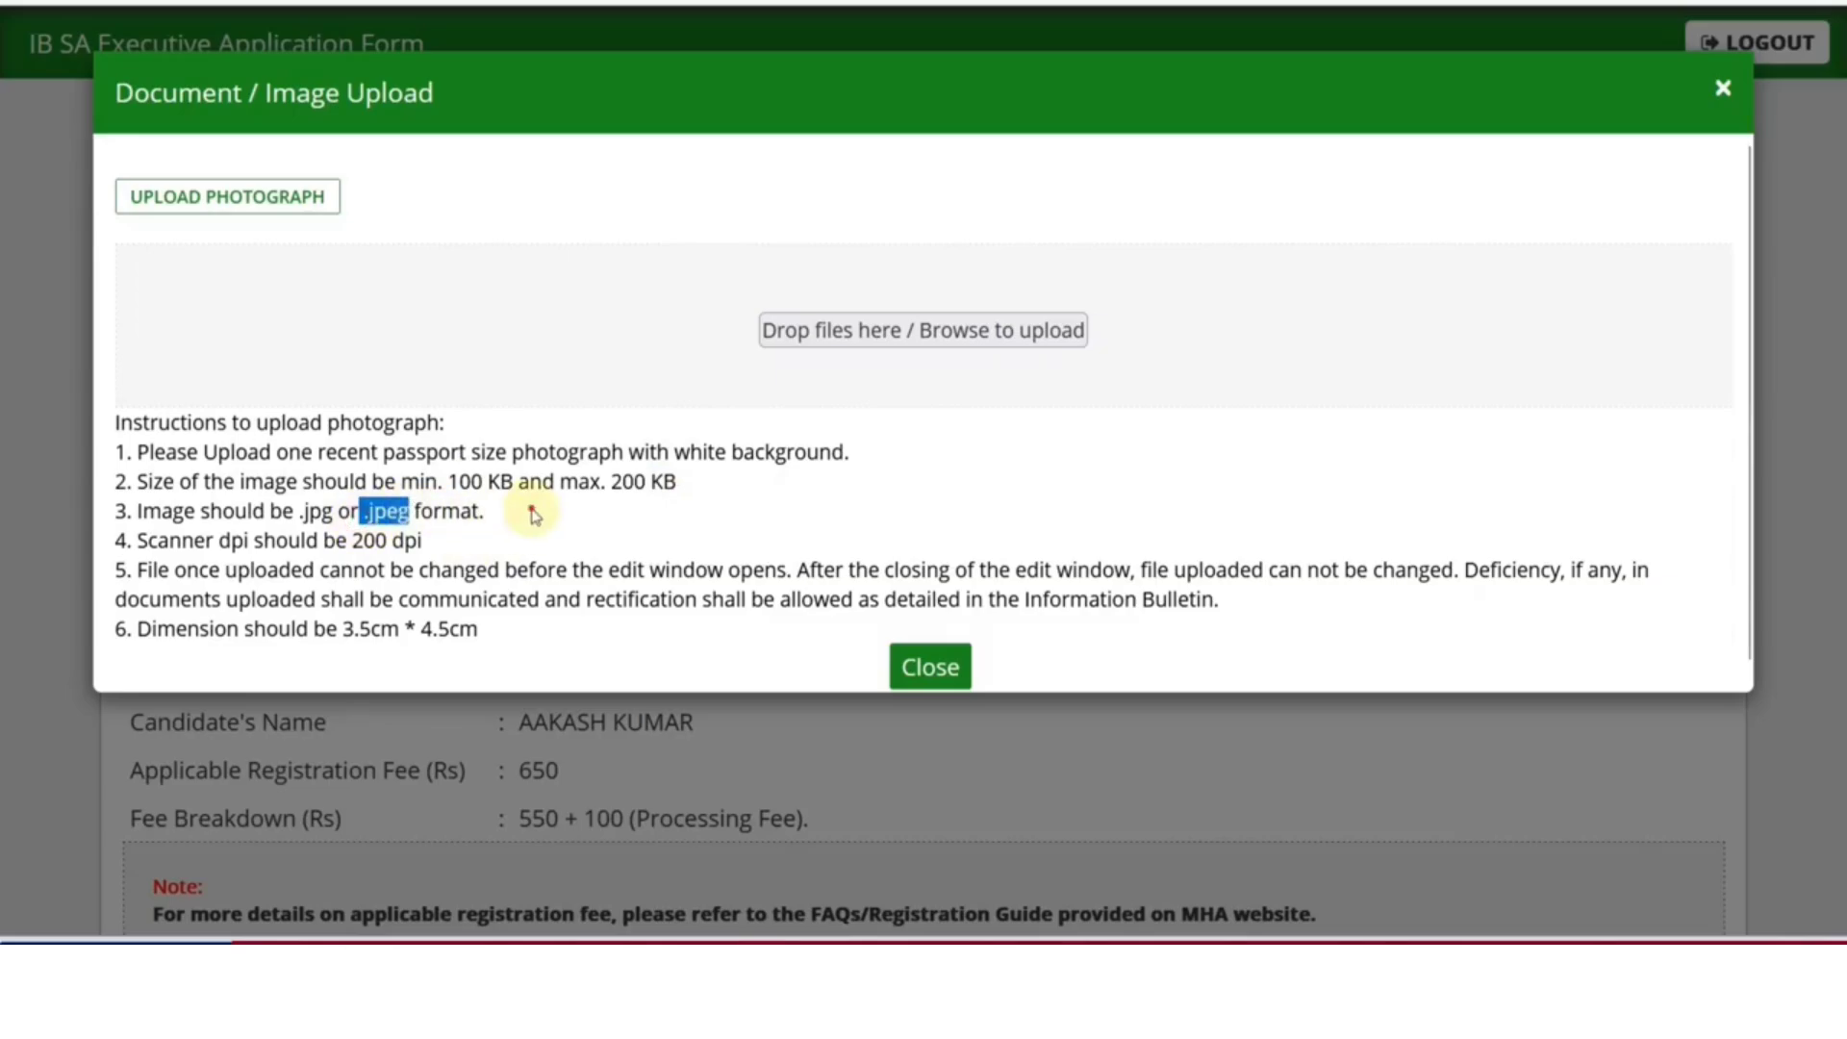
click(529, 509)
click(913, 665)
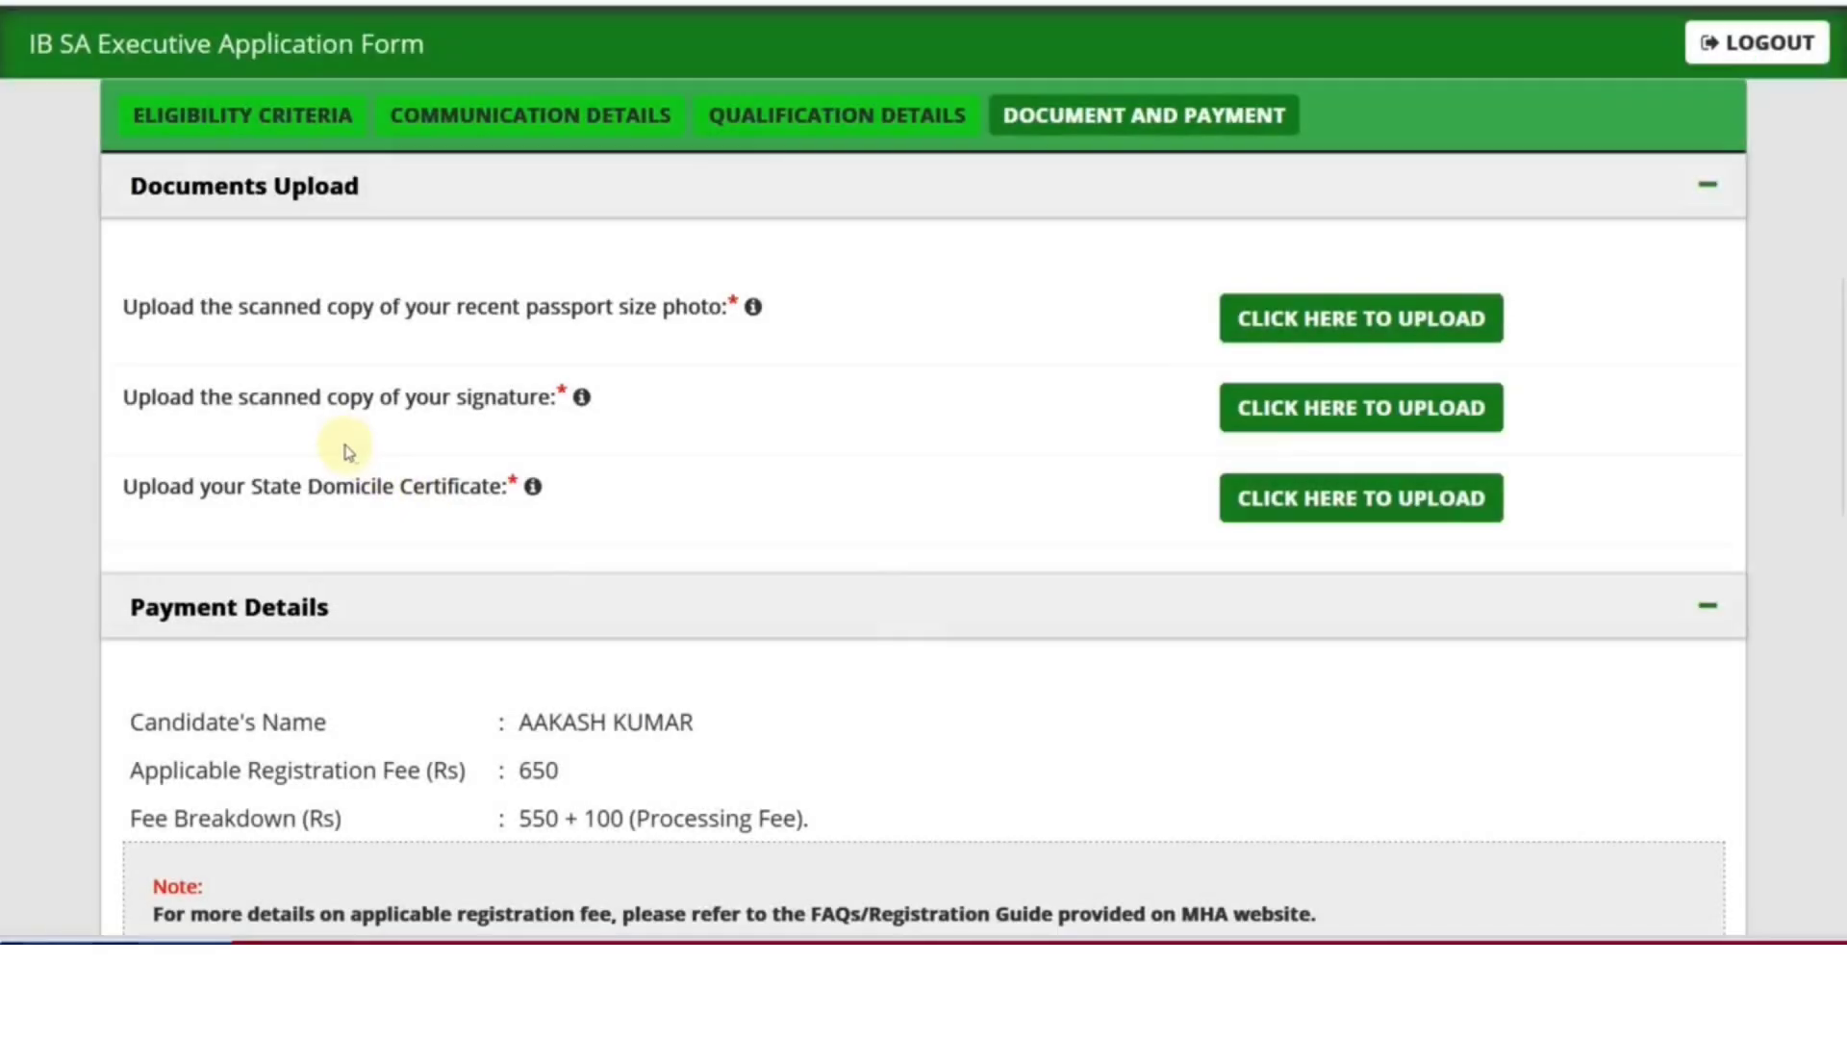
Upload the signature and State Domicile Certificate through their upload windows
click(1261, 408)
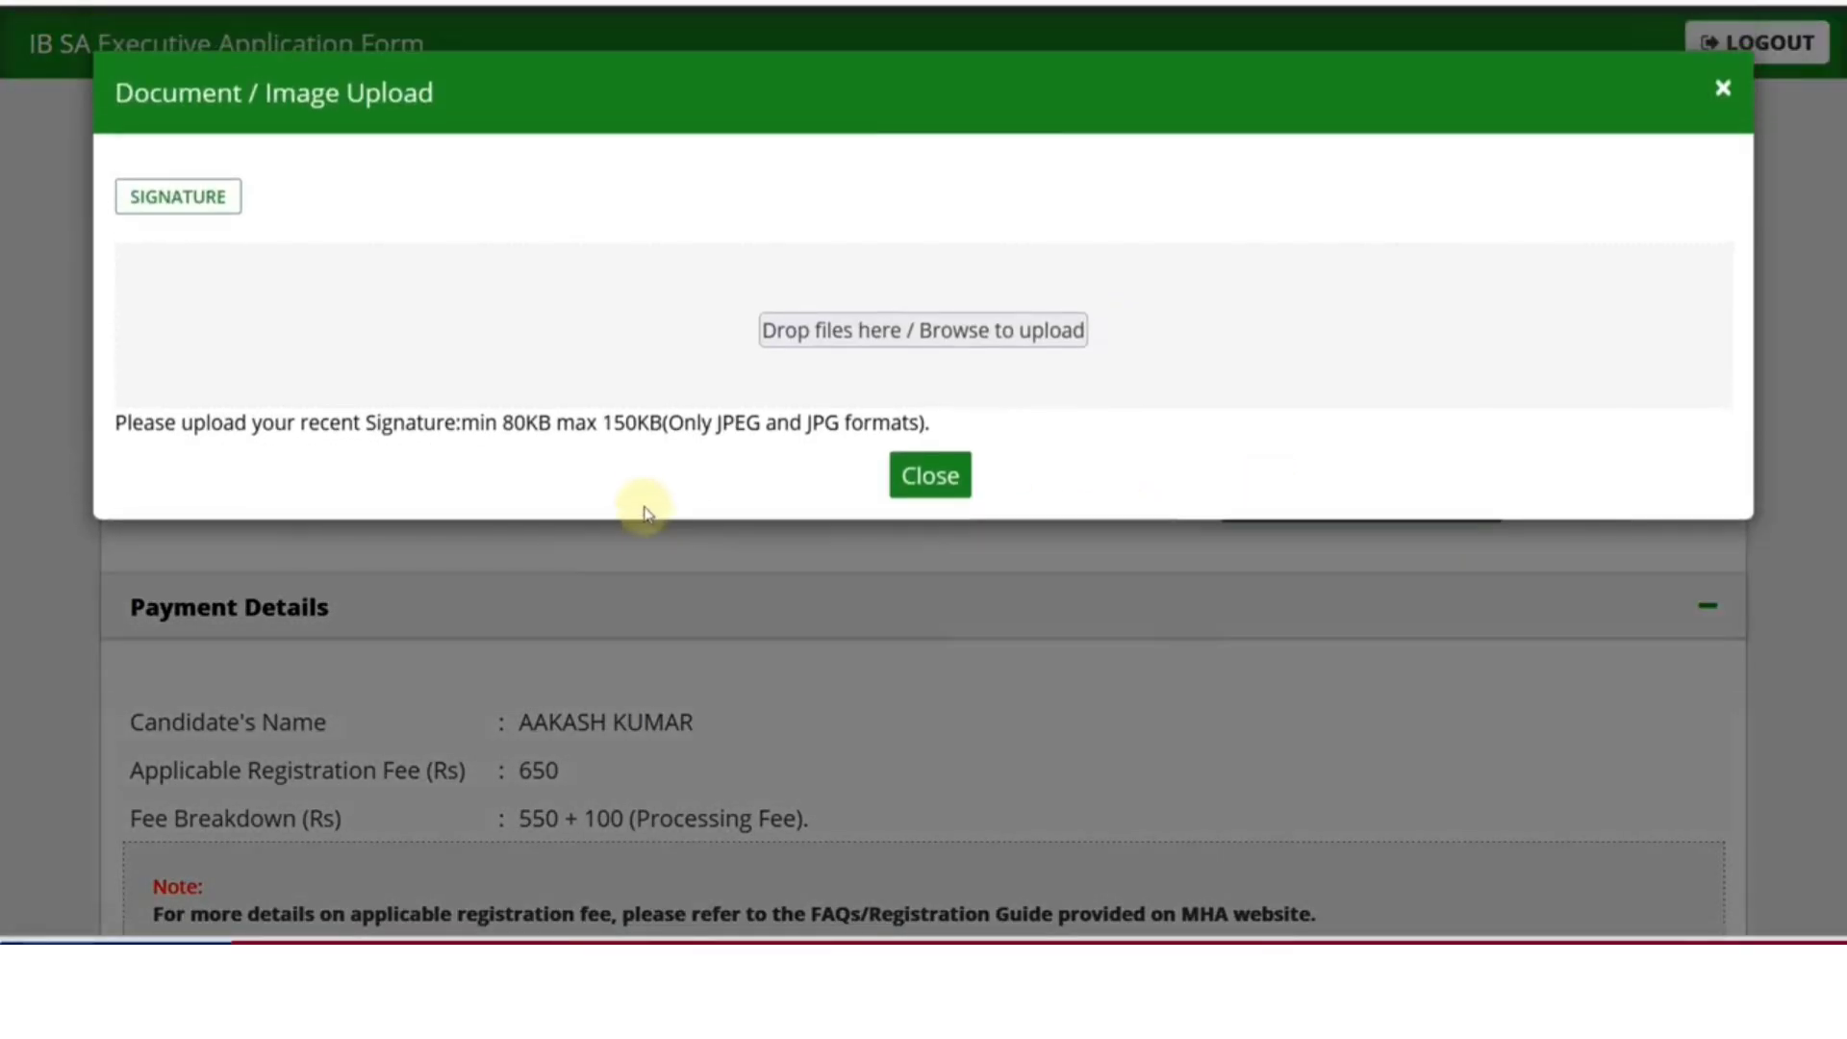
click(952, 481)
mouse_move(580, 400)
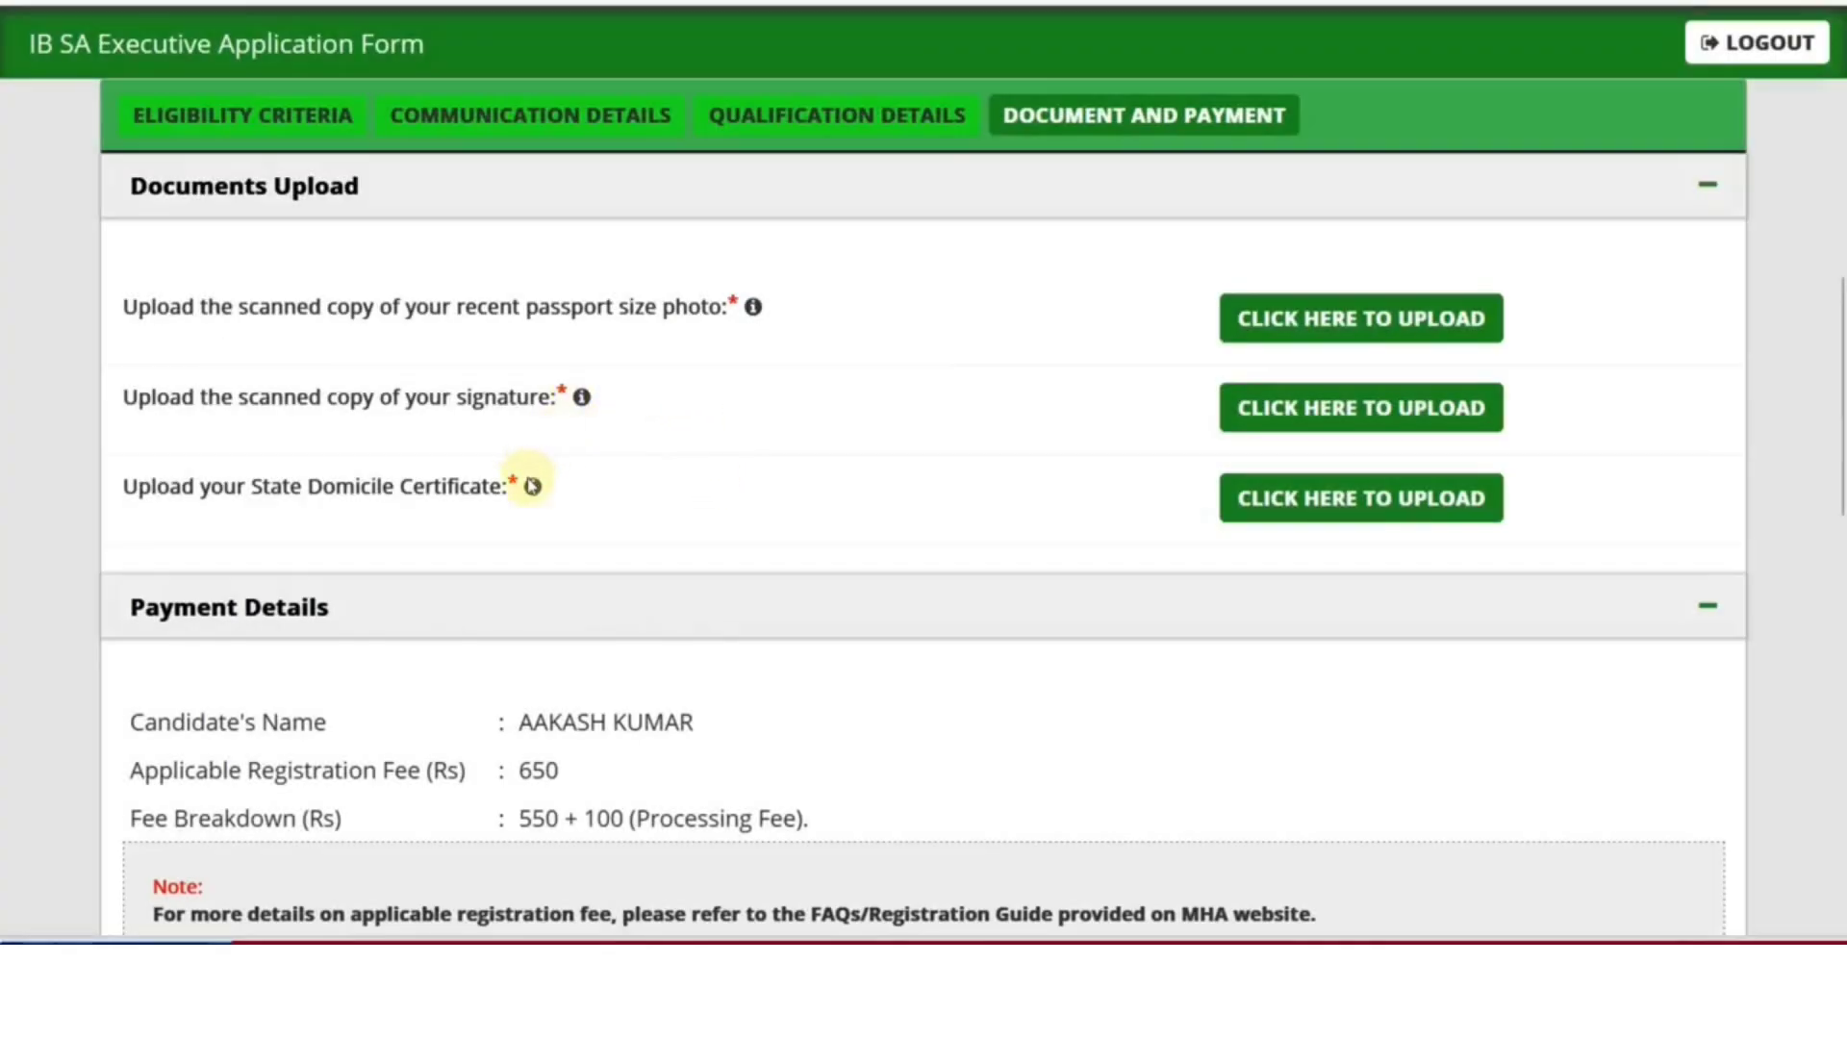
mouse_move(533, 488)
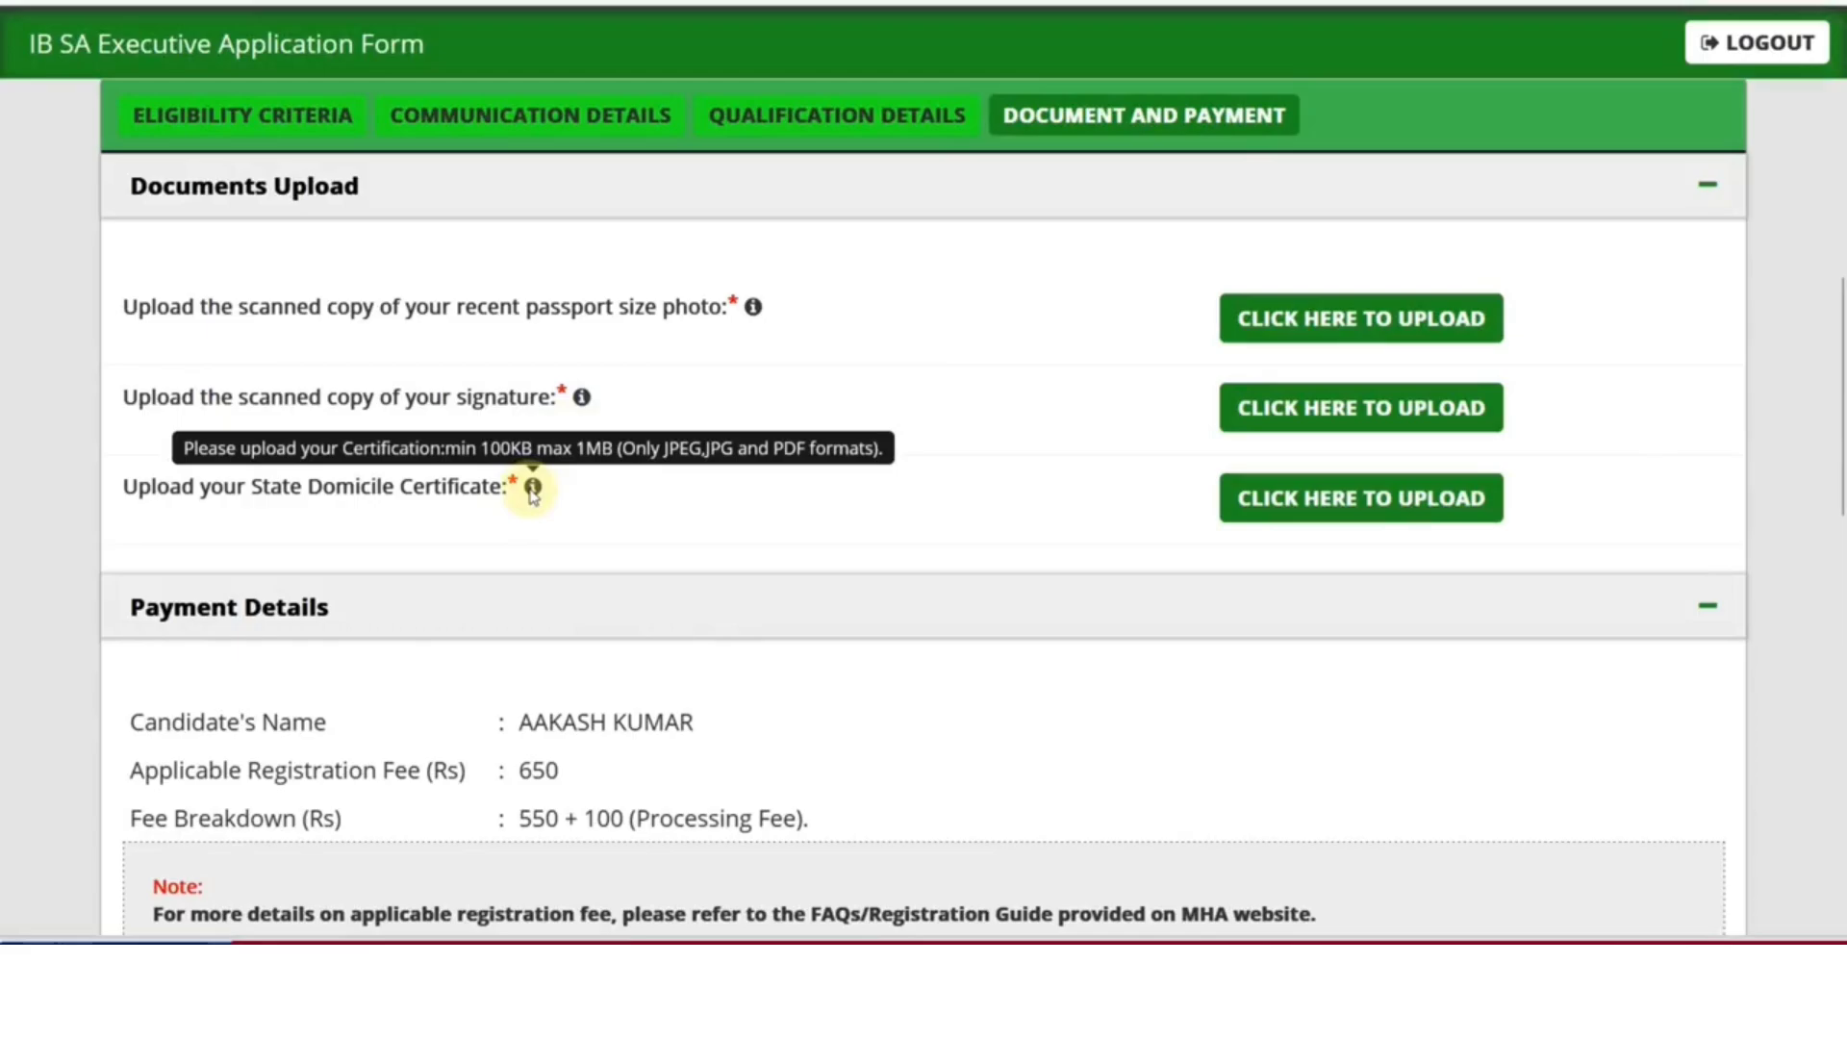
click(1270, 510)
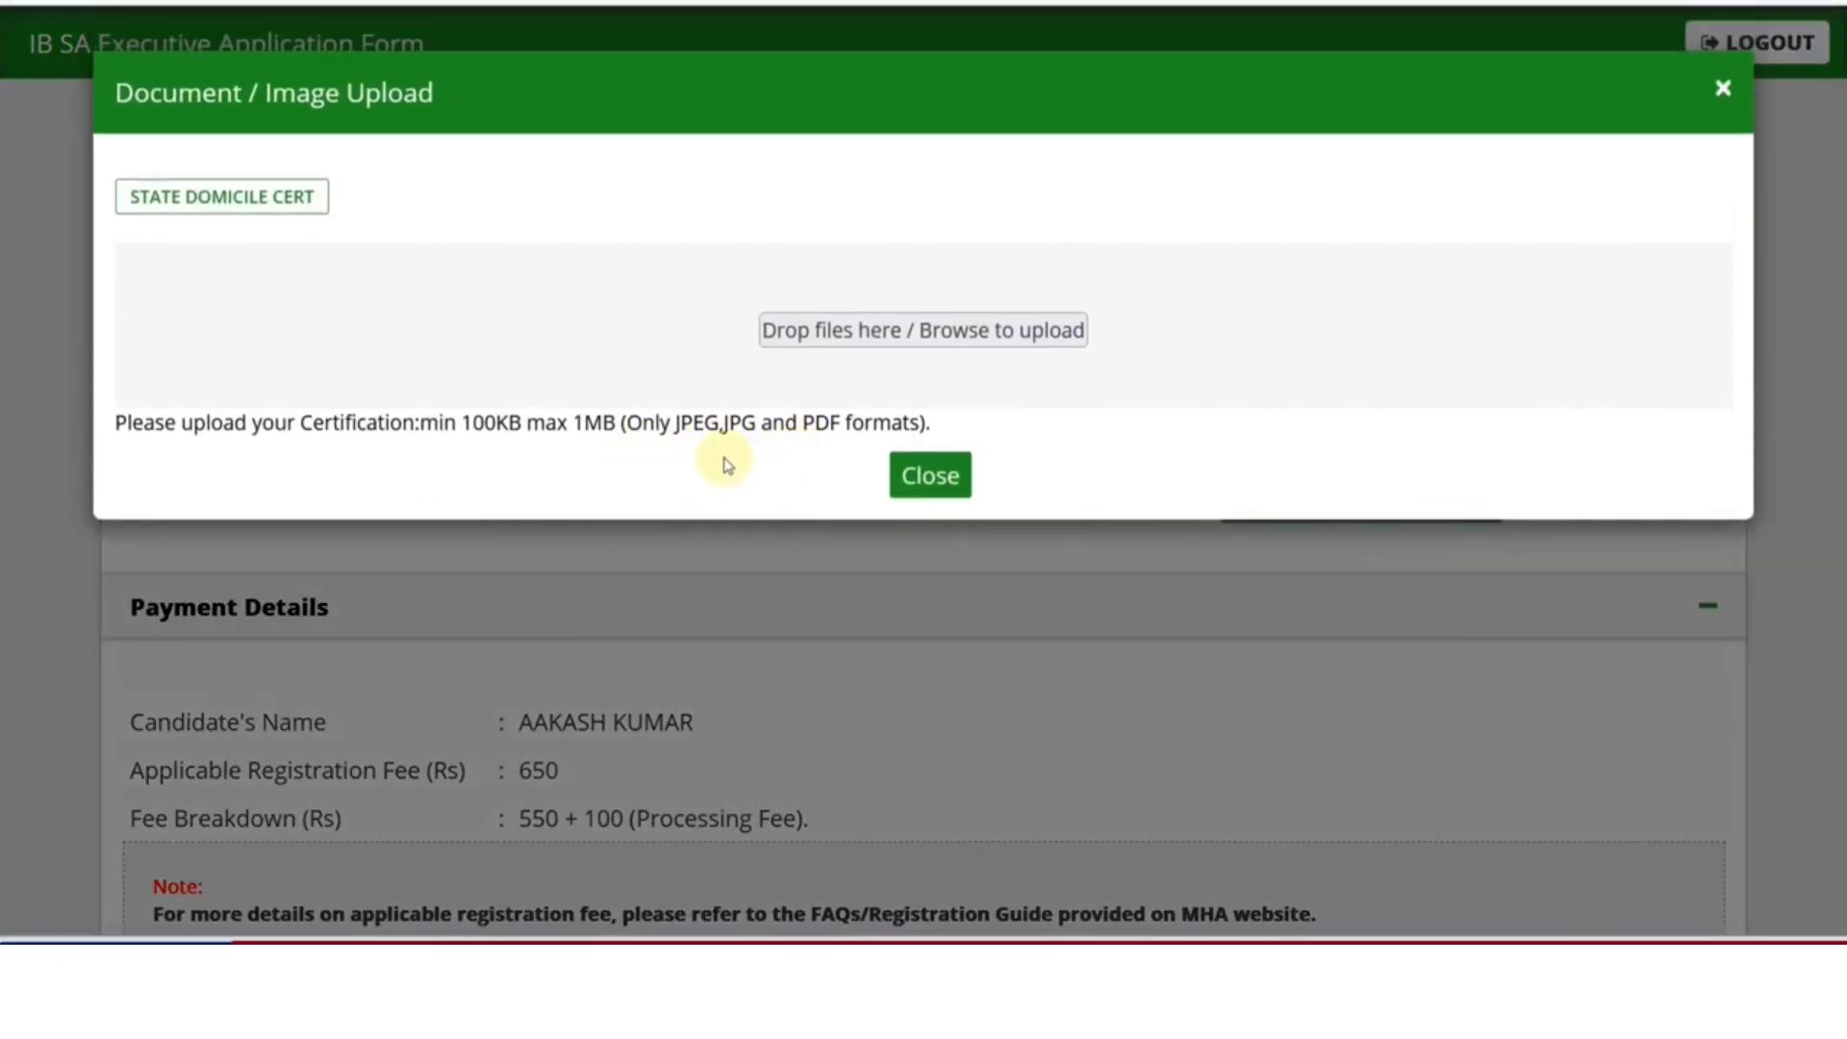
scroll(914, 495, down, 1)
click(919, 500)
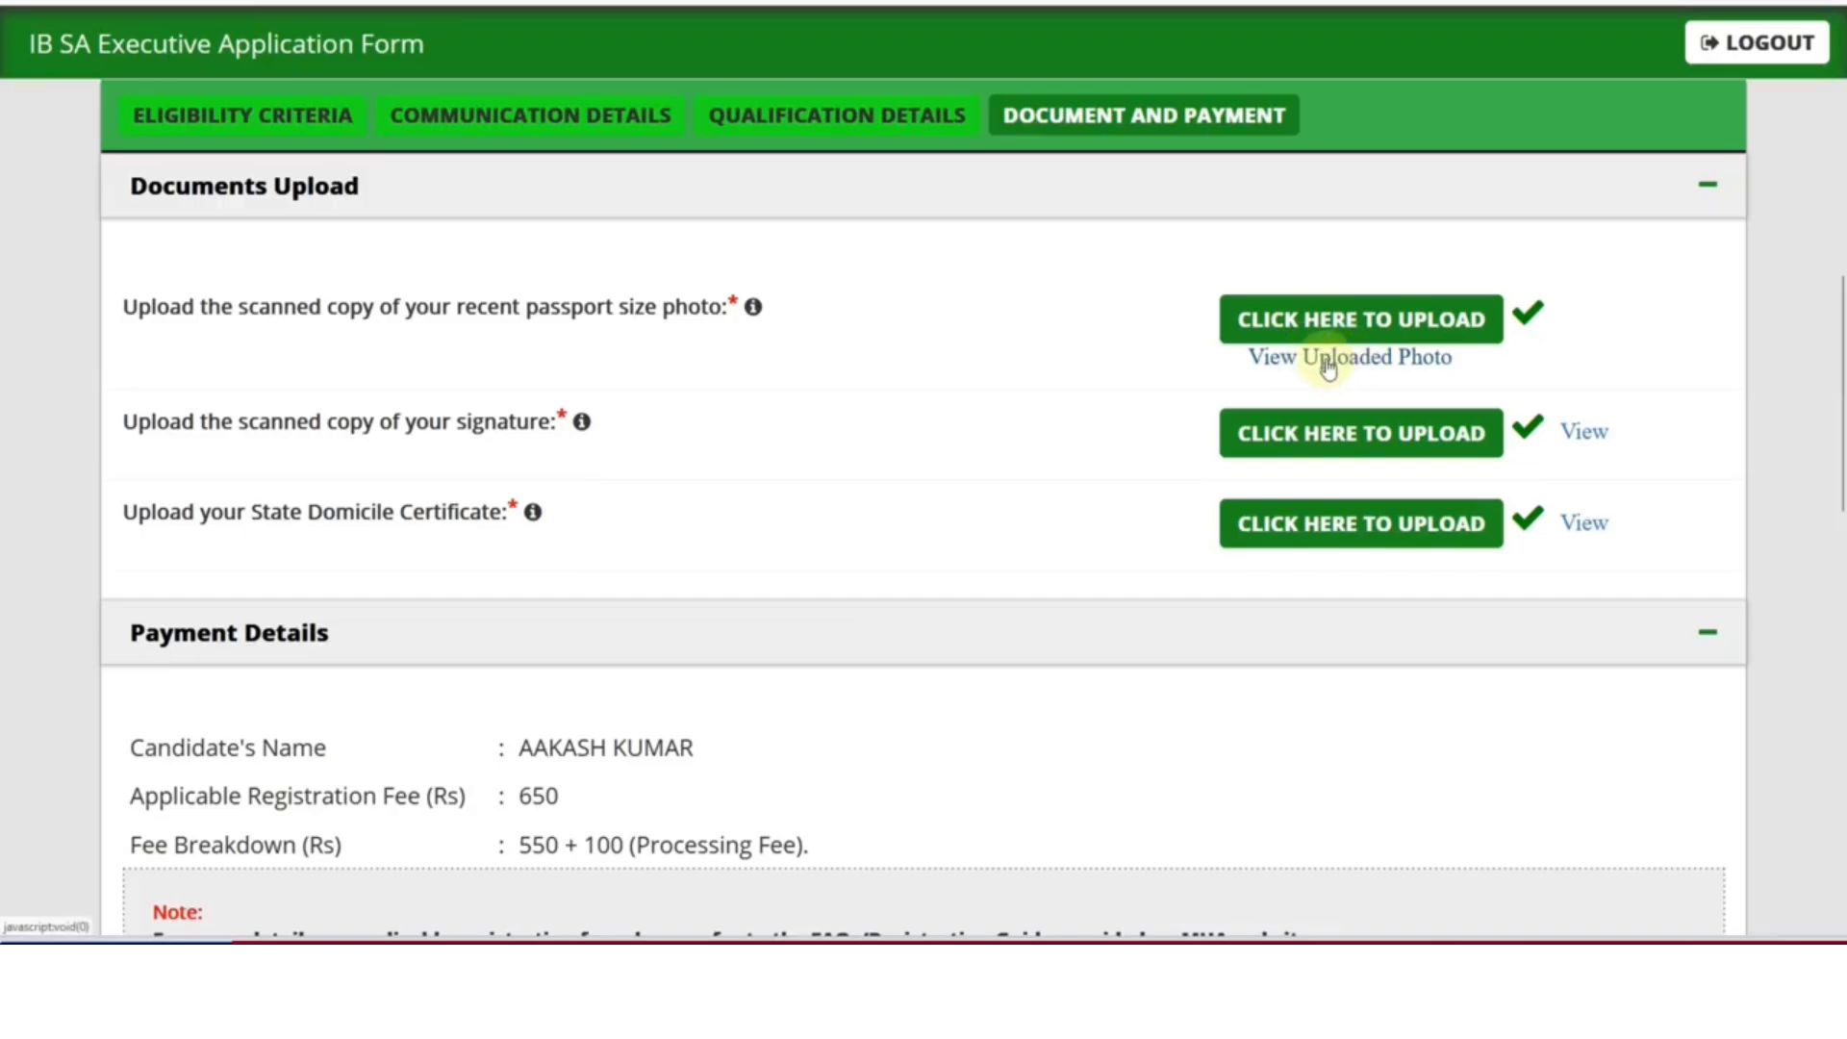
Preview the uploaded signature, then choose Online as the payment mode
click(1597, 435)
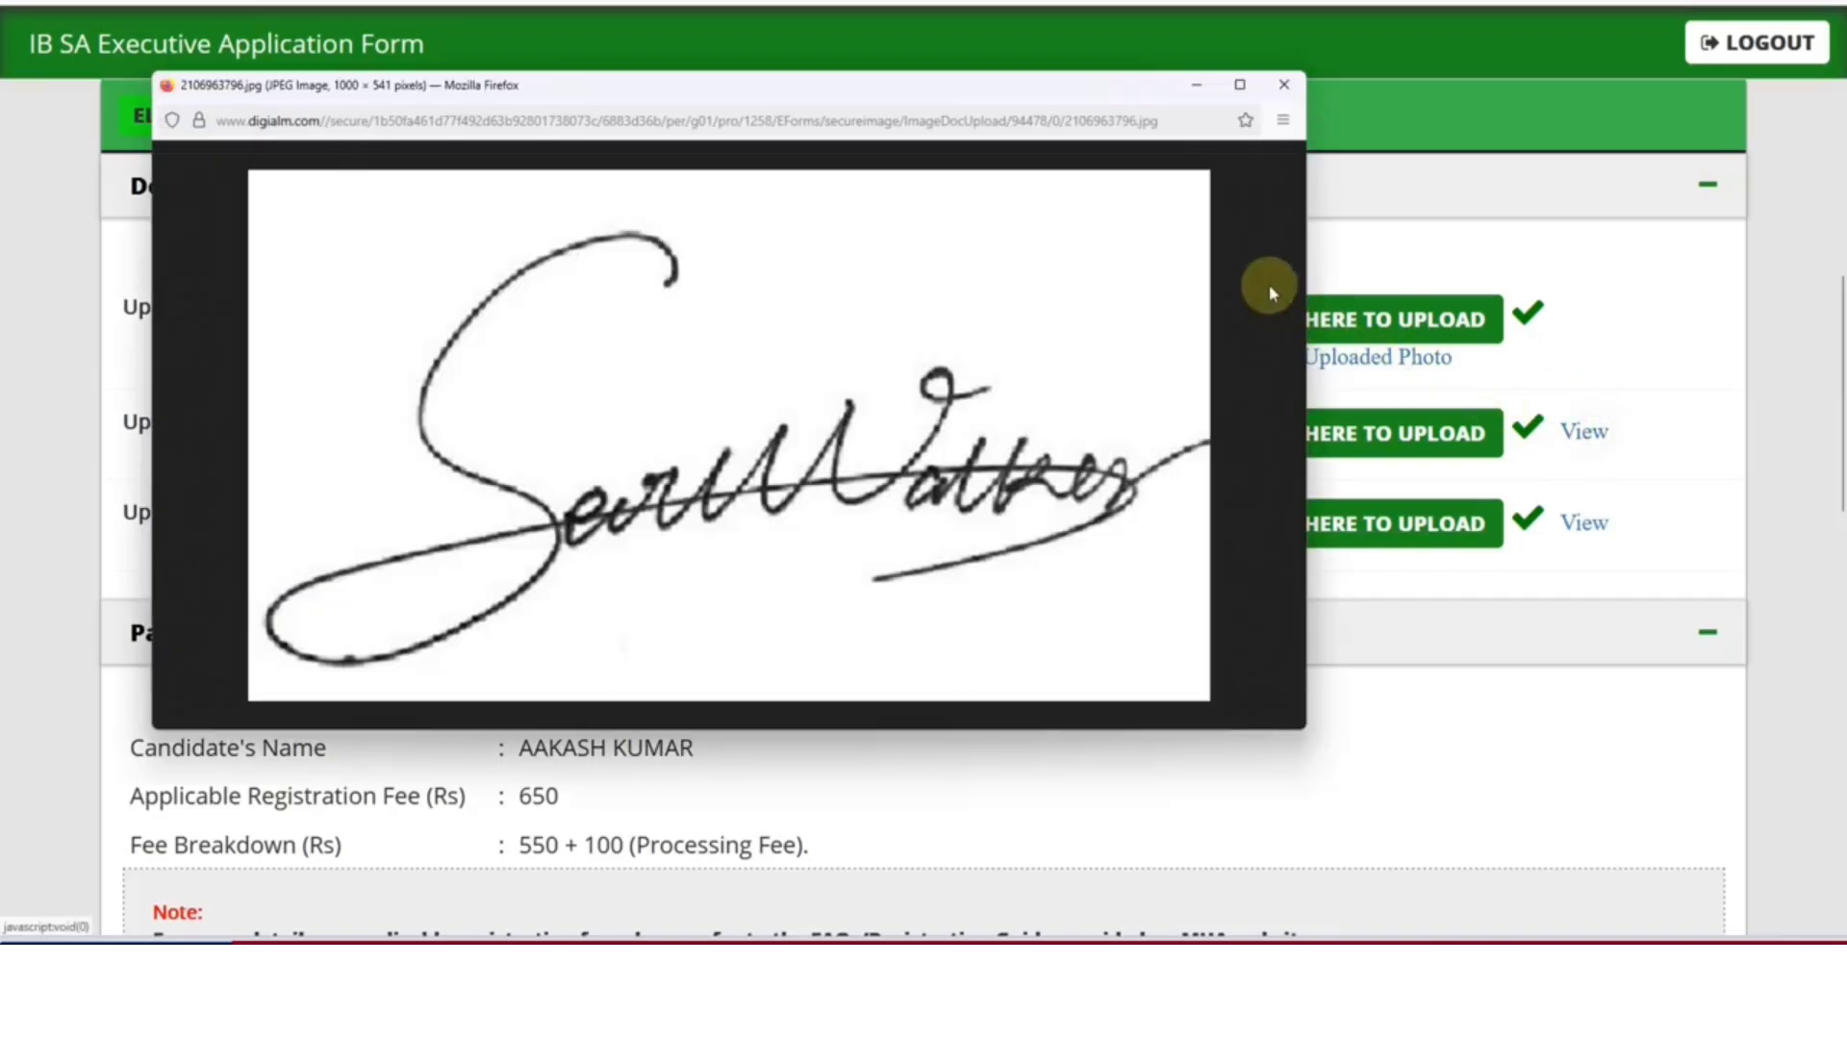
click(1287, 83)
scroll(1002, 491, down, 3)
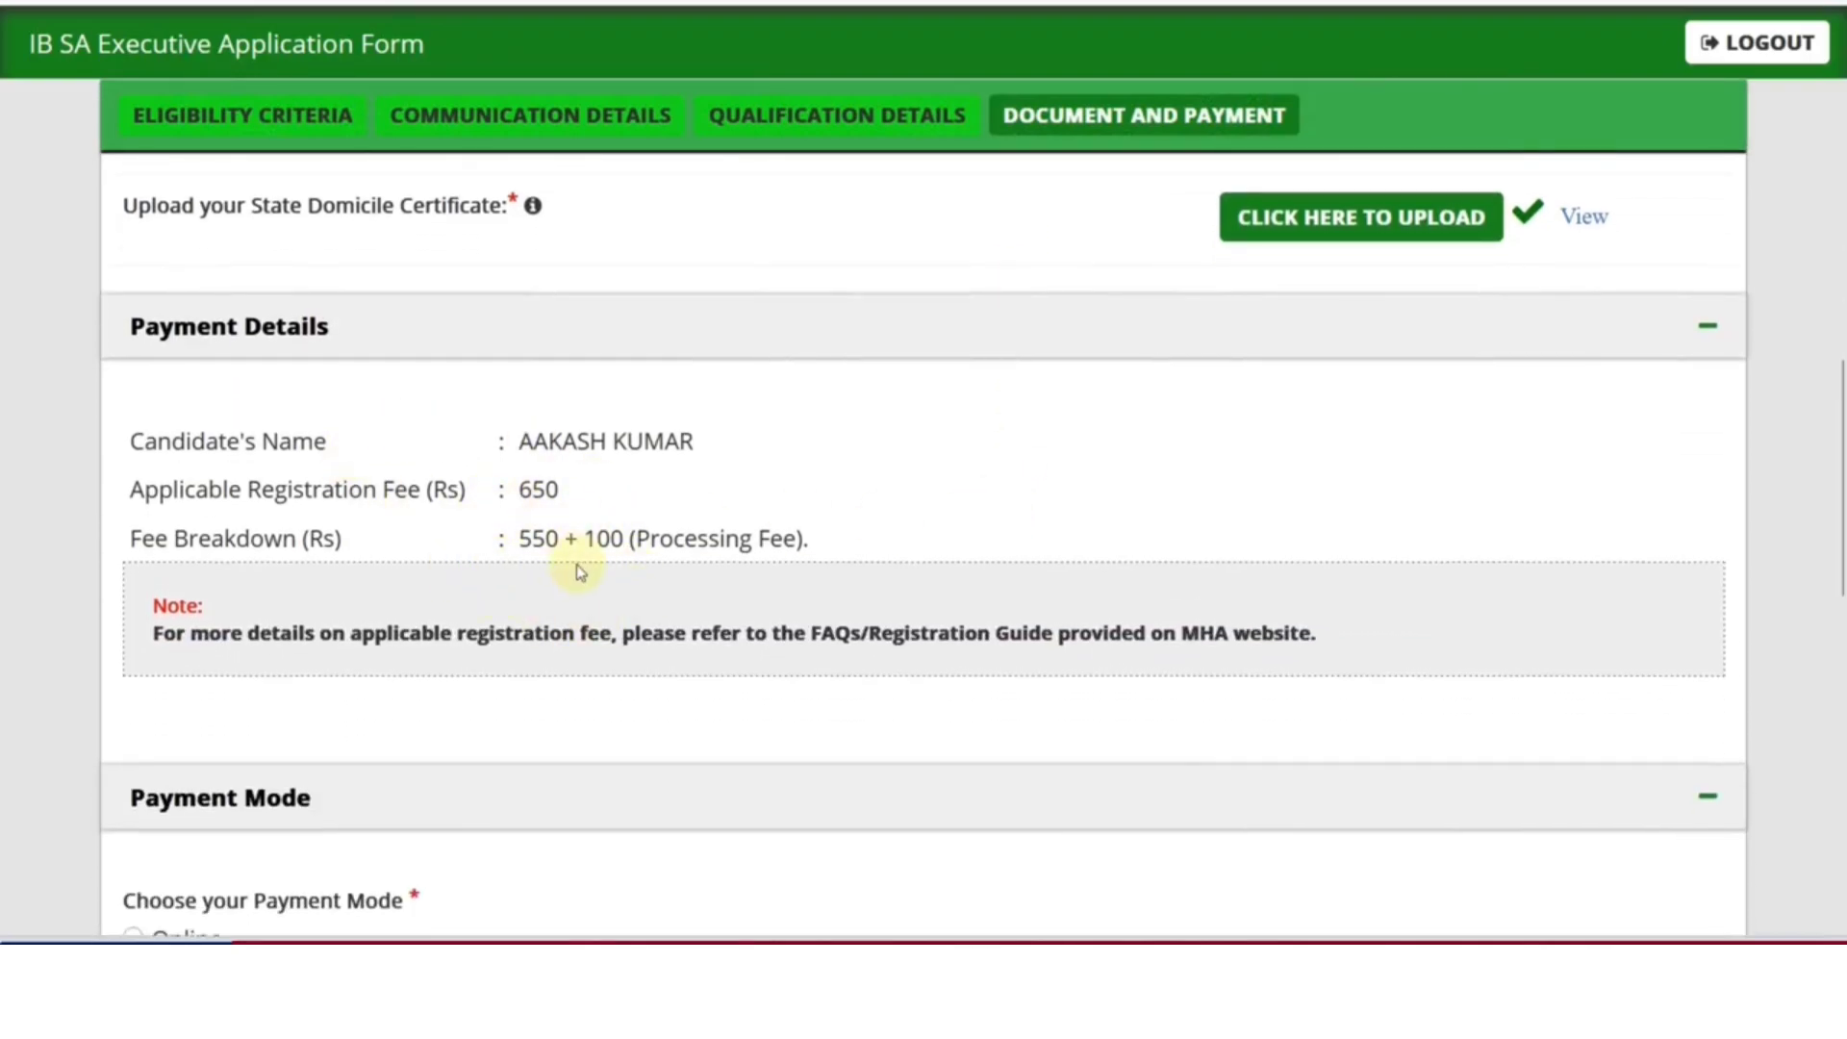
scroll(580, 571, down, 3)
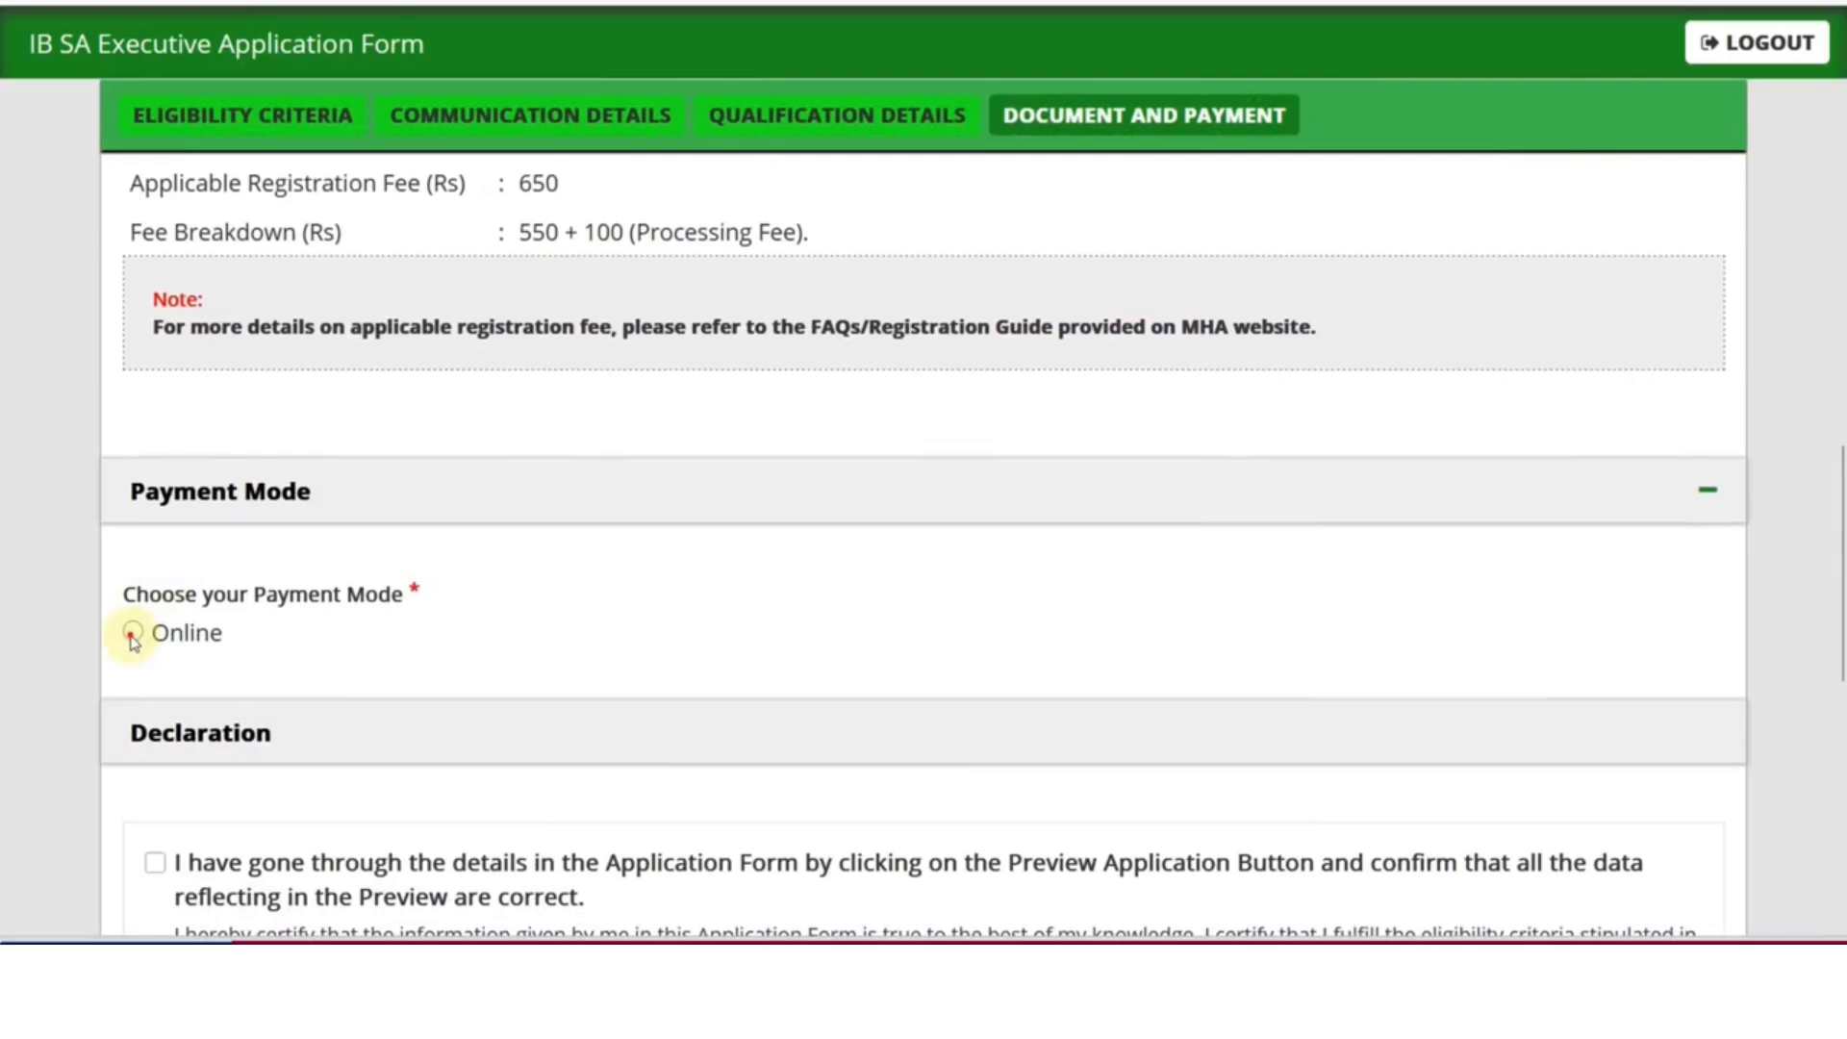
click(133, 635)
Tick the preview, truthfulness, Employment Notification, certificates and I Agree declarations
scroll(453, 646, down, 5)
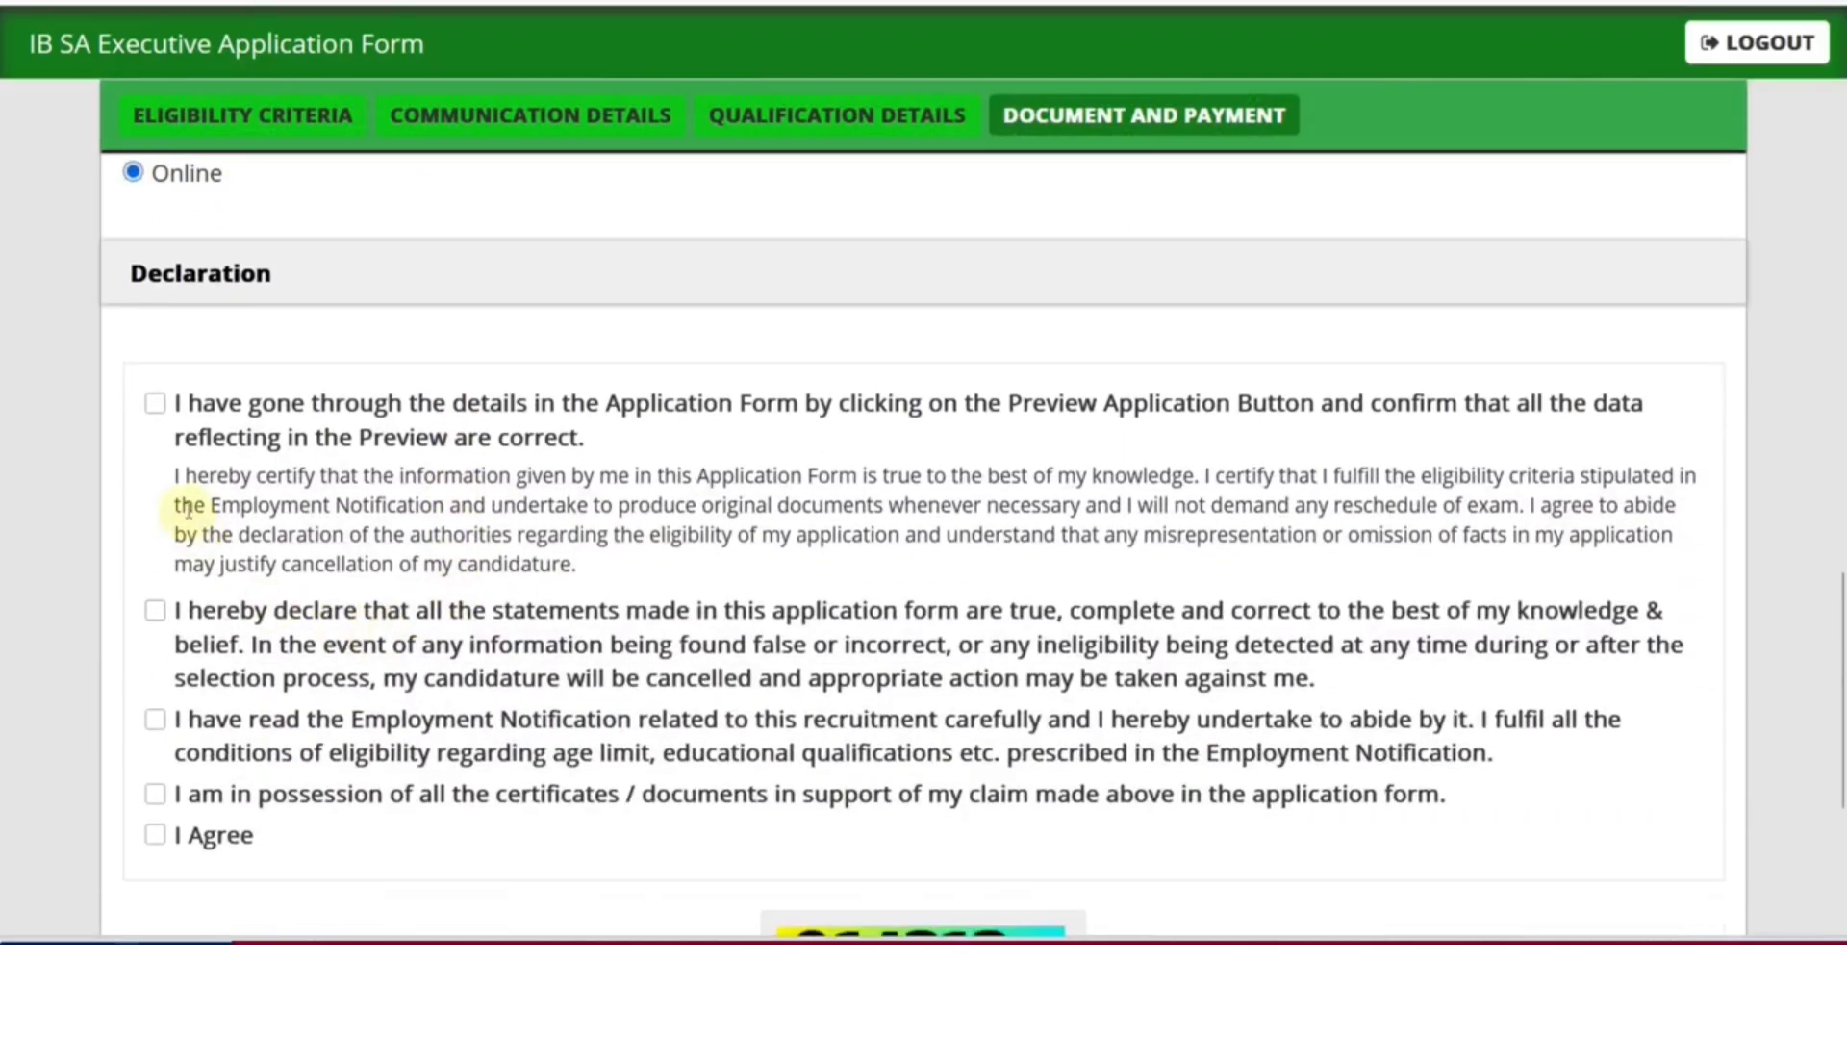
click(155, 404)
click(155, 610)
scroll(193, 596, down, 3)
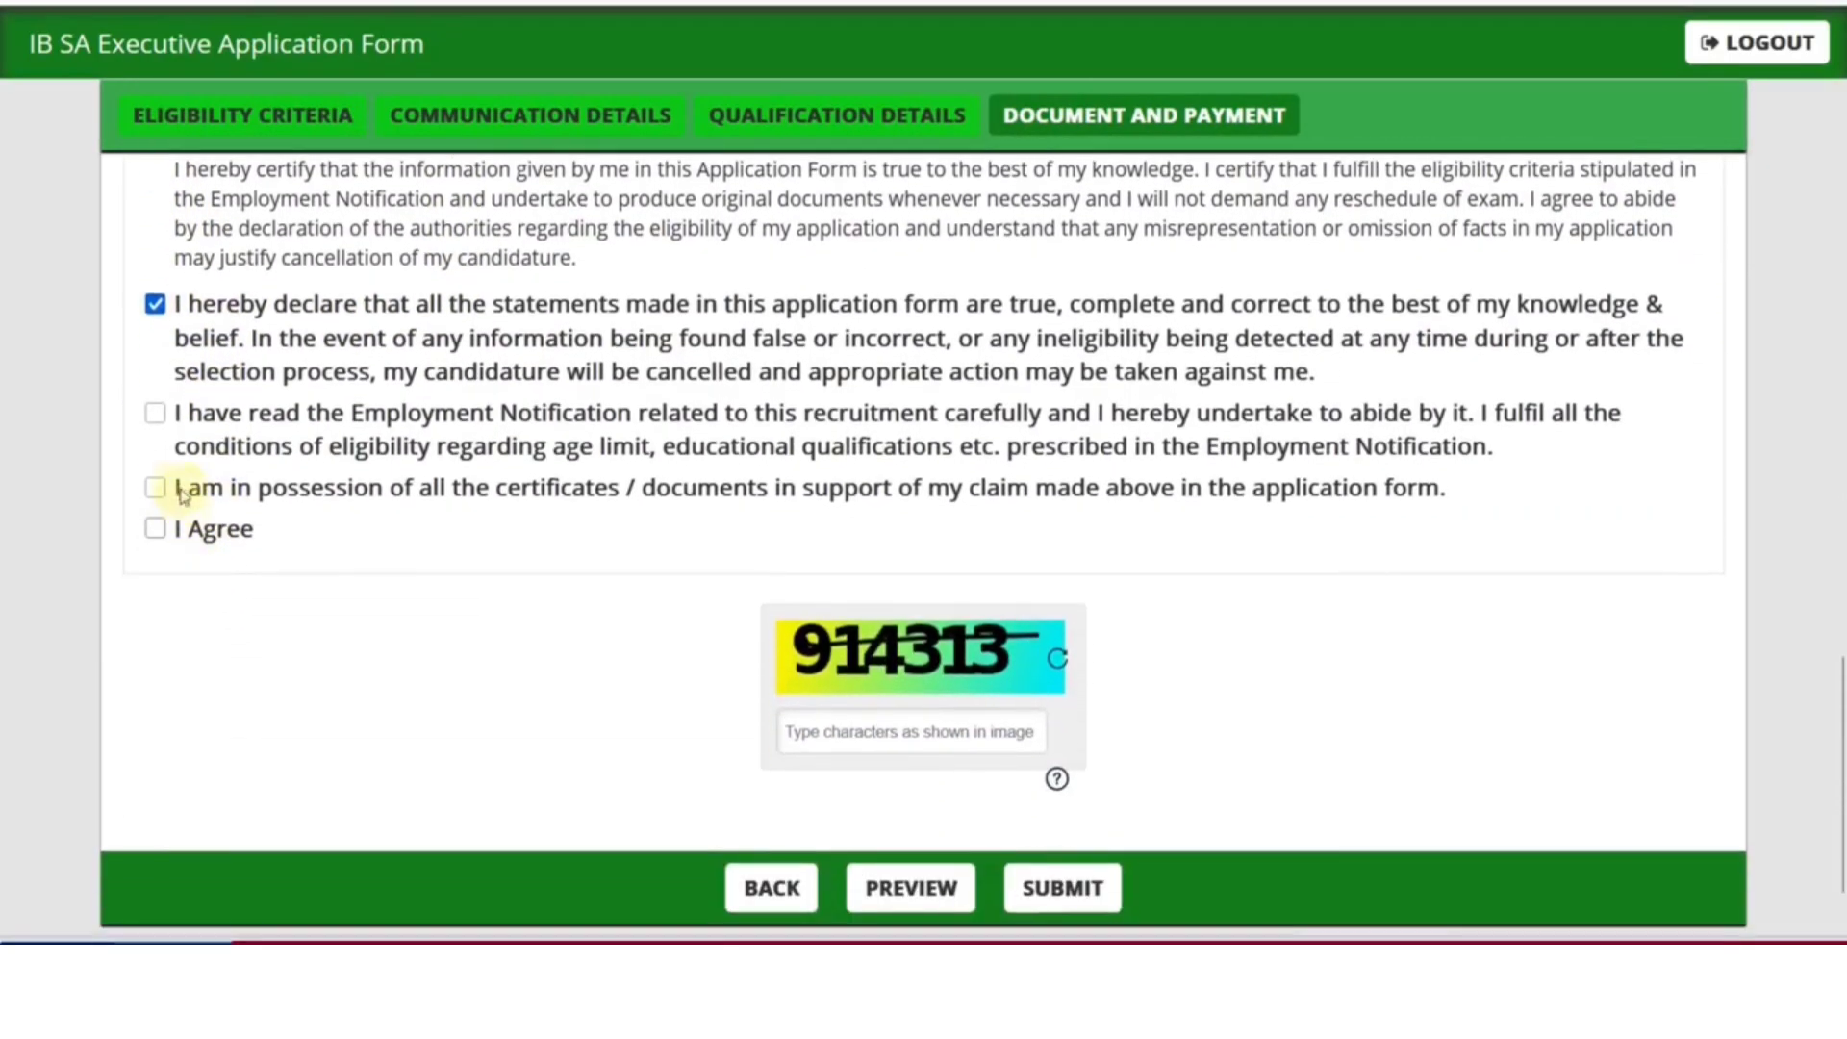
click(155, 414)
click(155, 488)
click(154, 528)
scroll(587, 586, down, 2)
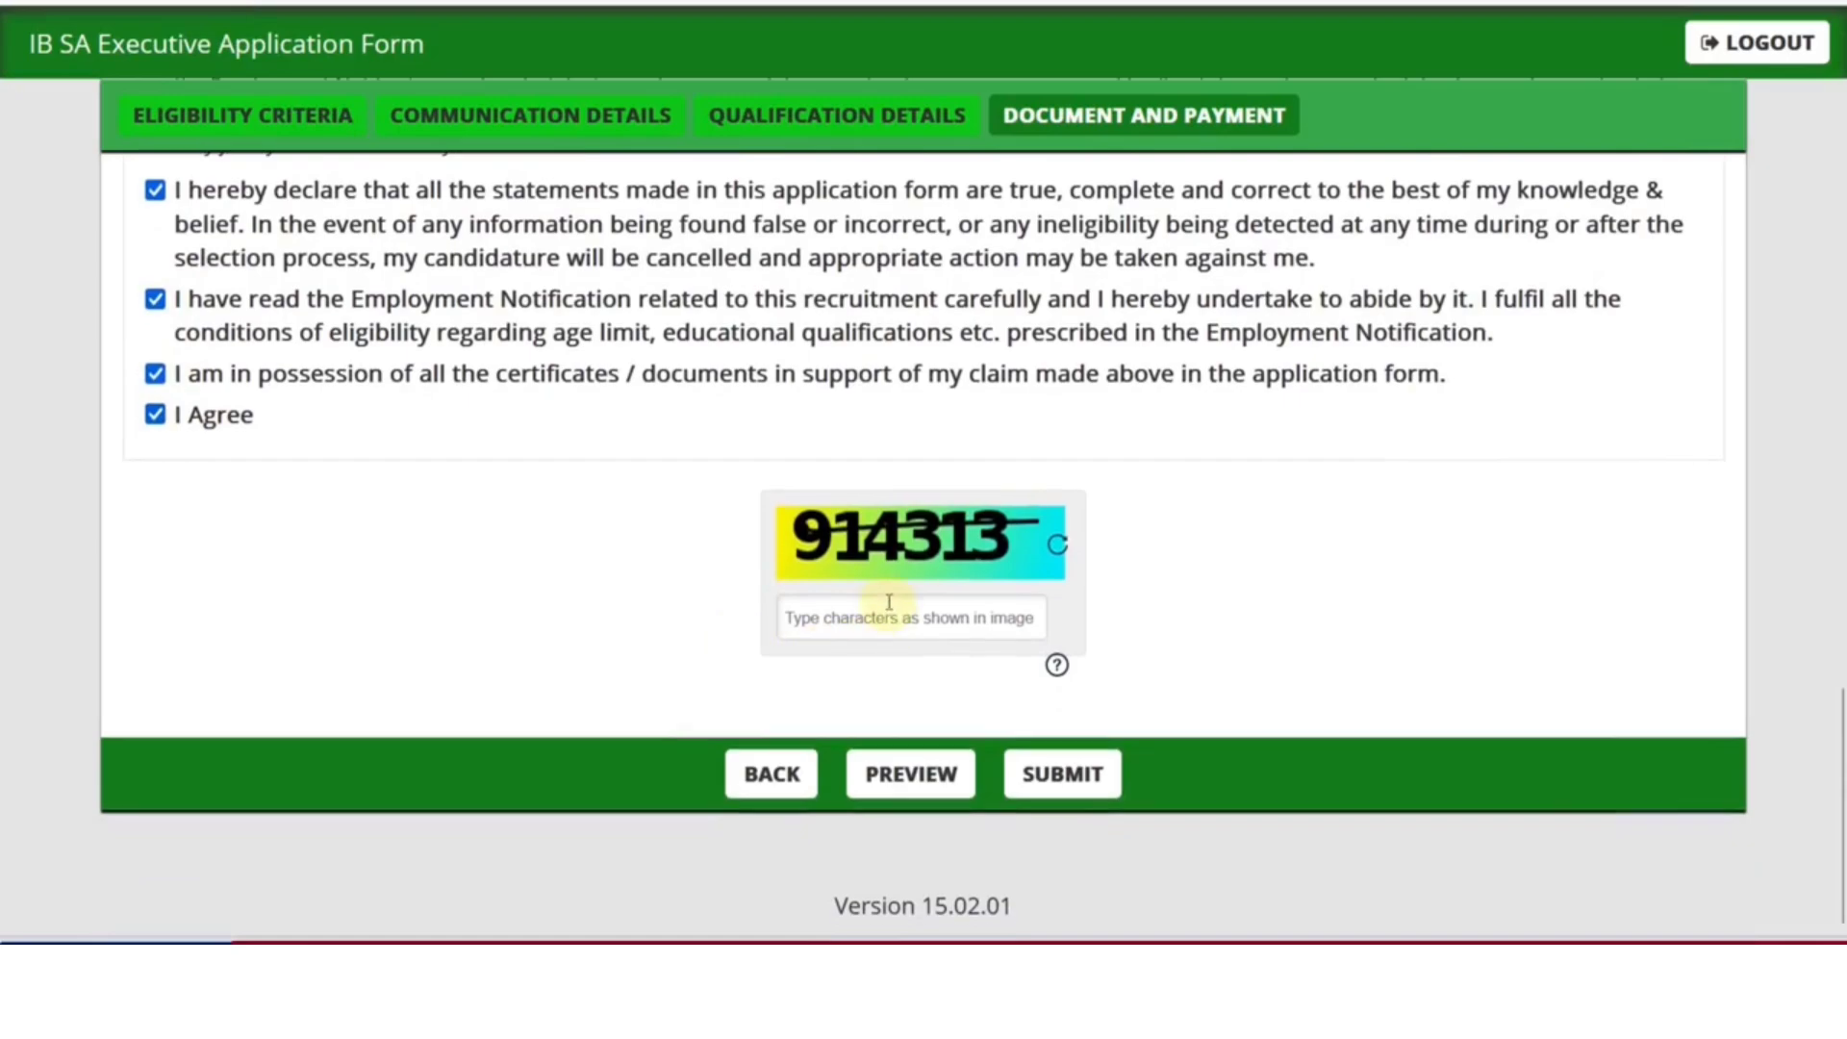
Enter the captcha characters and submit the application
click(888, 604)
text(914313)
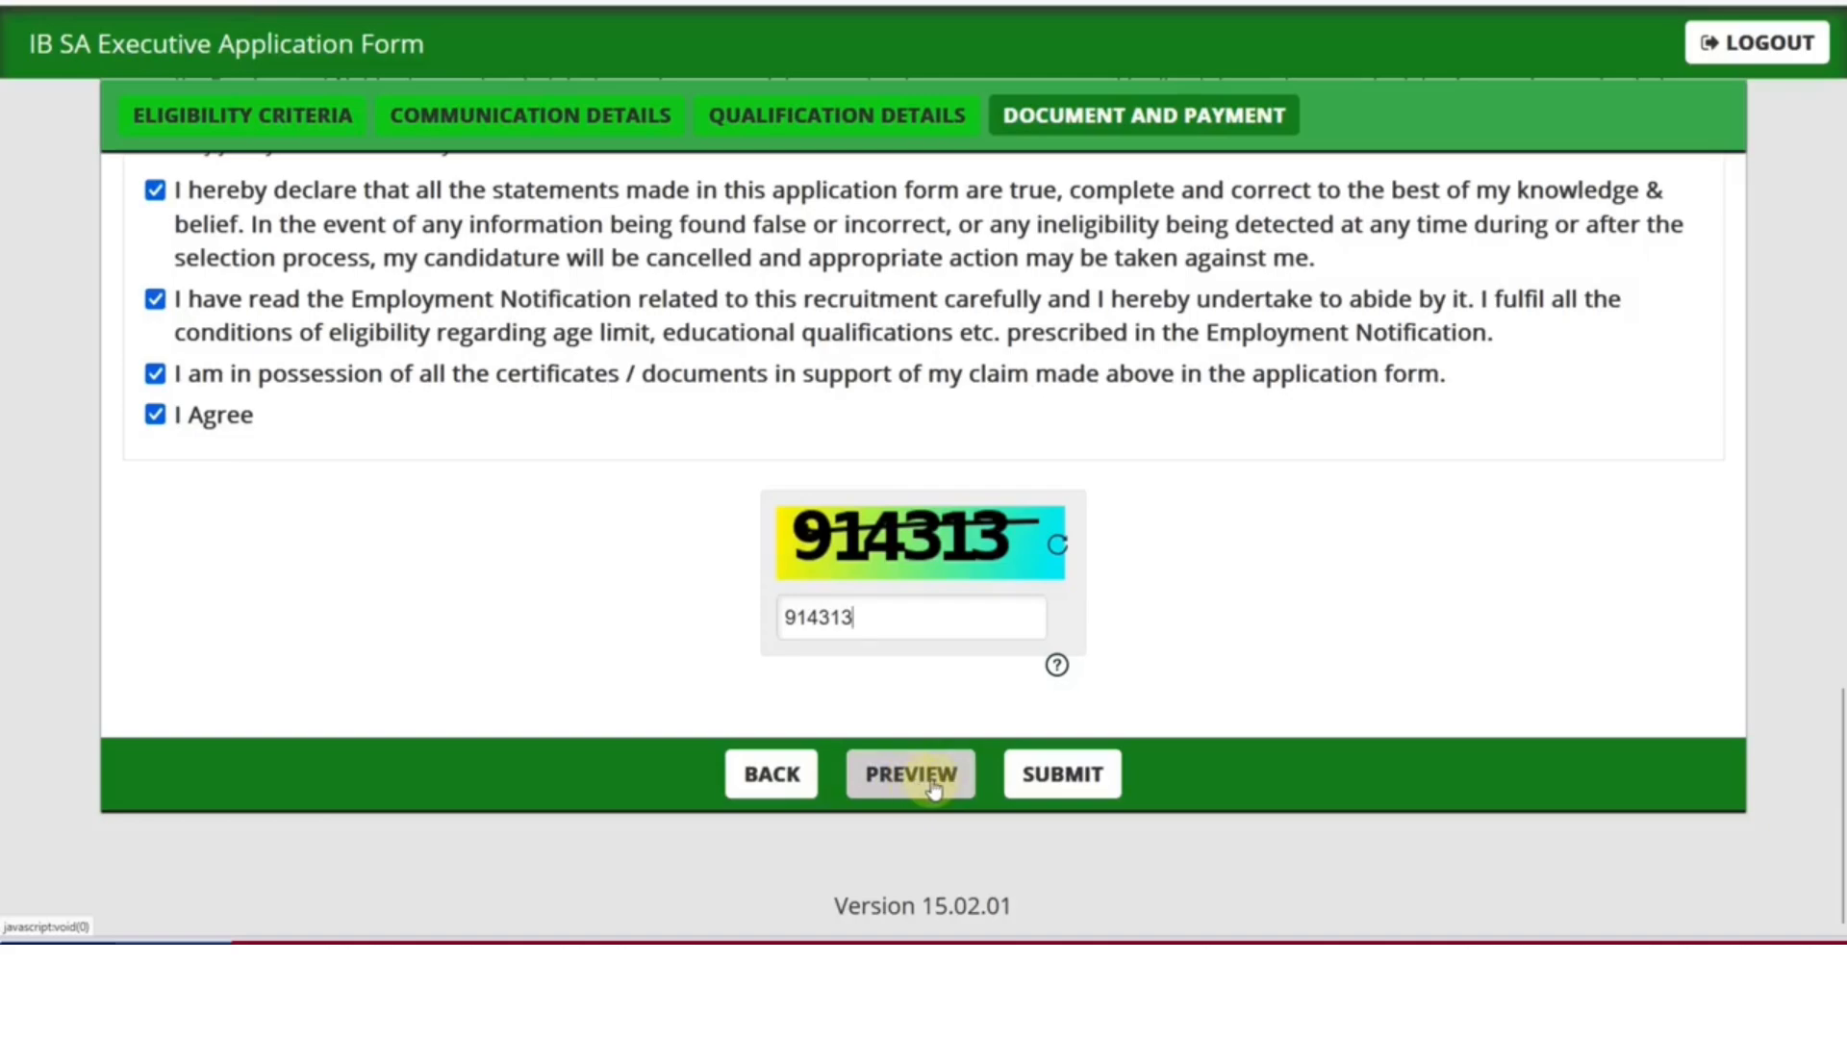
click(1088, 803)
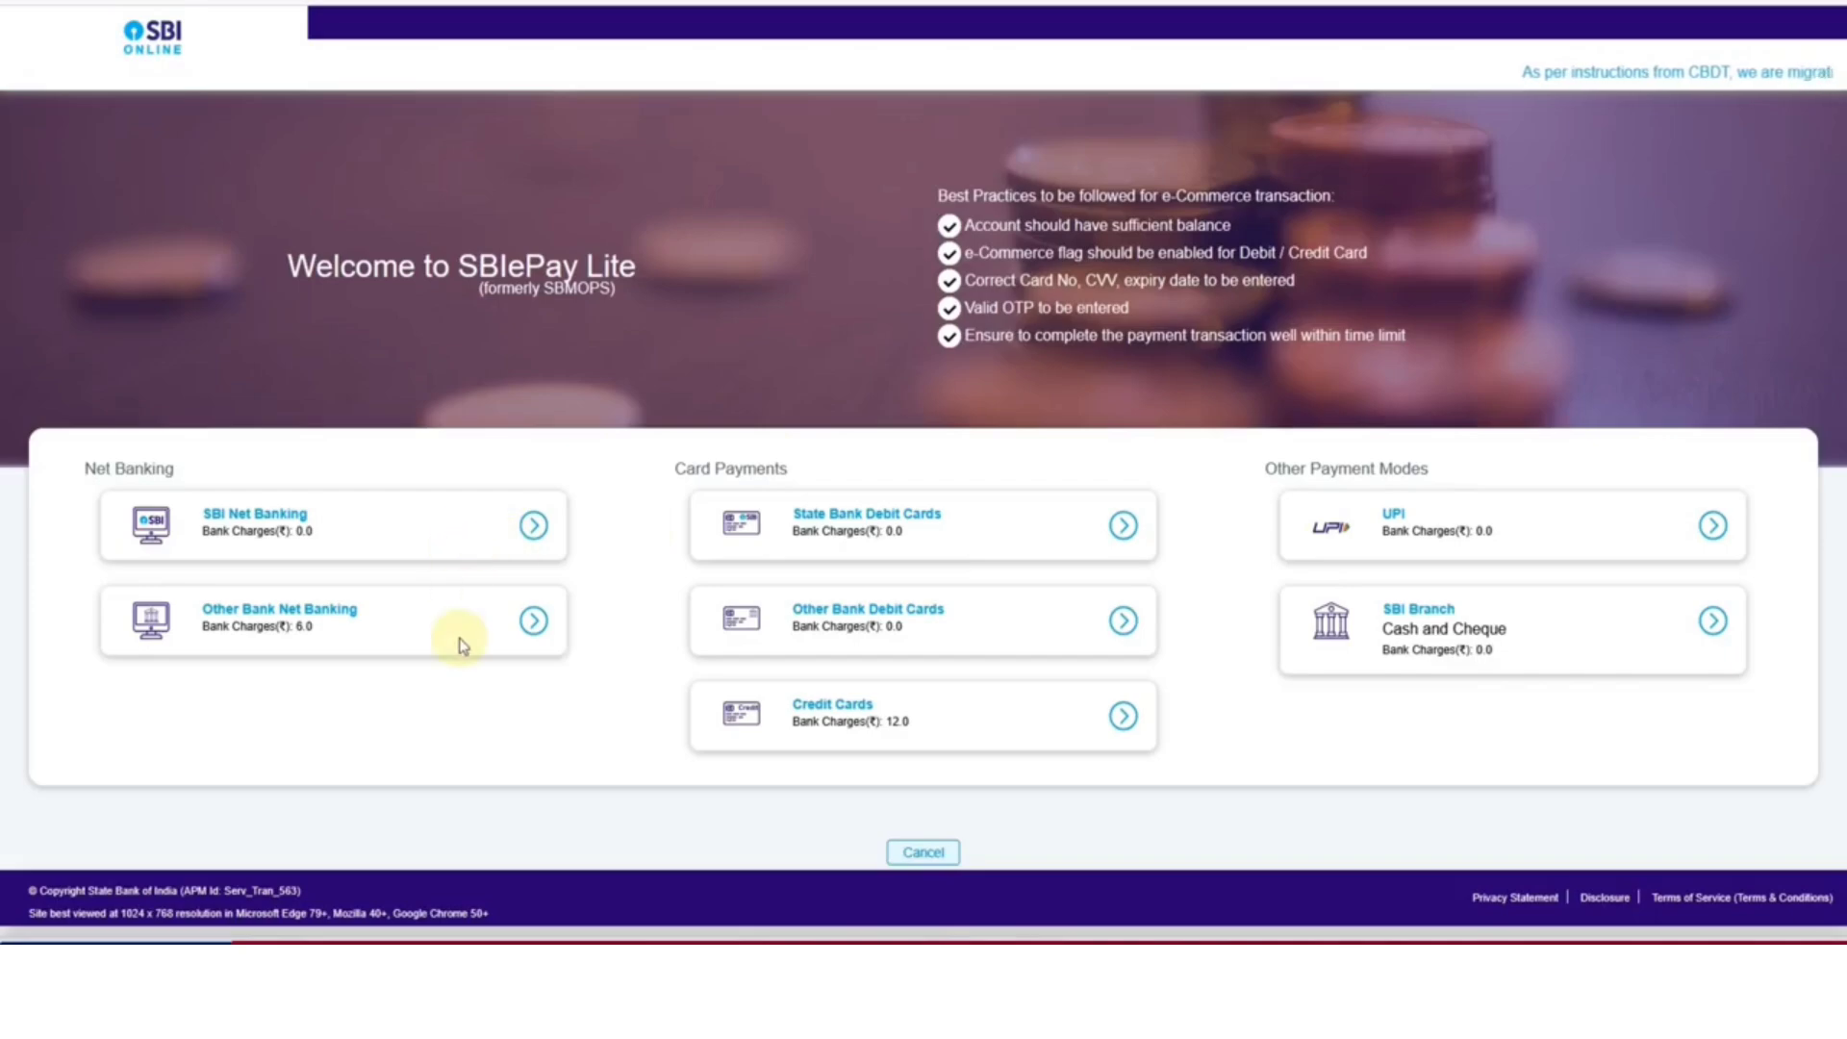
Choose UPI under Other Payment Modes to pay the Rs 650 fee
click(1433, 531)
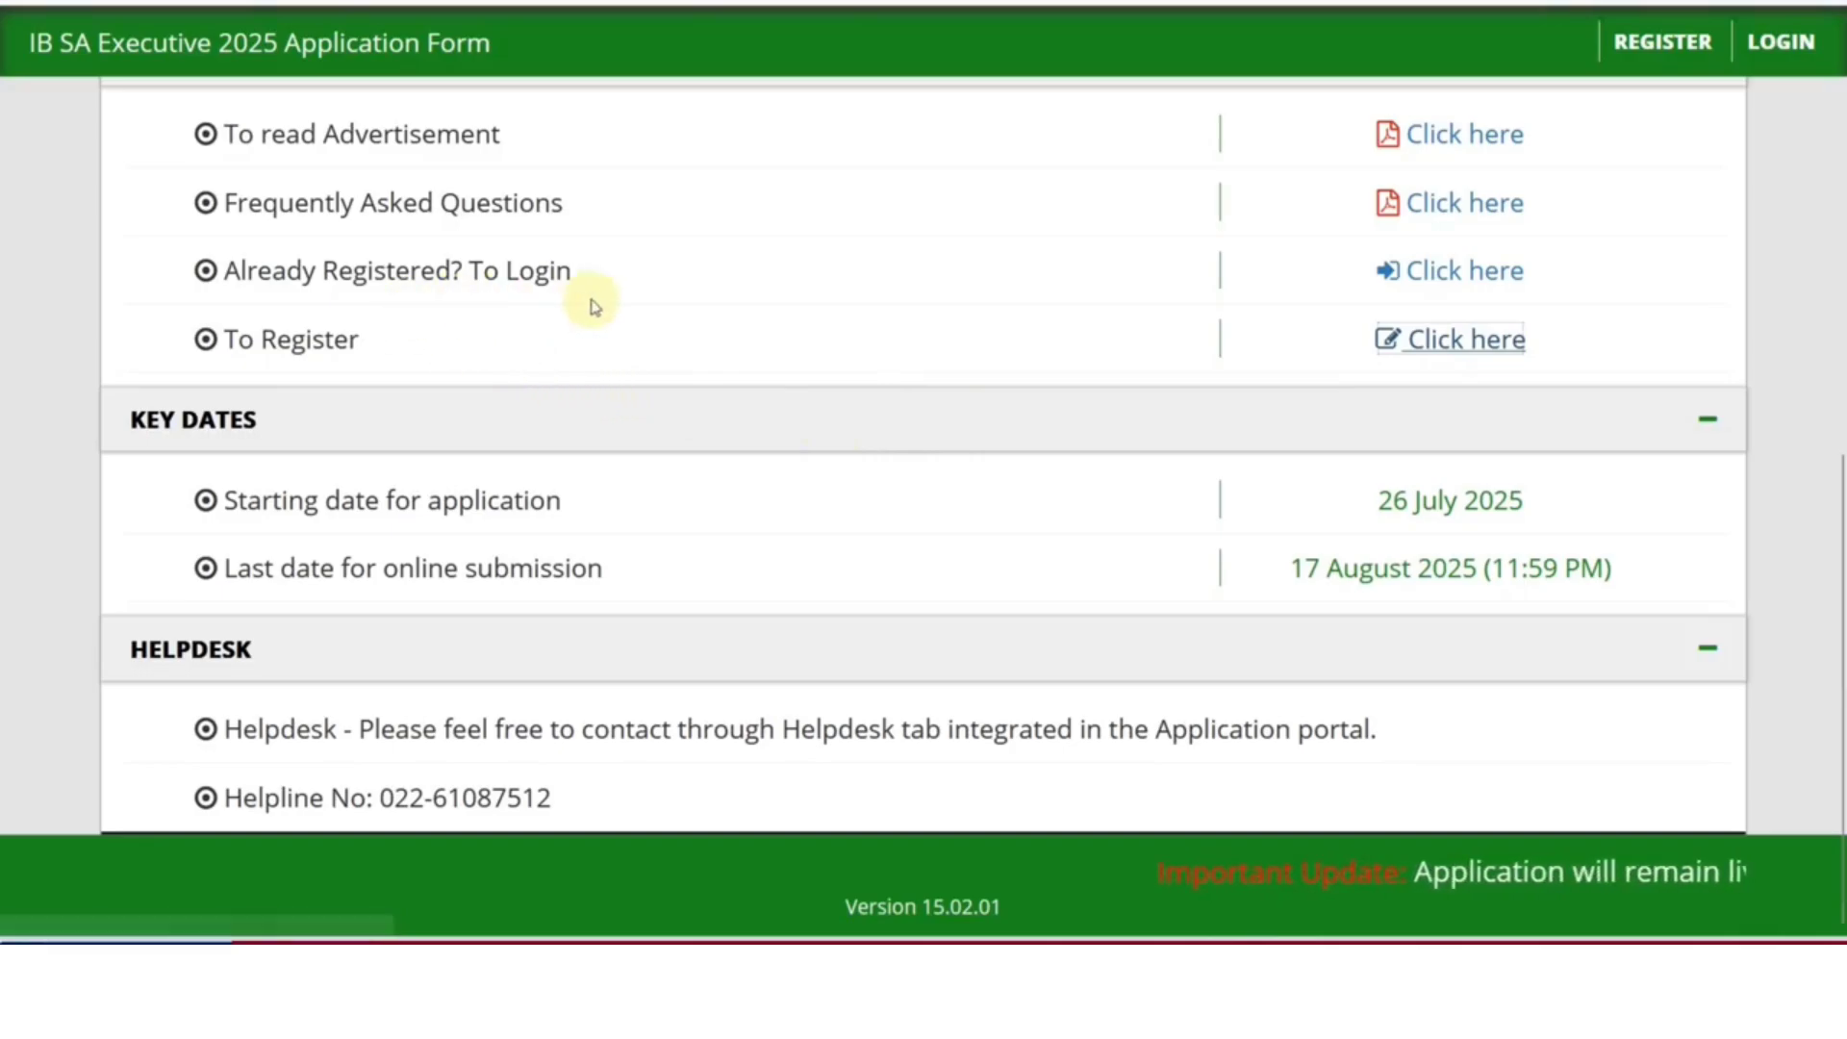
click(1478, 275)
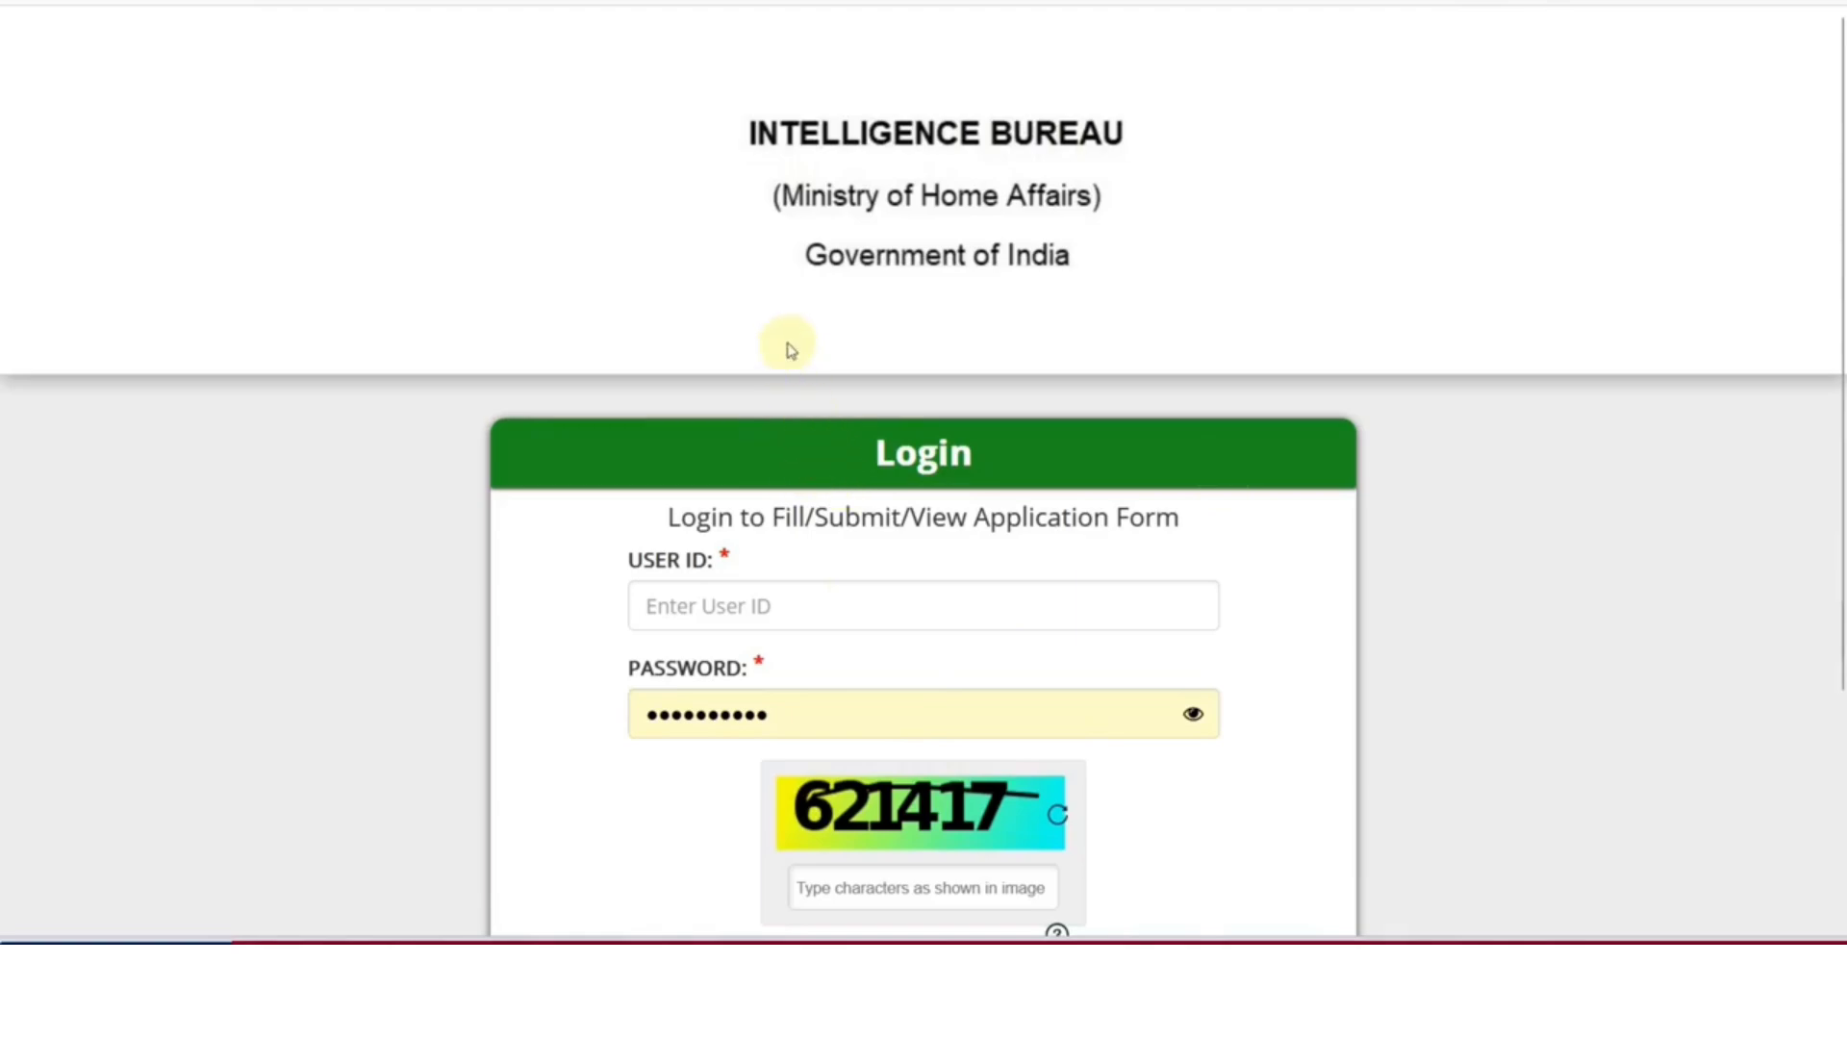
key(alt+Left)
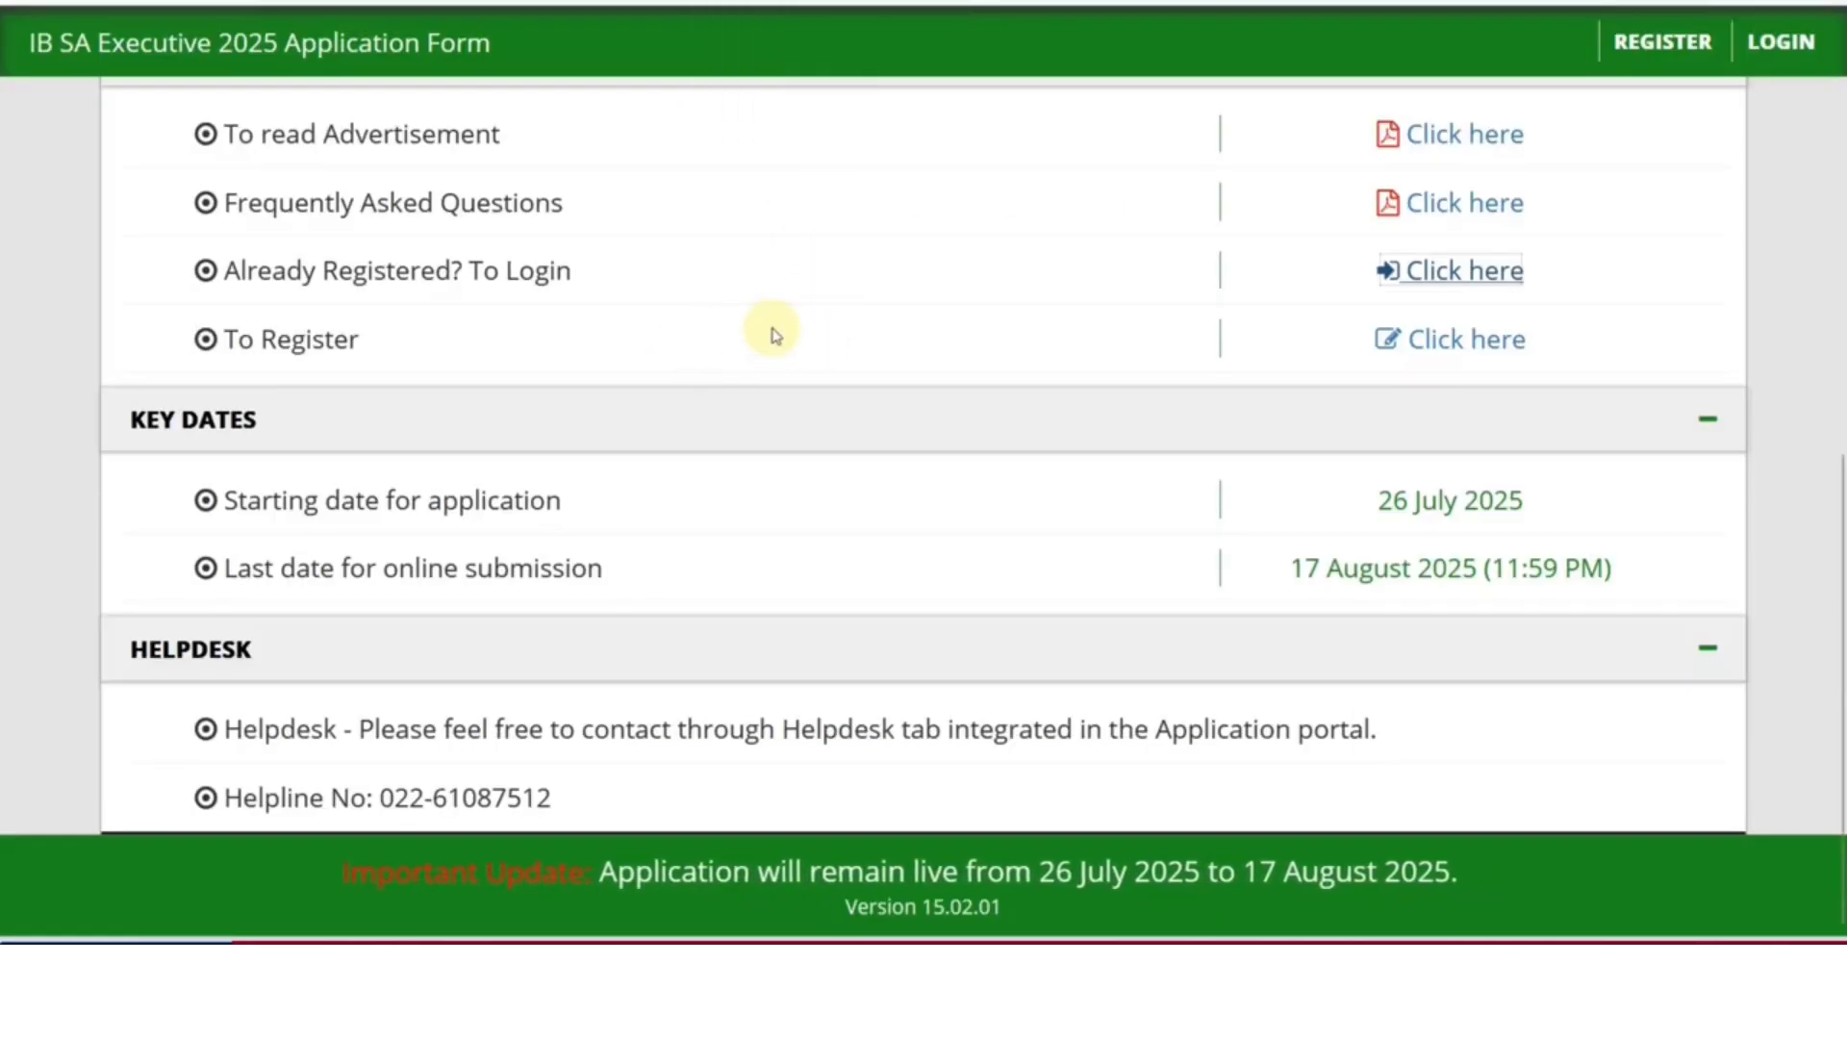